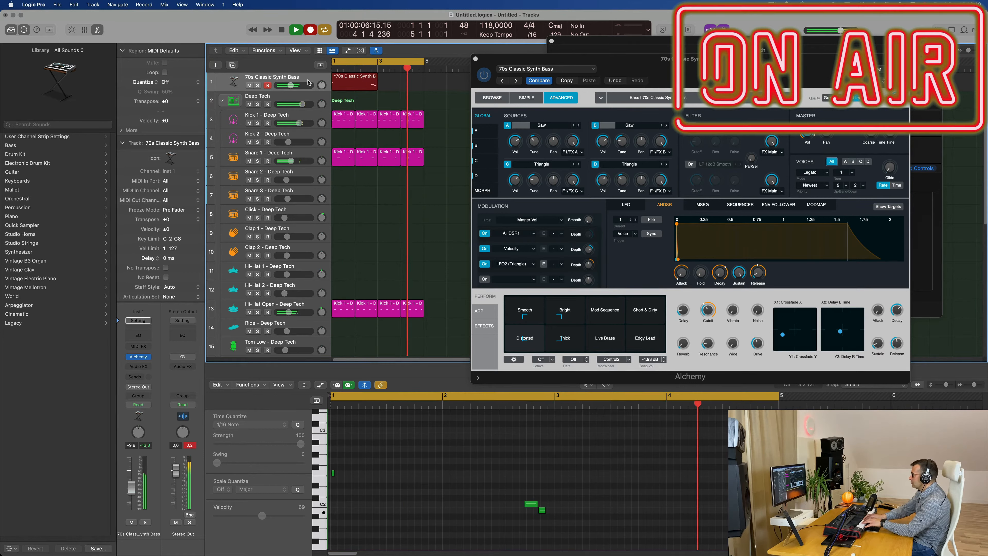
Step: Stop recording the bass take and lengthen the opening F2 note until it nearly meets the second note
key("space")
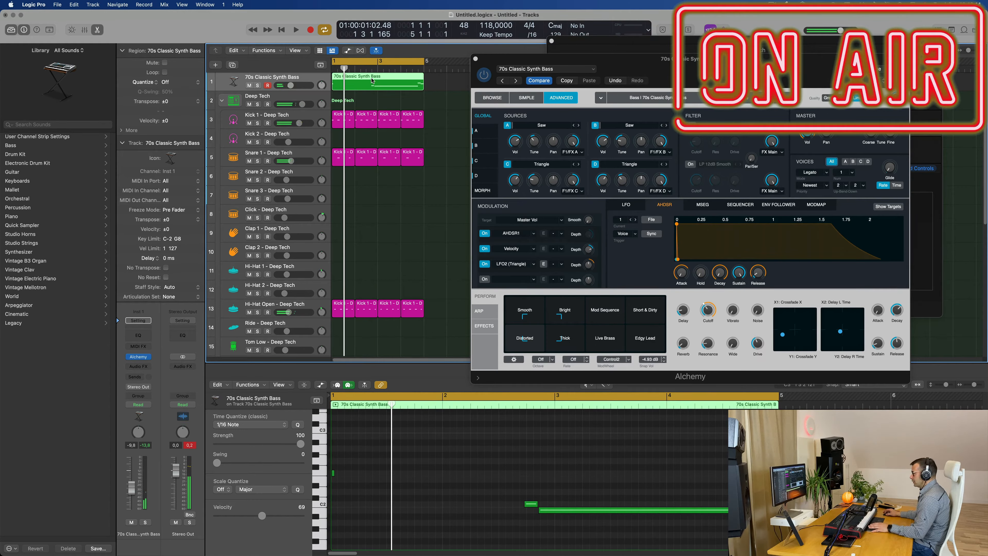
key("space")
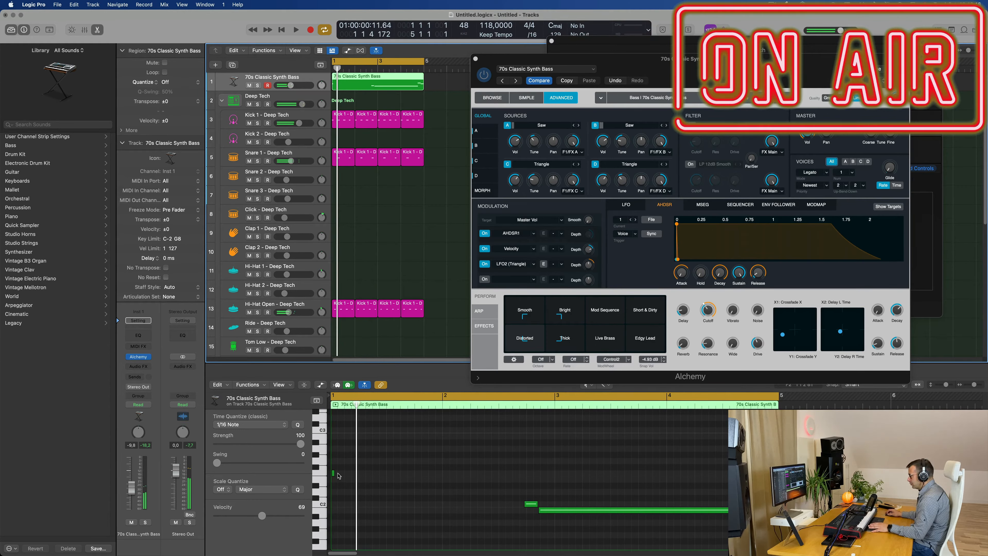
left_click_drag(335, 473, 523, 476)
key("space")
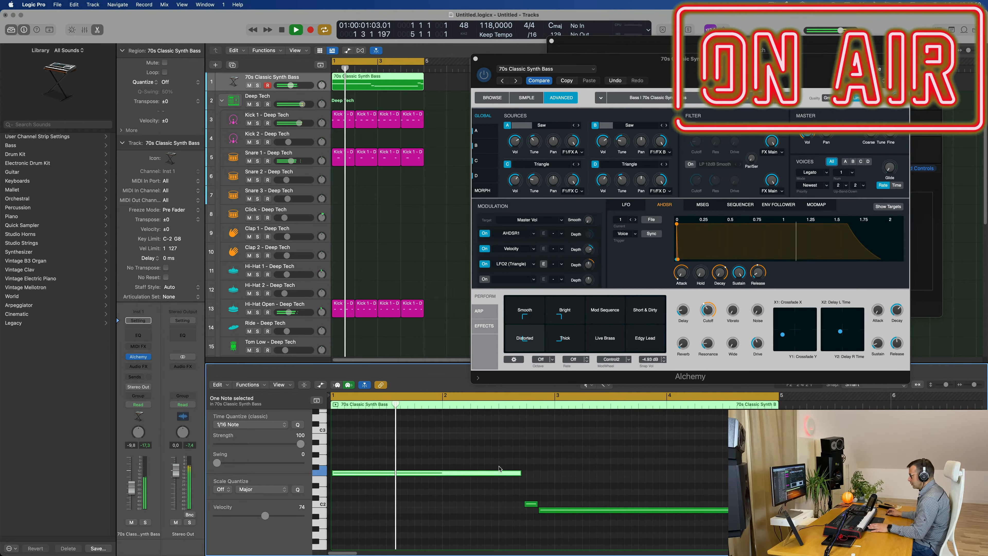
key("space")
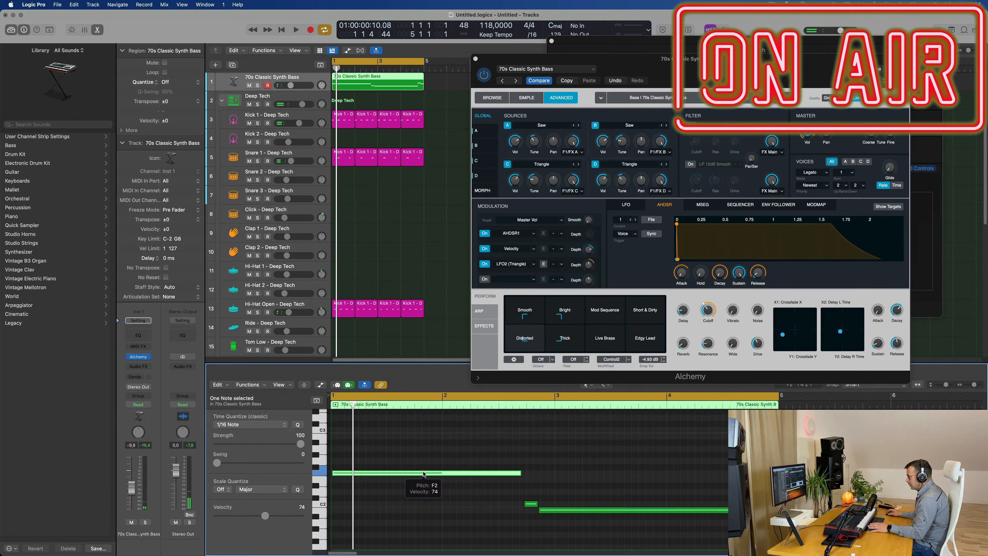
Step: Lower the opening note to E2 and extend its end to a length of about 1 2 3 160
left_click_drag(424, 474, 424, 482)
key("space")
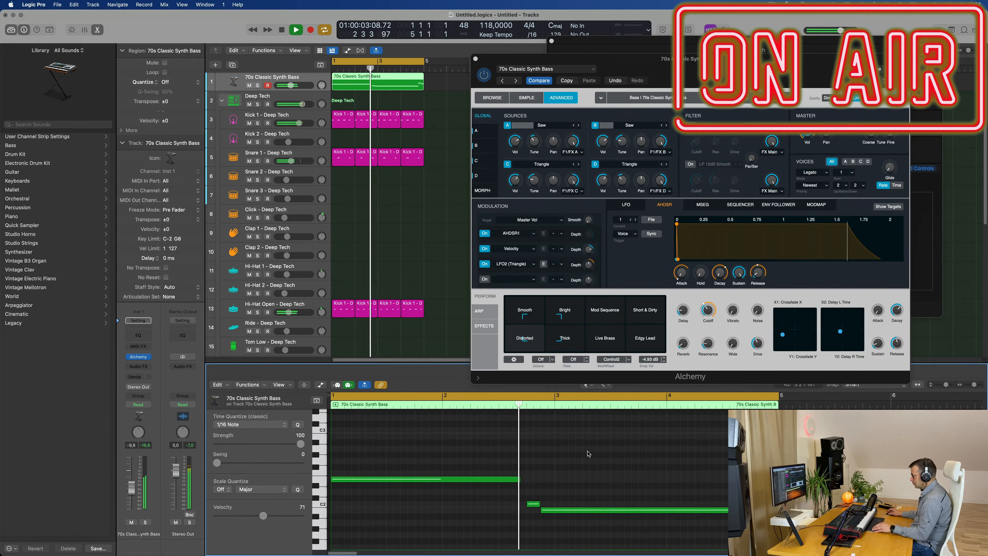
left_click_drag(520, 479, 523, 482)
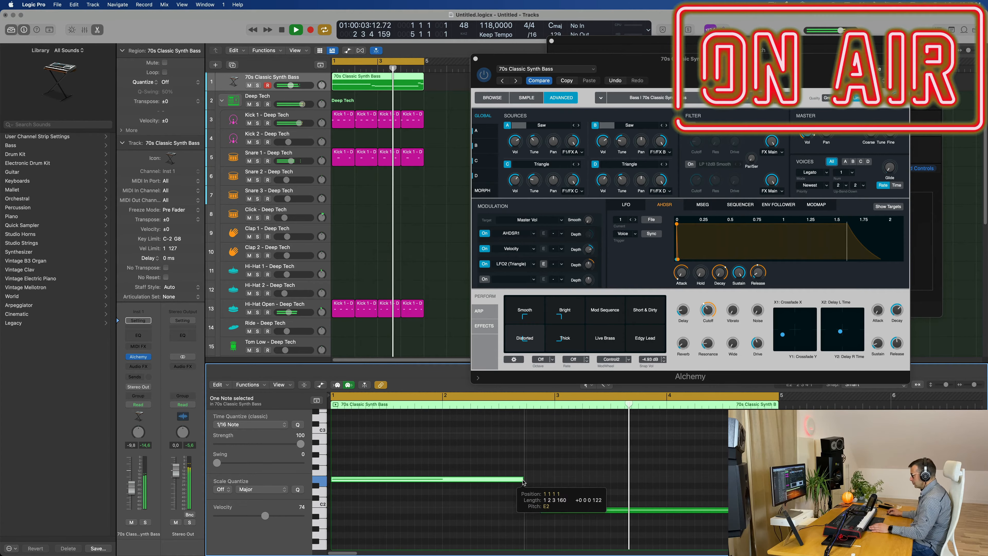
key("space")
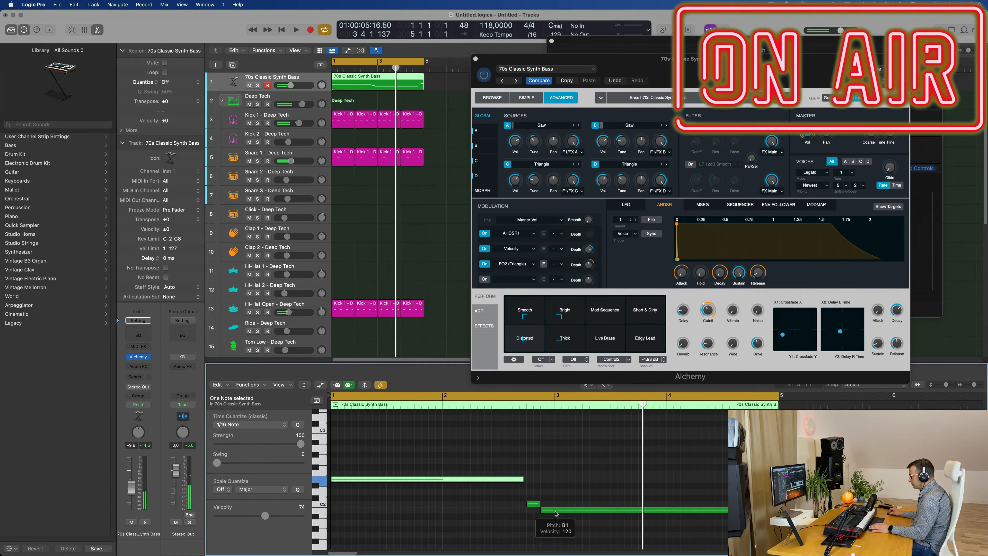
Step: Lower the short second note to B1 and raise the long note after it to C2
left_click(557, 513)
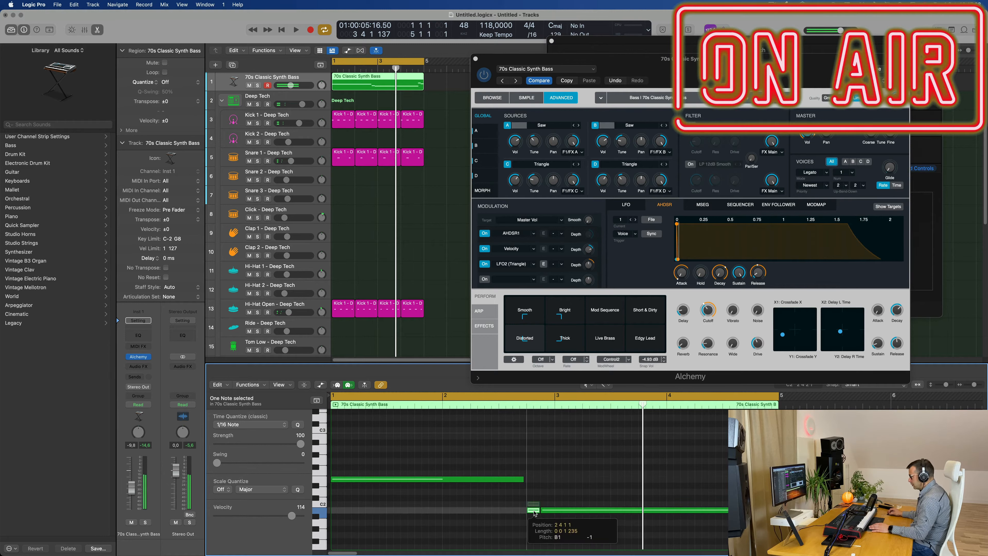
left_click_drag(553, 512, 553, 507)
key("space")
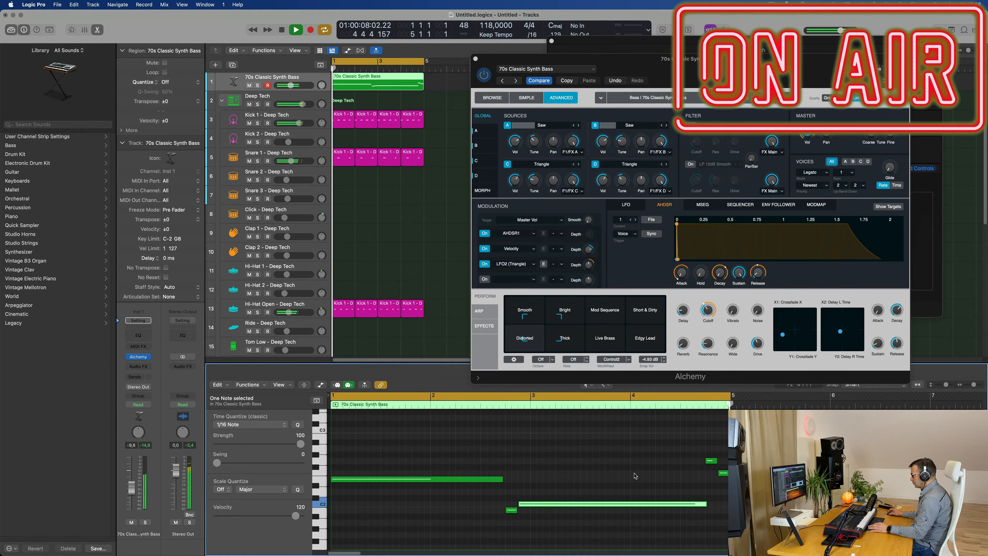
Step: Shorten the long C2 note to about one bar and move the last two notes earlier so the final one starts at bar 4
key("space")
left_click_drag(705, 503, 629, 504)
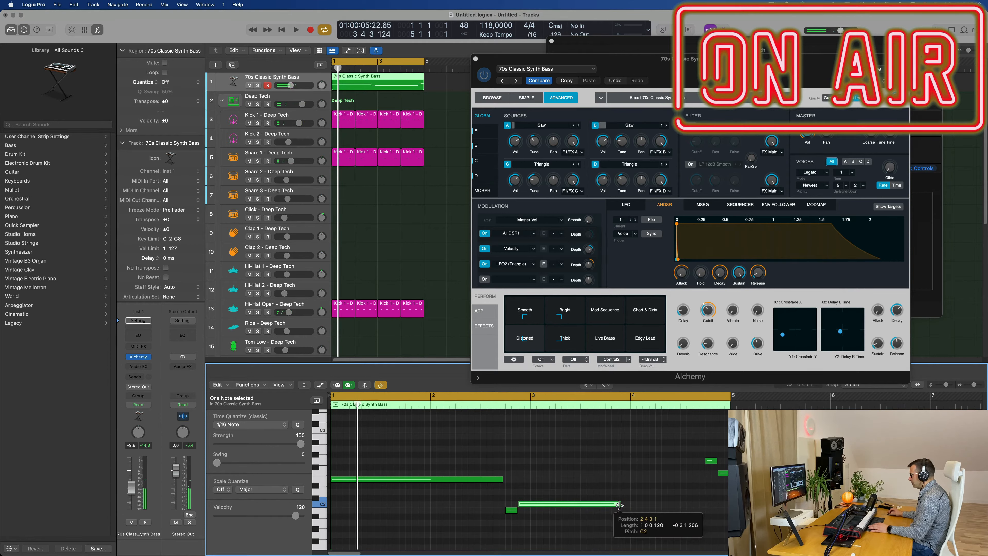
left_click_drag(720, 486, 626, 462)
key("space")
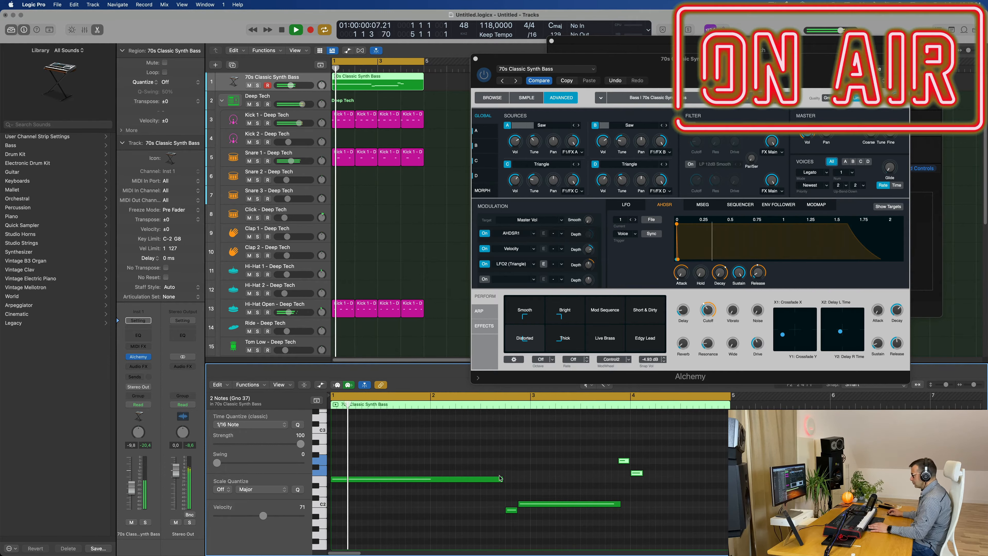
Step: Shorten the opening E2 note to end just before bar 2 and move the B1 and C2 notes earlier so C2 starts at bar 2
key("space")
left_click_drag(500, 479, 421, 482)
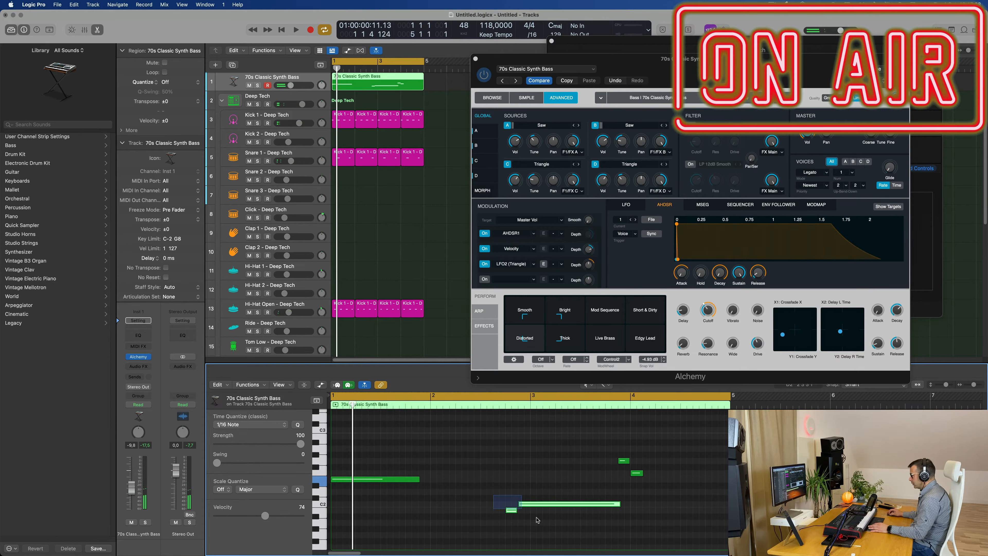
left_click_drag(535, 517, 427, 512)
key("space")
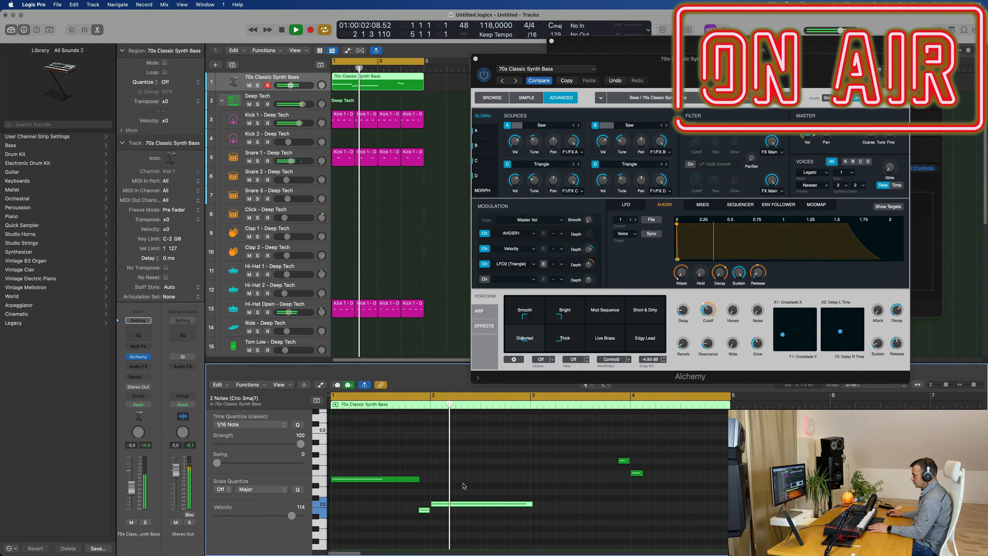
key("Return")
left_click_drag(536, 508, 518, 507)
key("super+z")
key("Return")
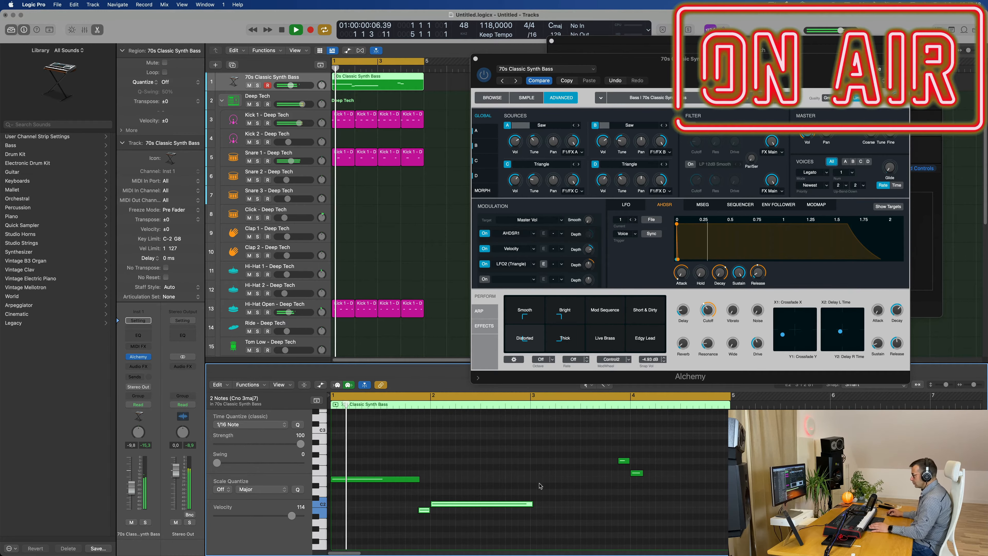
Step: Trim the C2 note to end just before bar 3 and move the last two notes earlier so the final one starts at bar 3
left_click(528, 513)
left_click_drag(526, 505, 520, 507)
left_click_drag(588, 442, 513, 464)
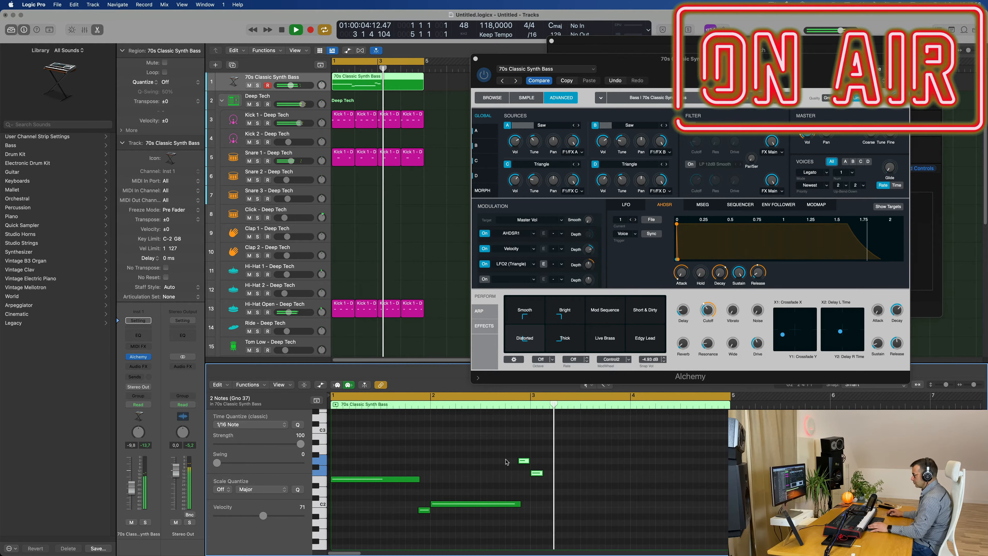
Step: Lengthen the final note, starting at bar 3, until it reaches about bar 4
left_click(415, 480)
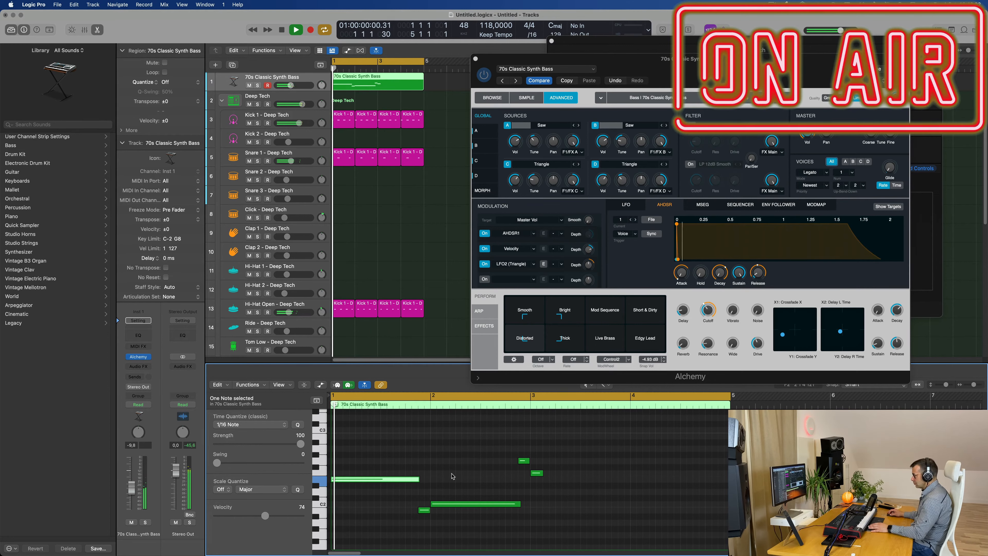
left_click(542, 473)
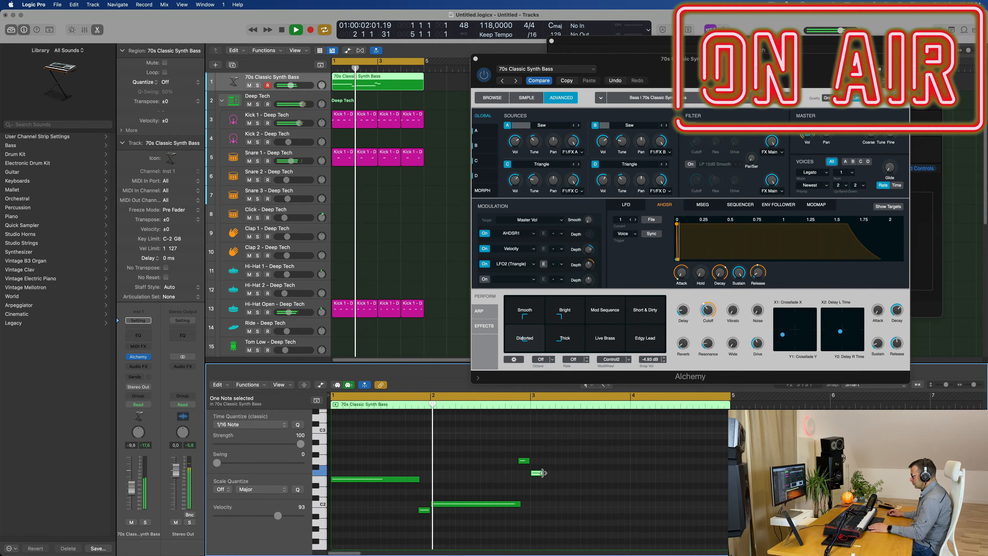
left_click_drag(543, 473, 631, 475)
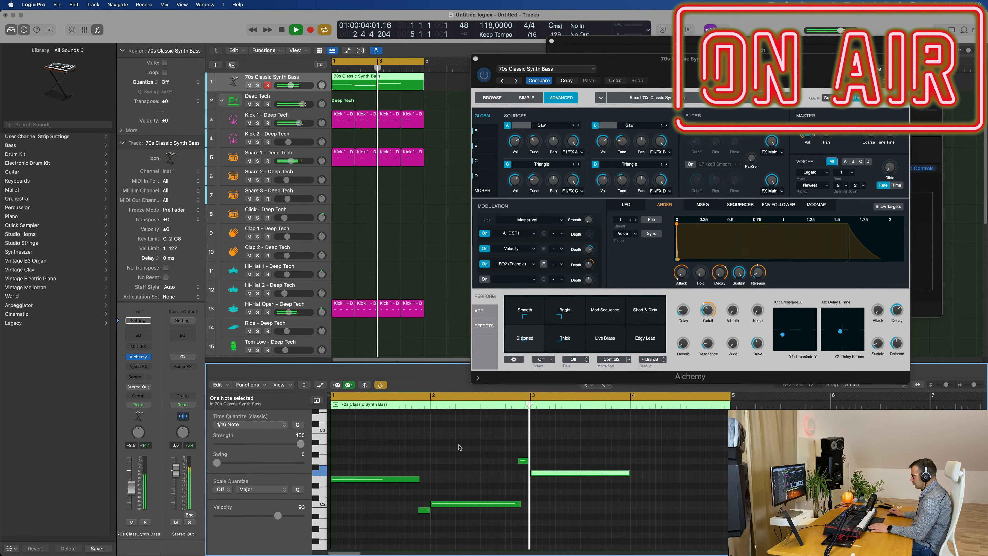
key("space")
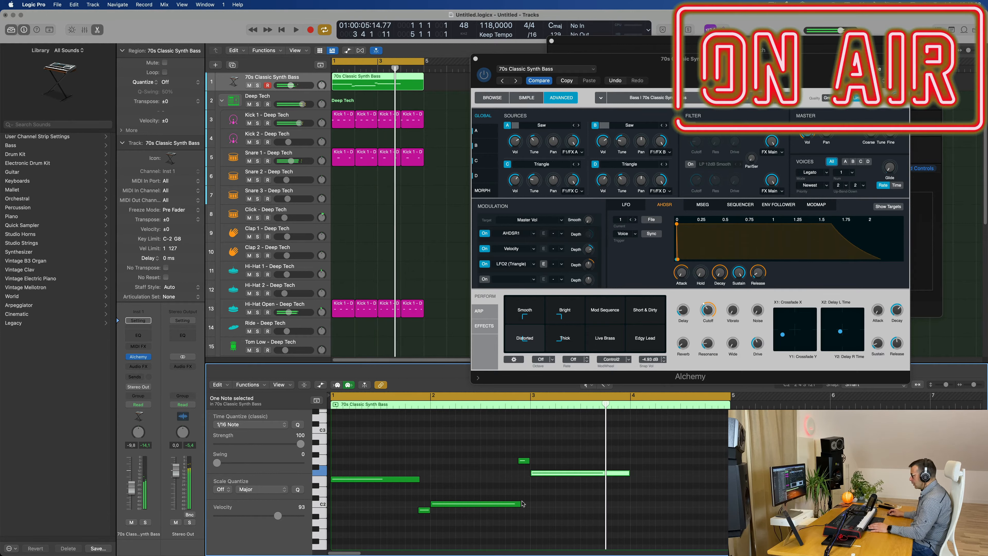
Step: Shorten the C2 note at bar 2 to about an eighth note and audition the loop
left_click_drag(519, 504, 438, 506)
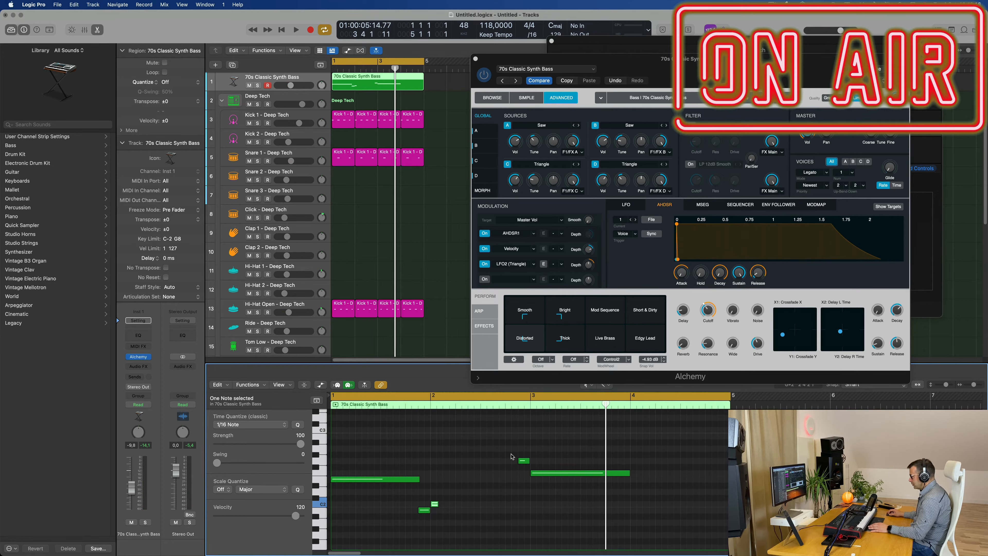
key("space")
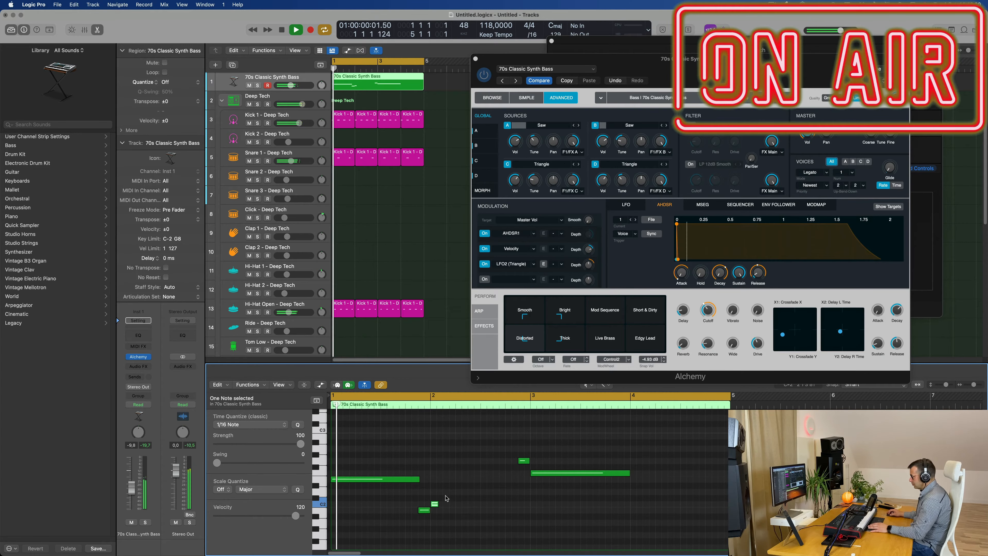
left_click_drag(437, 504, 444, 505)
key("space")
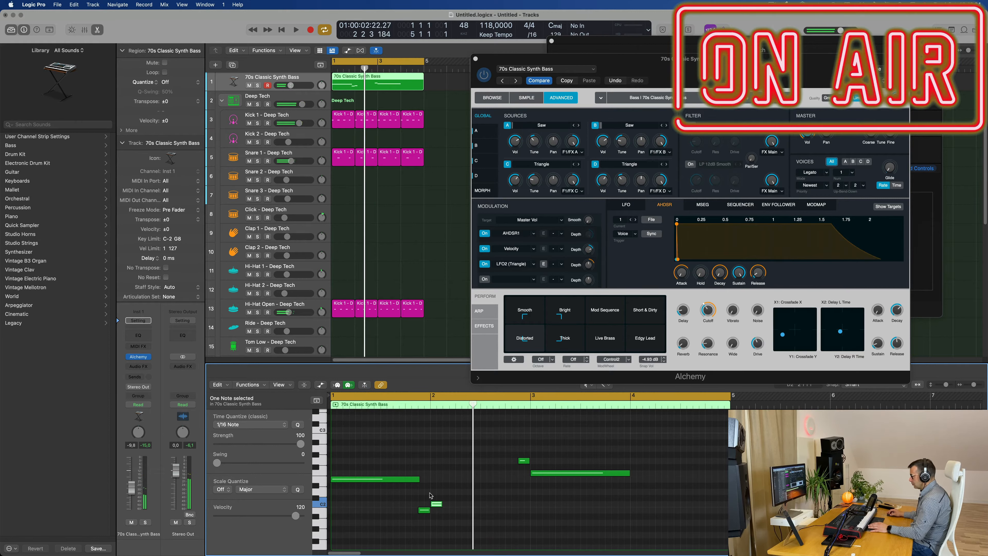
key("space")
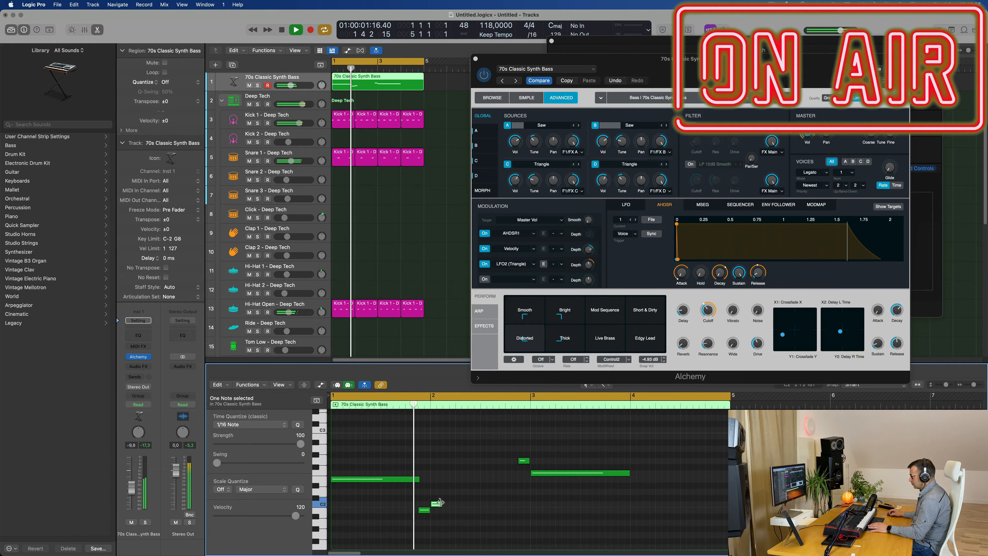
Step: Extend the C2 note back to about one bar, then trim it to end where the short note before bar 3 begins
left_click_drag(439, 503, 527, 504)
key("space")
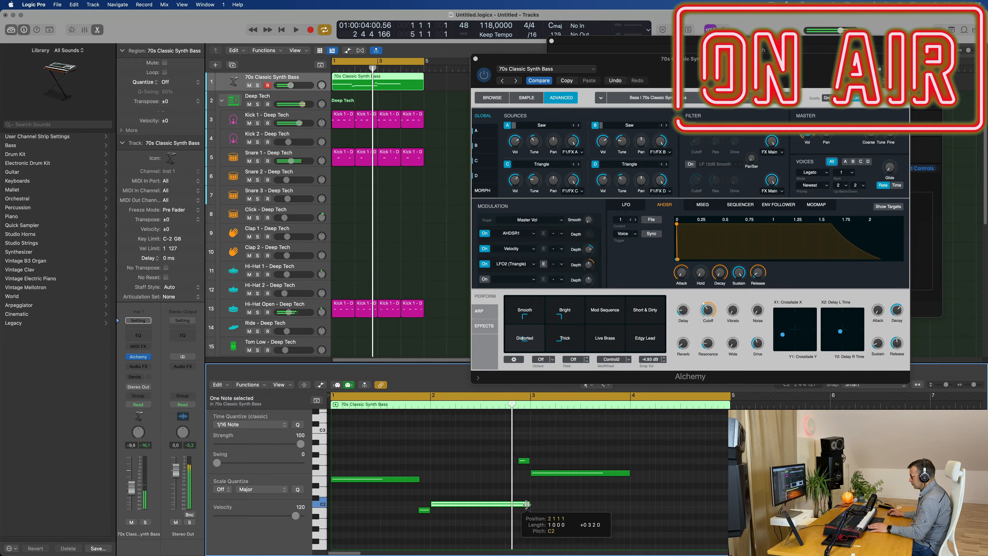
key("space")
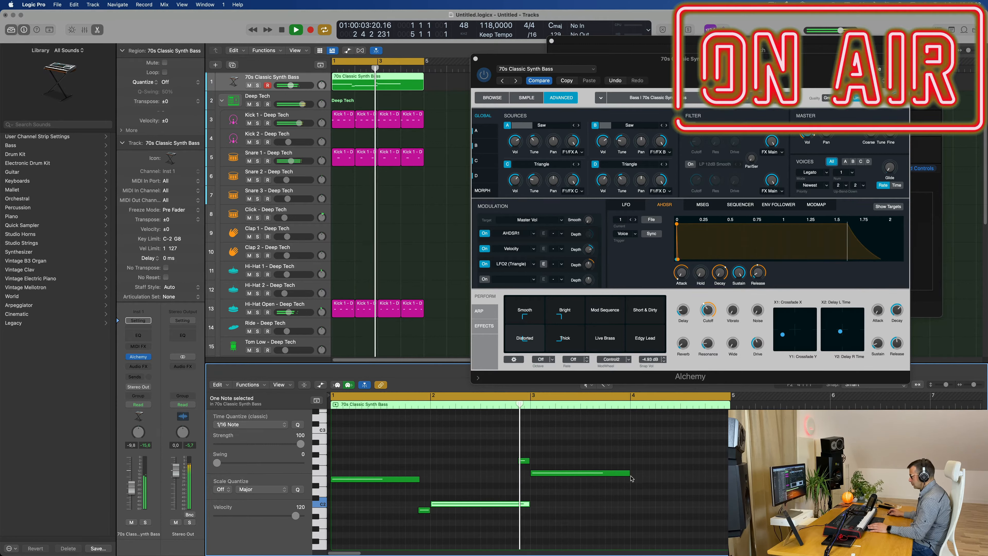
left_click_drag(529, 504, 519, 505)
left_click(581, 500)
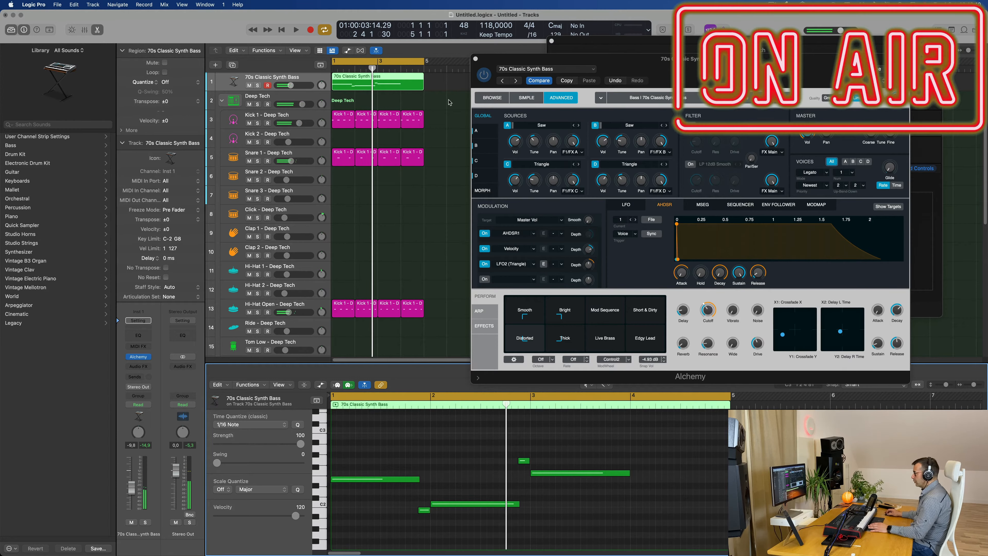
Step: Delete the edited bass region and record a new four-bar take on the 70s Classic Synth Bass track
key("Delete")
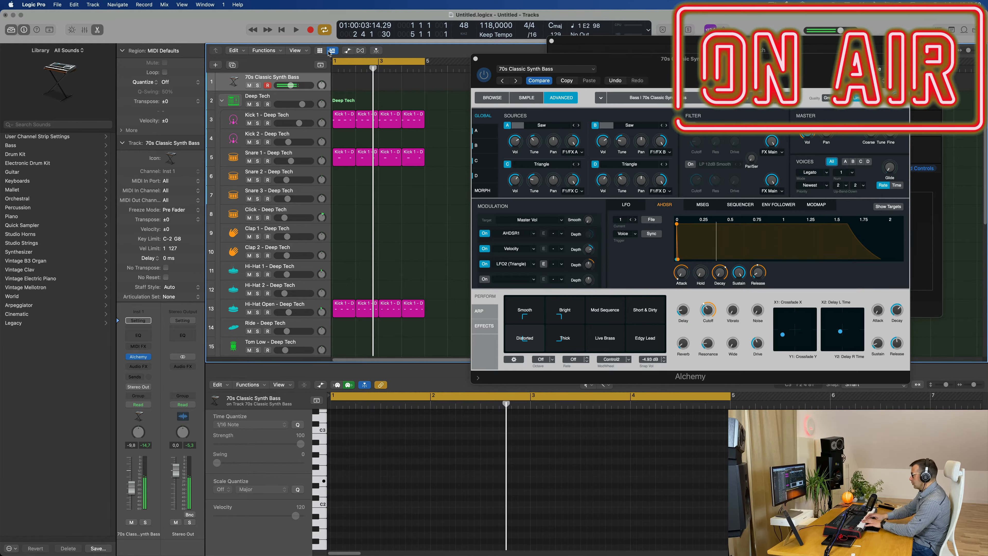
key("r")
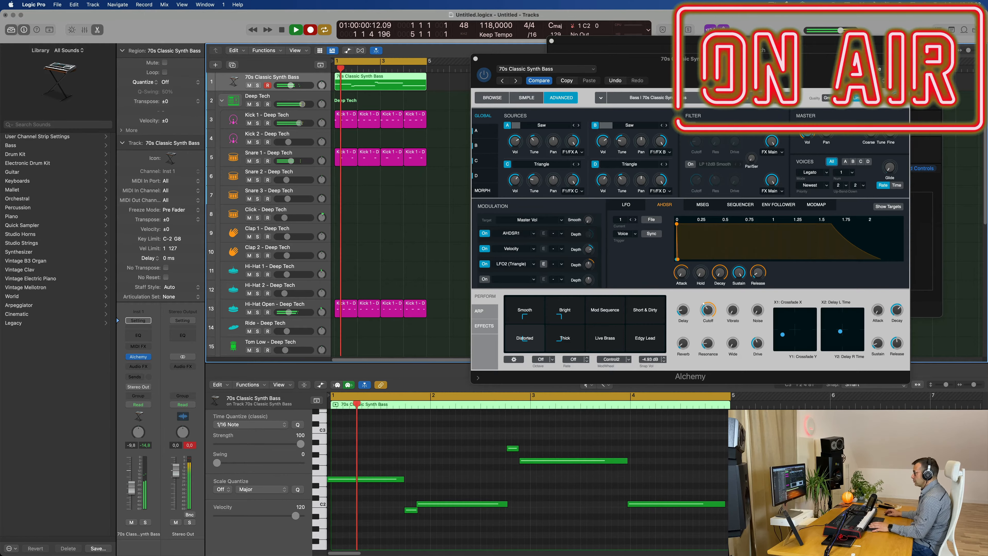
key("space")
Step: Quantize all notes of the new bass take to 1/16 notes and audition the result
key("super+a")
key("q")
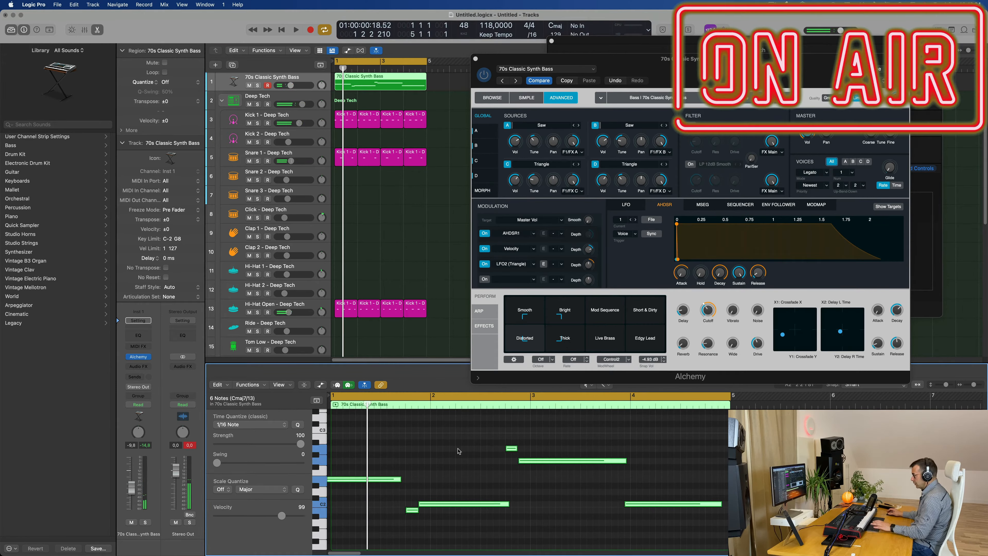
key("space")
key("space")
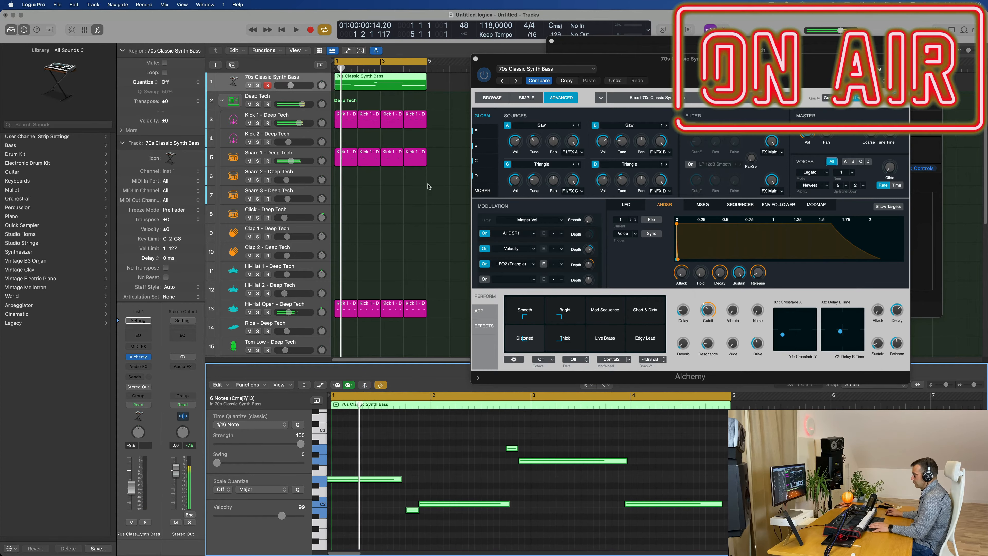
Step: Align the opening E2 note with the start of bar 1 and play back the loop
mouse_move(375, 481)
left_mouse_down()
mouse_move(386, 482)
mouse_move(374, 481)
left_mouse_up()
key("space")
left_click(456, 464)
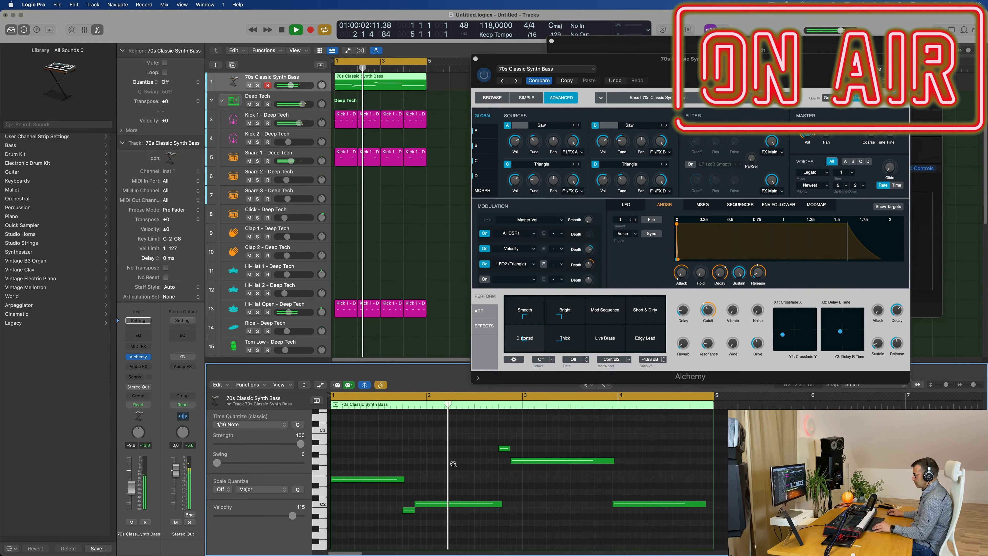
Step: Shorten the long high note in bar 3 so that it ends just before the last C2 note
scroll(420, 464, "down", 2)
scroll(489, 474, "up", 3)
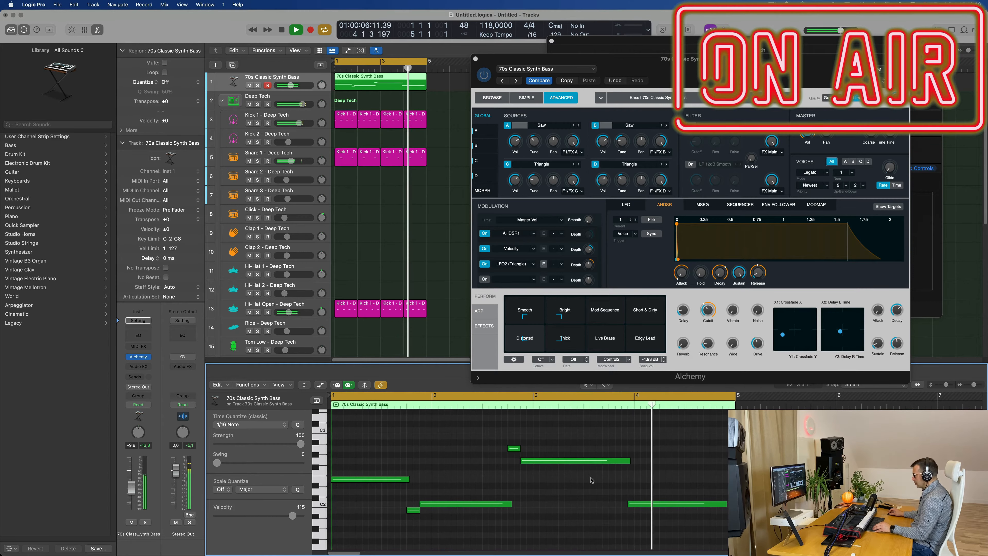
left_click_drag(629, 461, 615, 466)
left_click(629, 445)
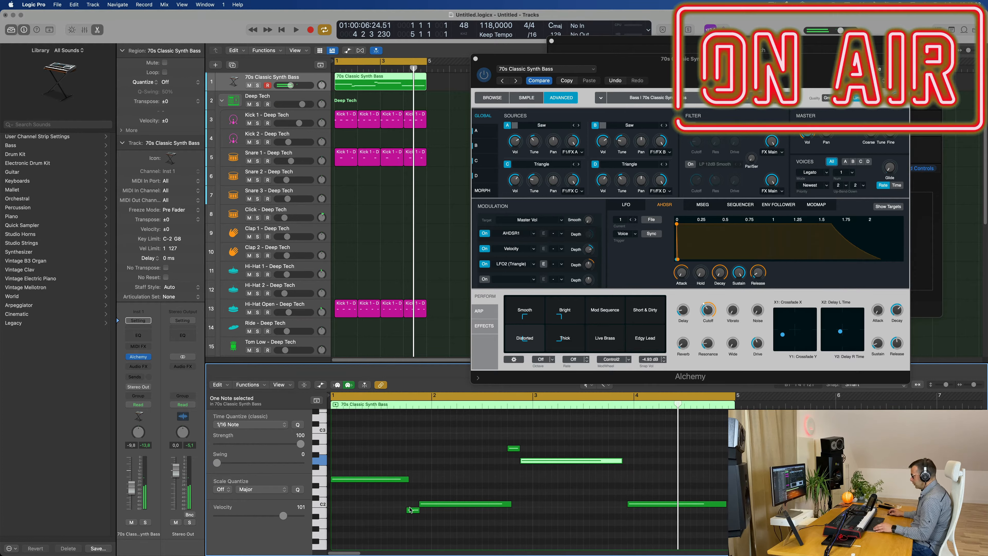
Step: Copy the short B1 note to just before bar 4 and shift the short high note later to lead into the long note at bar 3
left_click_drag(413, 513, 629, 512)
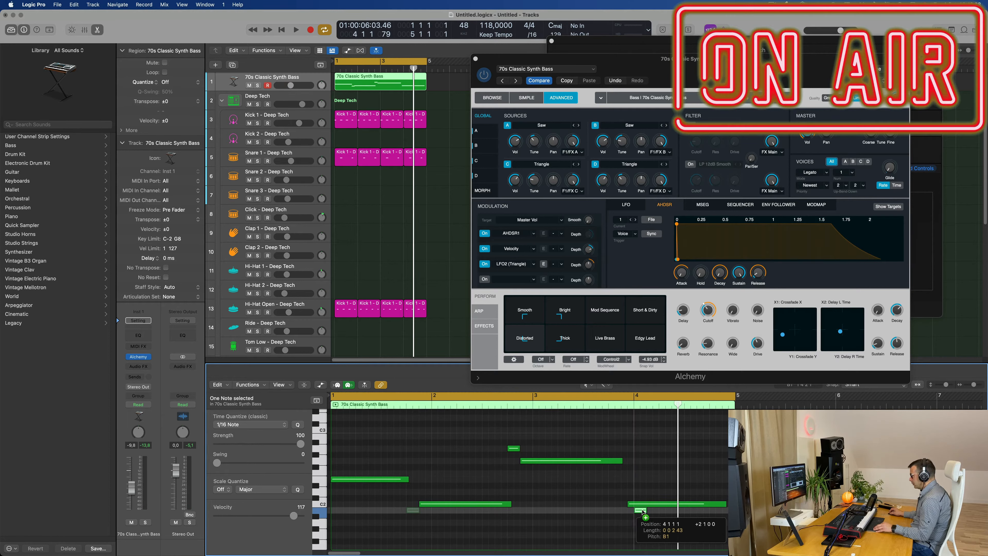
mouse_move(644, 512)
left_mouse_down()
mouse_move(684, 505)
mouse_move(626, 512)
left_mouse_up()
mouse_move(533, 462)
left_mouse_down()
mouse_move(544, 462)
mouse_move(526, 451)
left_mouse_up()
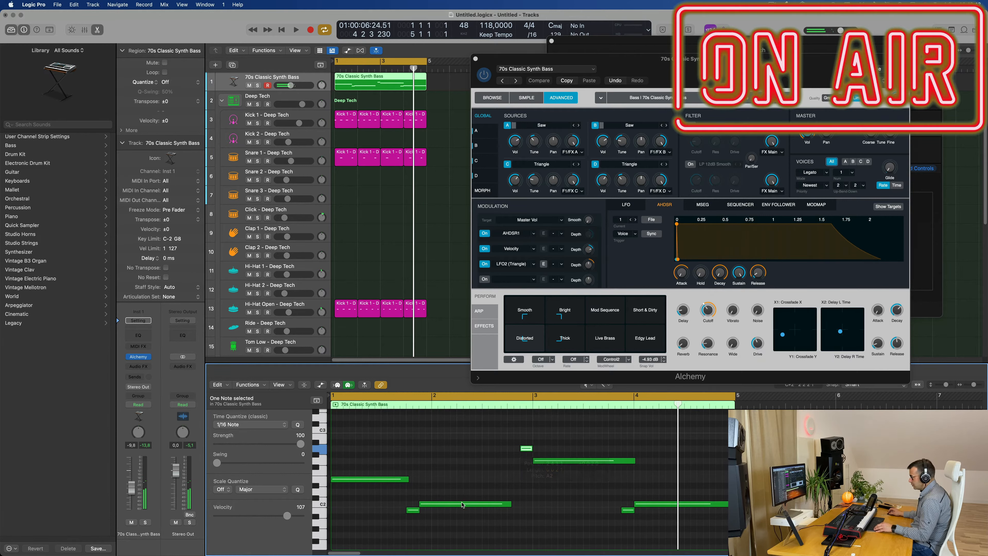
Step: Move the C2 note to start at bar 2 with the short B1 note directly before it, and extend the opening E2 note up to them
left_click_drag(463, 504, 475, 504)
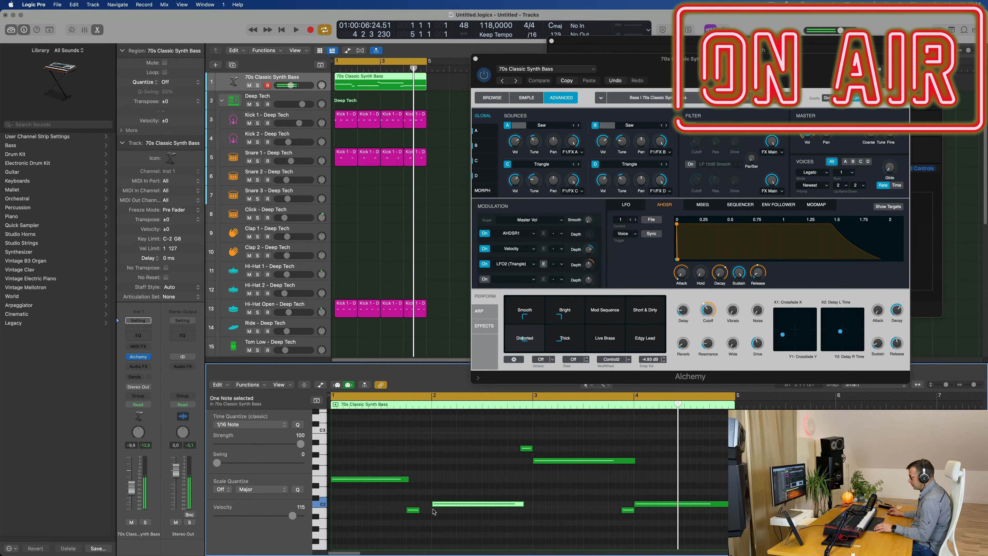
left_click_drag(411, 512, 423, 512)
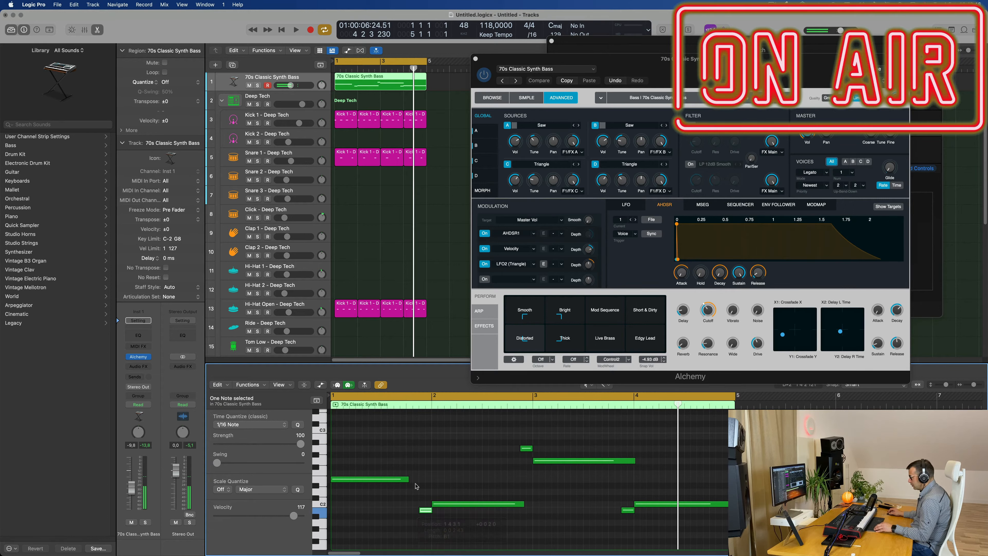
left_click_drag(408, 479, 418, 479)
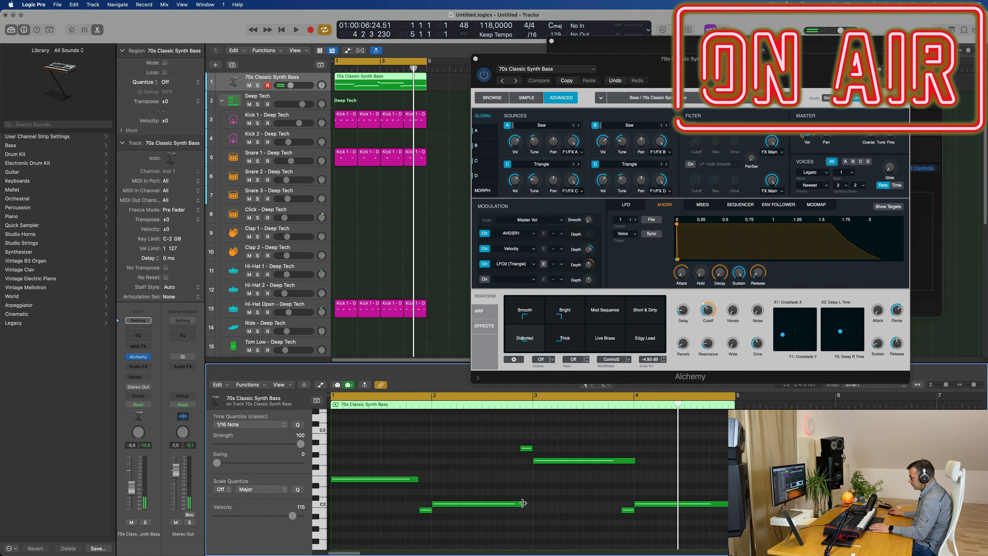
Step: Trim the end of the bar 2 C2 note slightly and play back the loop
left_click_drag(522, 504, 519, 505)
left_click(456, 462)
key("space")
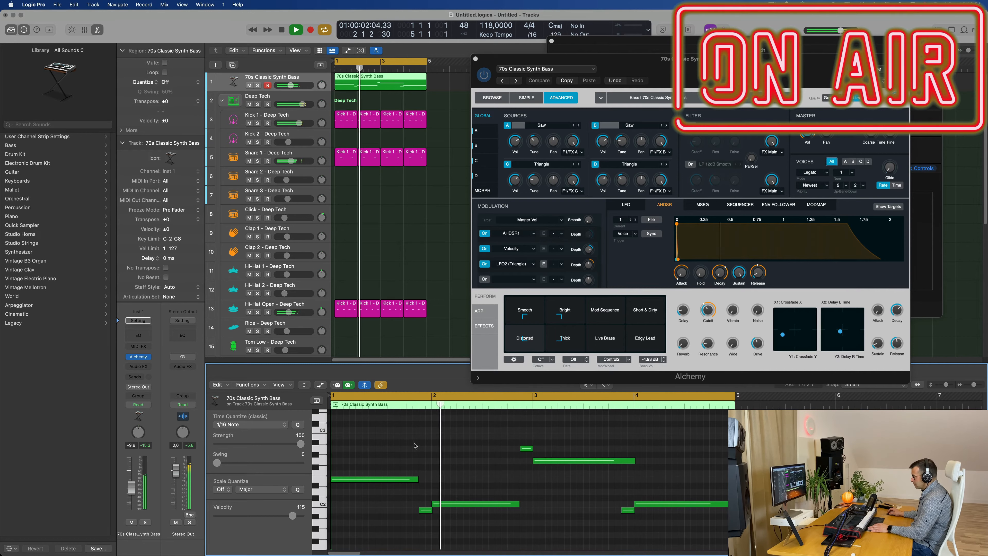
scroll(442, 448, "up", 5)
scroll(442, 449, "down", 5)
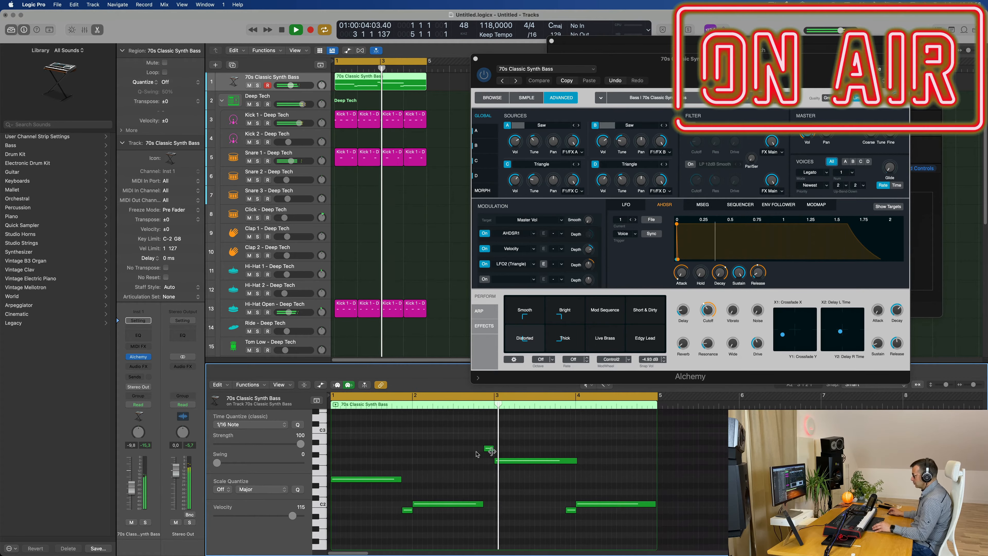
scroll(428, 472, "up", 2)
scroll(428, 474, "right", 3)
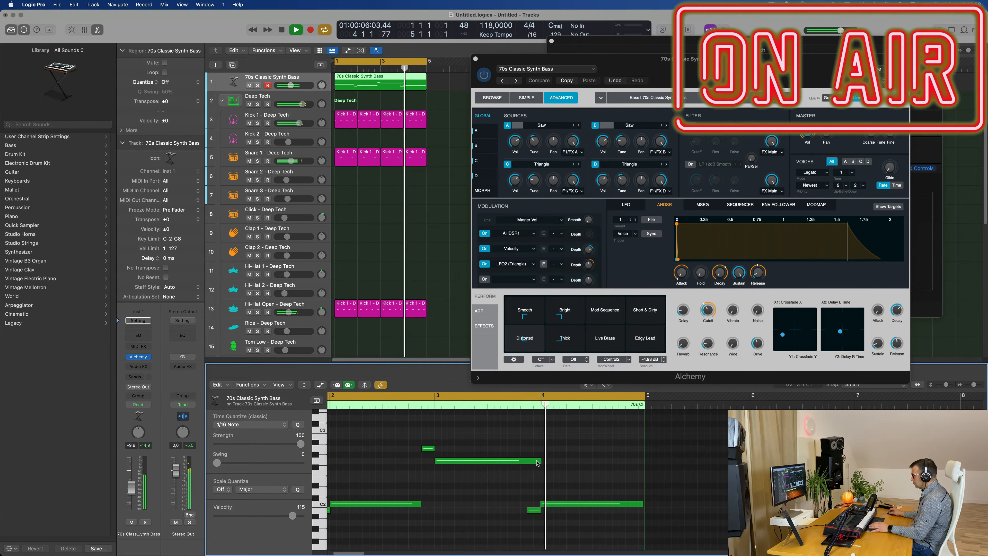
key("space")
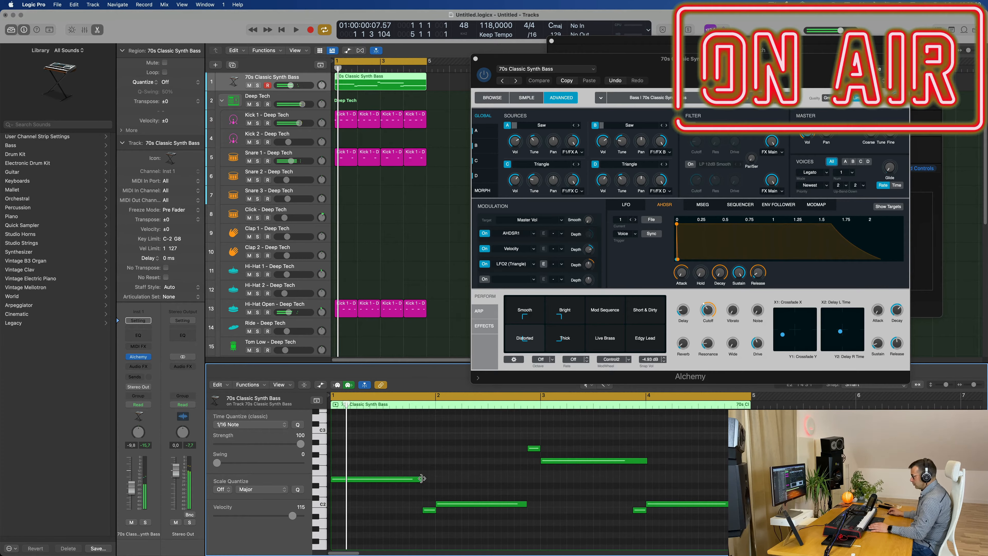
Step: Lengthen the opening E2 note and the bar 2 C2 note slightly at their ends, and play the loop
left_click_drag(422, 481, 425, 482)
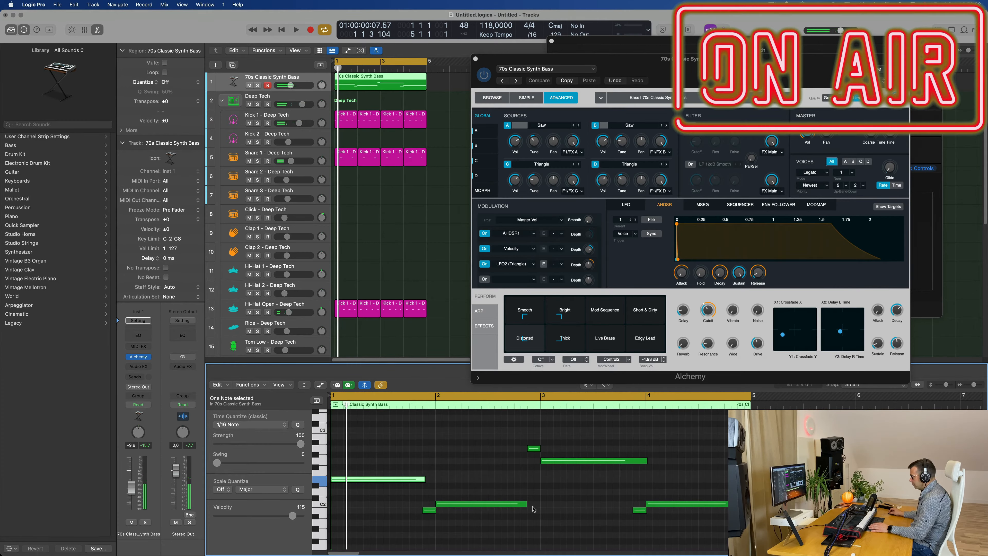
left_click_drag(528, 505, 531, 506)
key("space")
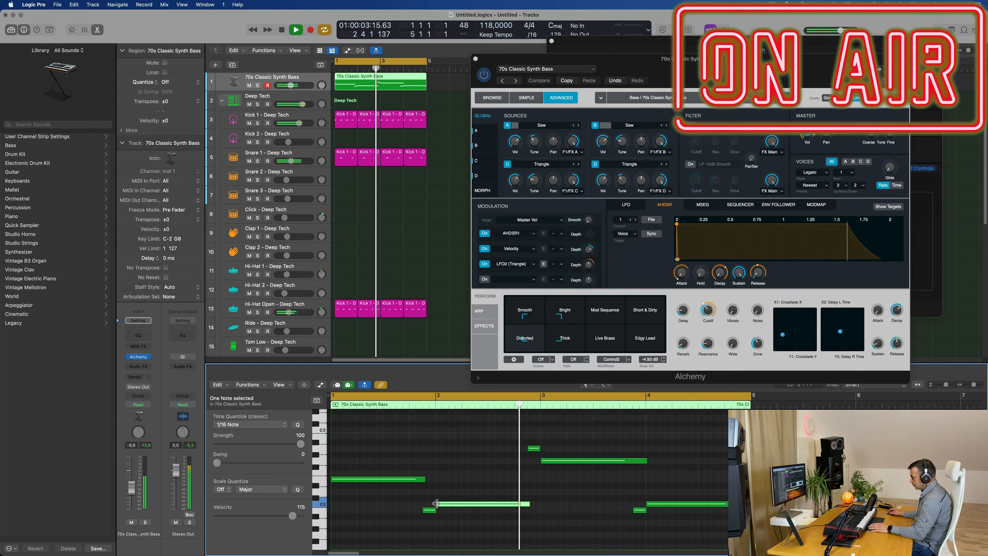
Step: Start both long C2 notes slightly earlier, shorten the end of the bar 3 G2 note, and play the loop
left_click_drag(436, 504, 432, 506)
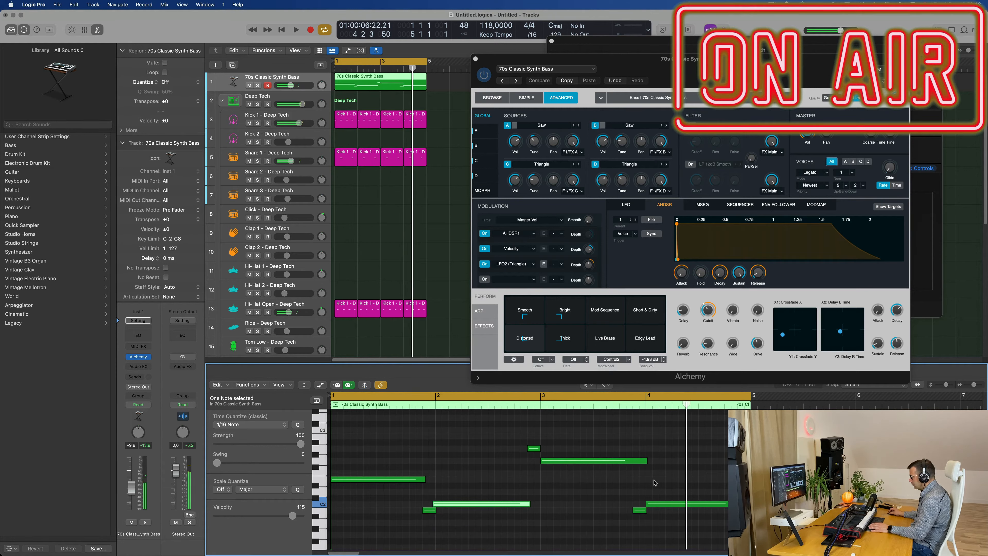
left_click_drag(646, 460, 641, 460)
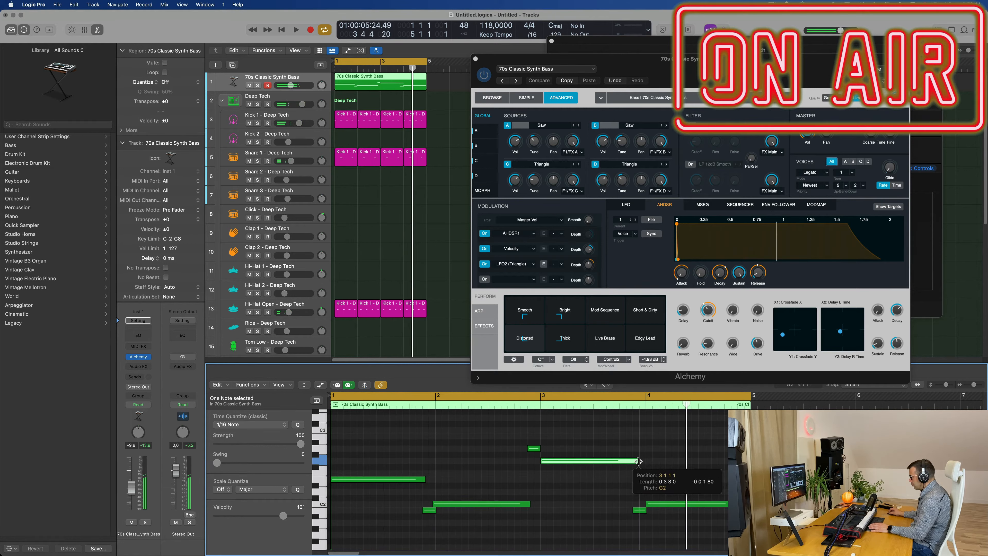
left_click_drag(647, 505, 642, 506)
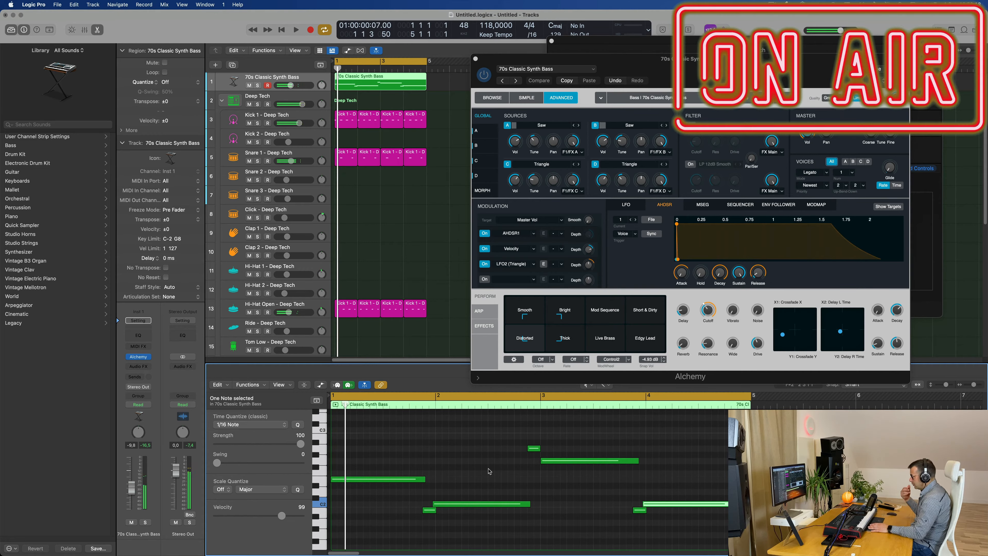
key("space")
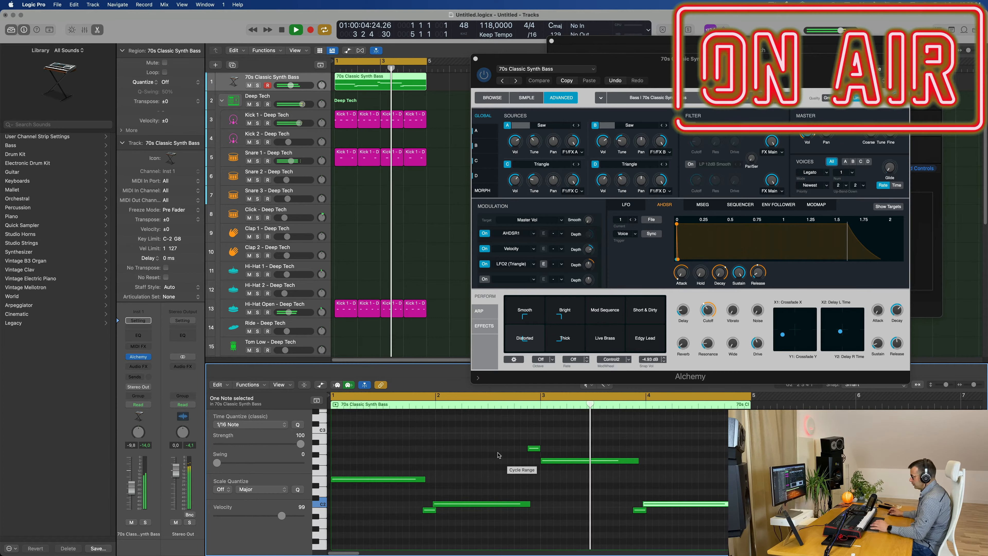
Step: Reposition the Alchemy window, restart loop playback and adjust the synth's Cutoff
left_click_drag(716, 64, 627, 94)
key("space")
key("space")
key("space")
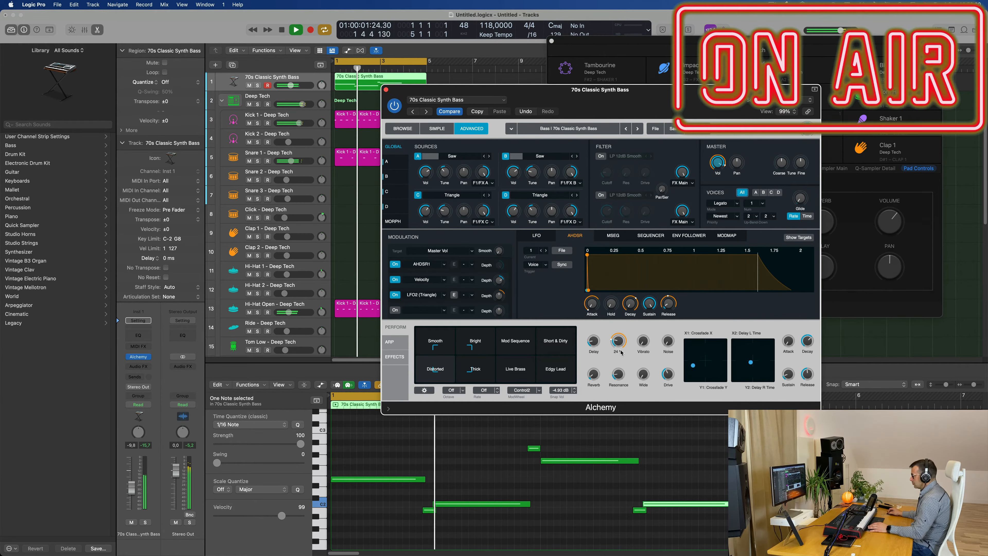
left_click_drag(620, 342, 620, 340)
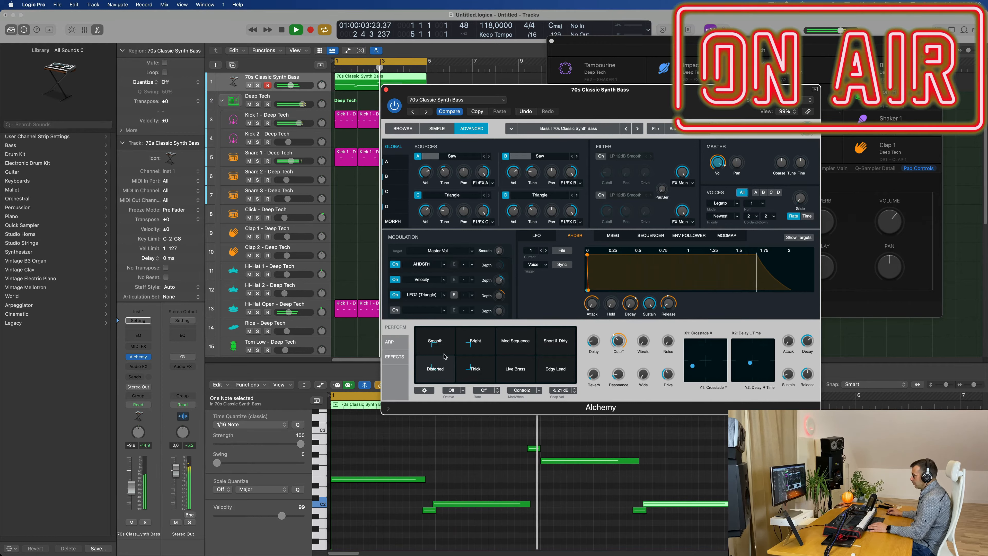
Step: Audition Alchemy's performance snapshots over the loop and settle on a blend between Smooth and Distorted
left_click(435, 345)
left_click(457, 344)
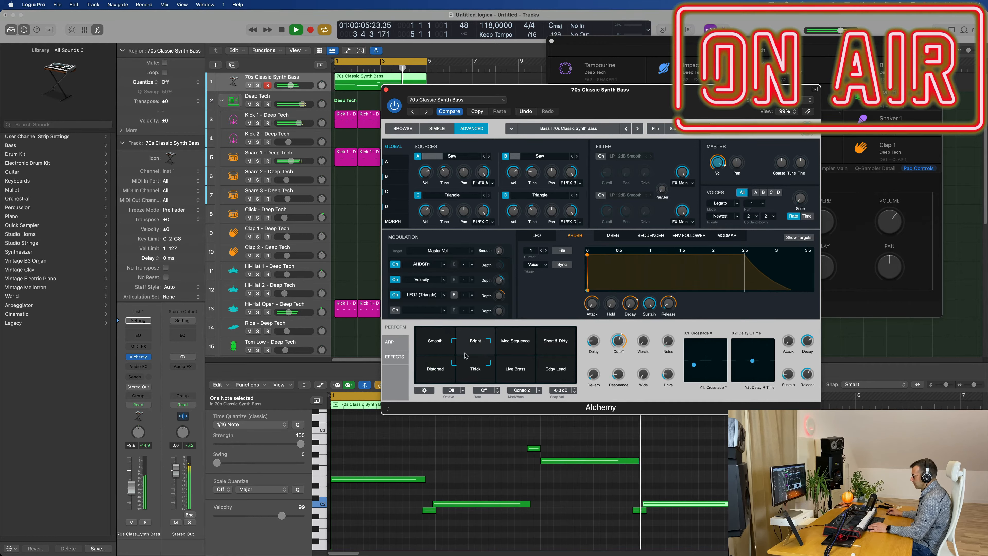
left_click(436, 370)
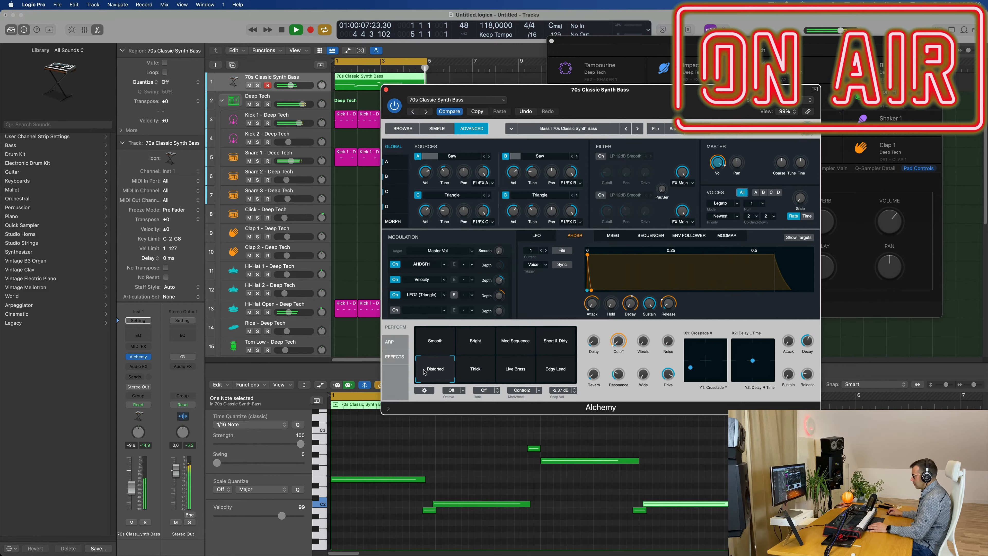
left_click_drag(424, 371, 529, 371)
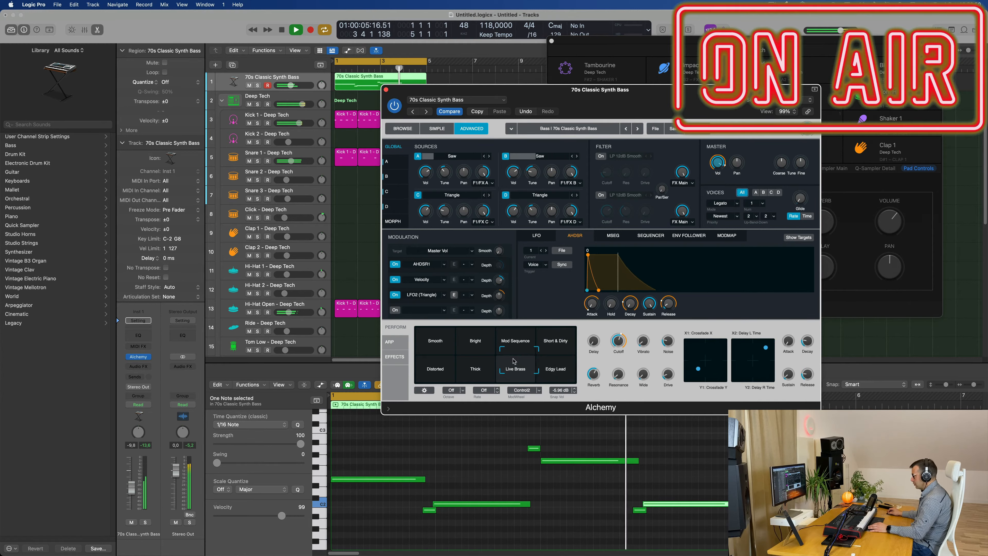
left_click_drag(510, 359, 442, 370)
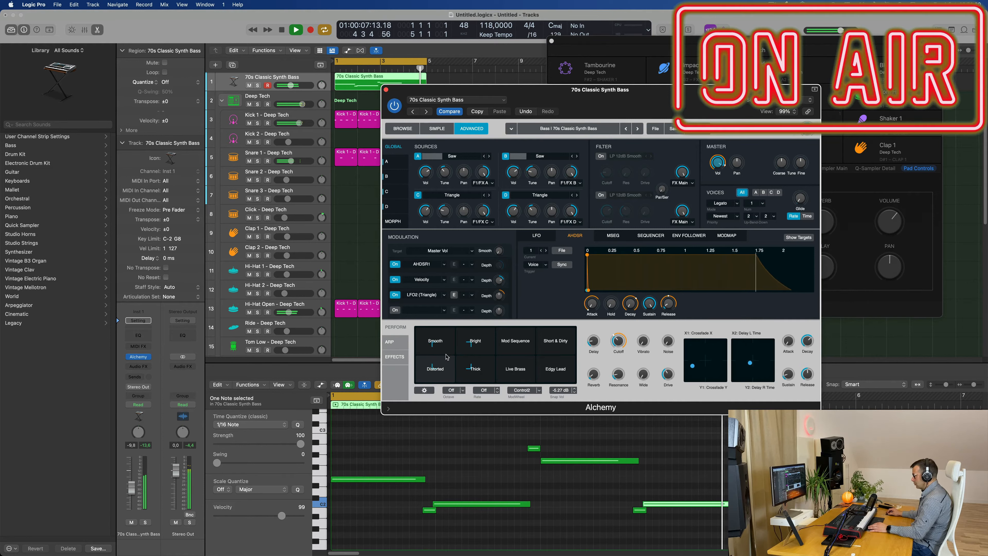
left_click_drag(441, 356, 422, 359)
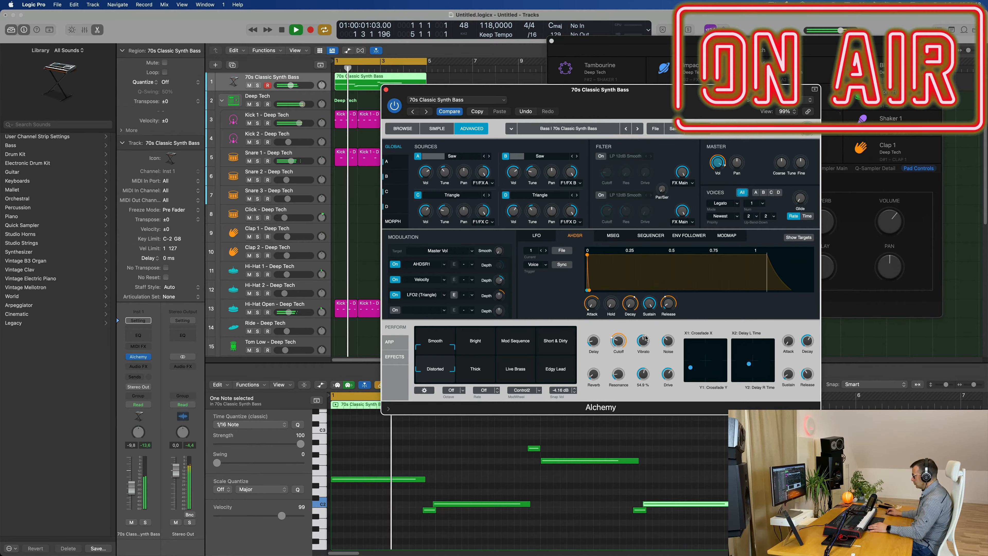
Step: Close the Alchemy window and insert a stereo Compressor as an audio effect on the bass track
left_click_drag(743, 91, 809, 153)
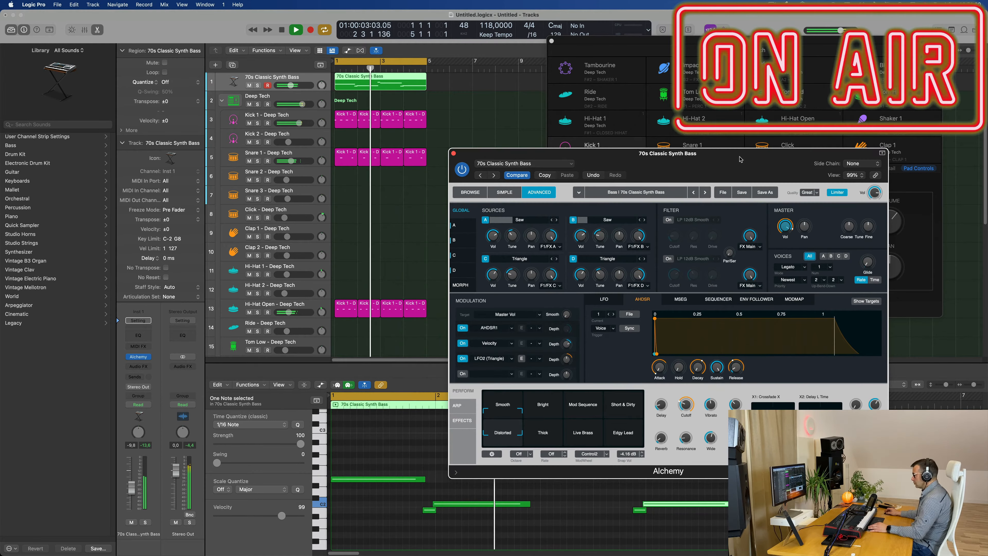
left_click_drag(739, 155, 711, 161)
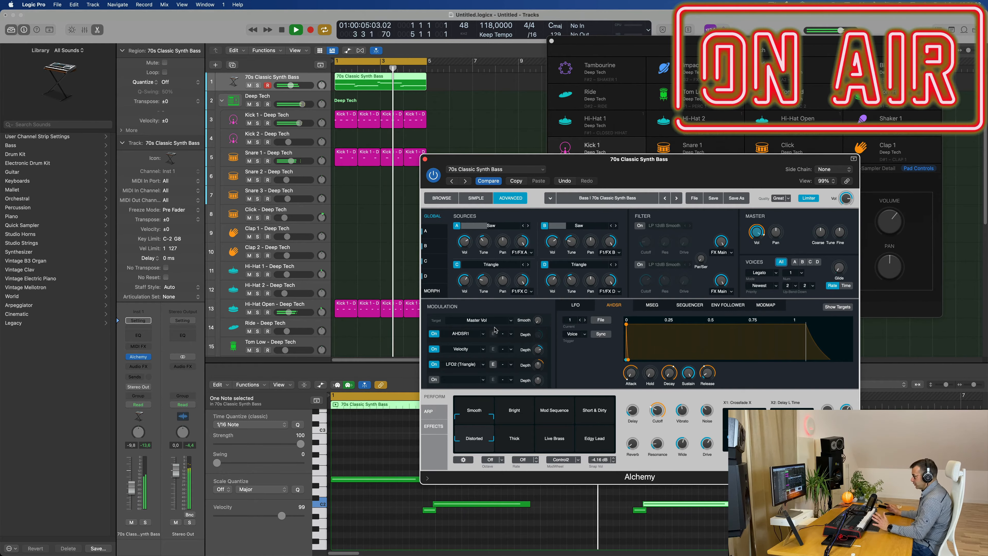
left_click_drag(693, 168, 640, 177)
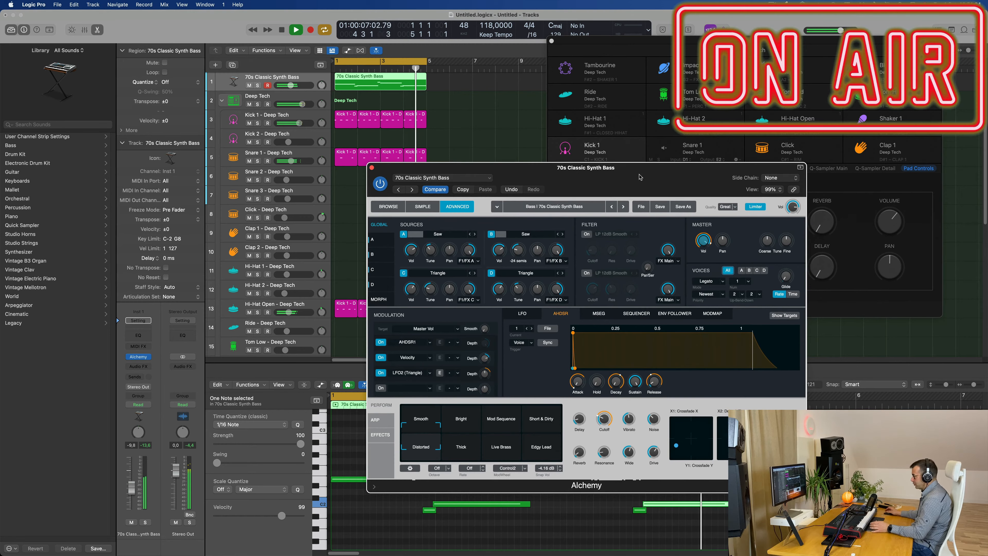
left_click(138, 356)
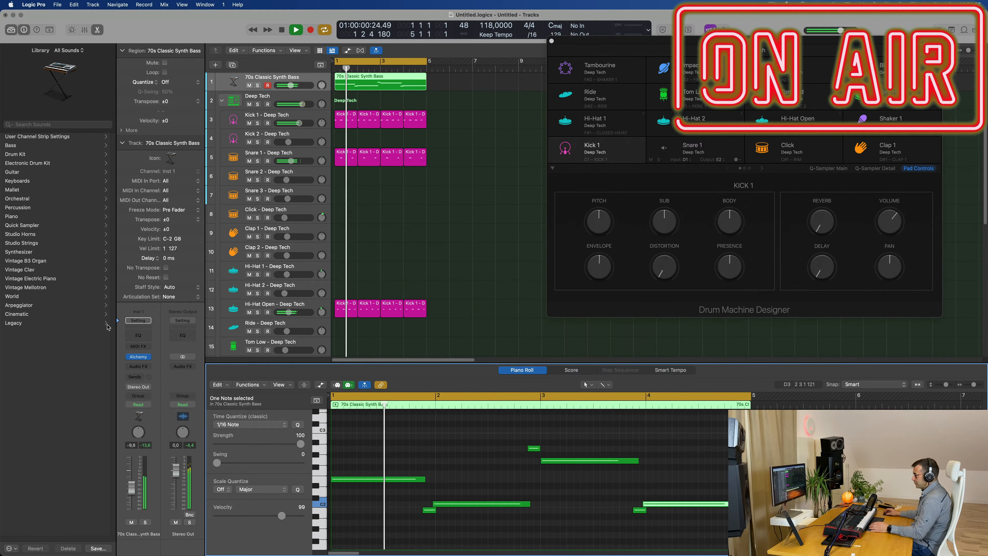
left_click(136, 366)
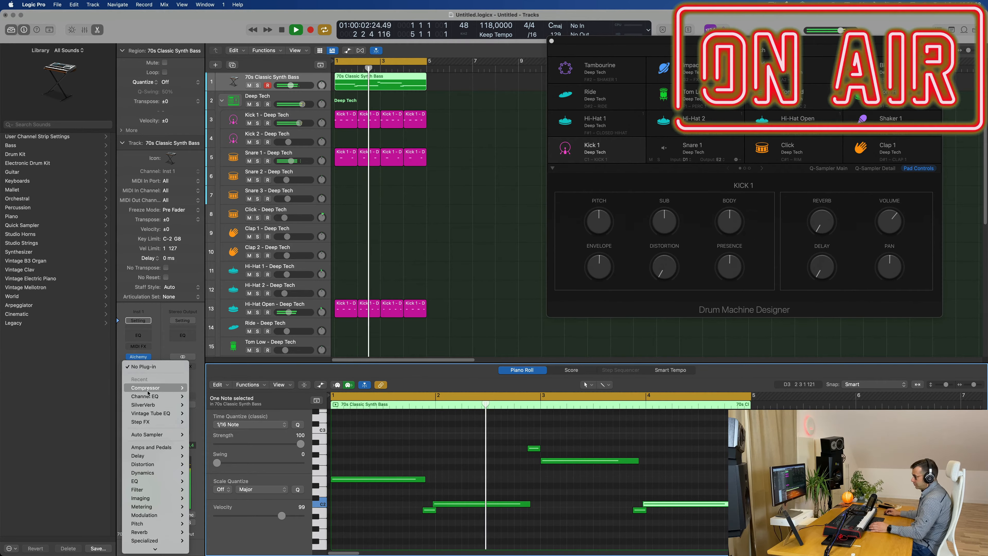
mouse_move(147, 389)
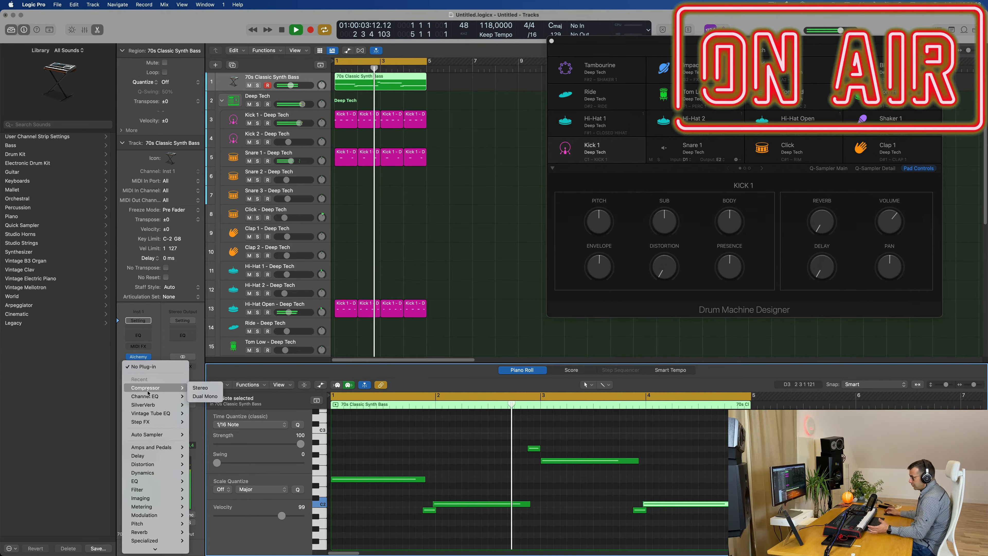
left_click(200, 387)
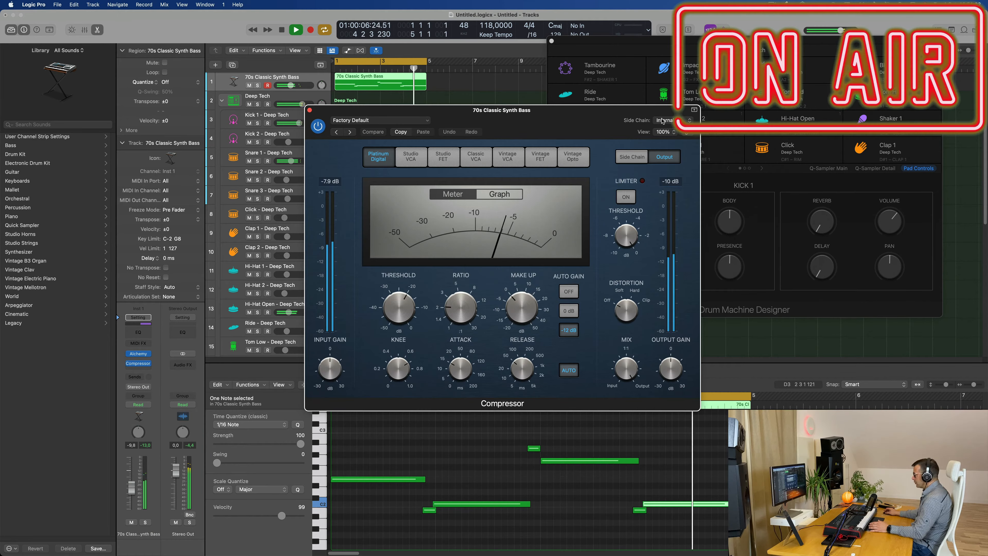
Step: Set the Compressor's side chain source to Bus 1
left_click(662, 121)
mouse_move(666, 145)
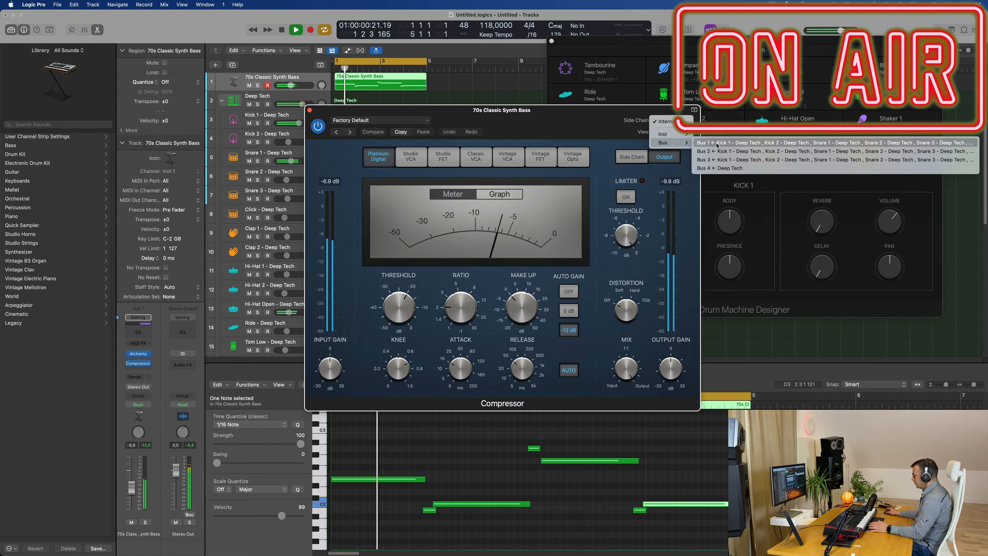
left_click_drag(571, 113, 621, 119)
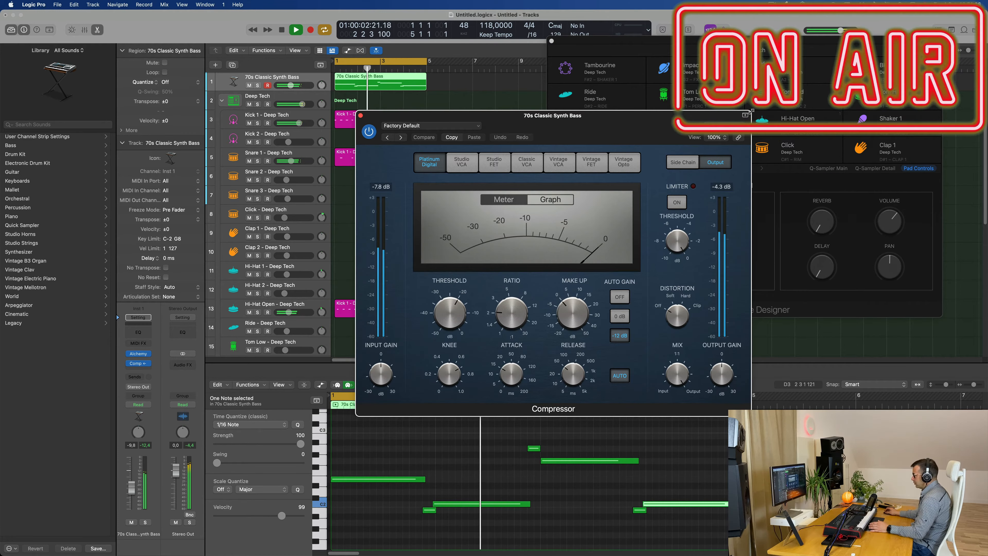
Step: Set the Compressor's side chain source to the instrument Kick 1 - Deep Tech (Inst 2)
left_click(717, 126)
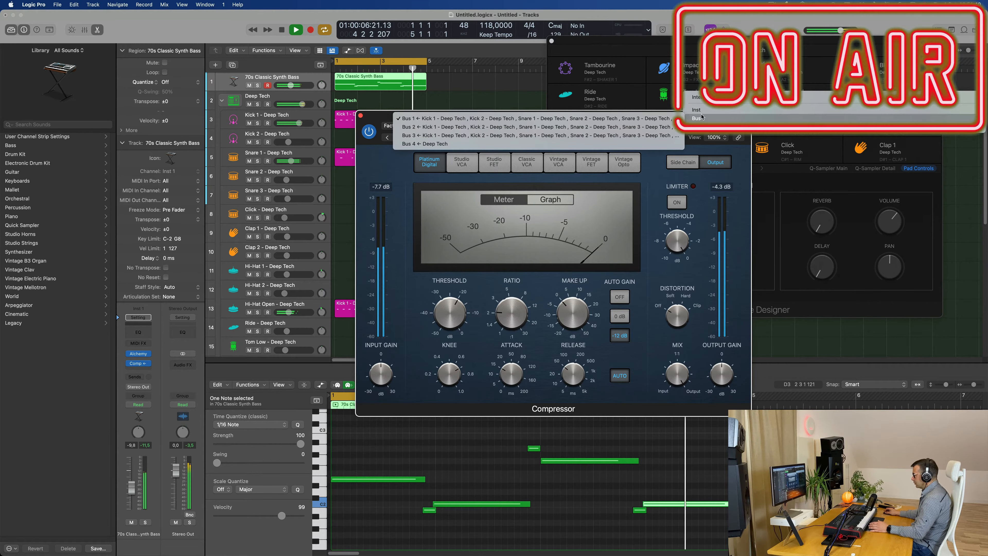
mouse_move(703, 110)
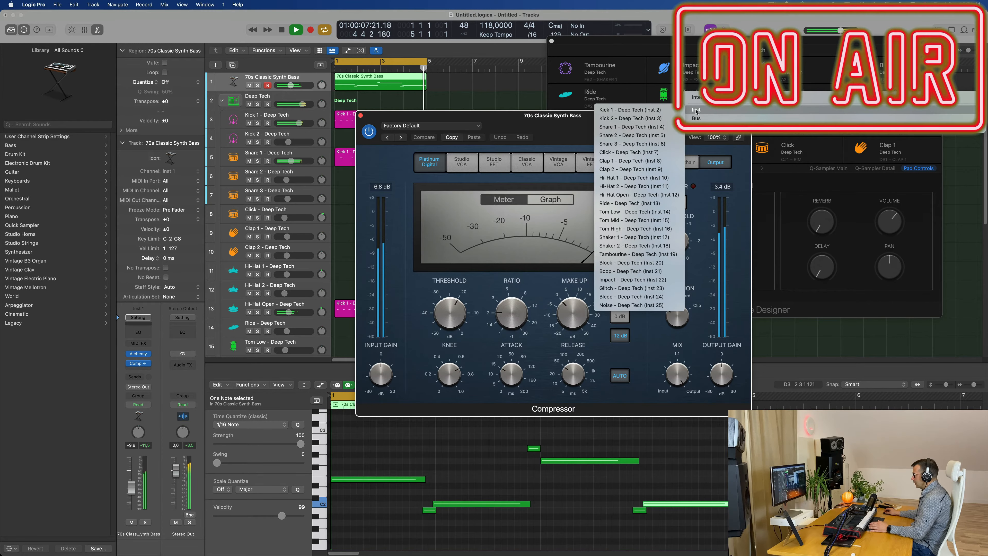
left_click(653, 112)
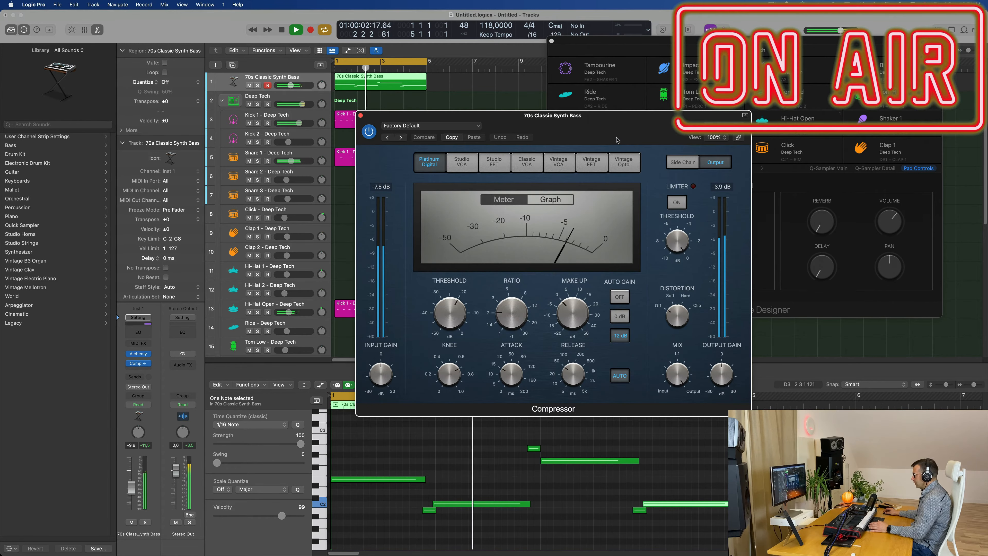
Step: Set the Compressor's release to 5.0 ms with automatic release turned off, and lower its threshold
left_click_drag(620, 132, 631, 135)
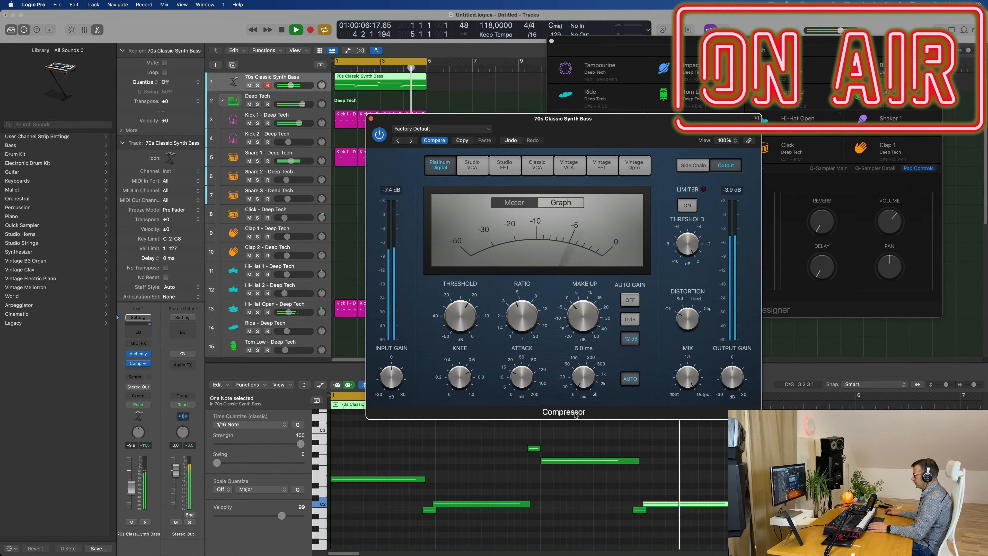
left_click(624, 385)
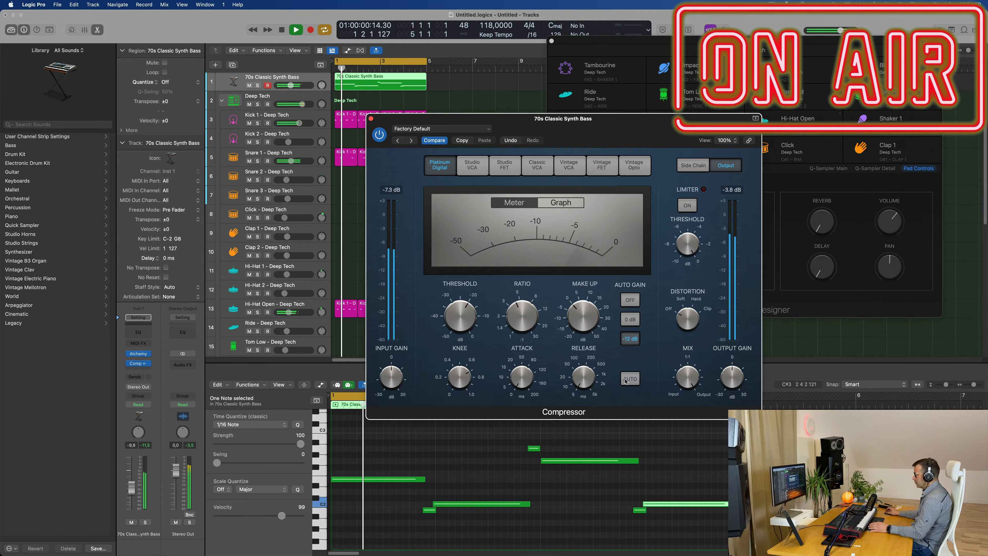
left_click_drag(463, 313, 463, 323)
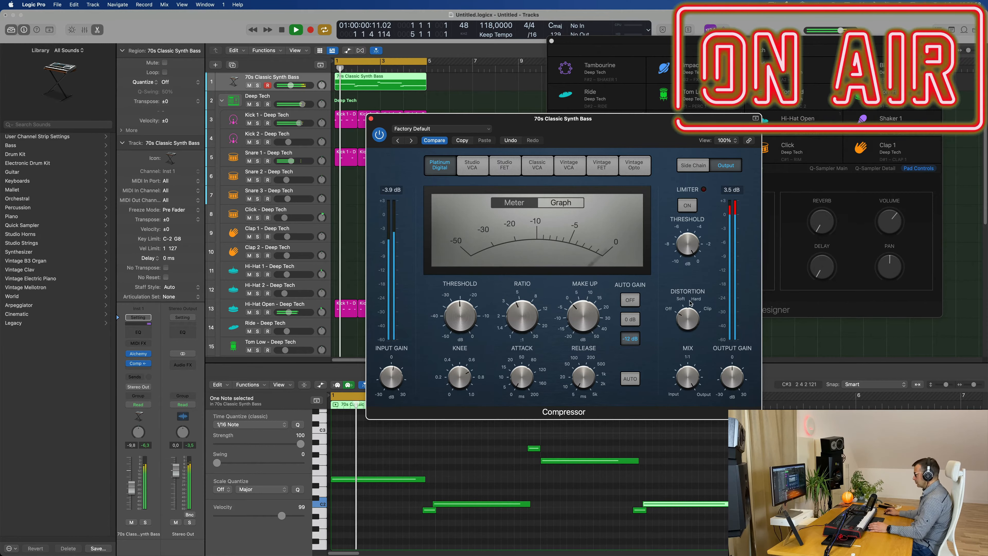
Step: Turn off the Compressor's auto gain, raise its make-up gain to about 2.5 dB, and close its window
left_click(630, 299)
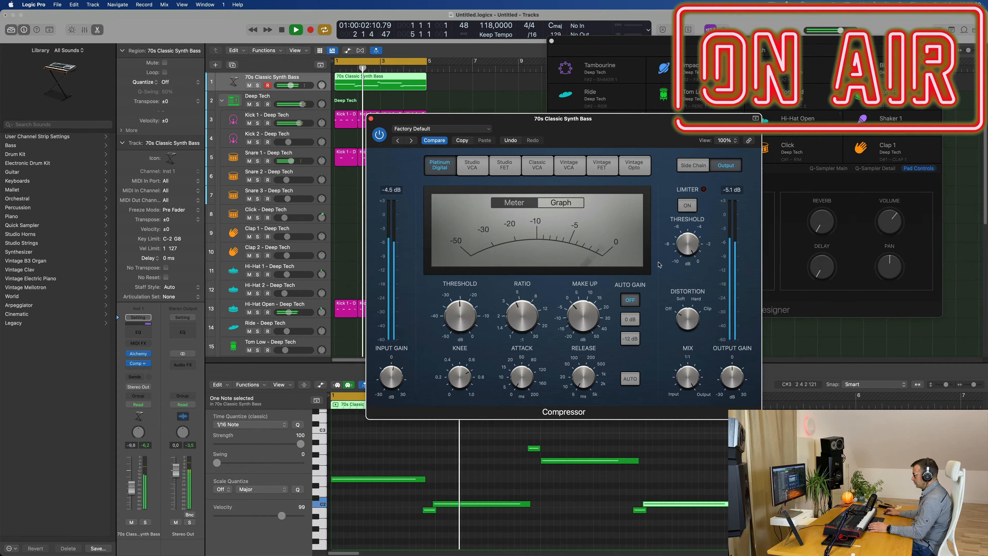
mouse_move(674, 243)
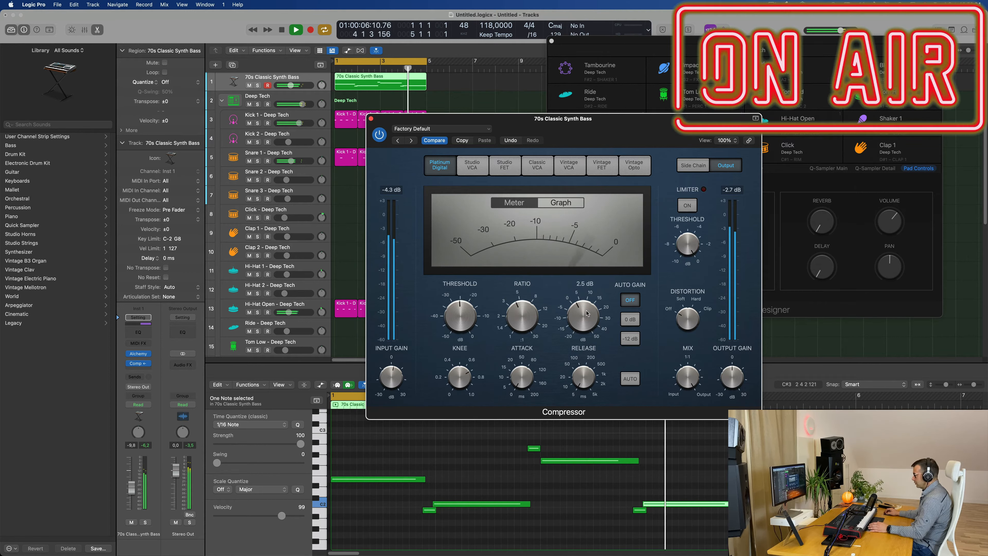
left_click_drag(585, 320, 586, 317)
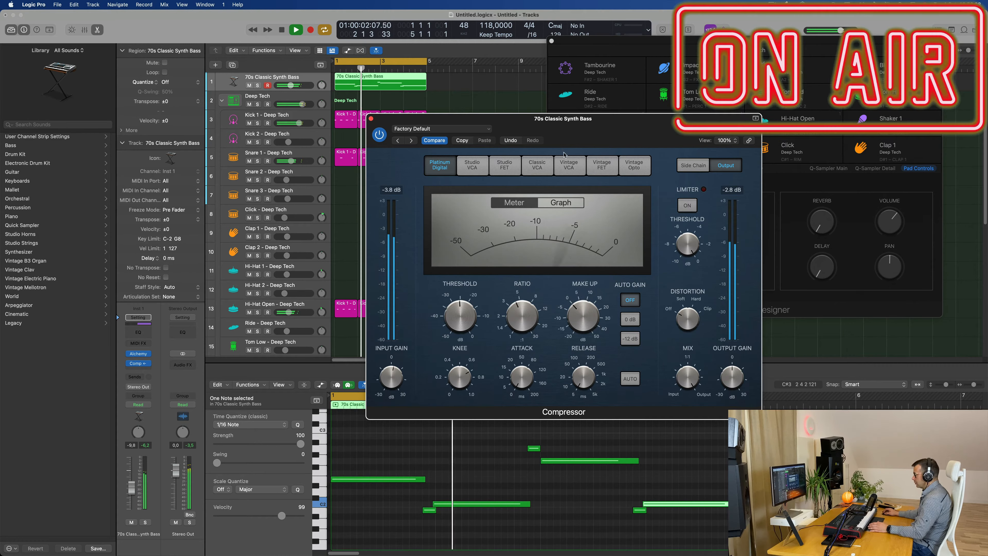
mouse_move(453, 295)
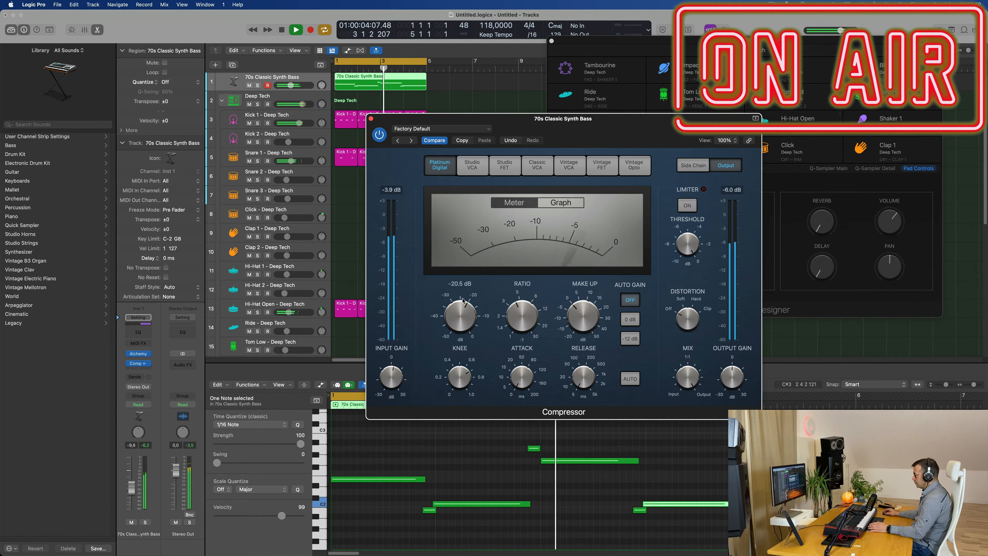
left_click(371, 119)
left_click(255, 82)
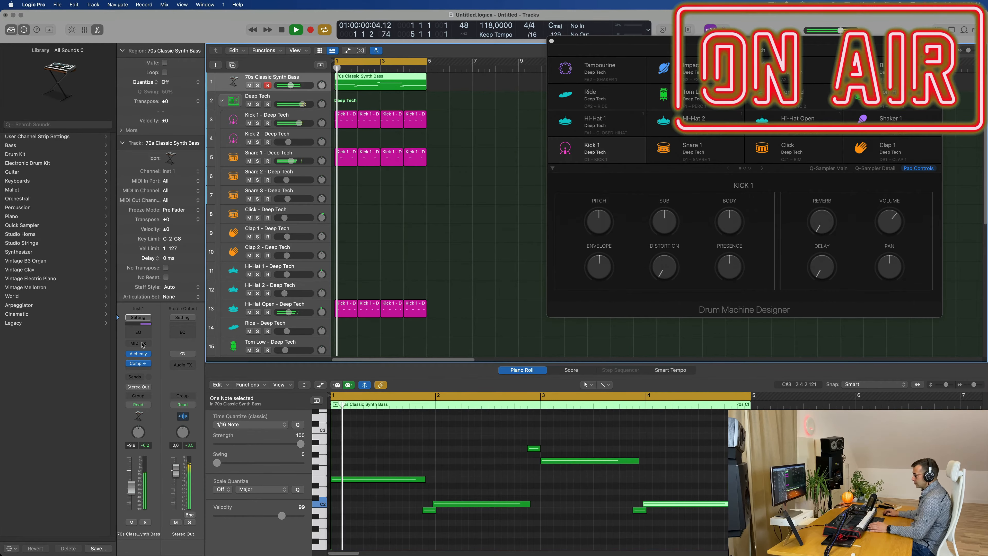
Step: Insert a stereo Vintage Tube EQ on the bass track, load its Big Synth preset, and close its window
left_click(139, 354)
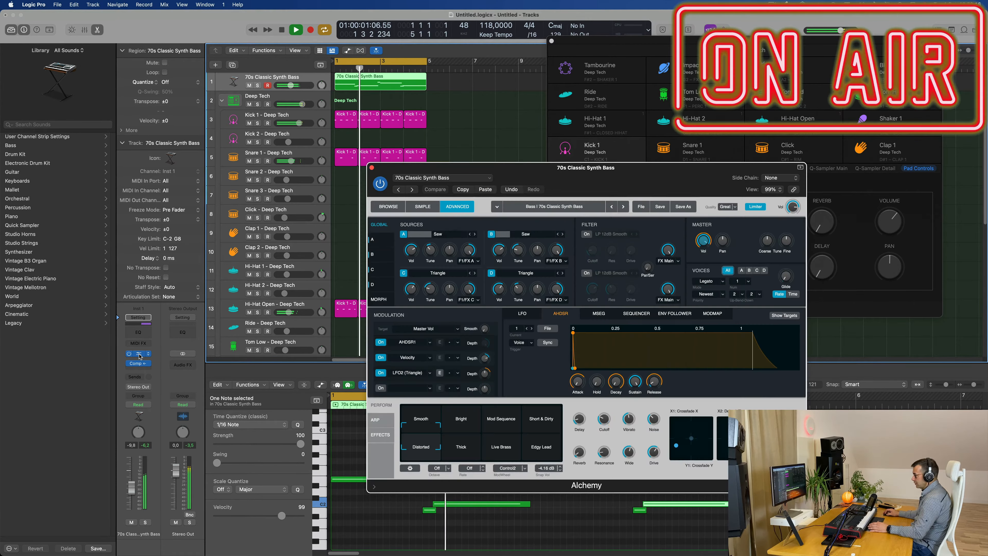
left_click(142, 372)
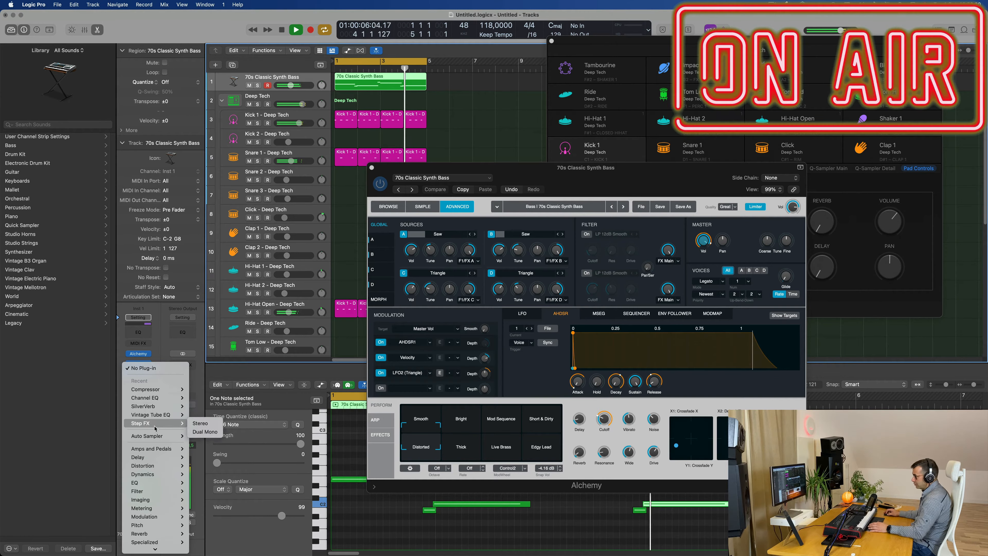
mouse_move(162, 418)
left_click(200, 414)
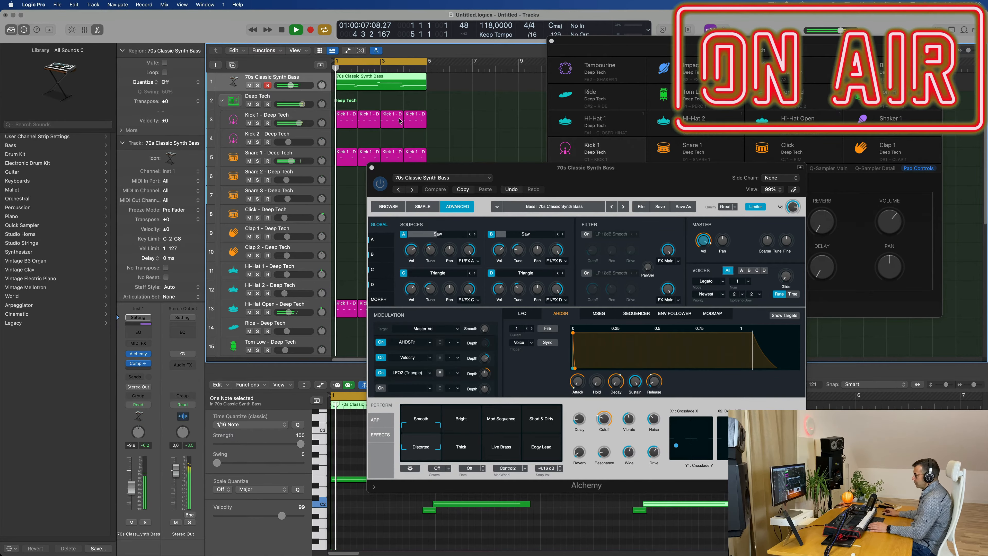
left_click(379, 120)
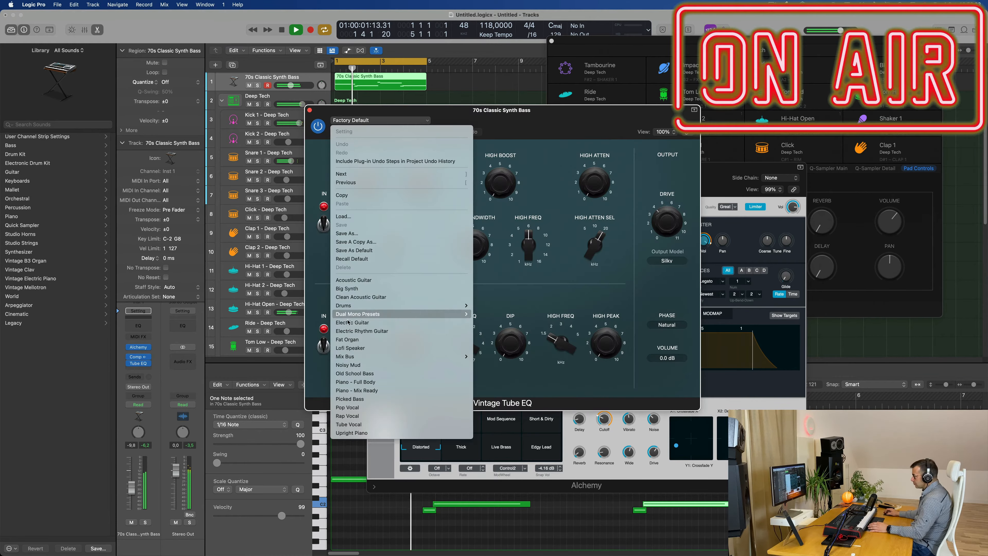
left_click(364, 289)
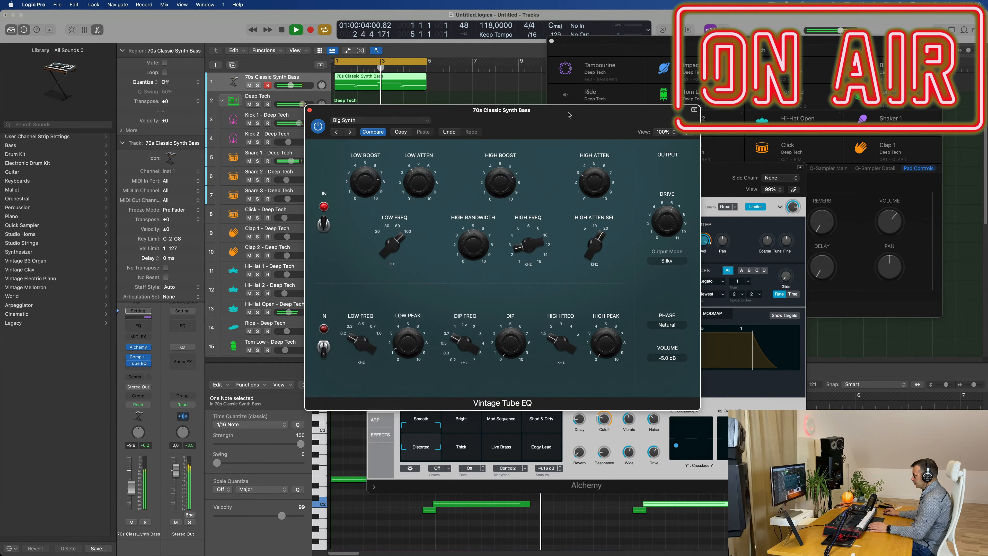
left_click_drag(568, 114, 495, 152)
left_click(237, 148)
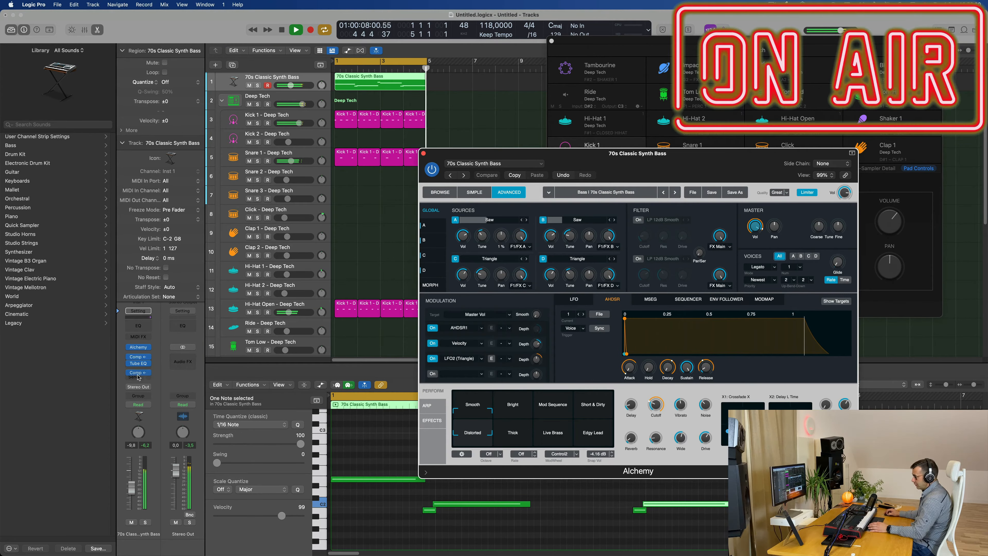
Step: Move the Compressor after the Tube EQ in the bass track's effect chain and close the Alchemy and Drum Machine Designer windows
left_click_drag(137, 375, 139, 369)
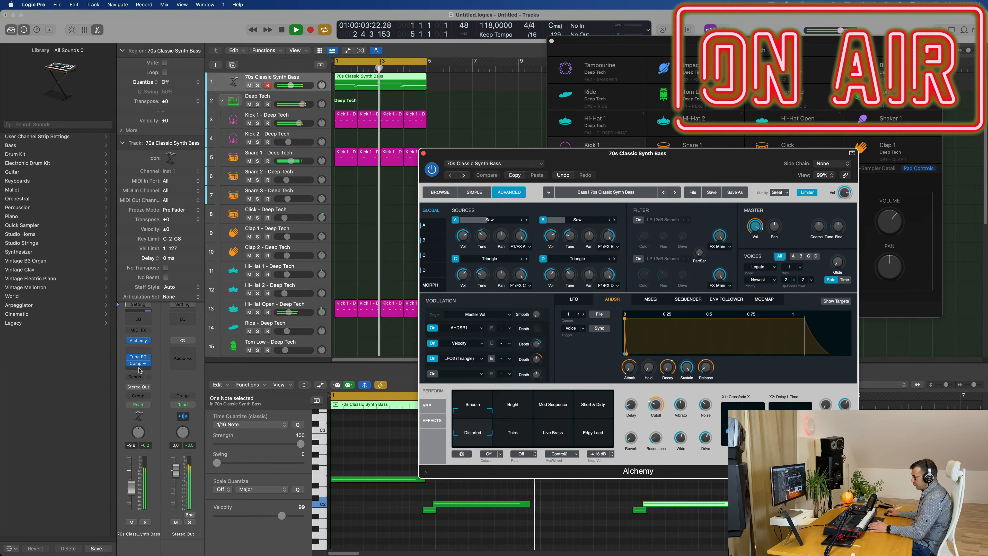
left_click_drag(633, 167, 497, 163)
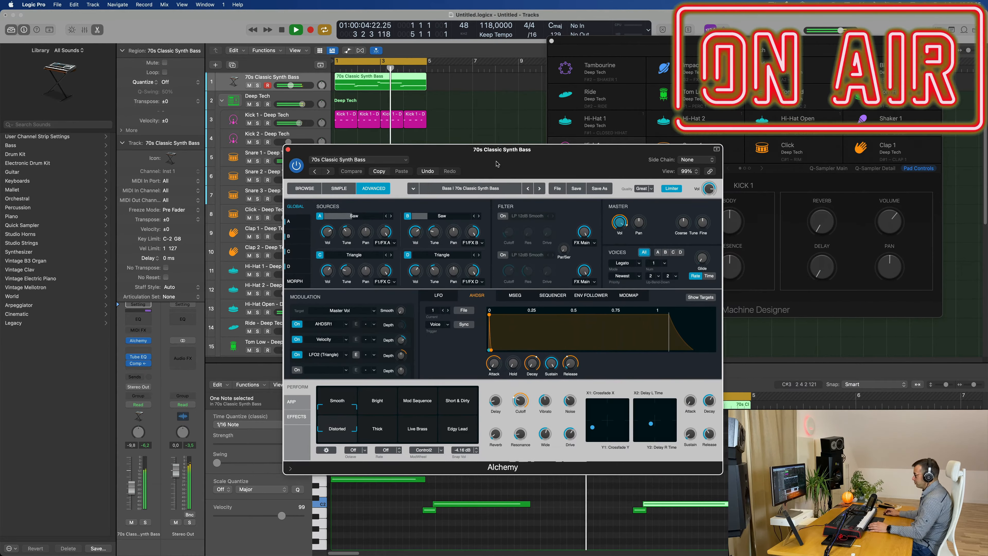
left_click(288, 149)
left_click(488, 135)
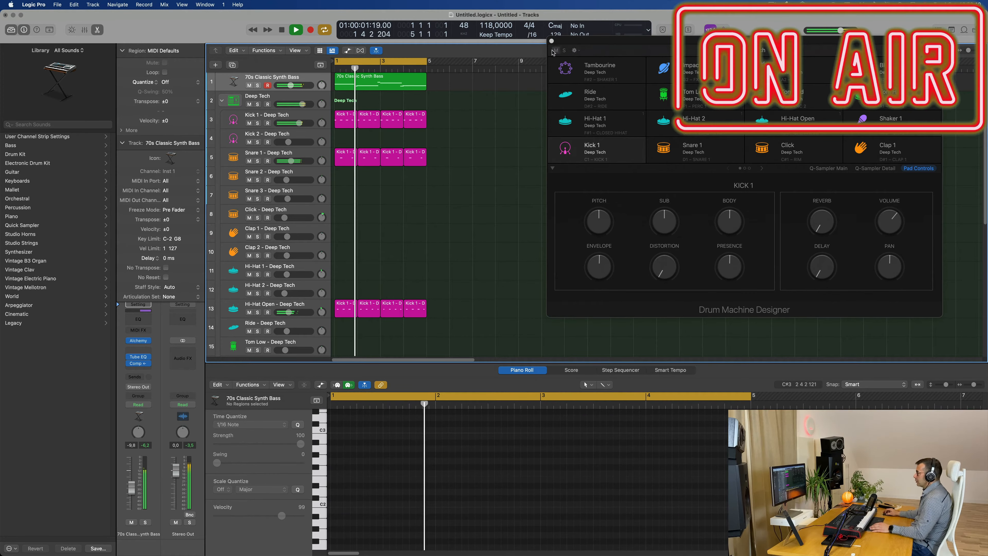
left_click(552, 41)
Step: Repeat all the bass and drum regions three times so the arrangement runs to bar 17
key("Down")
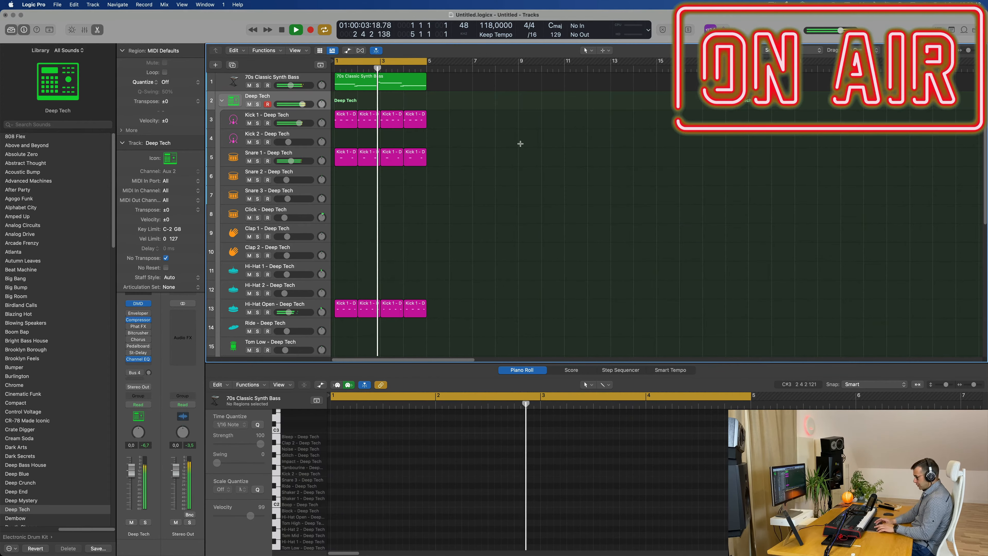
key("super+a")
key("super+r")
key("super+r")
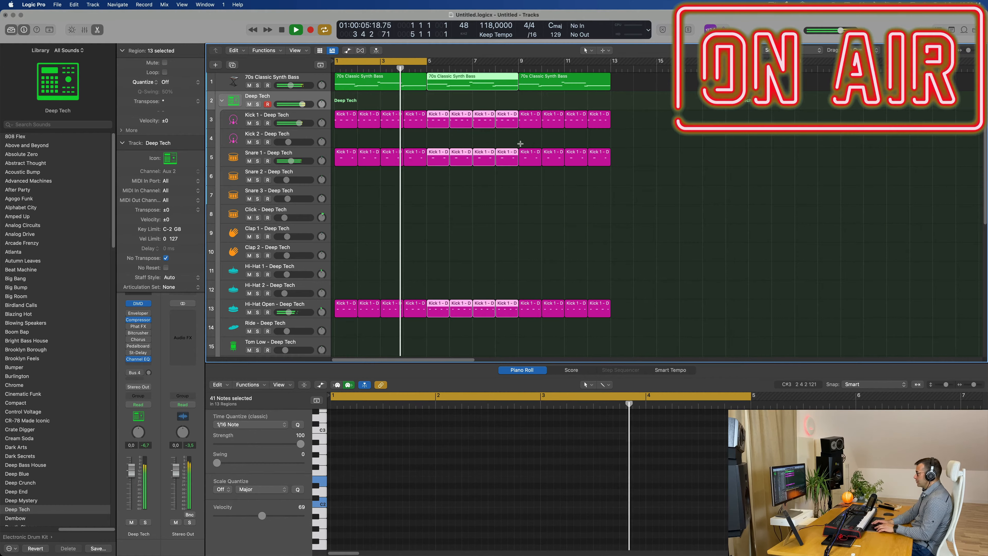
key("super+r")
left_click(528, 211)
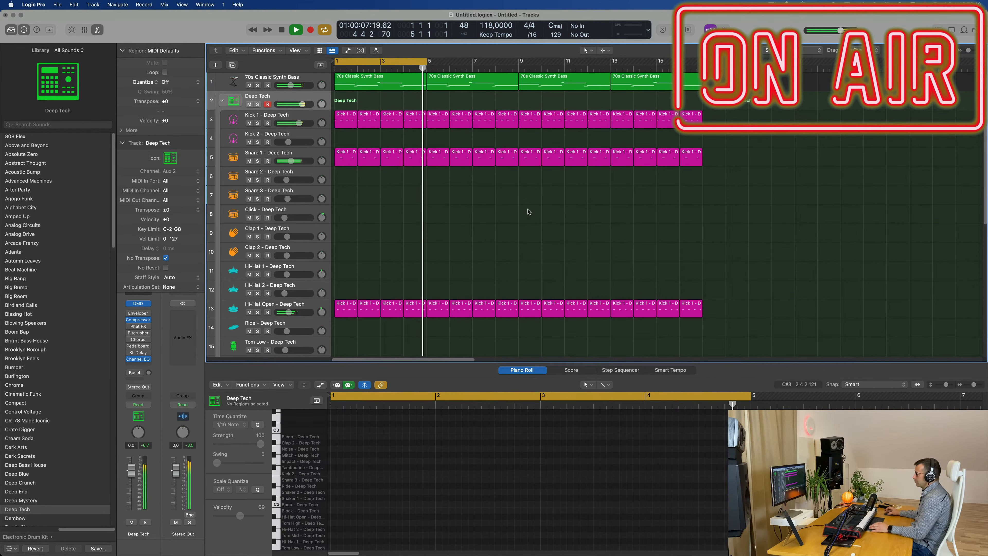
Step: Duplicate the bass track with its settings and copy the first four-bar bass region onto the new track at bar 1
left_click(234, 80)
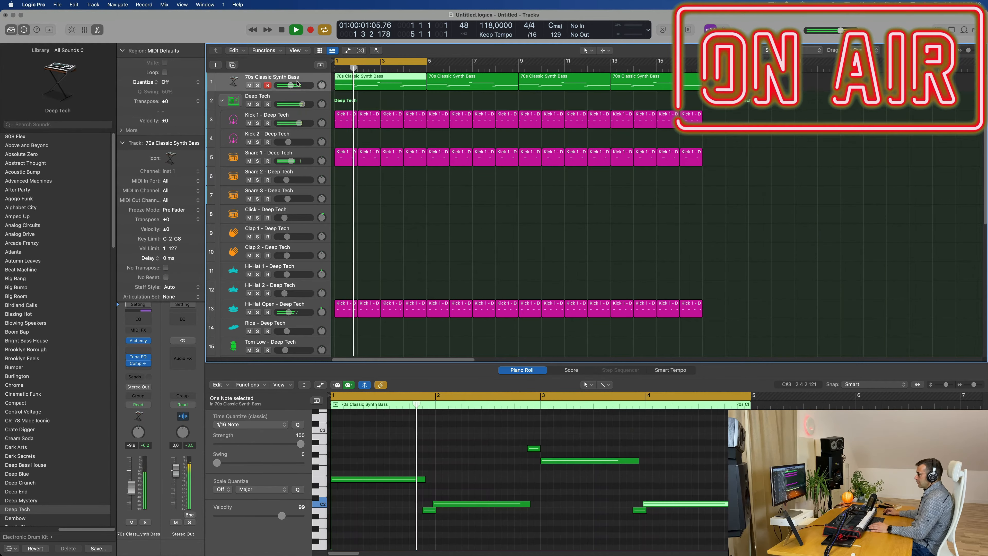
left_click(233, 65)
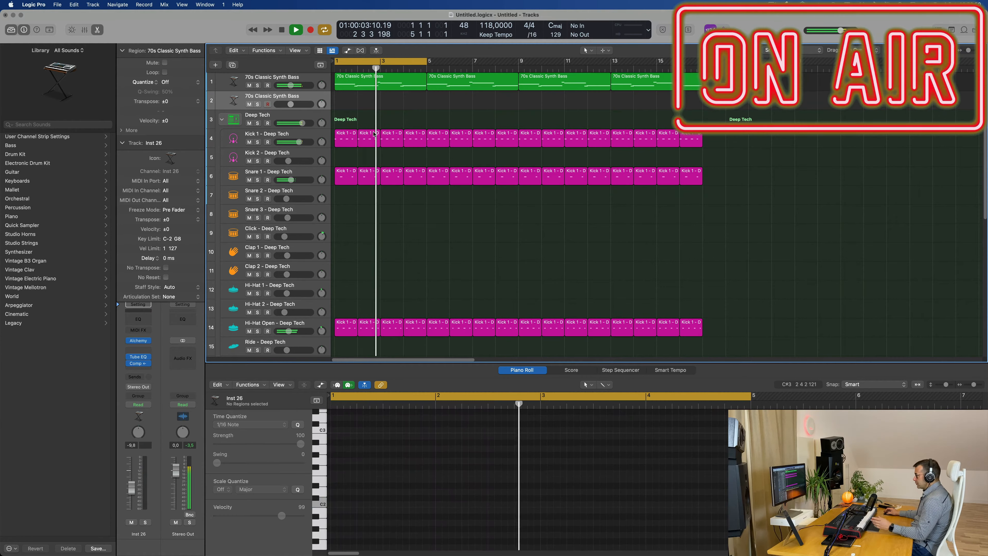
left_click(402, 84)
mouse_move(379, 102)
left_mouse_down()
mouse_move(543, 104)
mouse_move(370, 97)
mouse_move(369, 84)
mouse_move(368, 101)
left_mouse_up()
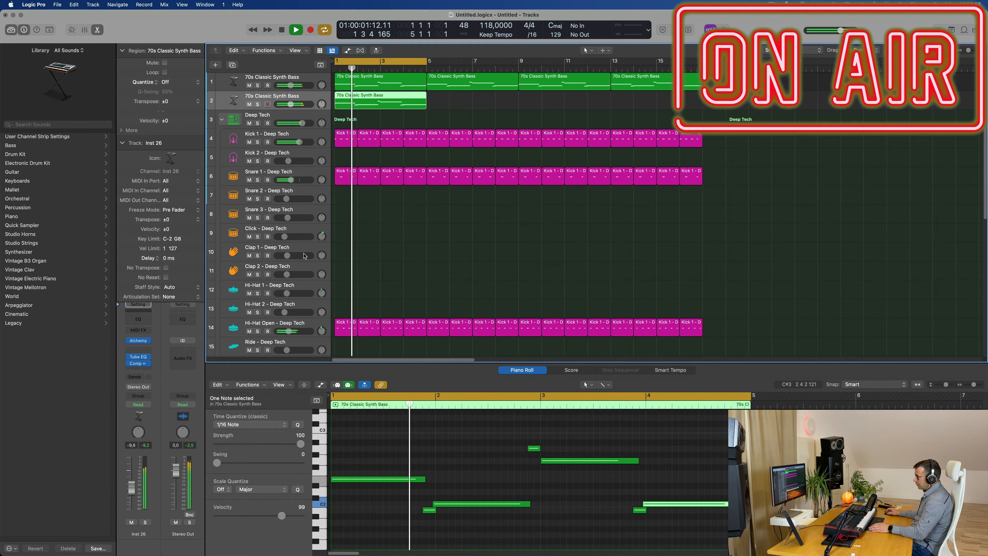
Step: Transpose all notes in the copied bass region up one octave and play back the result
key("super+a")
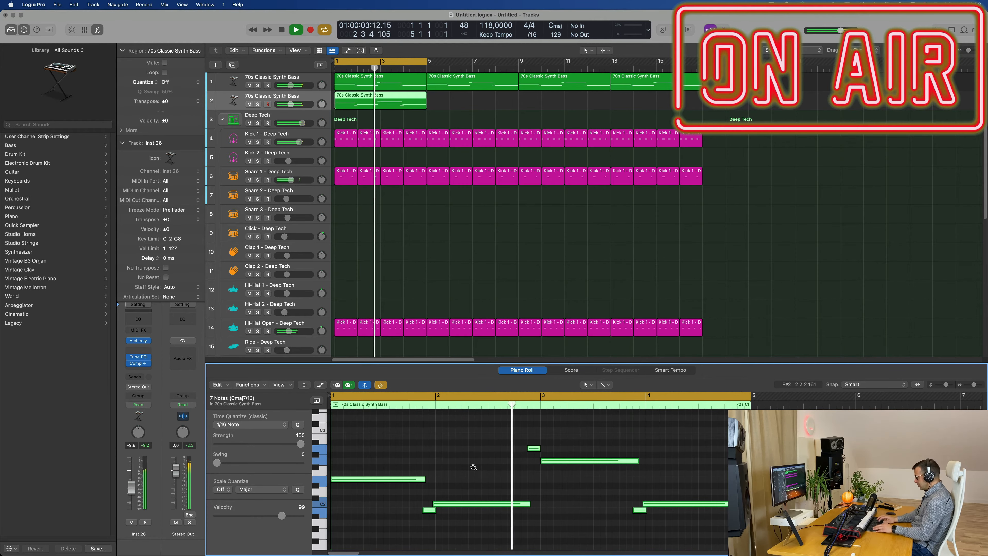
key("alt+shift+Up")
key("space")
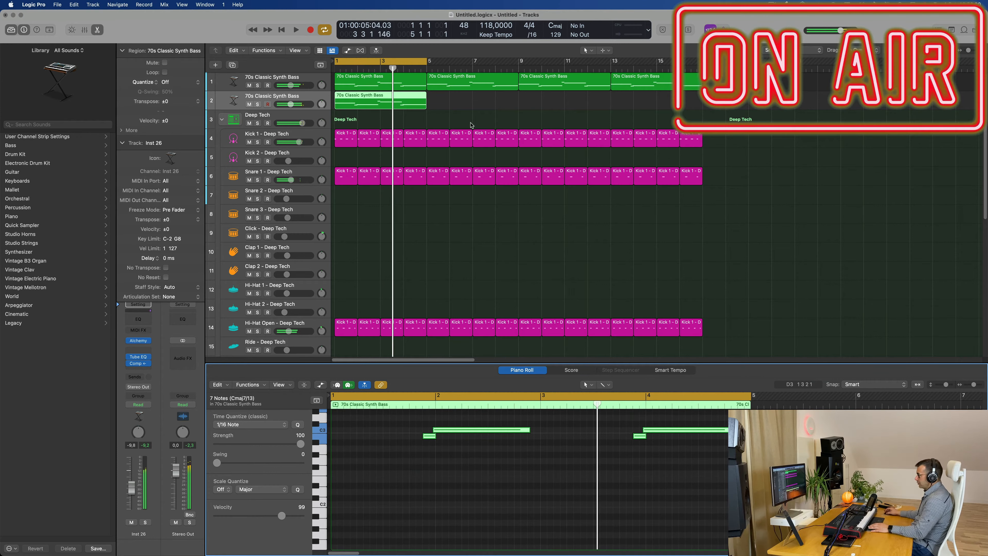
key("space")
key("space")
Step: Load the Bass Patterns preset from Alchemy's Keys category on the duplicated track and play it with the loop
left_click(233, 104)
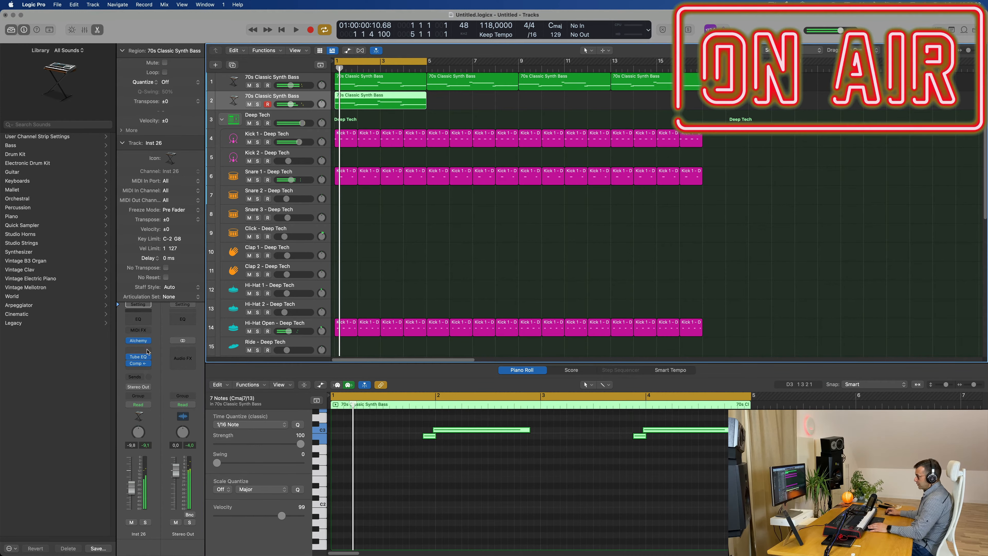
left_click(139, 341)
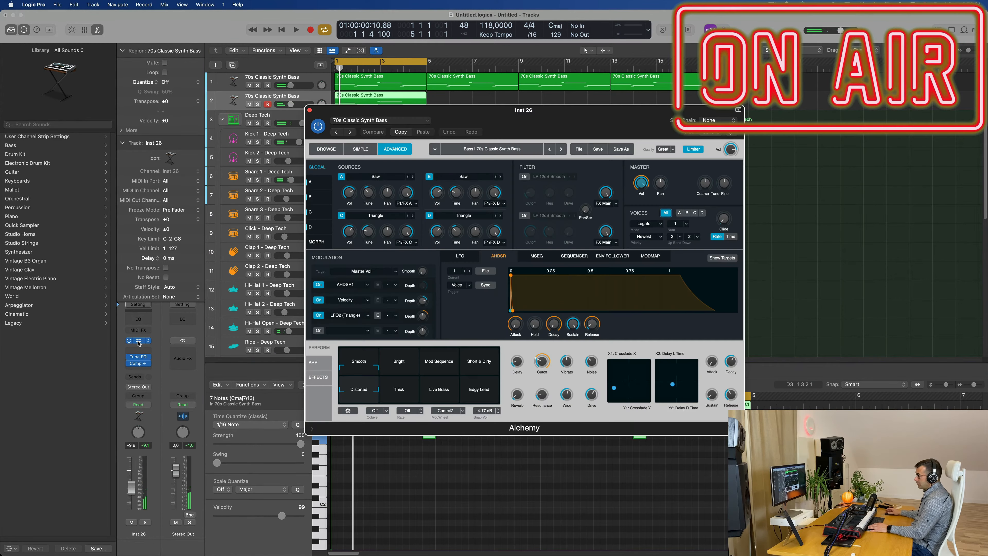
left_click_drag(538, 114, 593, 118)
key("space")
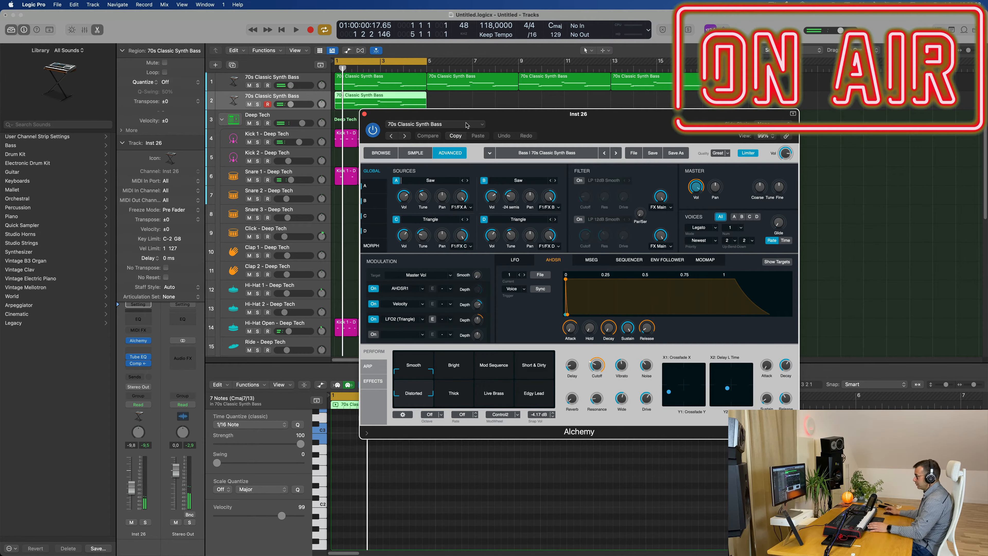
left_click(379, 152)
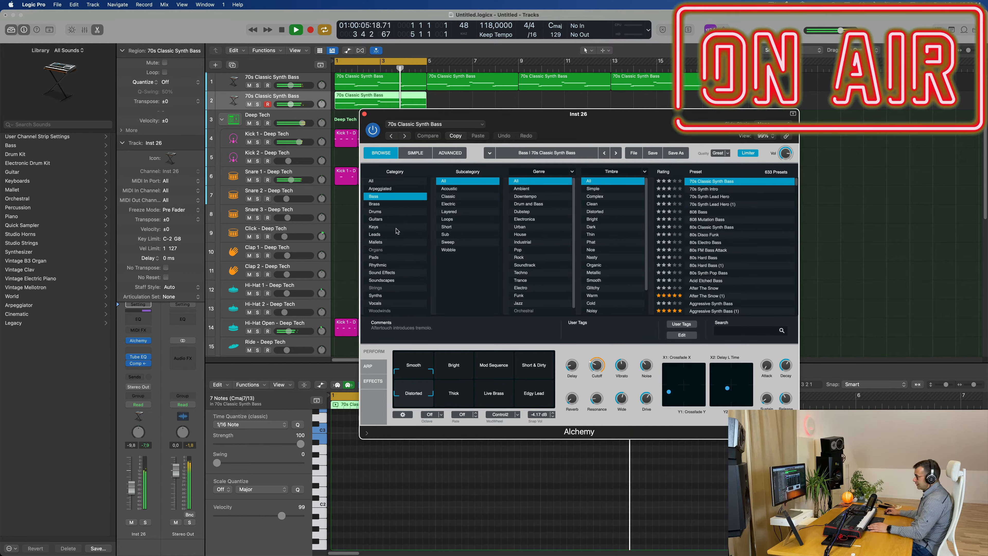
left_click(383, 229)
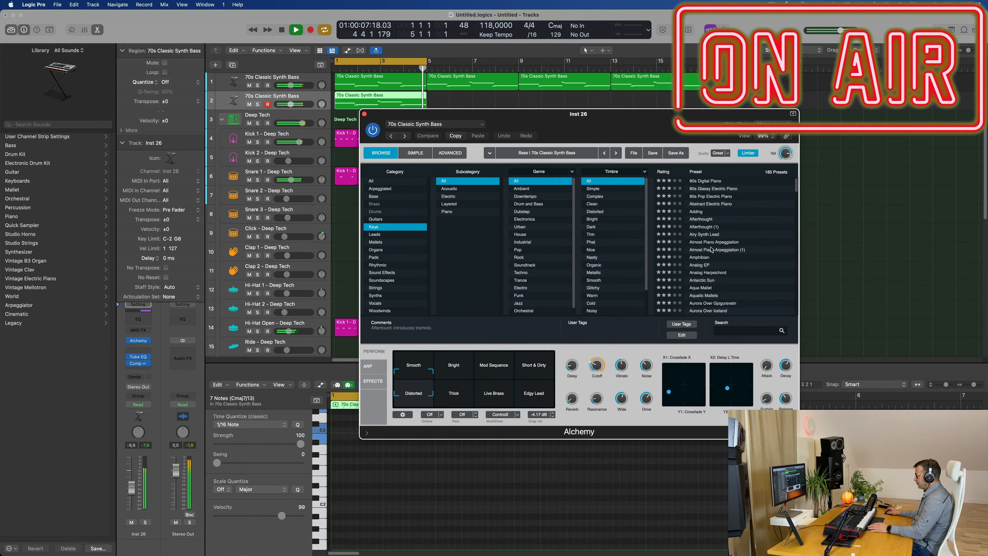
left_click(711, 251)
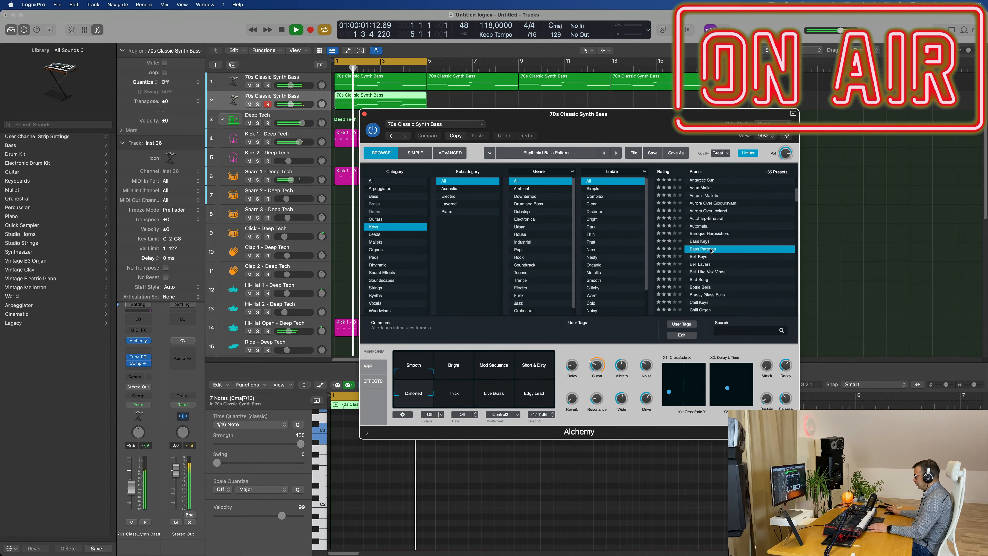
left_click_drag(627, 125, 652, 152)
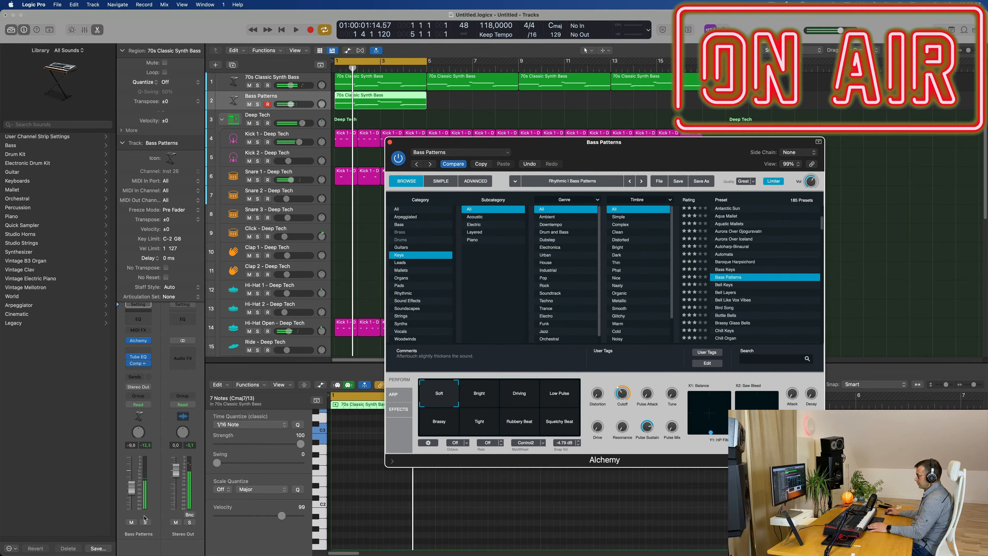
key("space")
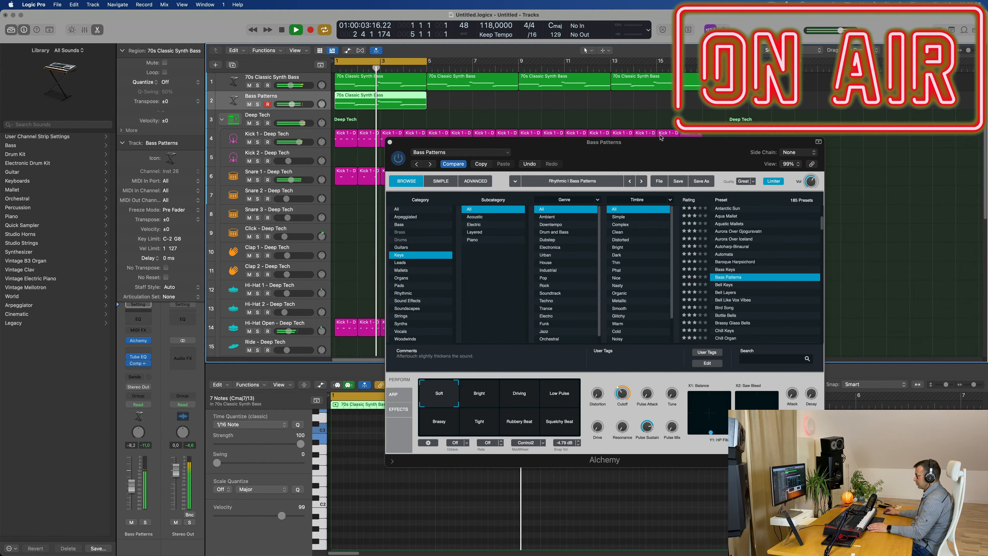
Step: Audition the Bass Patterns performance snapshots, from Bright and Driving through Squelchy Beat, during playback and return to Soft
left_click_drag(661, 137, 604, 162)
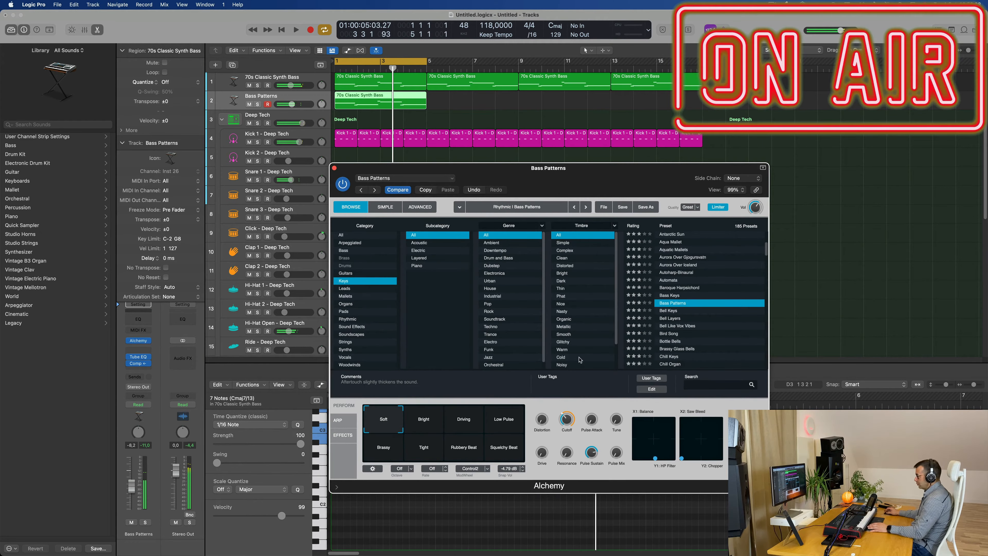
left_click(419, 425)
key("space")
left_click(464, 425)
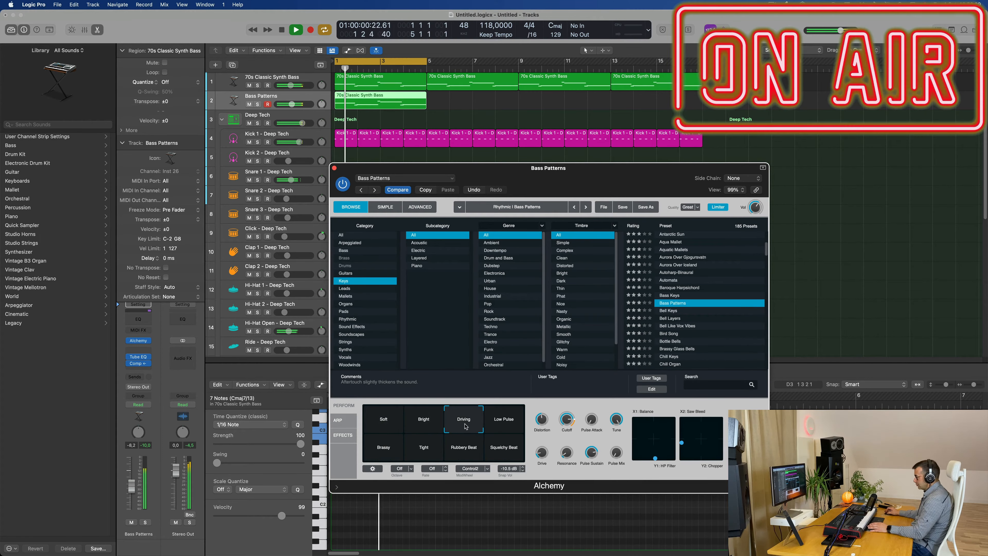
left_click(505, 424)
left_click(385, 452)
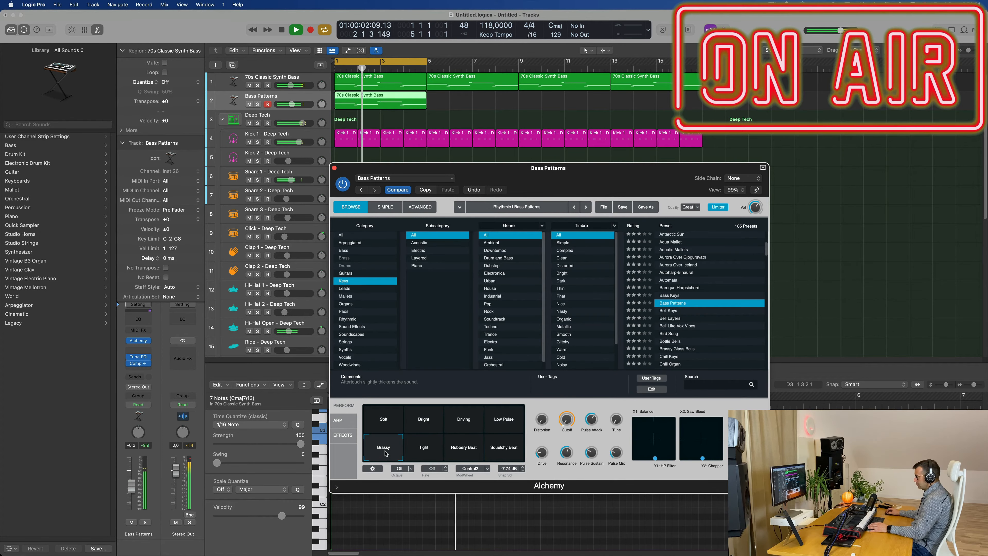
left_click(420, 451)
left_click(465, 450)
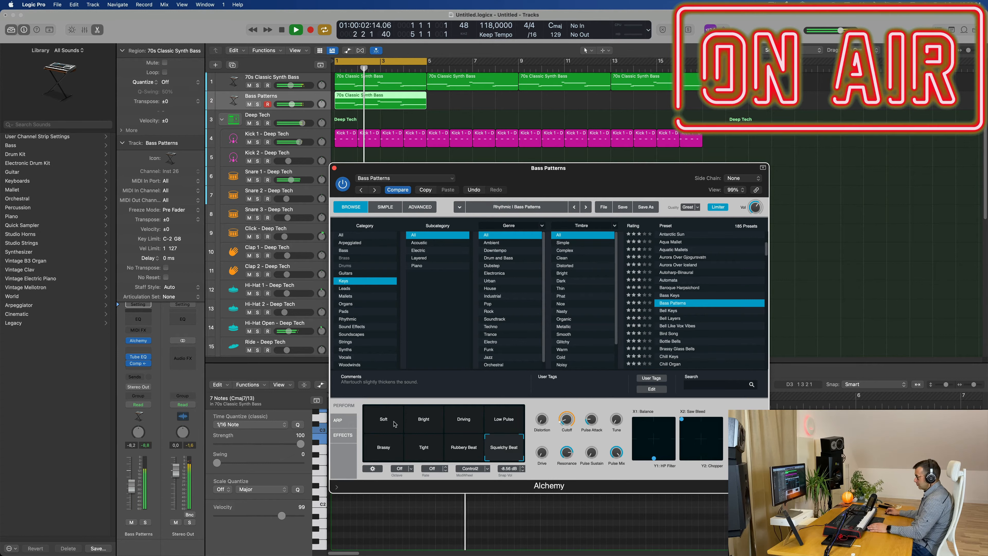
left_click(384, 427)
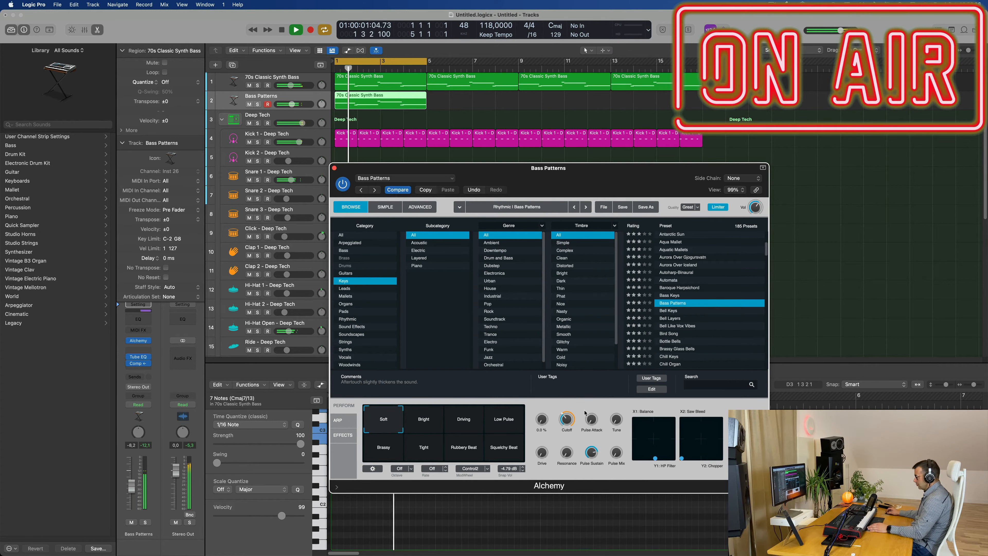
Step: Try different Pulse Attack, Tune and Pulse Mix amounts on the Bass Patterns patch during loop playback
left_click_drag(592, 419, 593, 383)
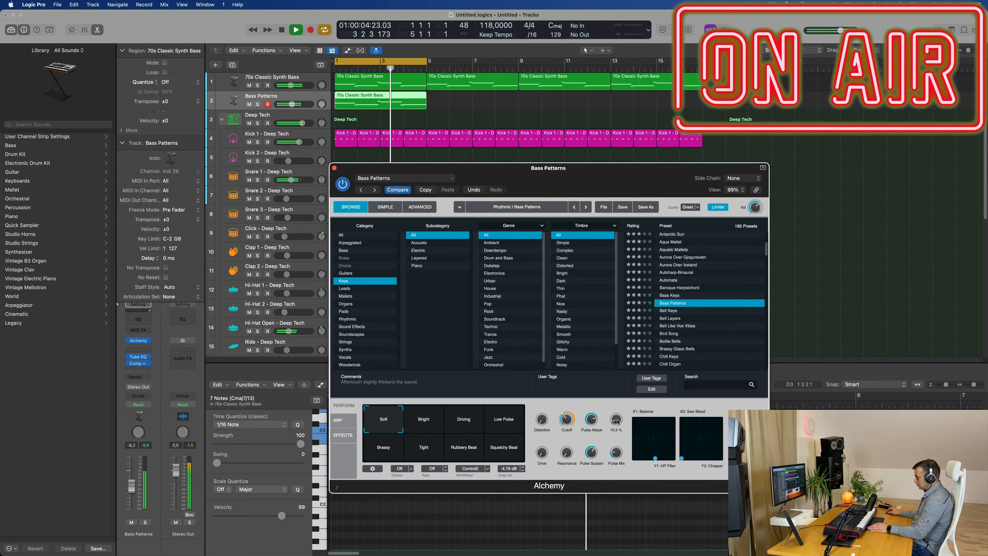
left_click_drag(591, 419, 593, 405)
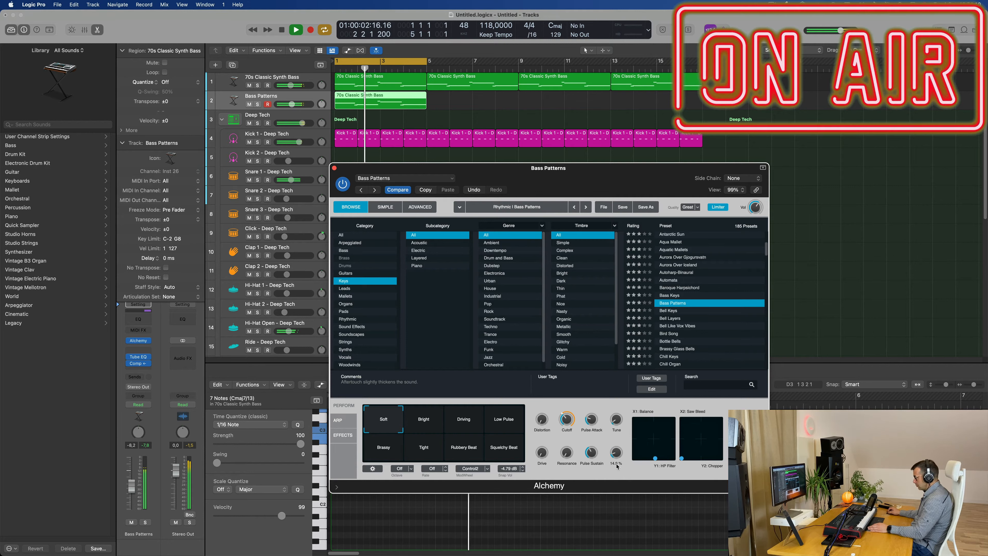
Step: Try the Alchemy arpeggiator in Up mode with a different octave setting, and switch its mode back to Off
left_click(337, 420)
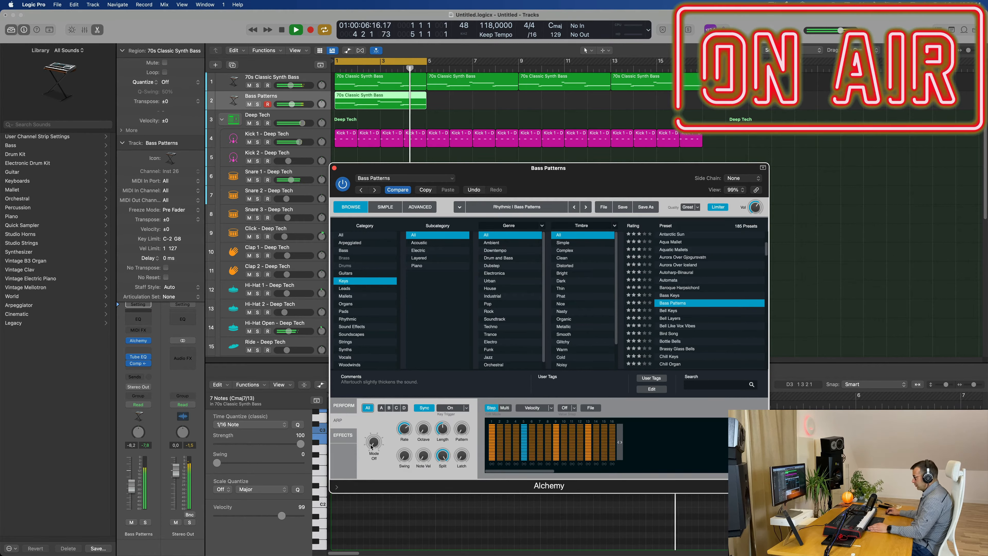
left_click_drag(371, 447, 374, 430)
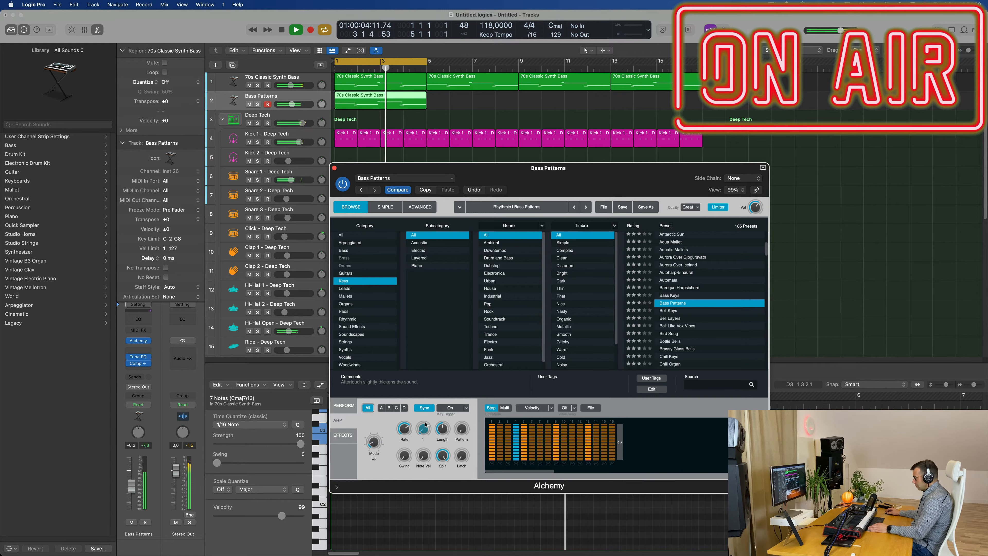
left_click_drag(425, 424, 426, 410)
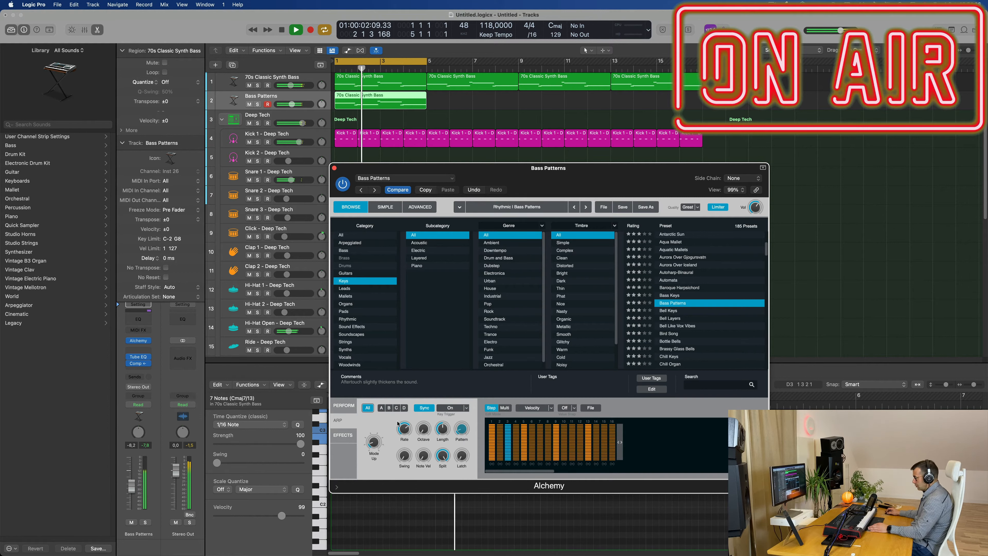
left_click_drag(373, 442, 374, 485)
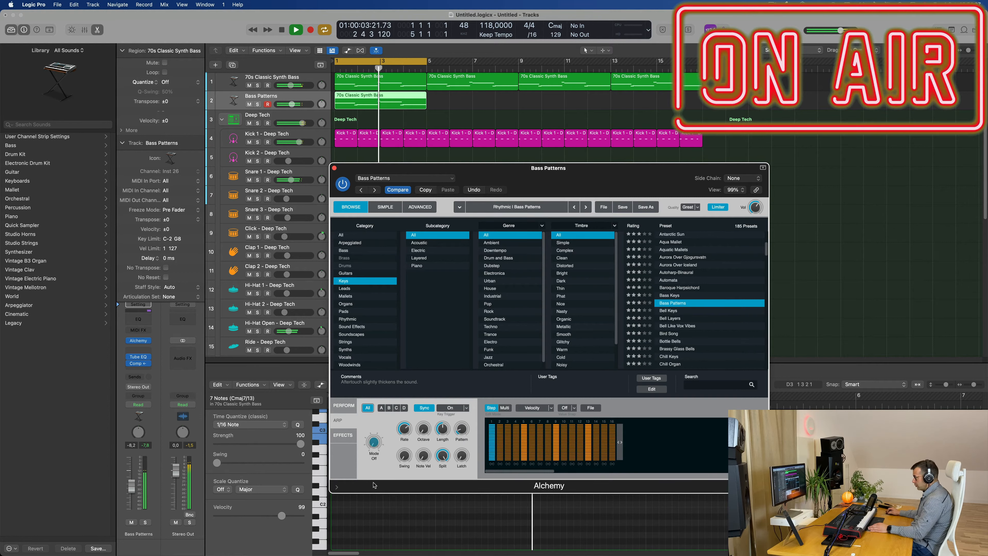
Step: Try a different Cutoff amount, compare against the original settings, and reload the Bass Patterns preset
left_click(345, 408)
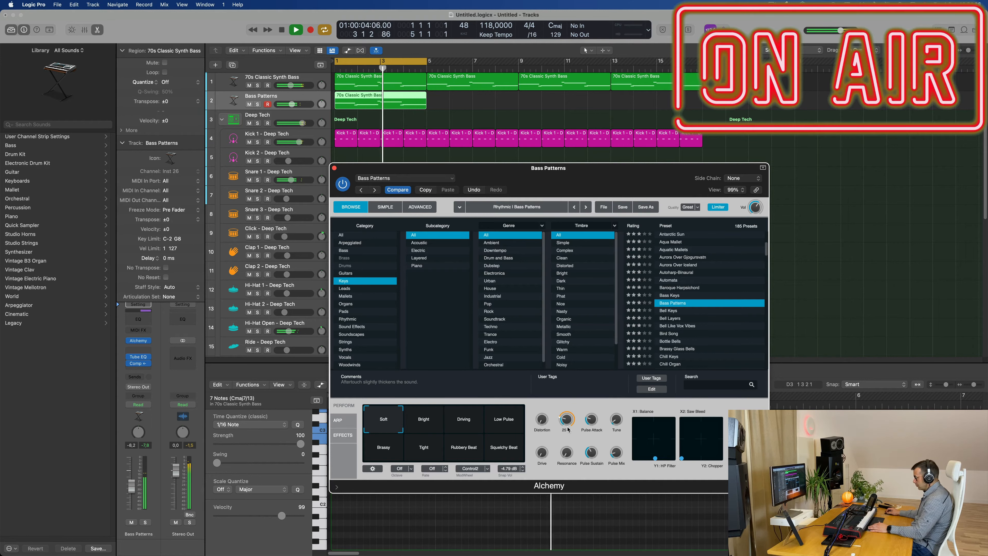
left_click_drag(567, 429, 570, 420)
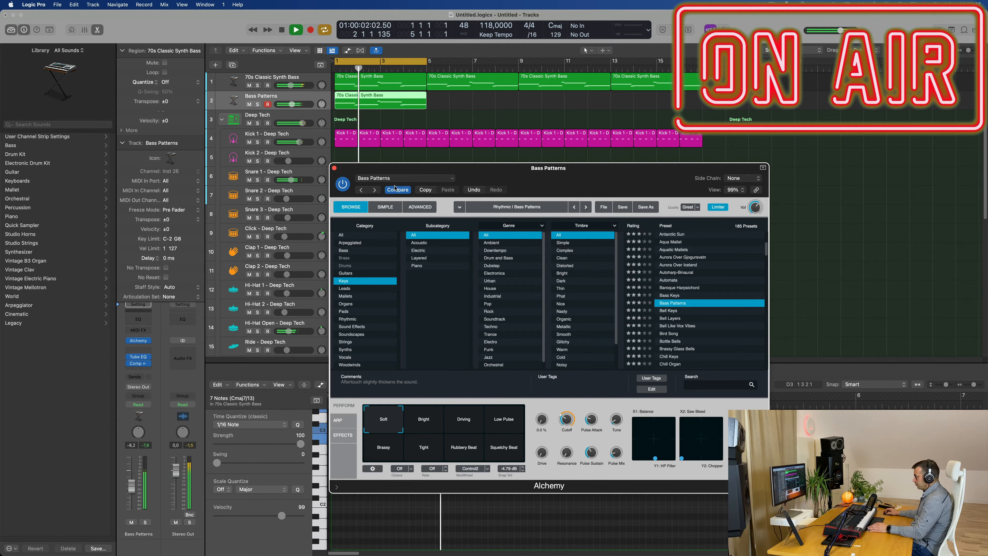
left_click(395, 188)
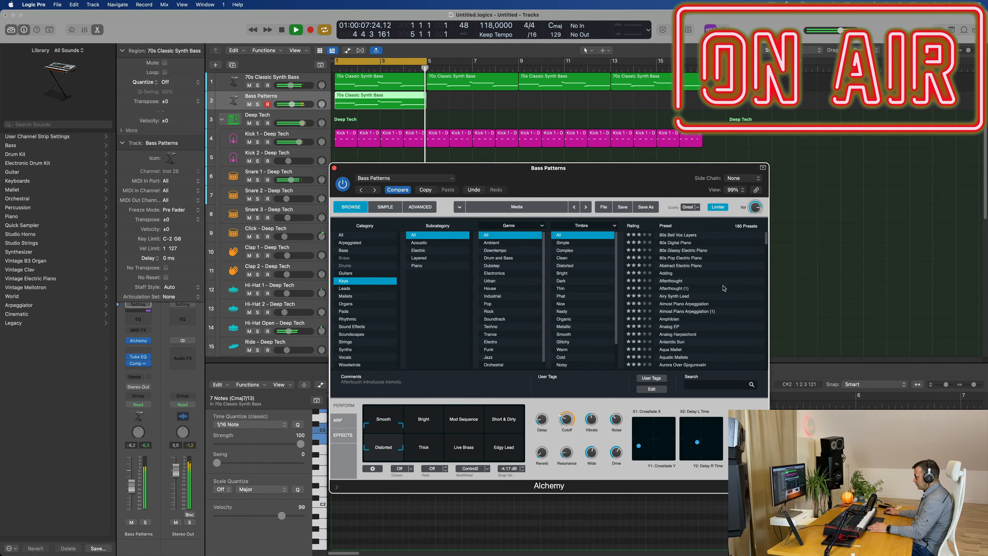
scroll(705, 291, "down", 5)
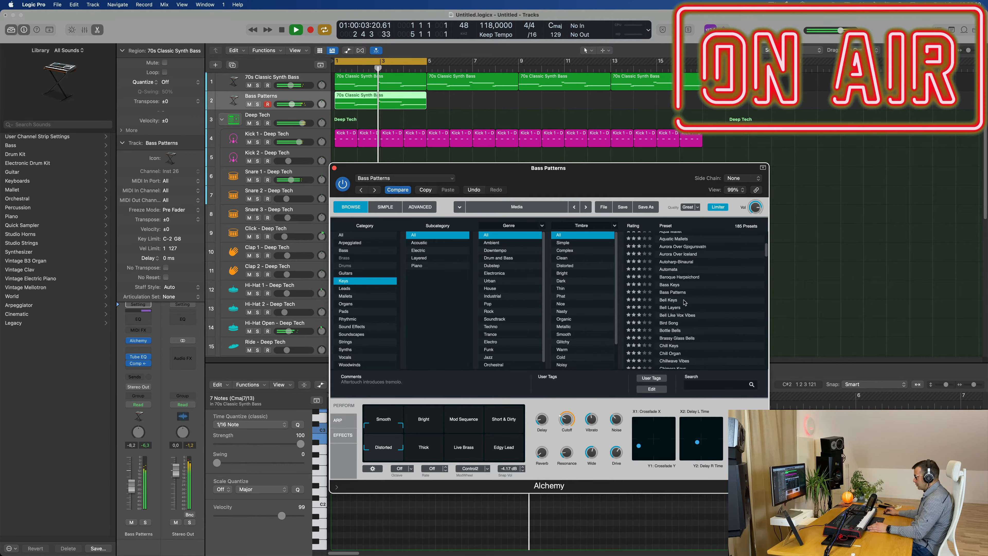
left_click(677, 292)
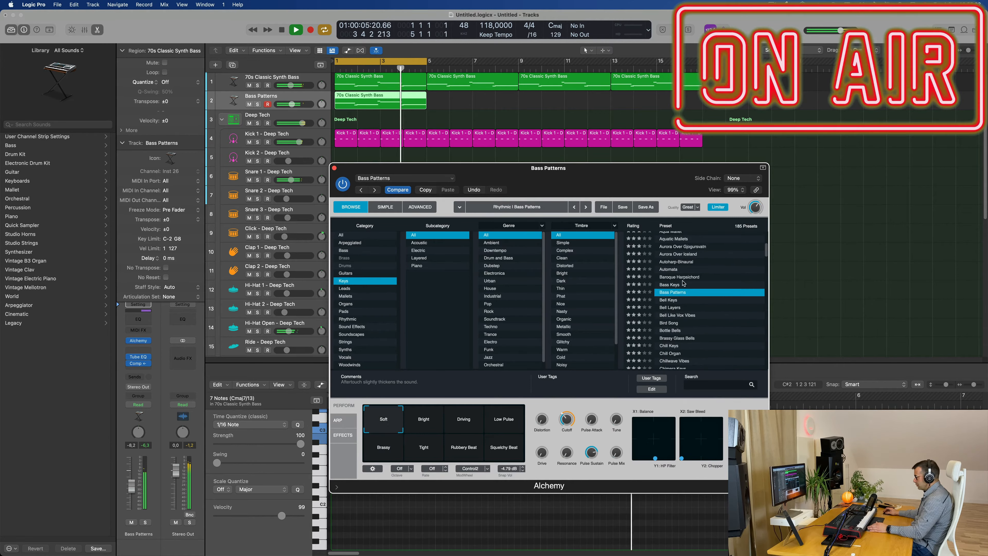
Step: Add a Channel EQ low cut at 123 Hz to the Bass Patterns track and set its volume to -6.2 dB
left_click_drag(507, 186, 592, 196)
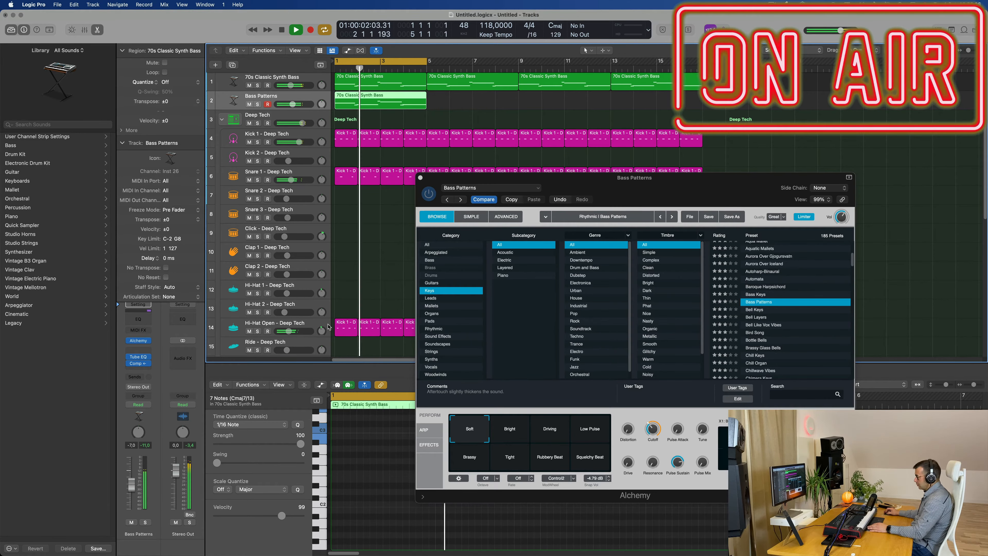
left_click_drag(472, 176, 356, 234)
left_click(305, 235)
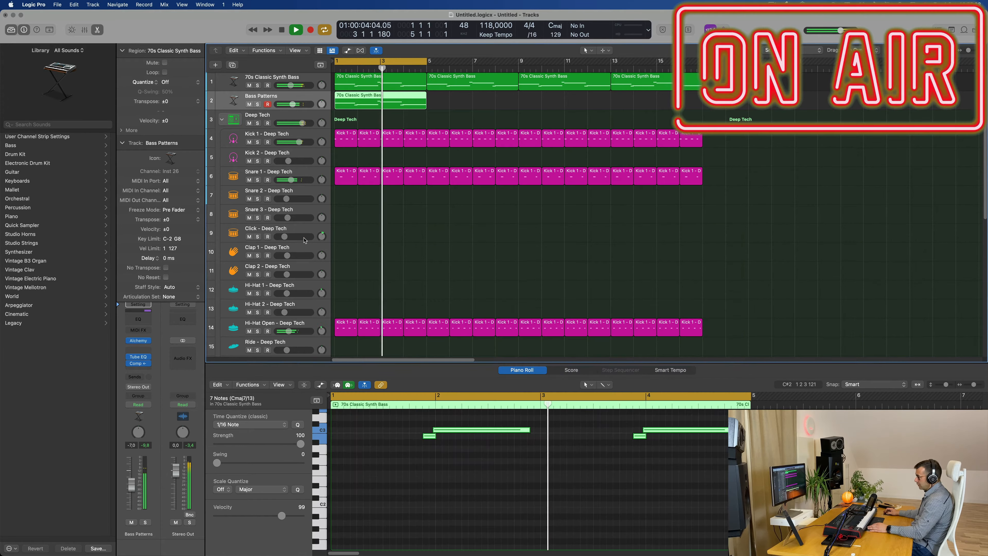
left_click(138, 319)
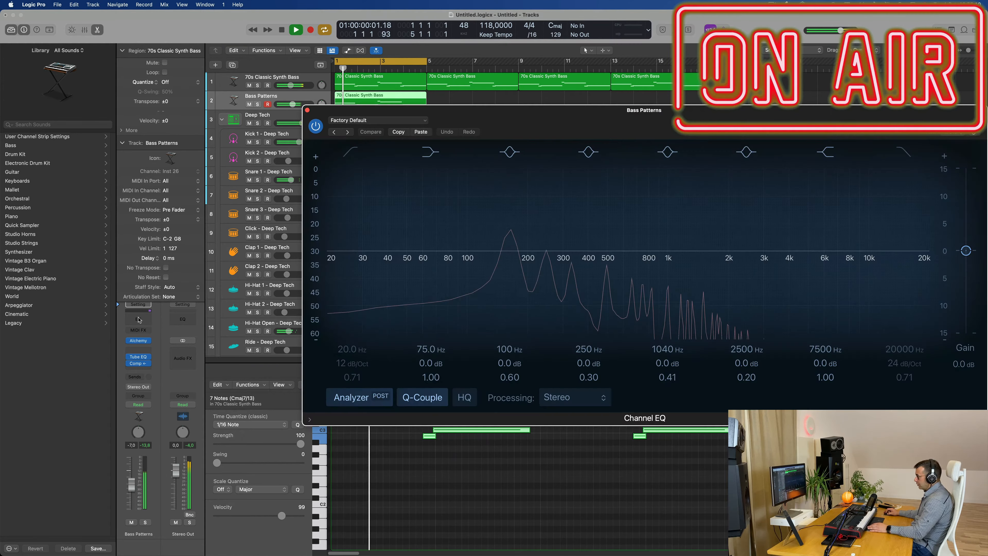
left_click_drag(415, 237, 564, 236)
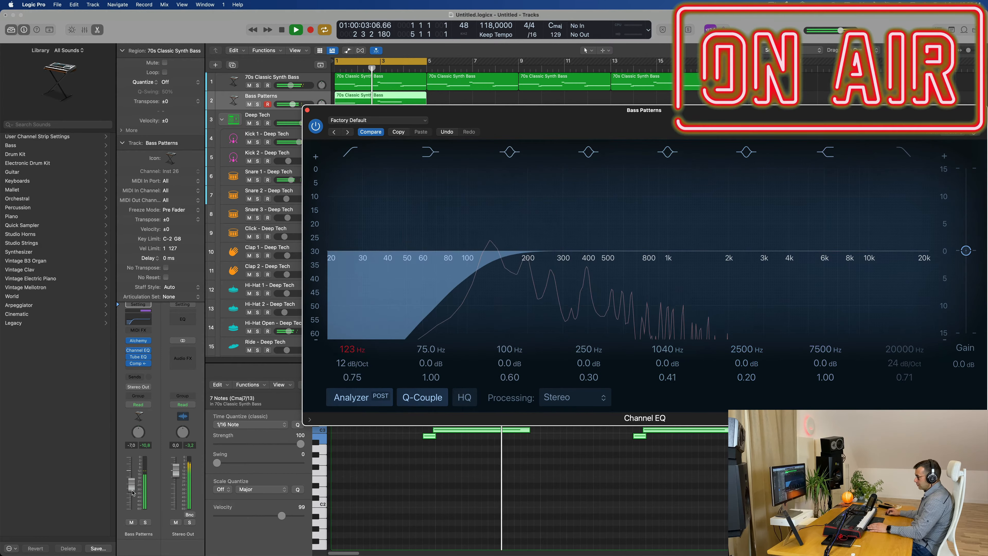
left_click(307, 111)
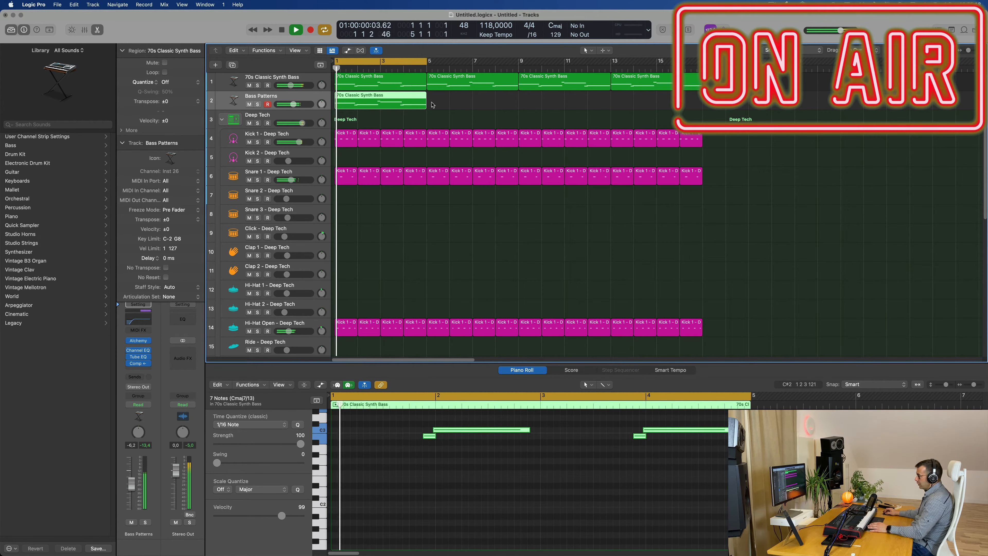
Step: Duplicate the Bass Patterns track with its settings and copy its four-bar region onto the new track at bar 1
key("space")
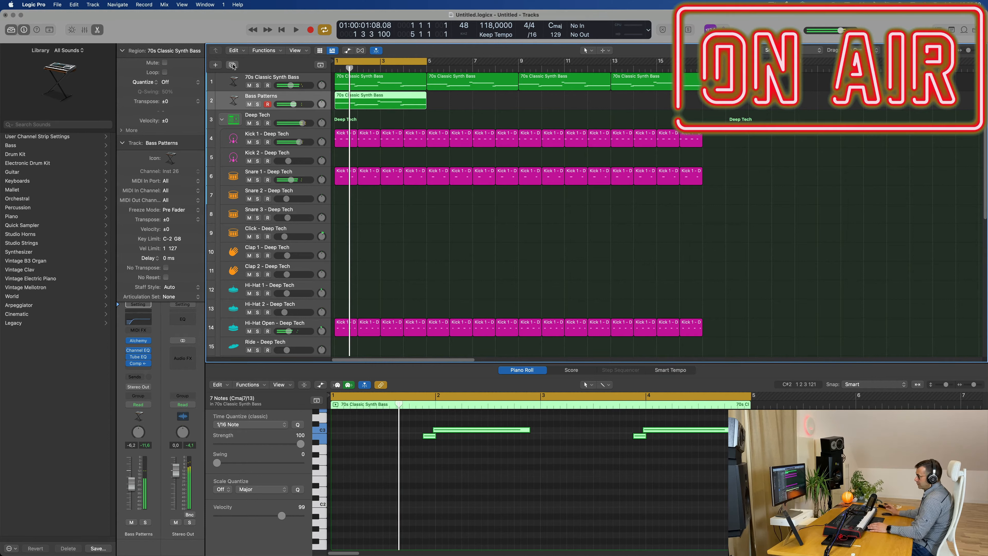
left_click(233, 65)
left_click_drag(383, 103, 389, 121)
key("space")
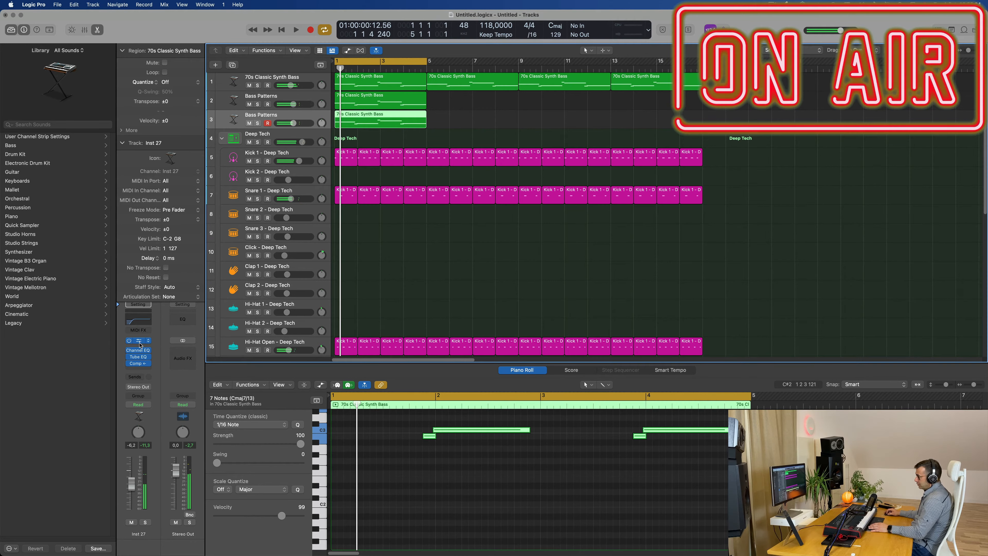
Step: Load Breath Control from Alchemy's Pads category on the new track, play the loop and audition its Vox Maj 3rd snapshot
left_click(140, 341)
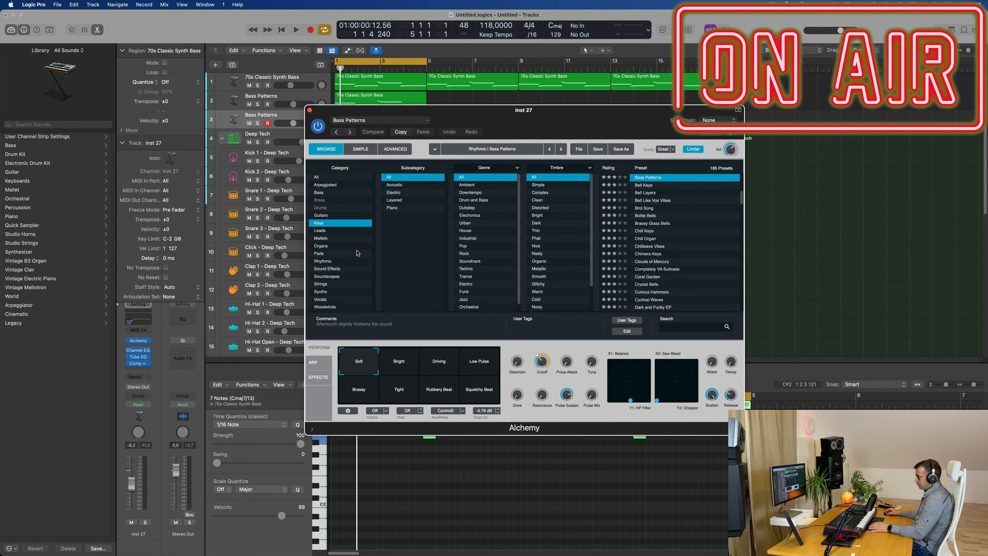
left_click(338, 254)
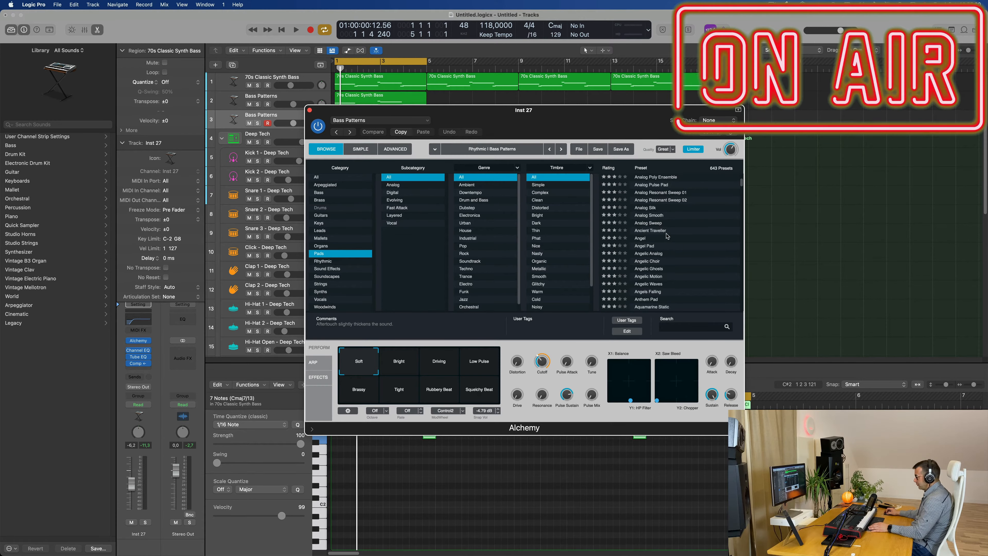
scroll(667, 235, "down", 5)
left_click(646, 255)
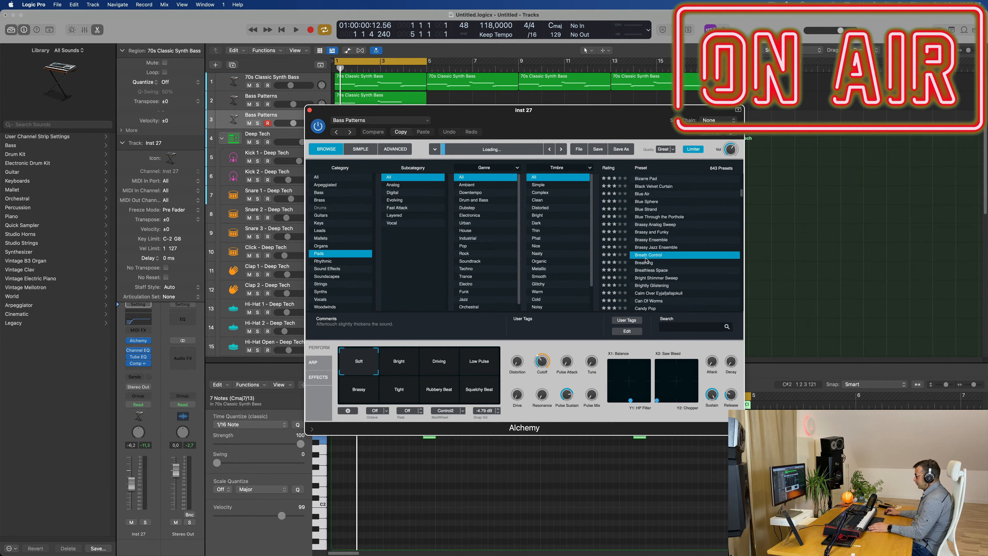
left_click_drag(581, 122, 693, 140)
key("space")
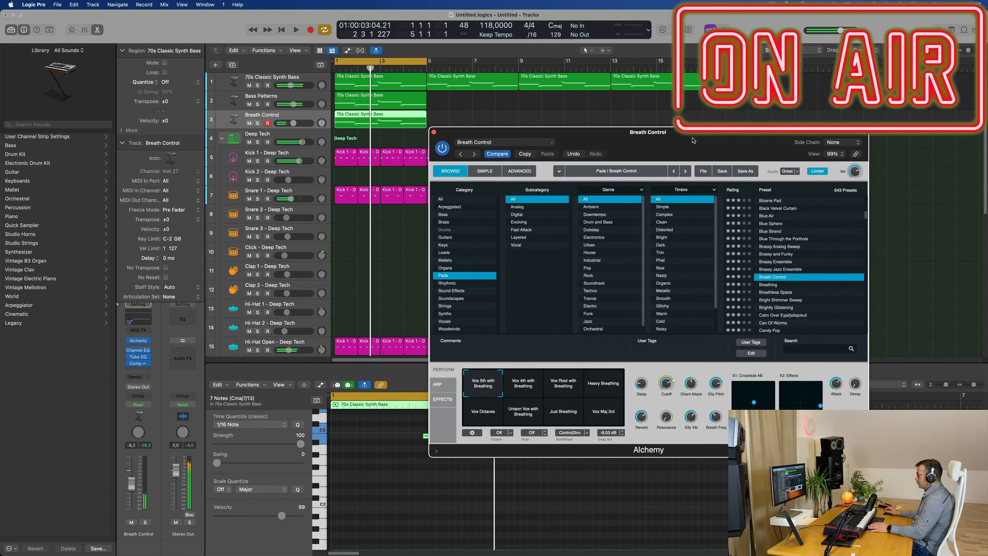
key("space")
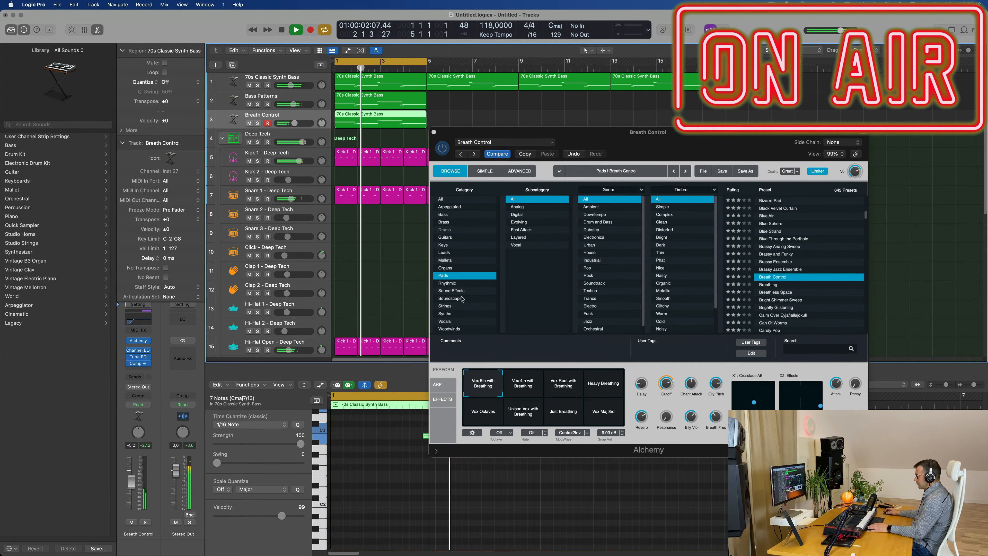
left_click_drag(677, 140, 598, 148)
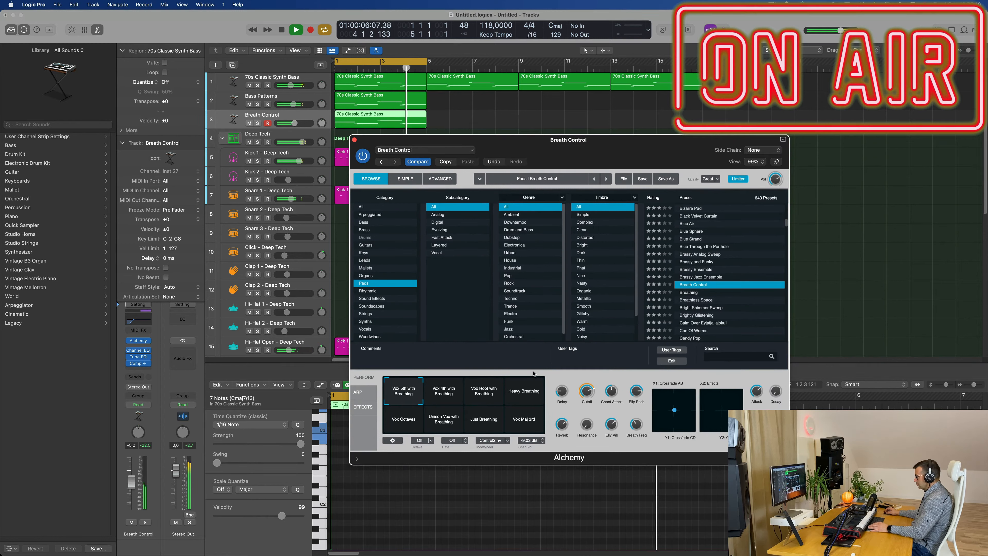
left_click(528, 423)
Step: Load the Can Of Worms pad preset on the third track and set the track's volume to -5.5 dB during playback
scroll(695, 296, "down", 2)
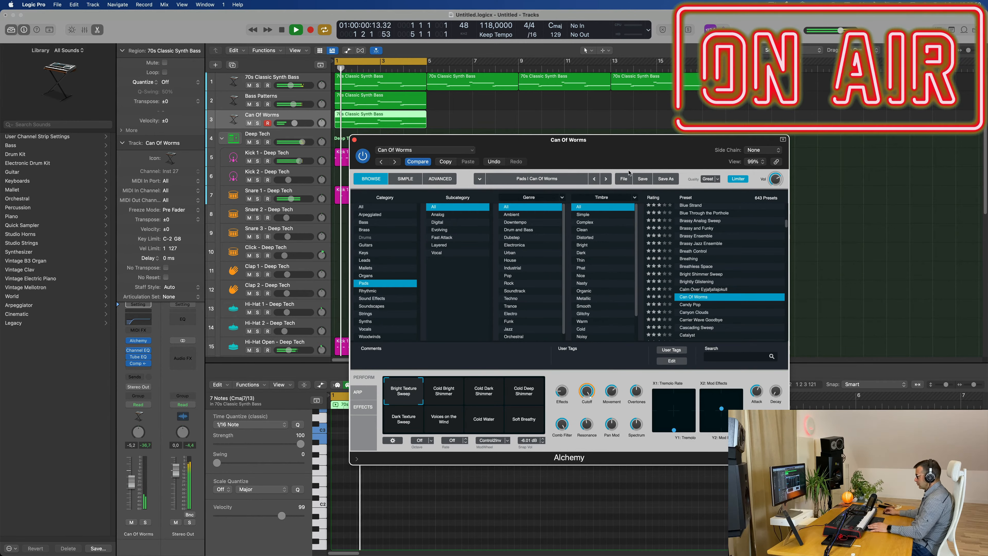
left_click(695, 297)
left_click_drag(619, 153, 637, 137)
scroll(719, 220, "down", 3)
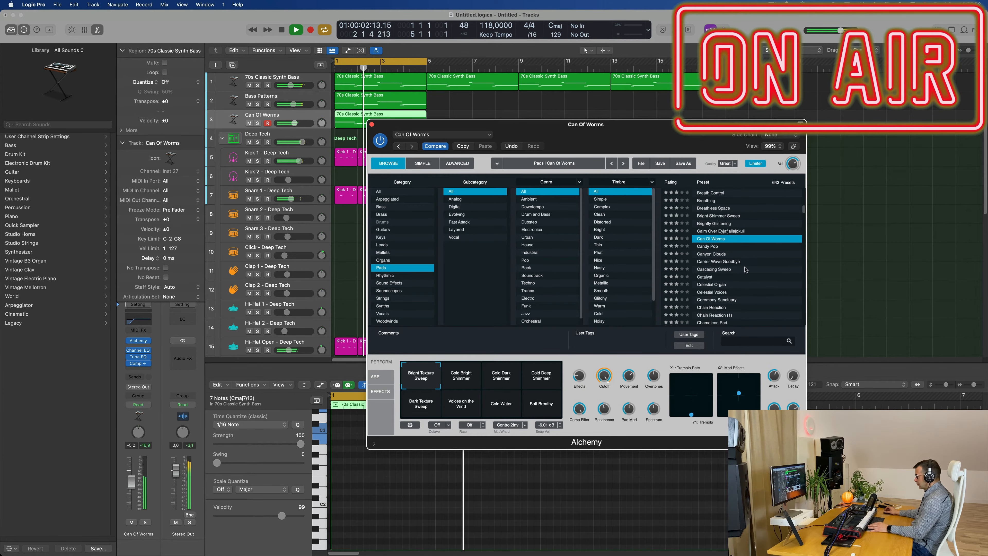
left_click_drag(571, 135, 619, 150)
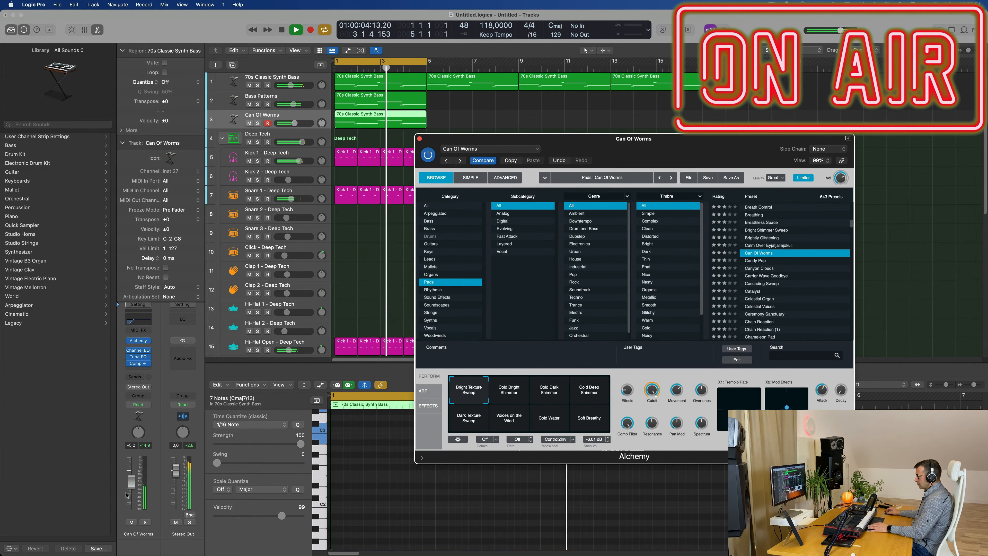
scroll(798, 304, "down", 1)
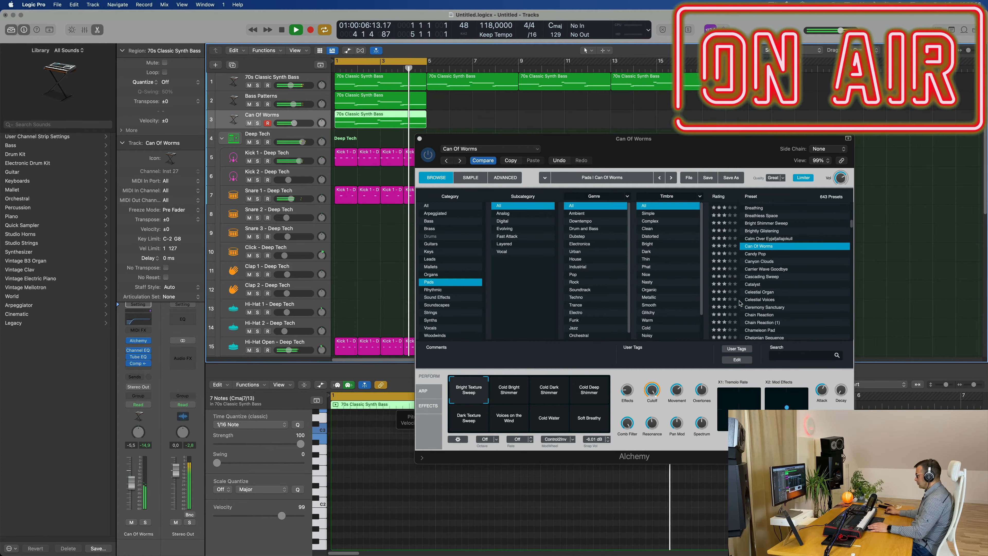
Step: Replace the third track's pad sound with the Catalyst preset
left_click(753, 287)
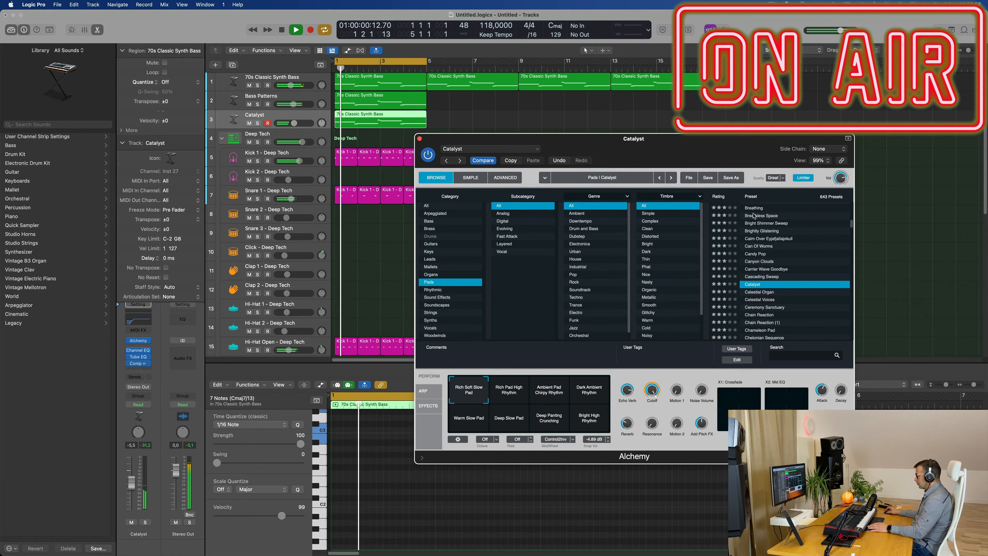
left_click_drag(720, 150, 737, 121)
scroll(827, 262, "down", 4)
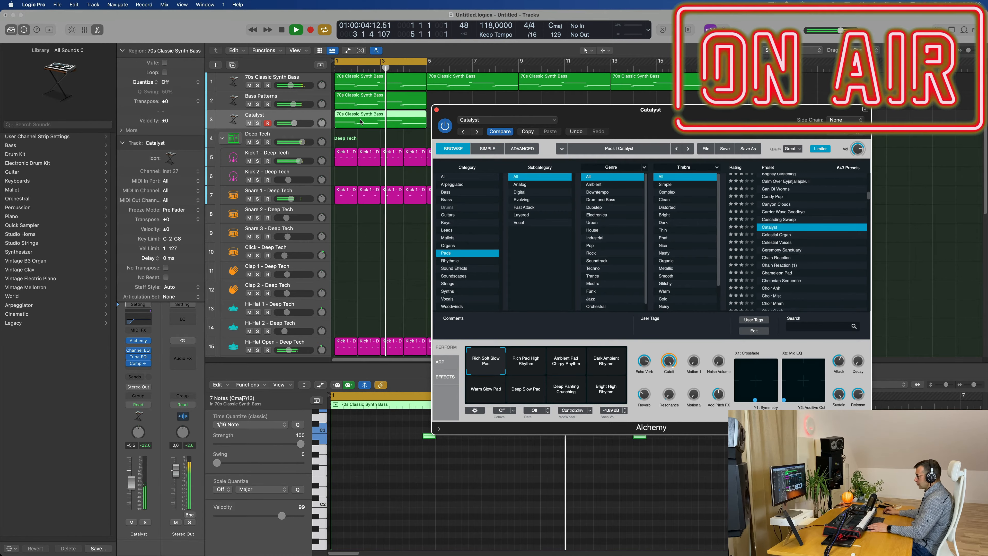
Step: Transpose all notes in the Catalyst region up one octave and play the loop from the start
left_click_drag(471, 111, 775, 221)
double_click(392, 117)
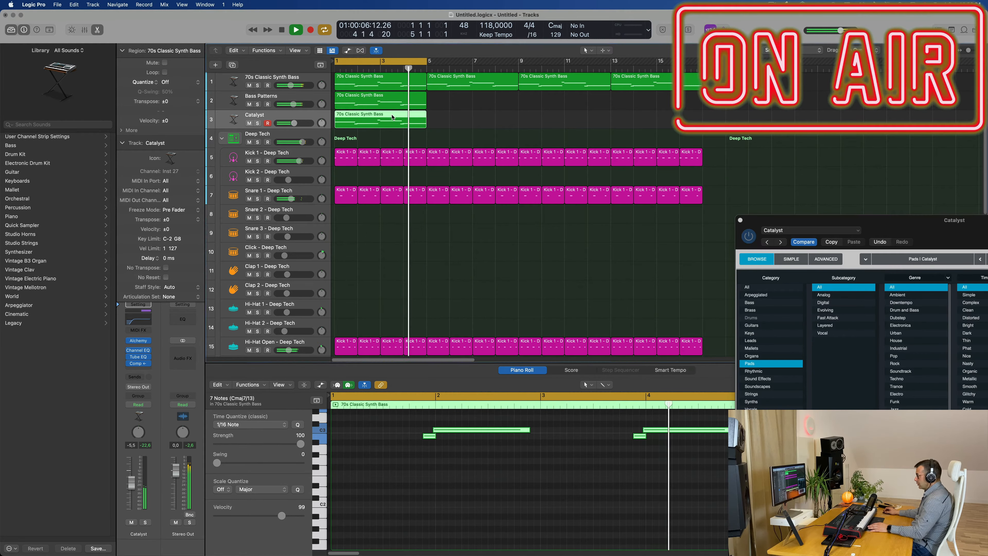
double_click(392, 117)
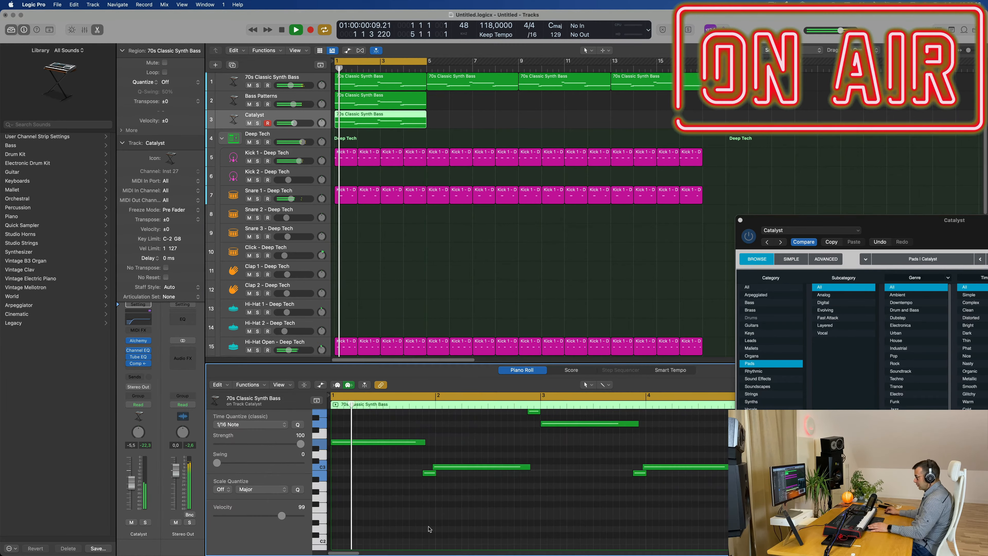
key("alt+shift+Up")
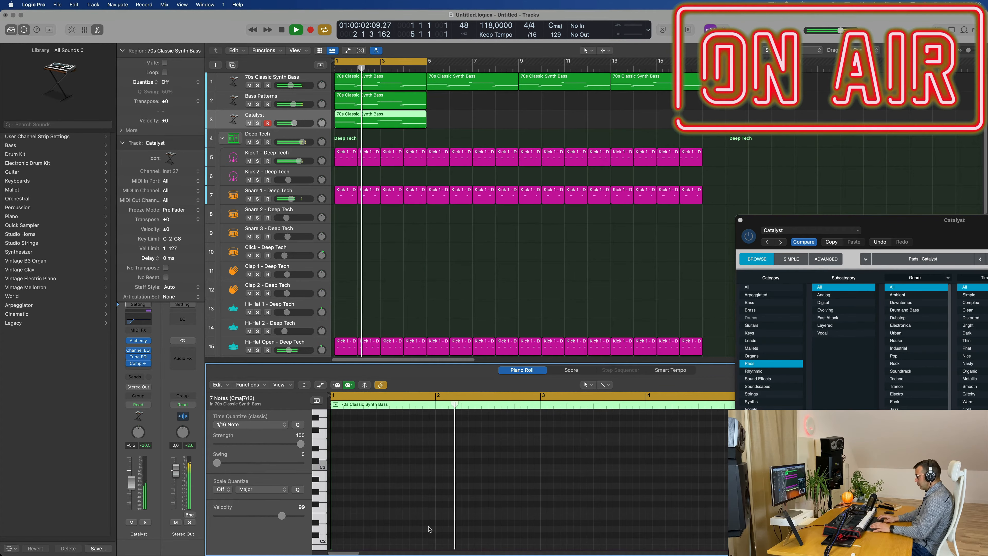
key("Return")
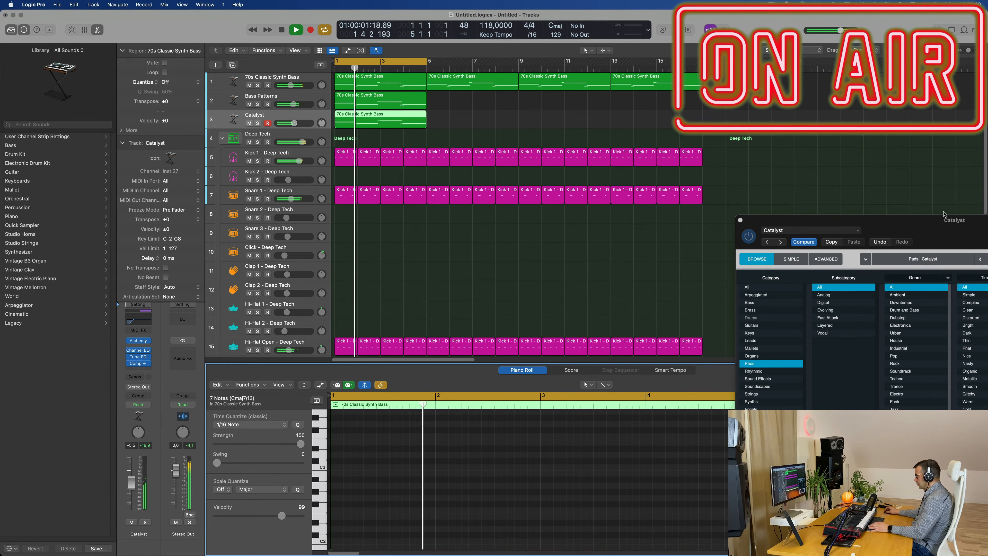
left_click_drag(944, 225, 595, 116)
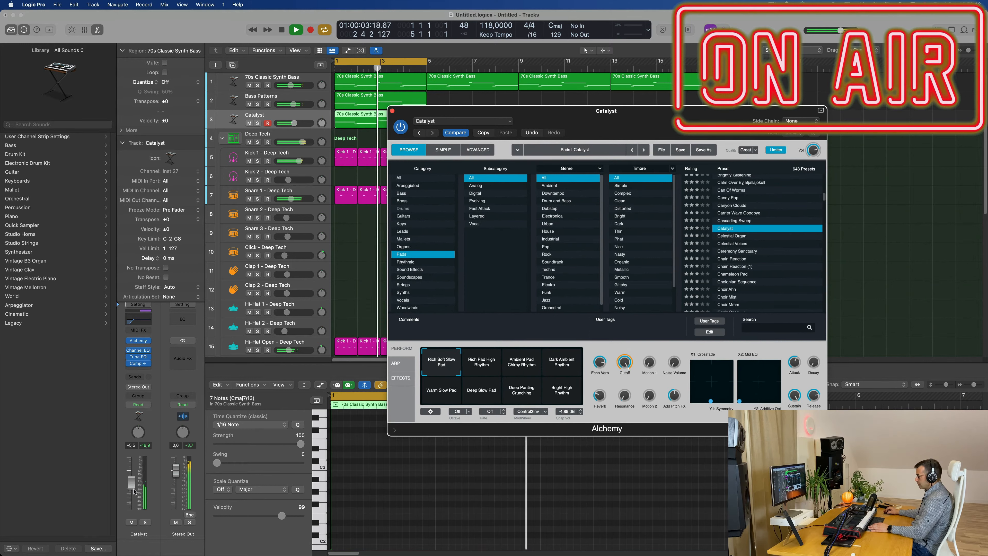
Step: Raise the third track's volume to -4.9 dB and compare its sound with the compressor bypassed and re-enabled
left_click_drag(133, 487, 134, 485)
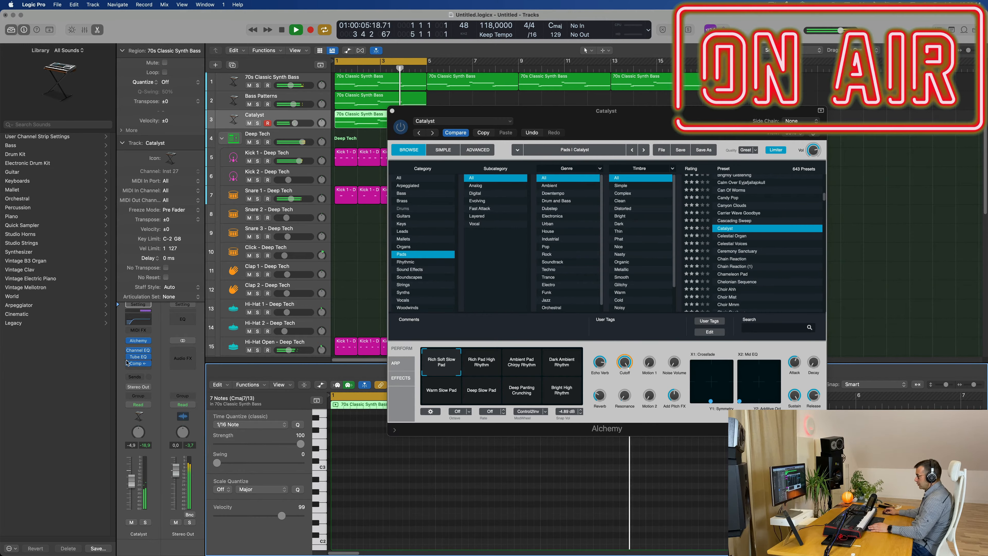
left_click(140, 361)
left_click(130, 367)
left_click(129, 364)
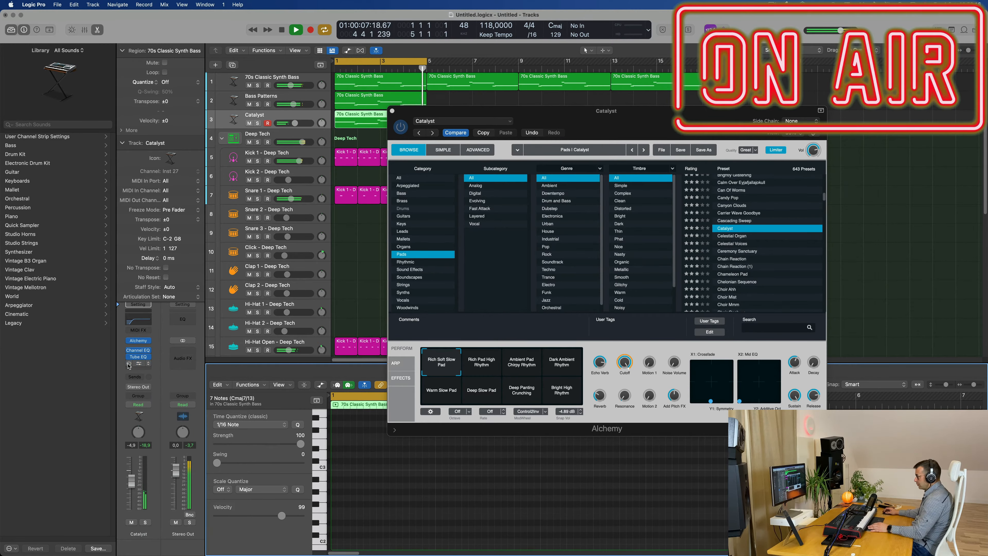
left_click(129, 364)
left_click(129, 356)
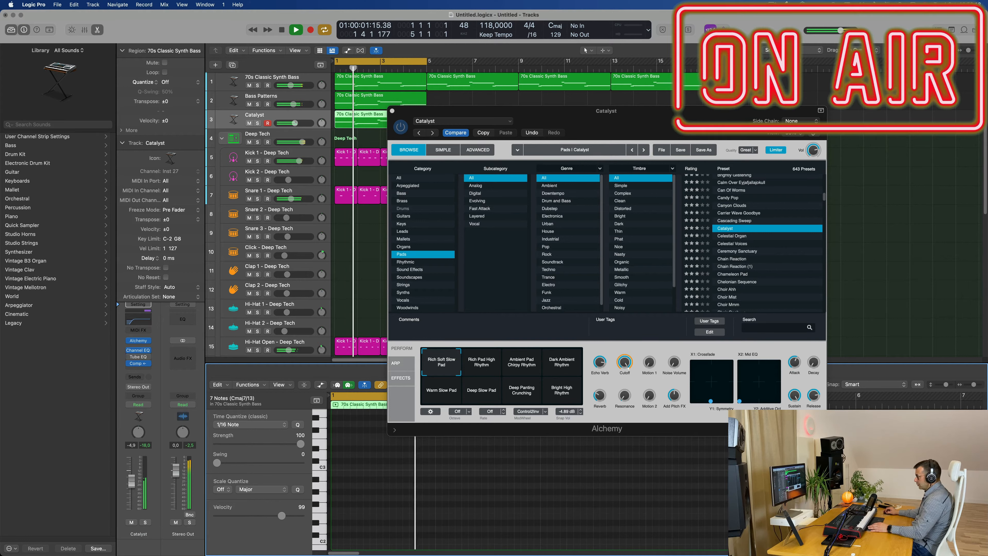
Step: Load the Ceremony Sanctuary pad preset on the third track and set the track's volume to -4.6 dB during playback
scroll(743, 245, "down", 1)
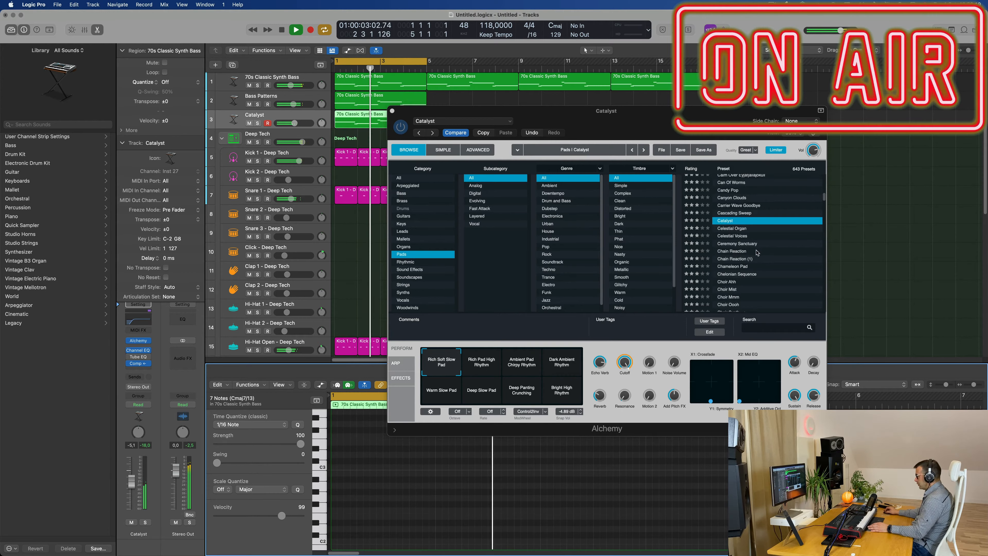
left_click(742, 244)
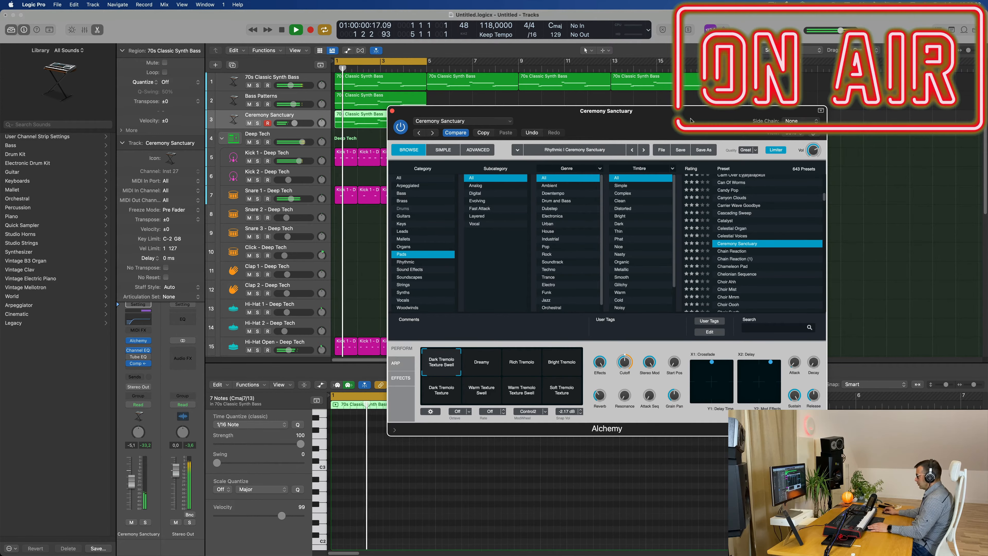
left_click_drag(691, 120, 813, 120)
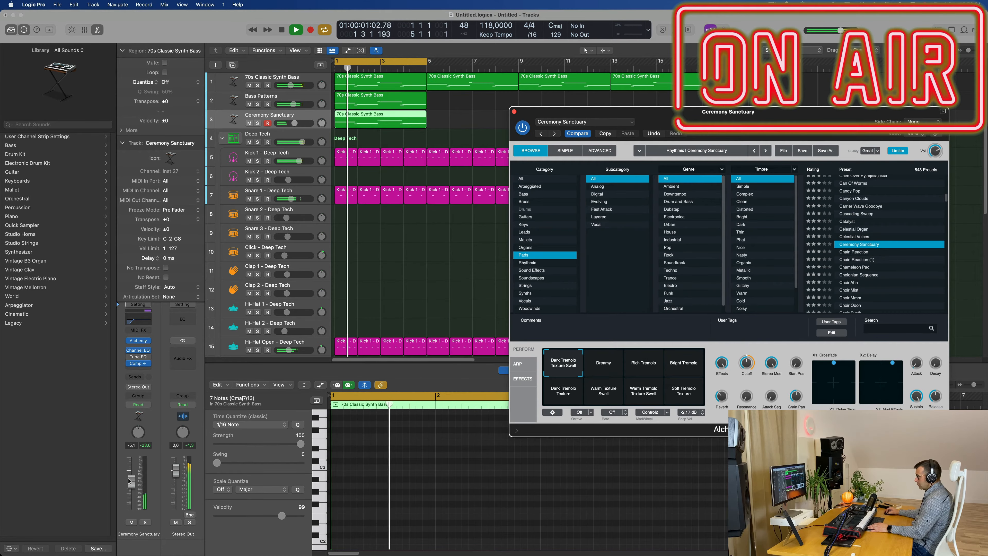
left_click_drag(130, 482, 130, 479)
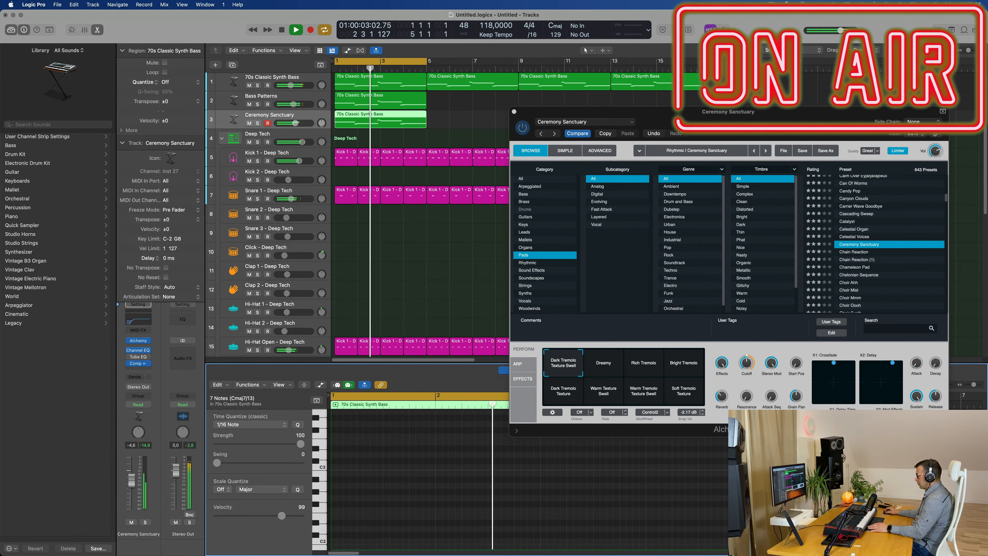
Step: Audition Ceremony Sanctuary's Dreamy, Rich Tremolo, Bright Tremolo and lower-row texture snapshots, with the track's volume at -4.5 dB
left_click_drag(817, 120, 728, 169)
left_click(514, 414)
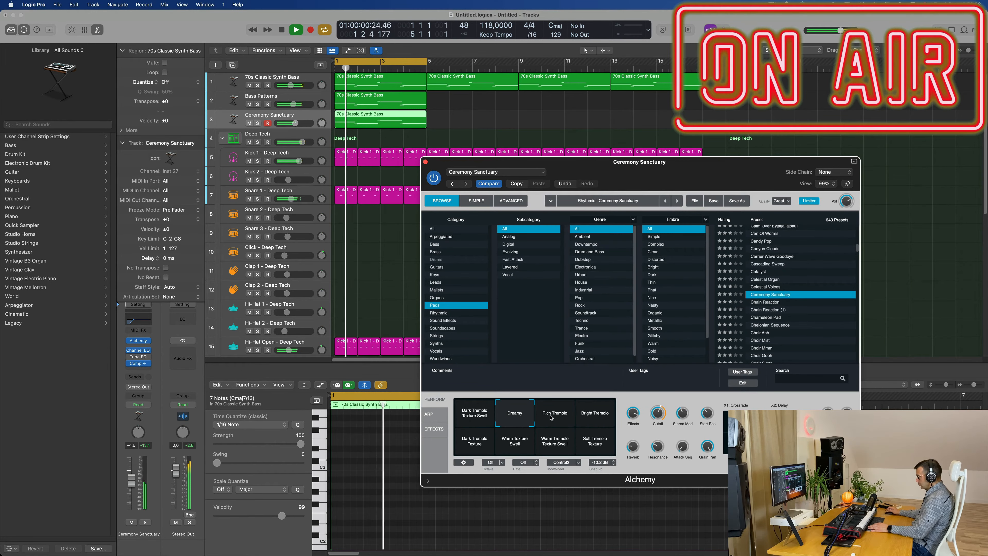
left_click_drag(131, 482, 131, 481)
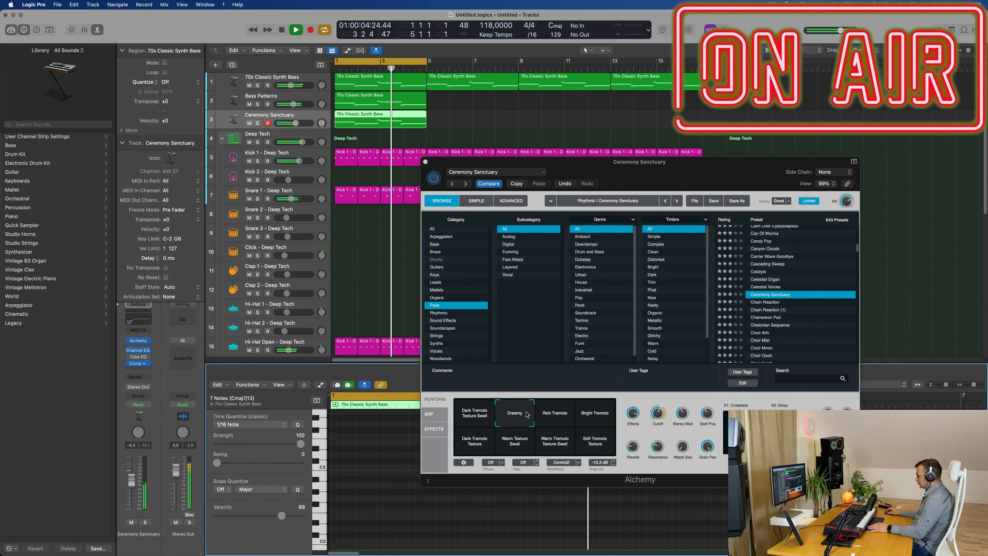
left_click(559, 415)
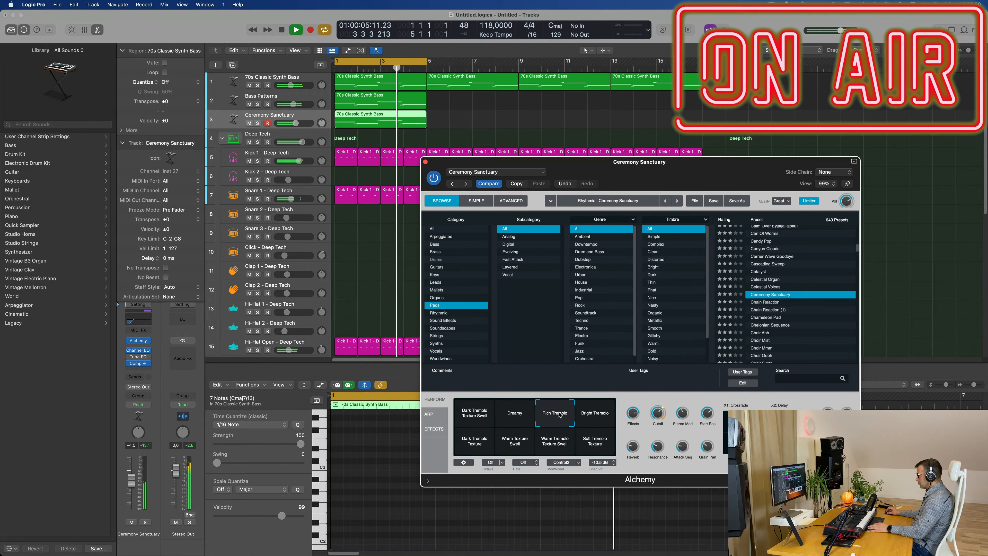
left_click(591, 415)
left_click(482, 446)
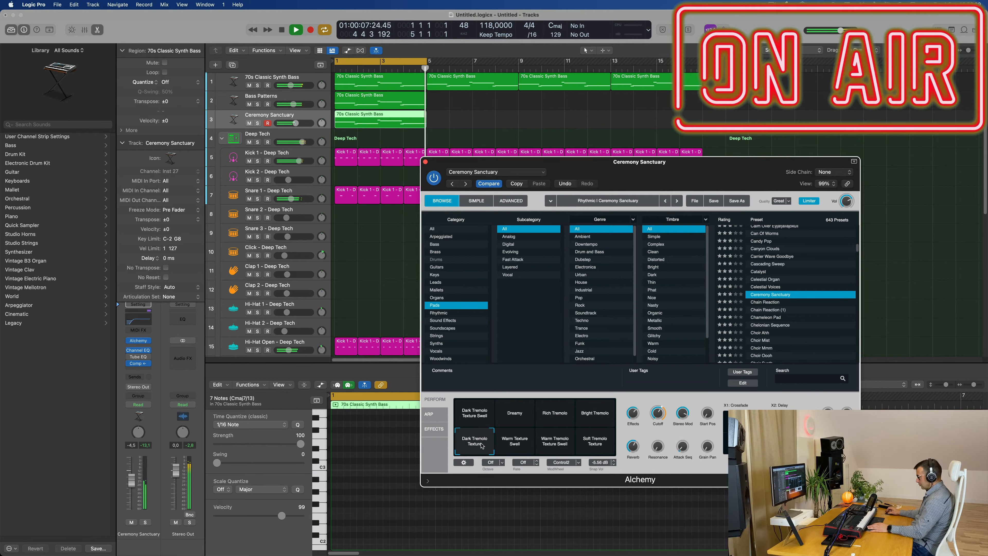
left_click(516, 447)
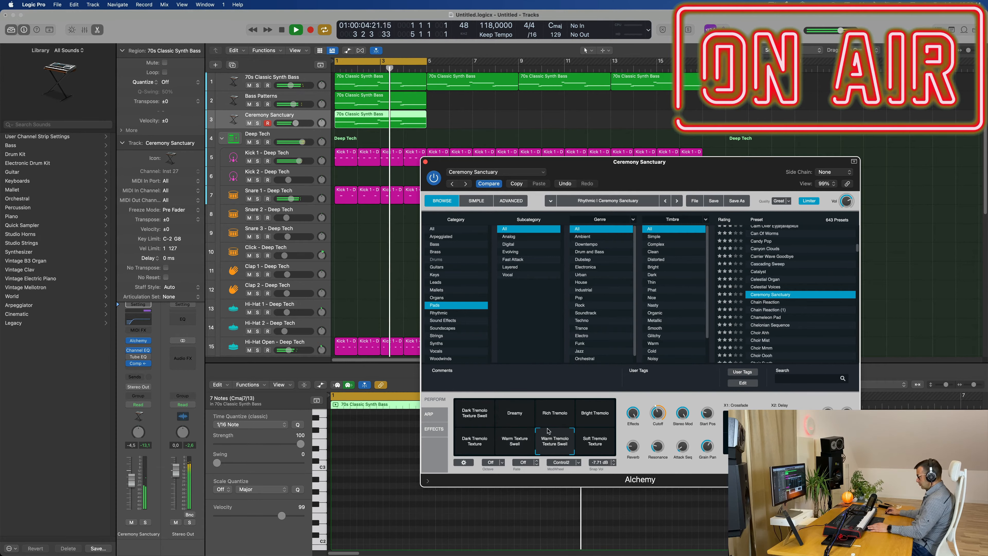
Step: Choose Ceremony Sanctuary's Dreamy snapshot, set the track's volume to -4.7 dB and close the synth window
left_click(516, 416)
key("space")
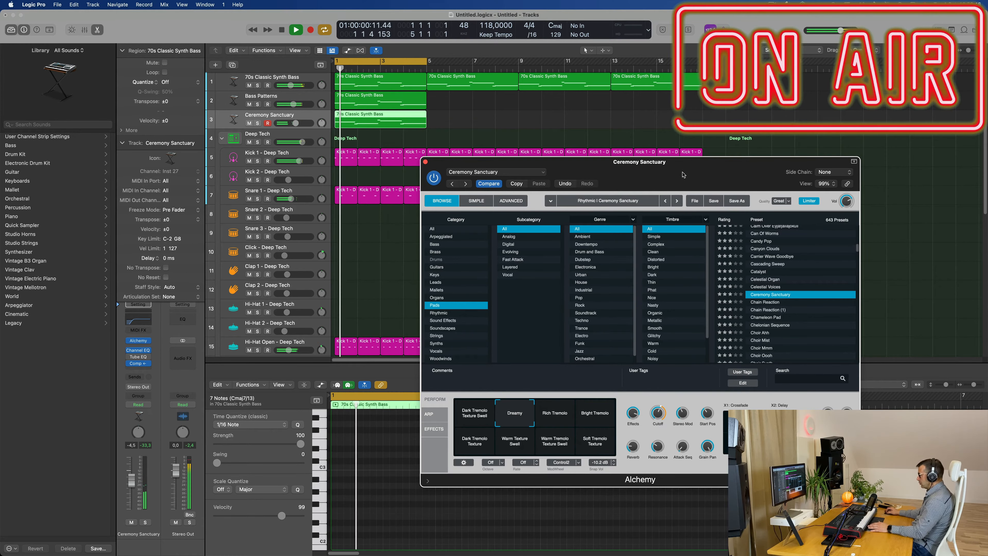
left_click_drag(683, 172, 663, 146)
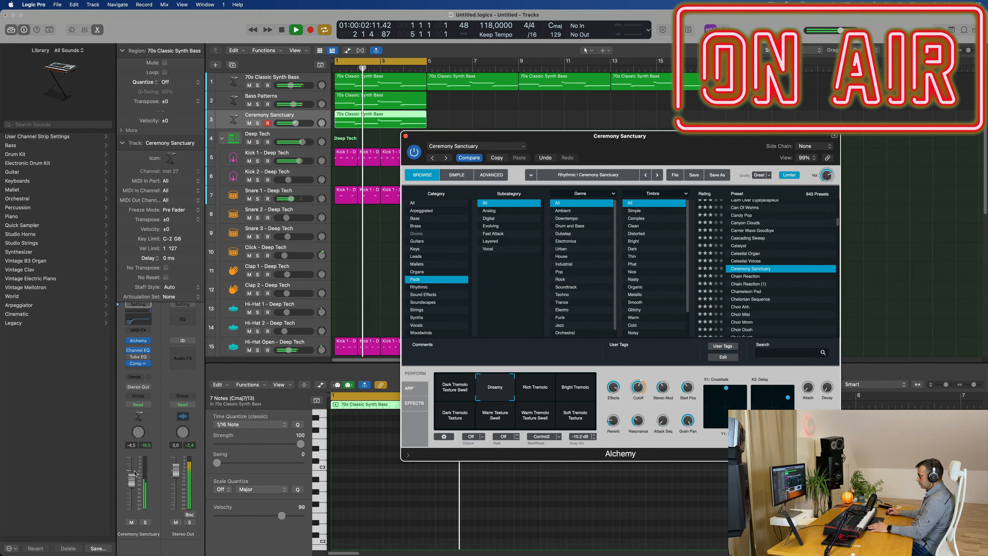
left_click_drag(132, 480, 132, 481)
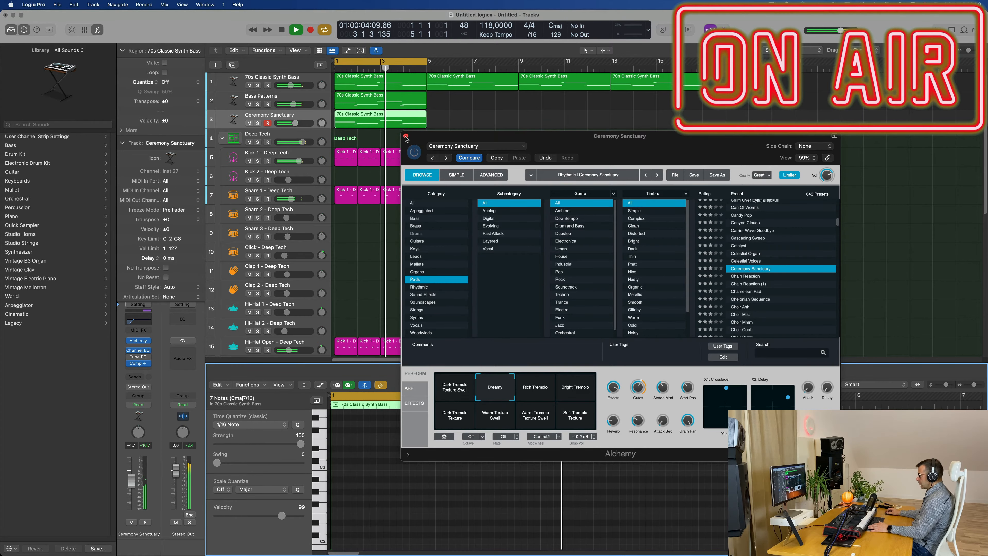
left_click(405, 136)
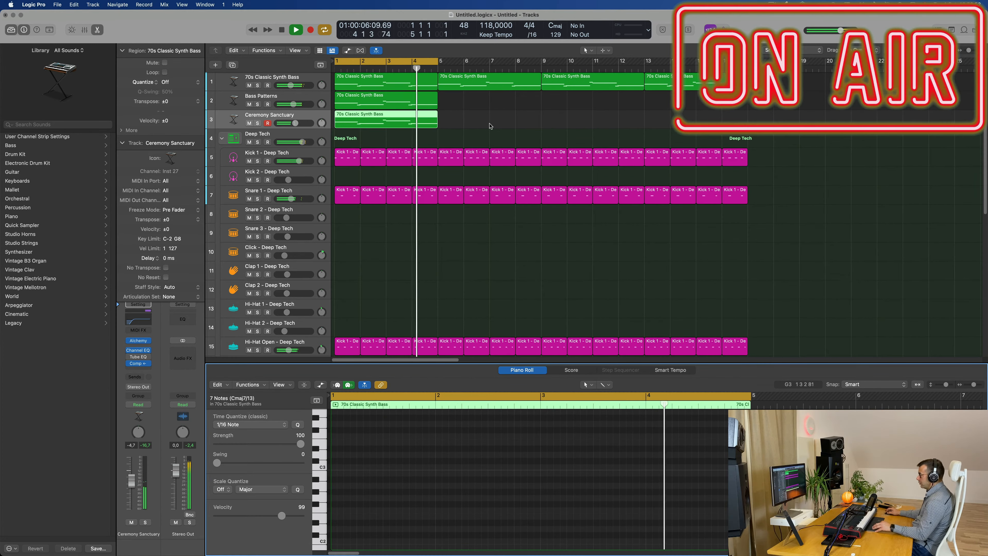
Step: Lower the Hi-Hat Open track's volume to -16.0 dB
scroll(490, 126, "down", 1)
scroll(364, 311, "down", 2)
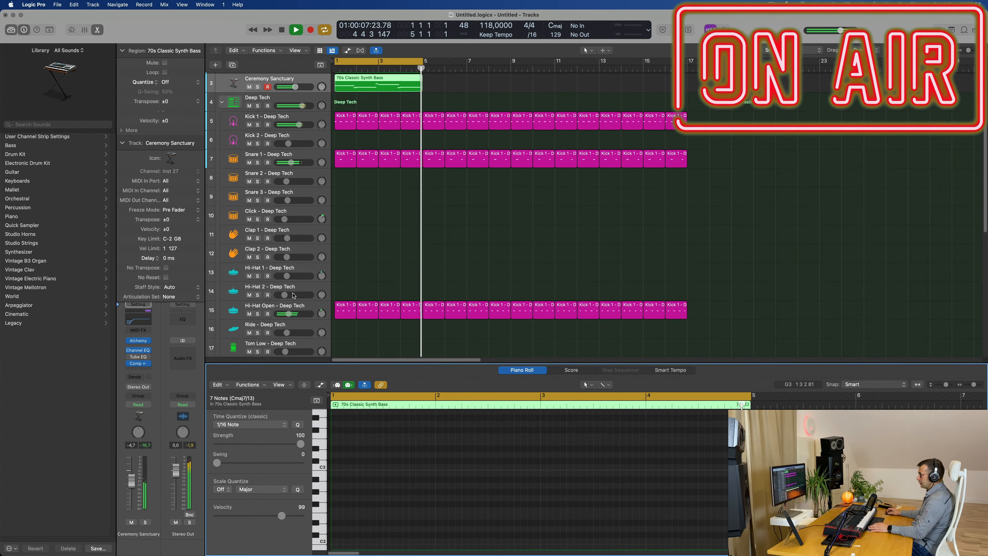
left_click(307, 309)
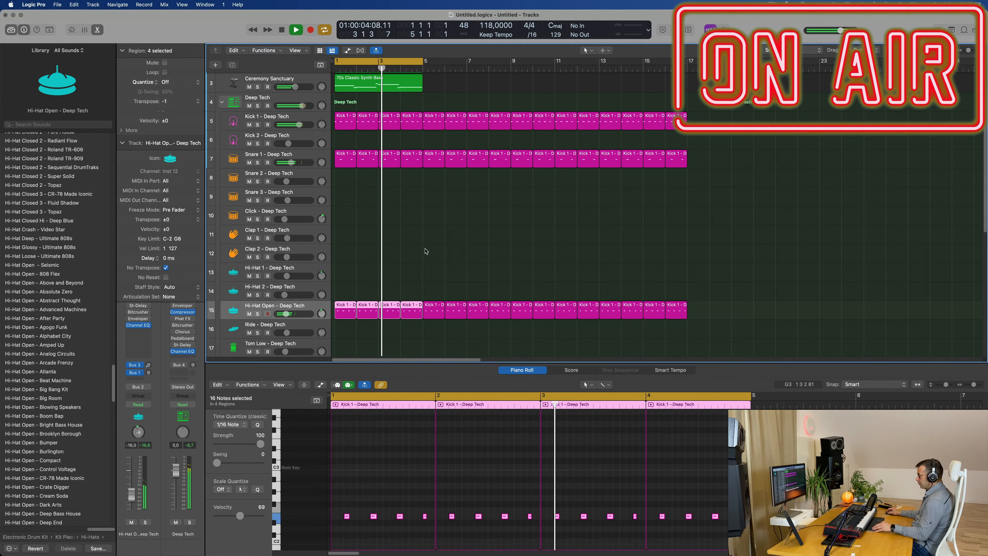
Step: Duplicate the Ceremony Sanctuary track with its settings onto a new, empty fourth track
scroll(426, 251, "down", 5)
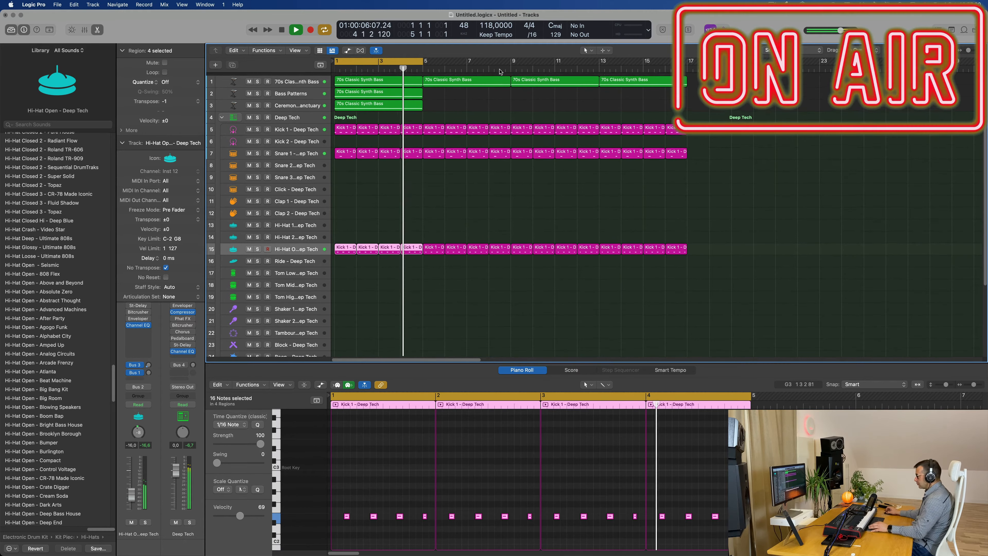
left_click(466, 99)
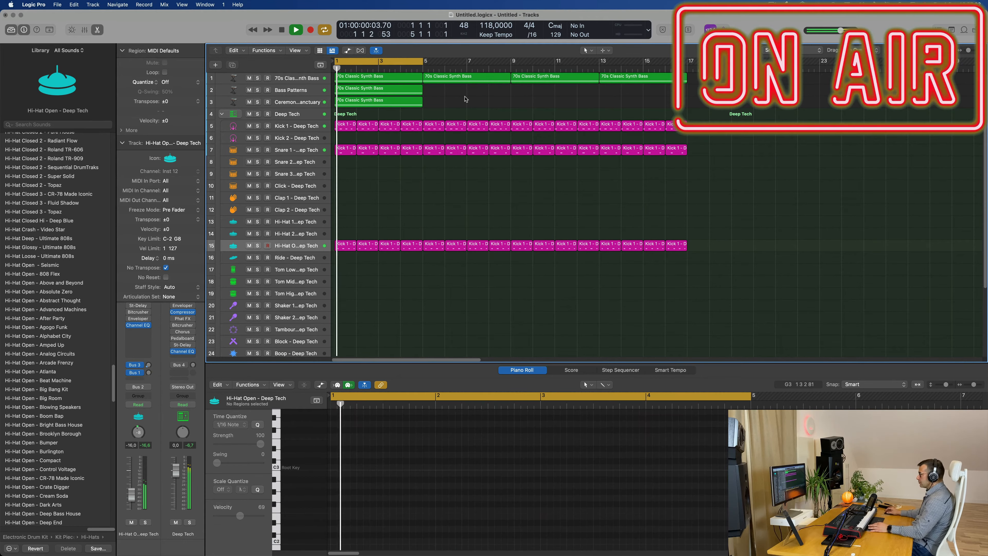
left_click(294, 104)
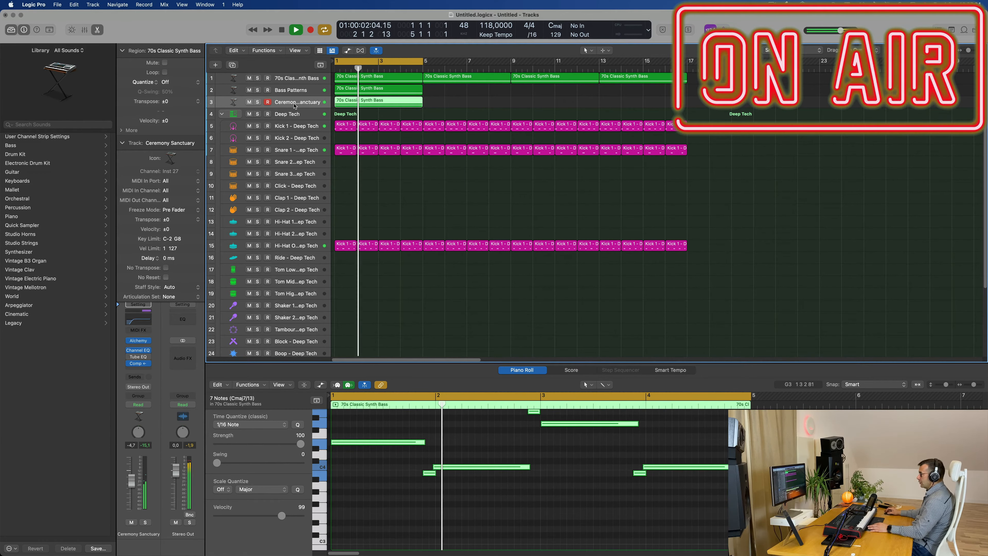
key("super+d")
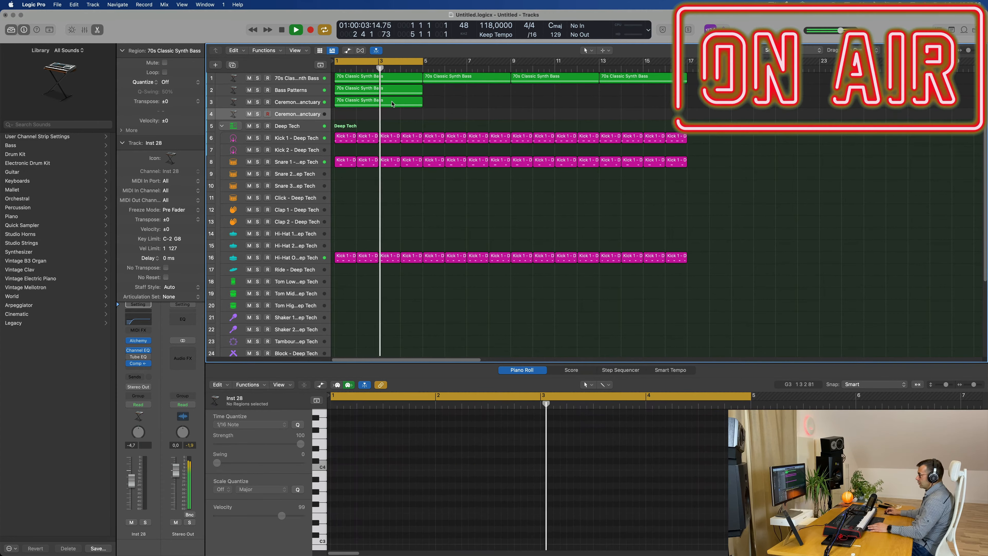
Step: Delete all notes in the Ceremony Sanctuary region except the long notes in bars 1 and 2
left_click(392, 102)
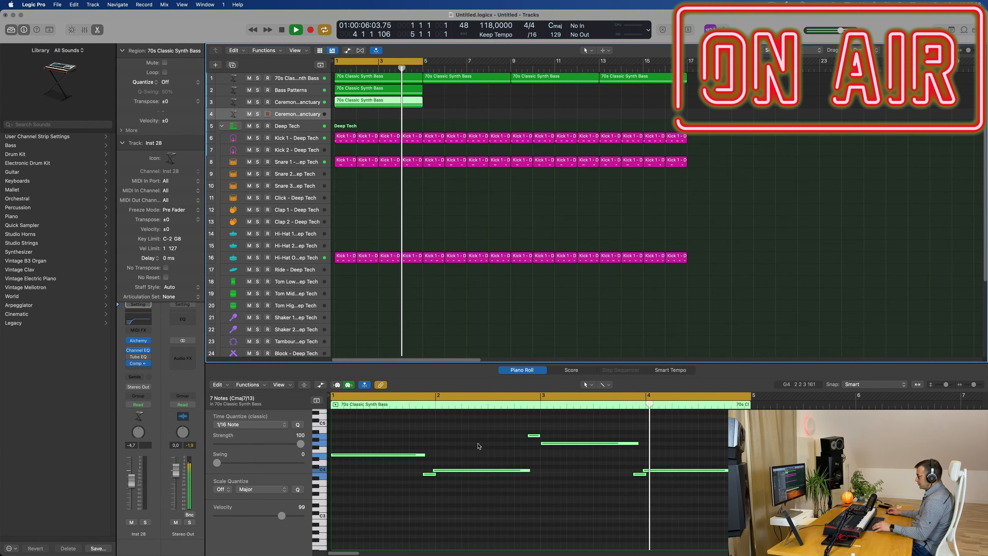
left_click_drag(415, 468, 426, 484)
key("Delete")
left_click_drag(524, 426, 719, 466)
key("Delete")
left_click_drag(632, 463, 717, 491)
key("Delete")
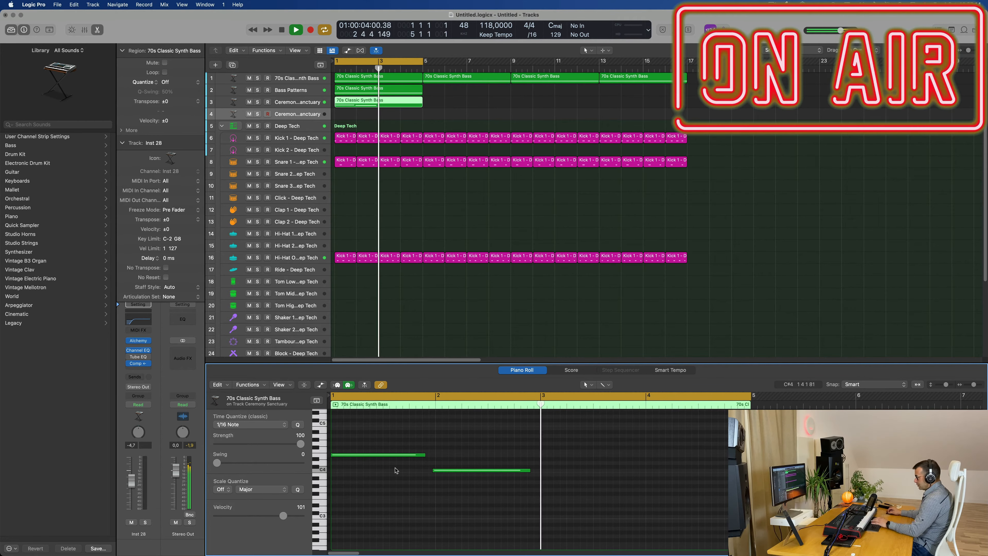
Step: Turn the two remaining notes into a short chord stab of C3, E3, C4 and E4 at the start of bar 1
left_click_drag(449, 470, 346, 470)
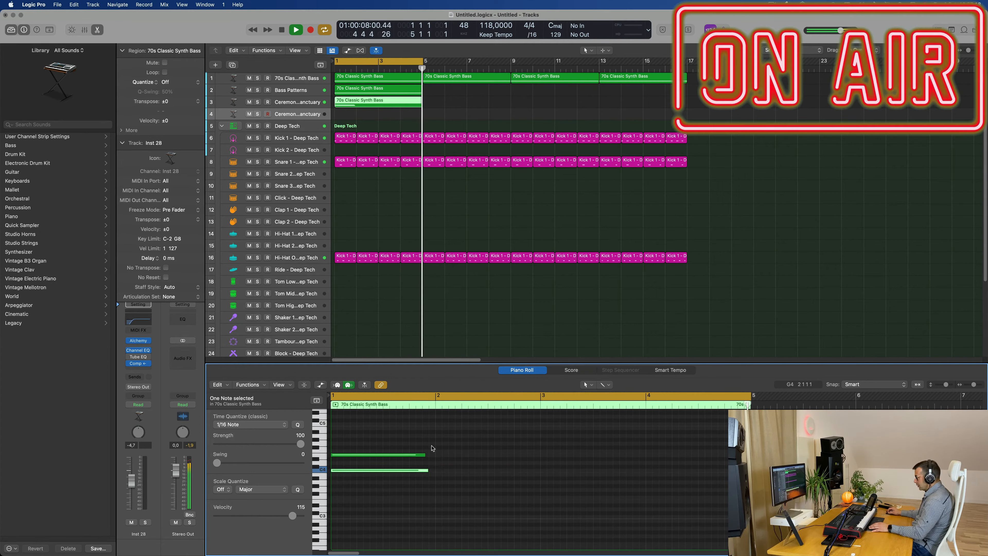
left_click_drag(425, 454, 350, 463)
key("space")
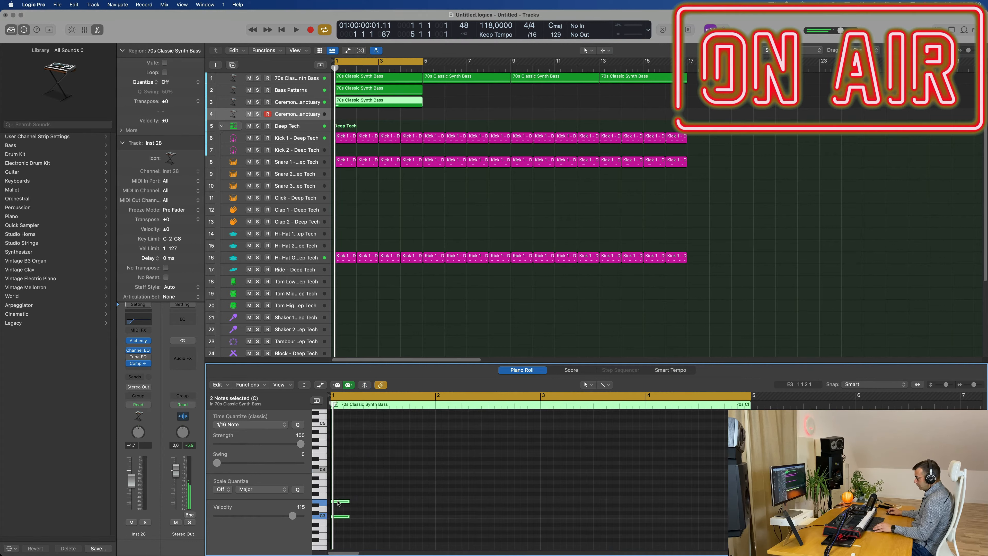
left_click_drag(338, 502, 338, 458)
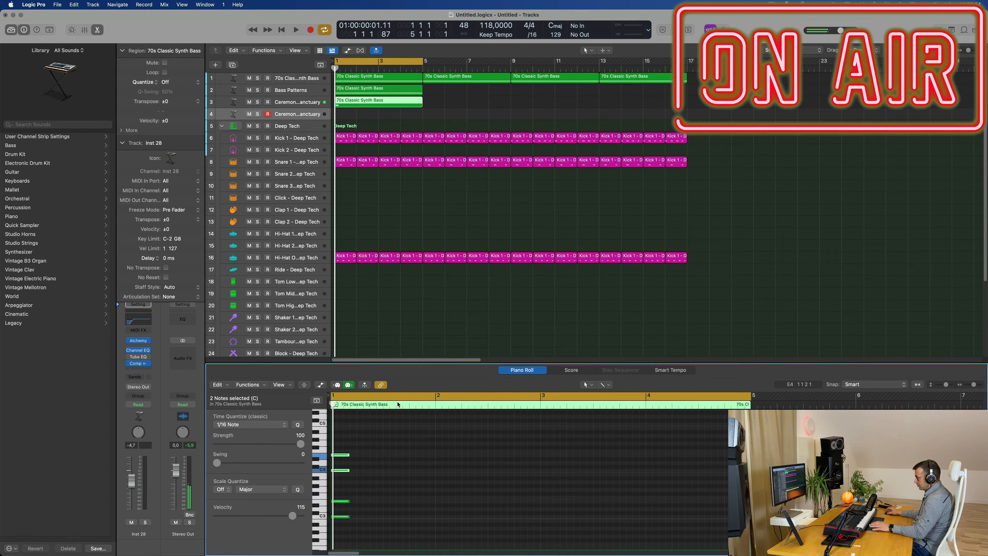
Step: Replace the third track's sound with Rich String Pad from Alchemy's Strings category
key("space")
left_click(307, 102)
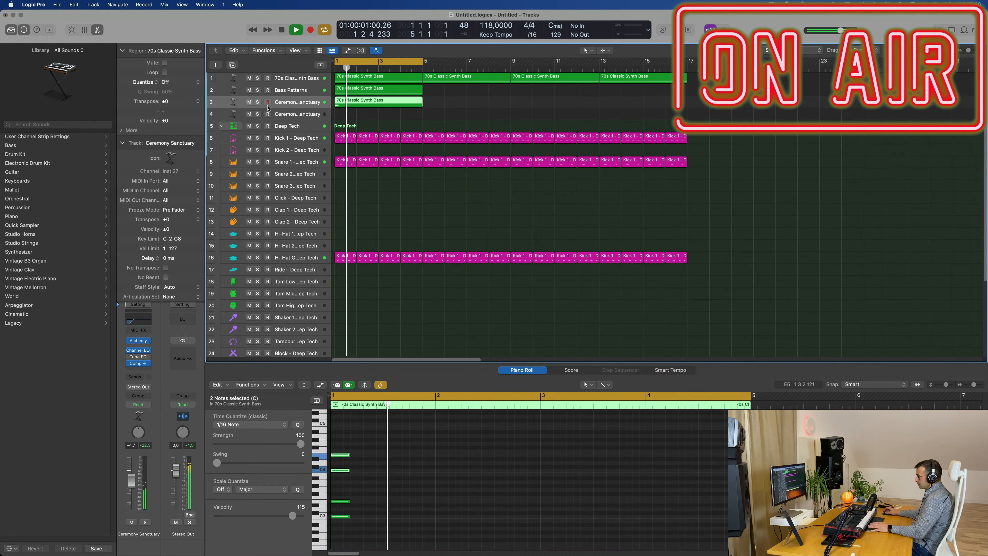
left_click(139, 341)
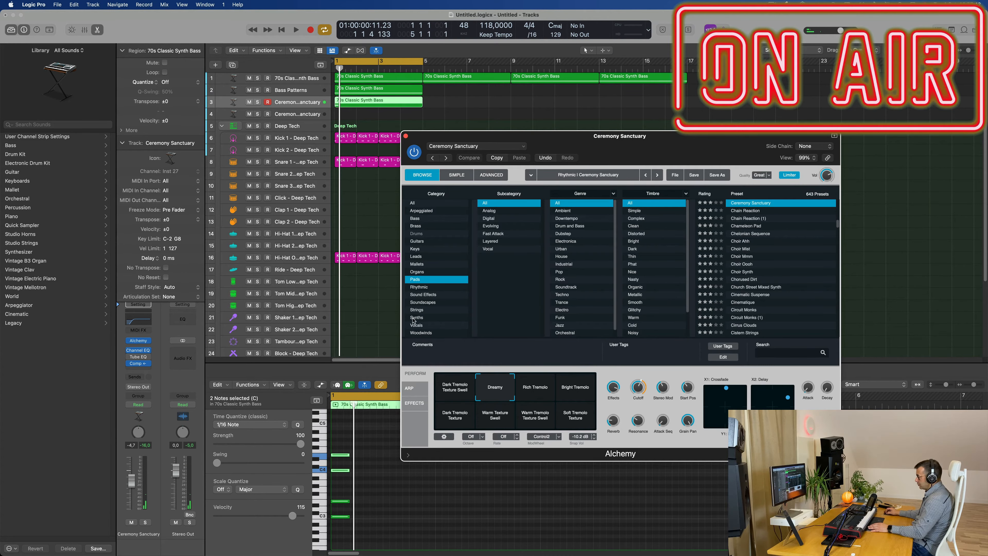
left_click(417, 310)
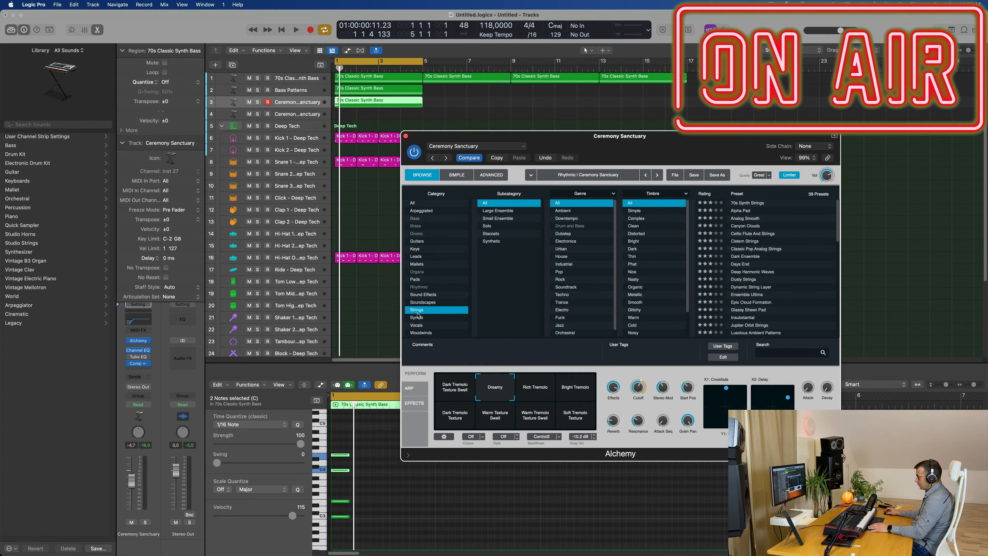
scroll(769, 280, "down", 10)
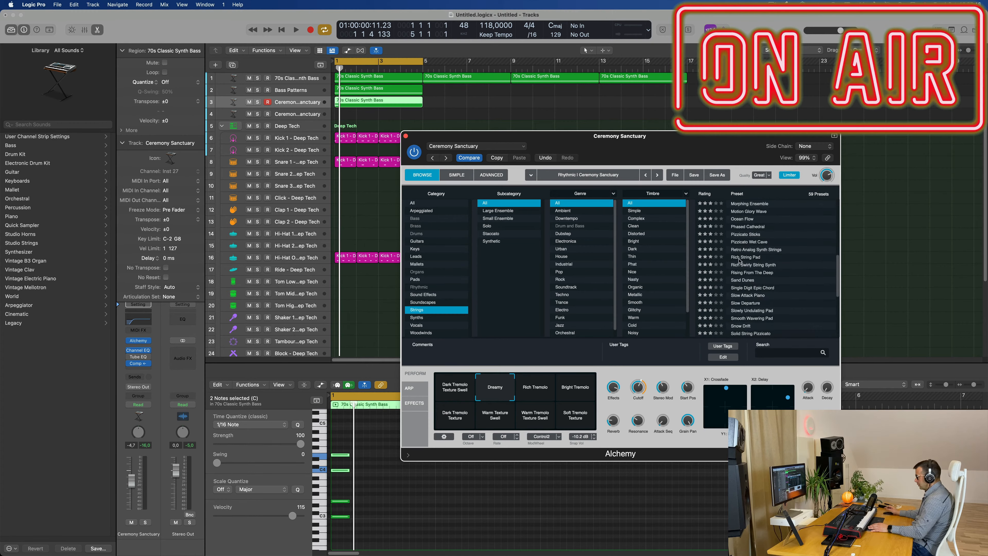
left_click(739, 258)
Step: Play the loop with the string chord stab, set the third track's volume to -4.4 dB and reset the Stereo Out peak reading
key("space")
left_click_drag(773, 141, 899, 142)
key("space")
key("space")
key("space")
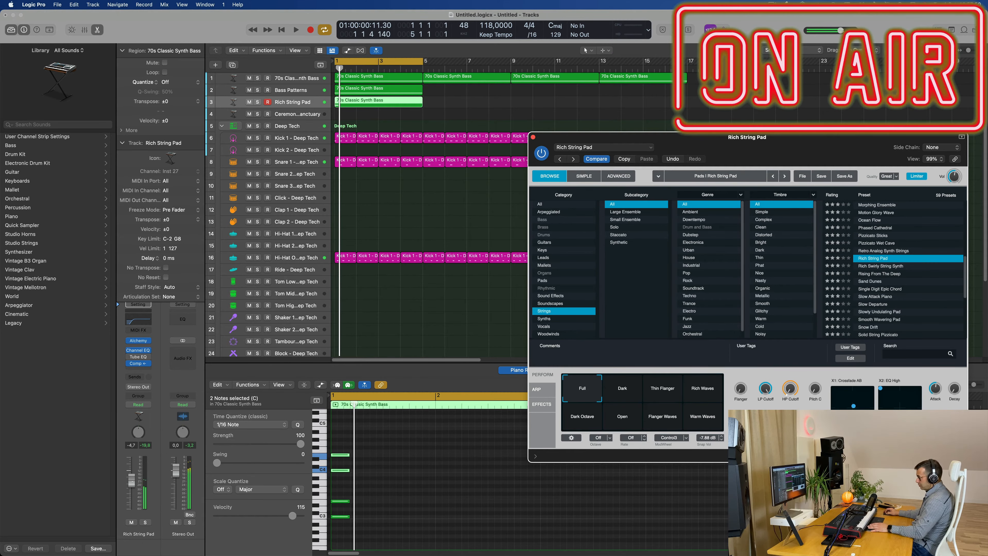
left_click(180, 450)
key("space")
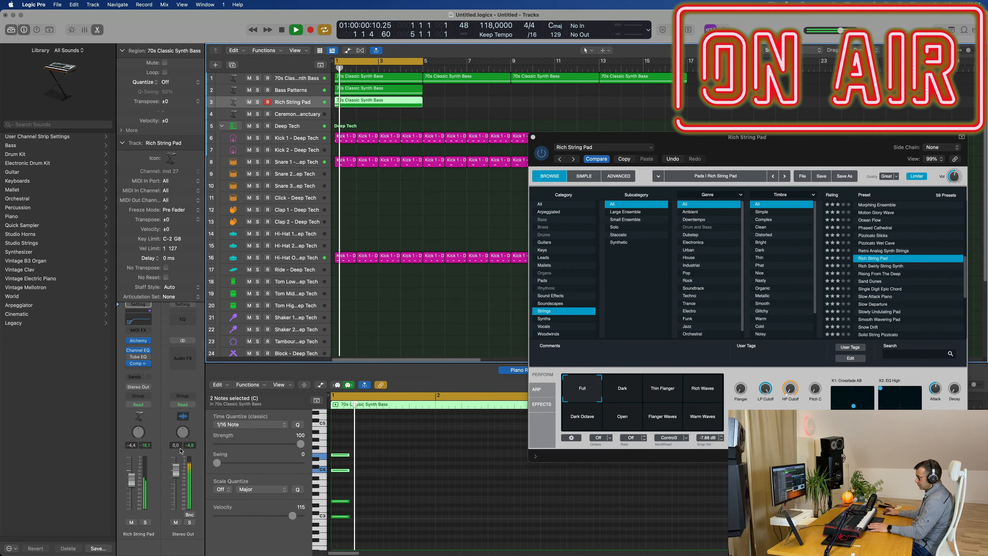
left_click(132, 376)
mouse_move(155, 390)
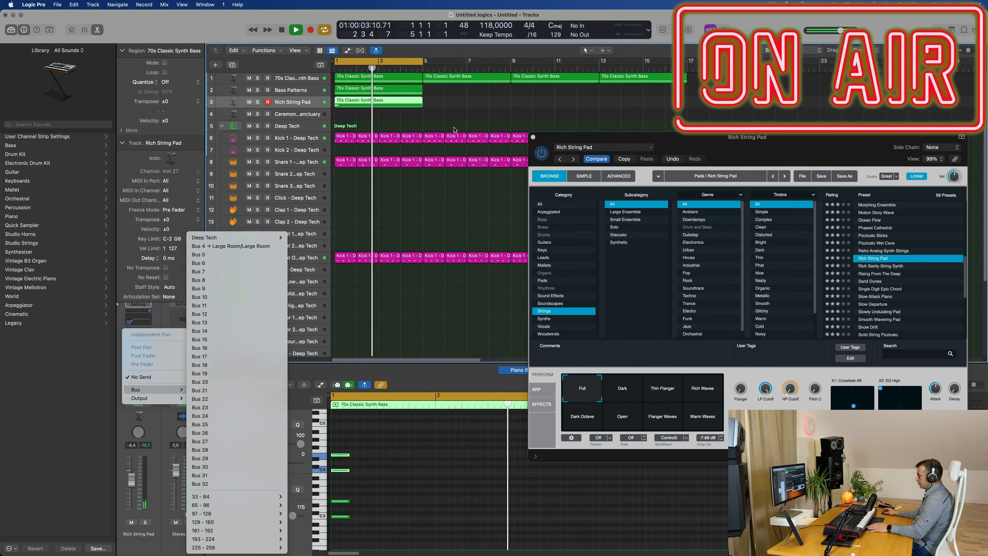
left_click(461, 120)
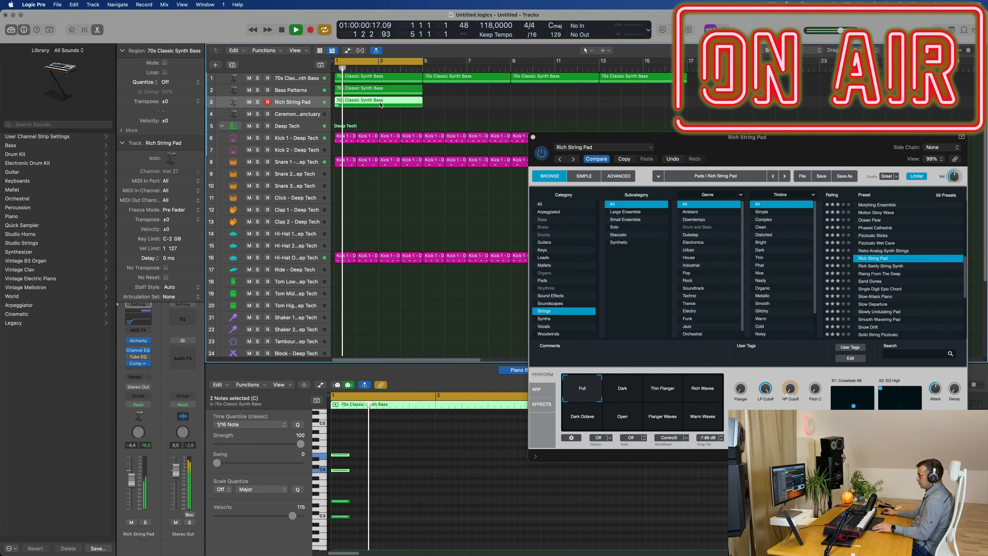
Step: Copy the four-bar Bass Patterns and Rich String Pad regions so both tracks fill bars 1 to 17
left_click_drag(381, 105, 469, 105)
left_click(399, 90)
key("super+r")
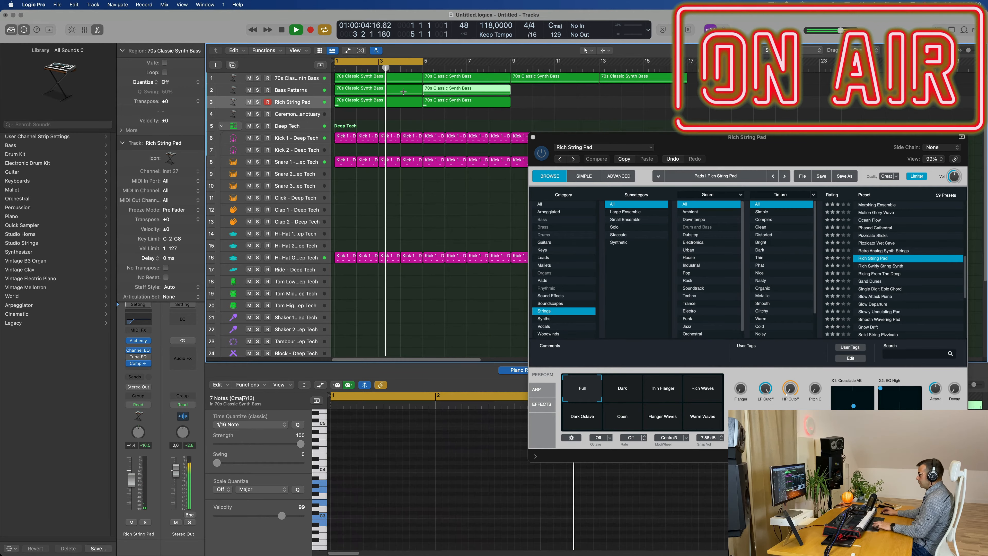
left_click_drag(540, 94, 380, 106)
key("super+r")
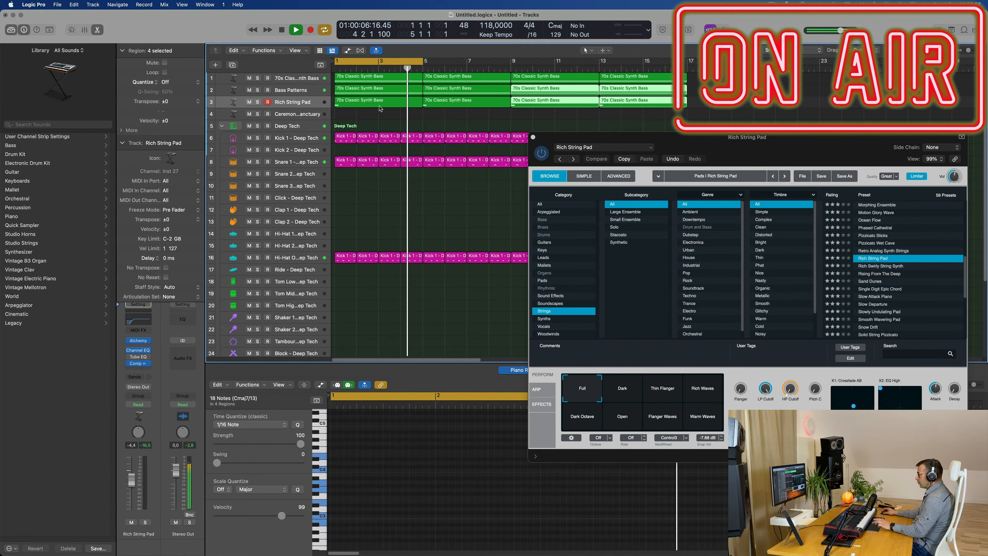
Step: Extend the cycle range to bar 17, moving the Rich String Pad plug-in window clear of the arrangement
left_click_drag(601, 141, 667, 178)
left_click(166, 470)
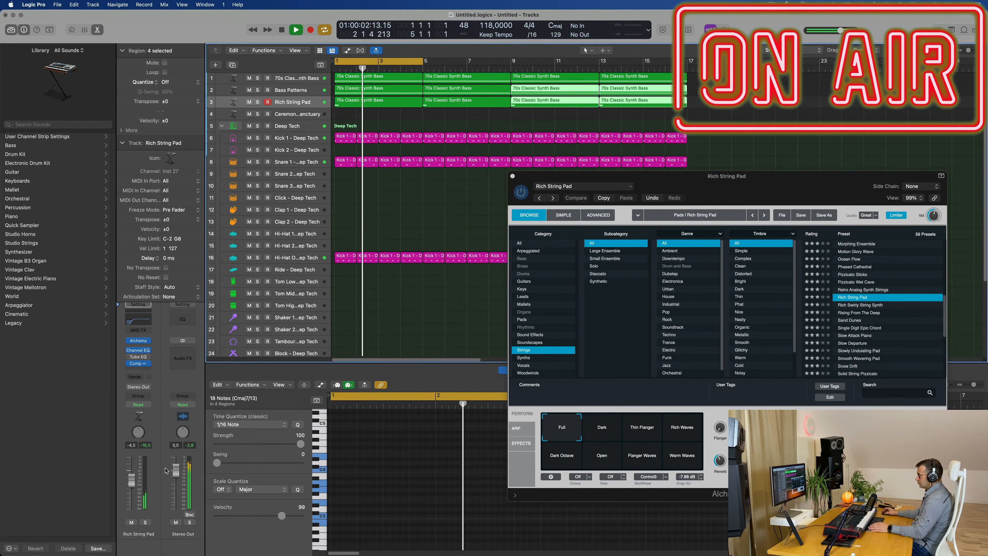
left_click_drag(755, 188, 649, 223)
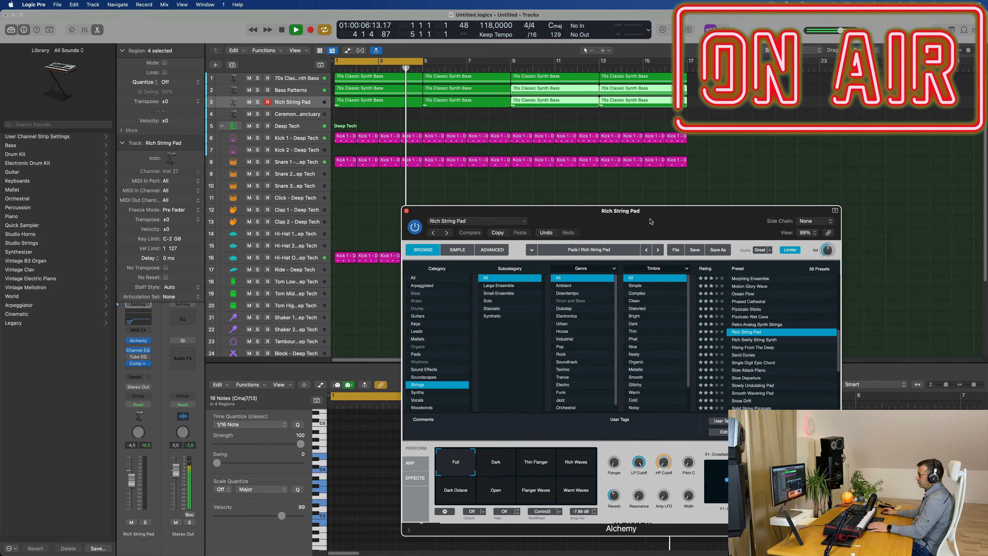
left_click_drag(652, 222, 658, 276)
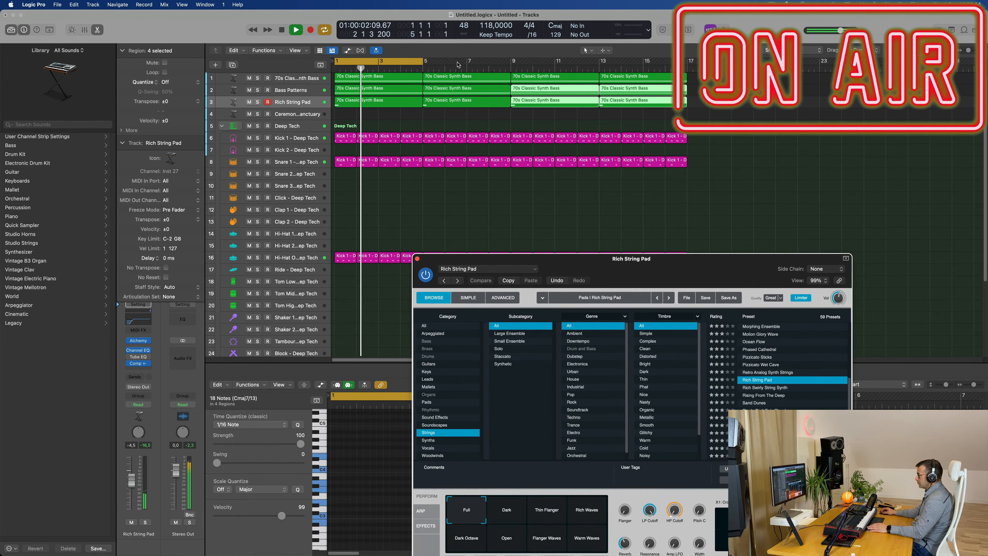
left_click_drag(426, 62, 686, 76)
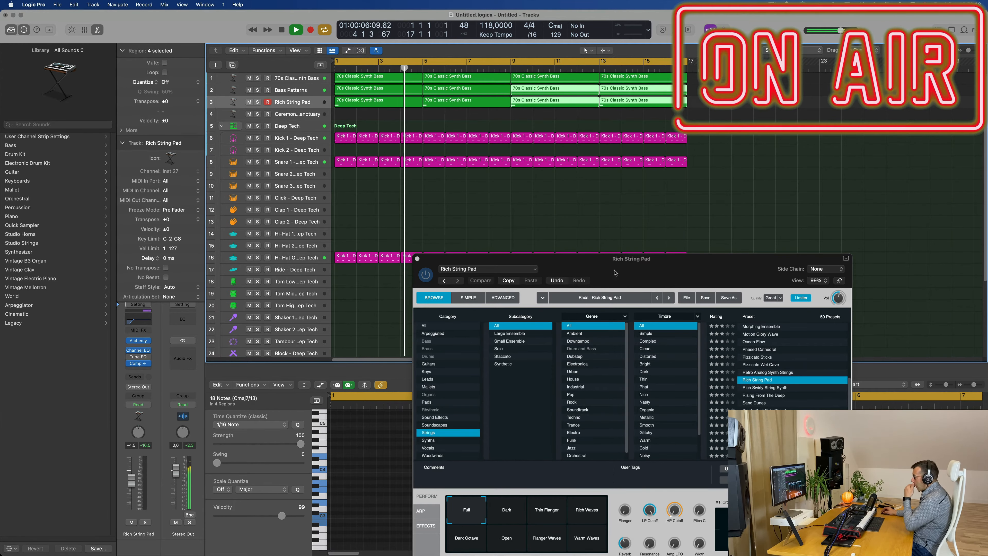
left_click_drag(667, 264, 587, 232)
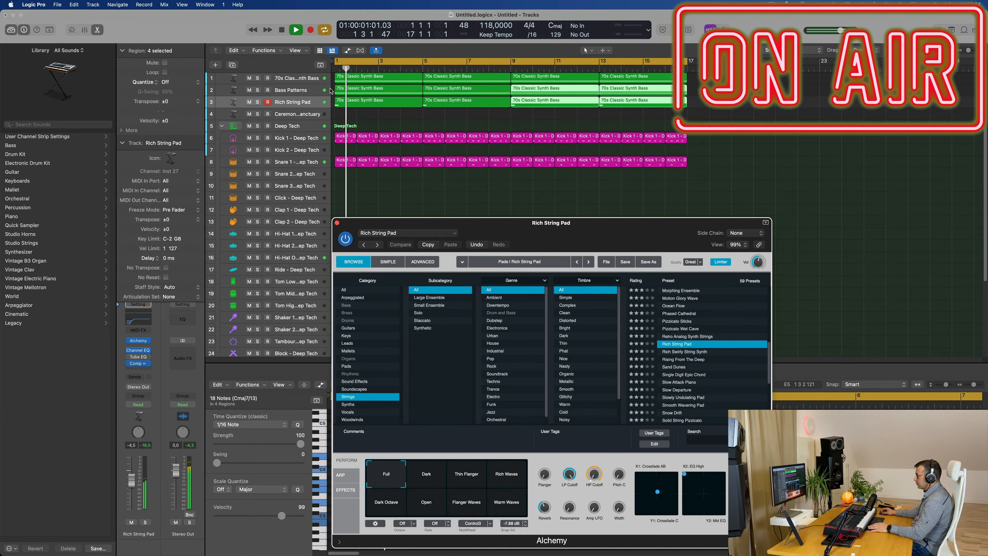
Step: Solo the Bass Patterns track and open its first region in the Piano Roll for editing
left_click(311, 91)
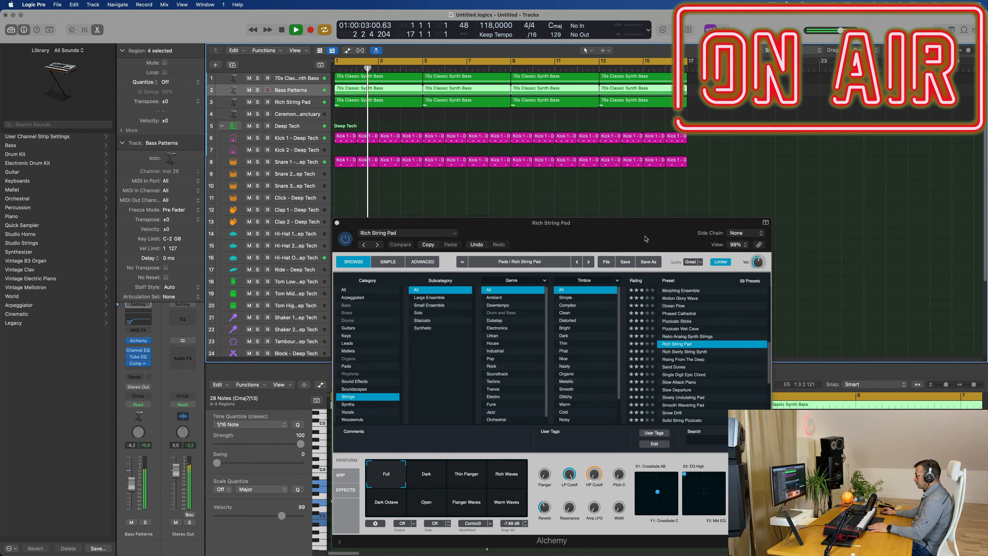
left_click_drag(645, 238, 904, 155)
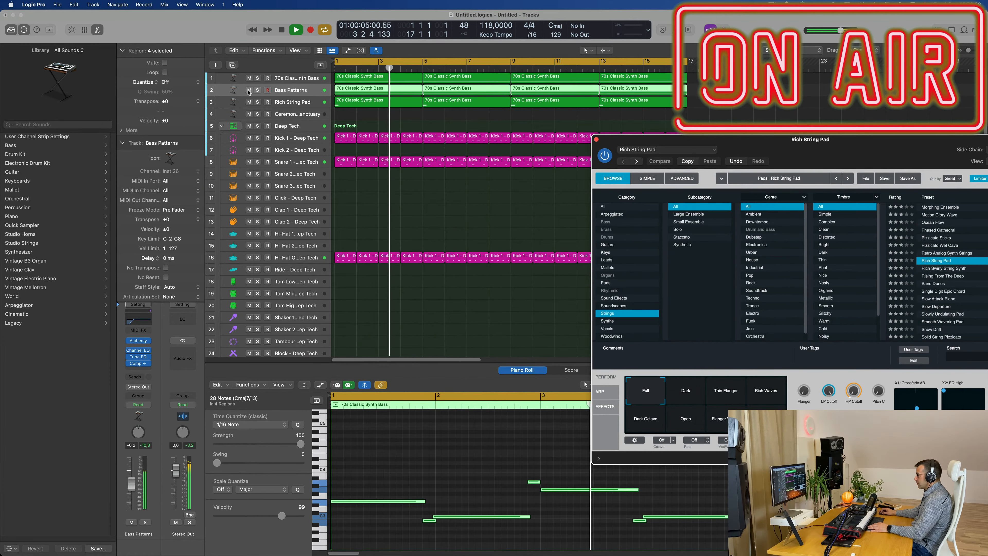
left_click(257, 90)
left_click(696, 92)
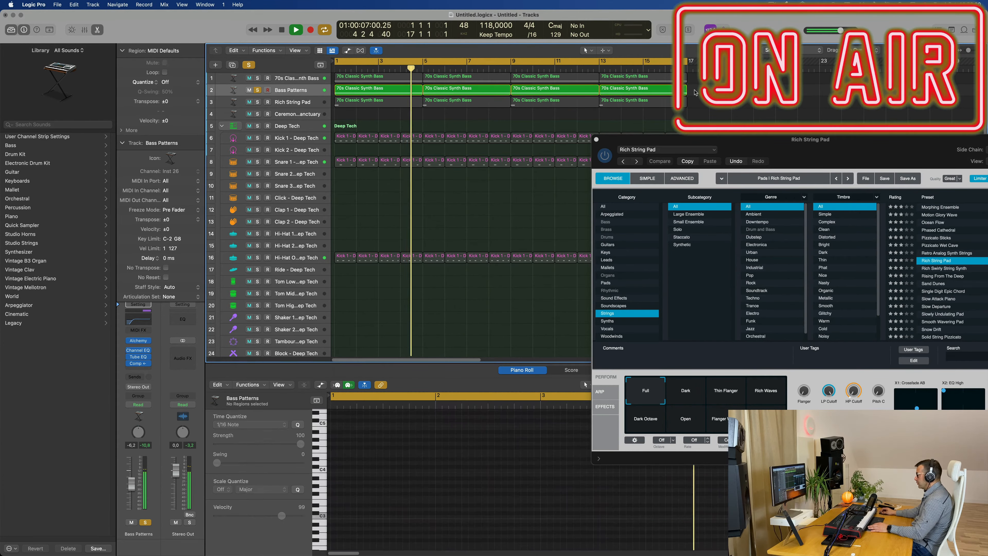
left_click(390, 90)
key("p")
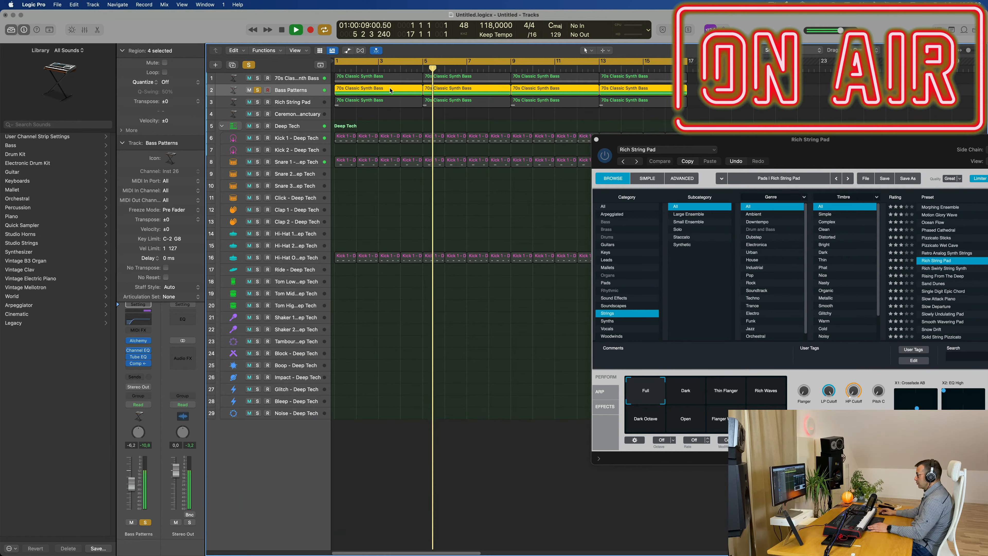
key("p")
left_click(451, 531, "ctrl+alt")
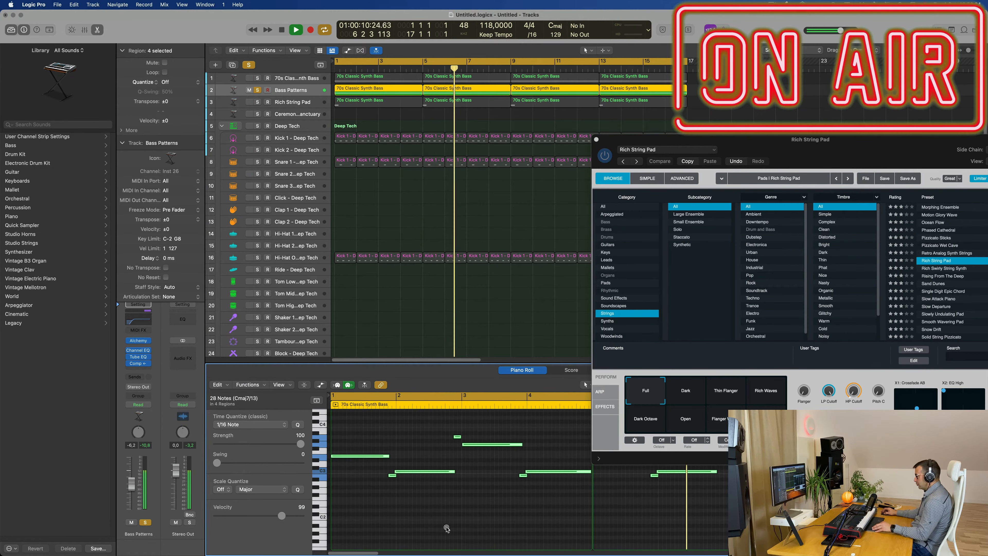
Step: Delete the three short passing notes between the long notes in the first Bass Patterns region
left_click(391, 475)
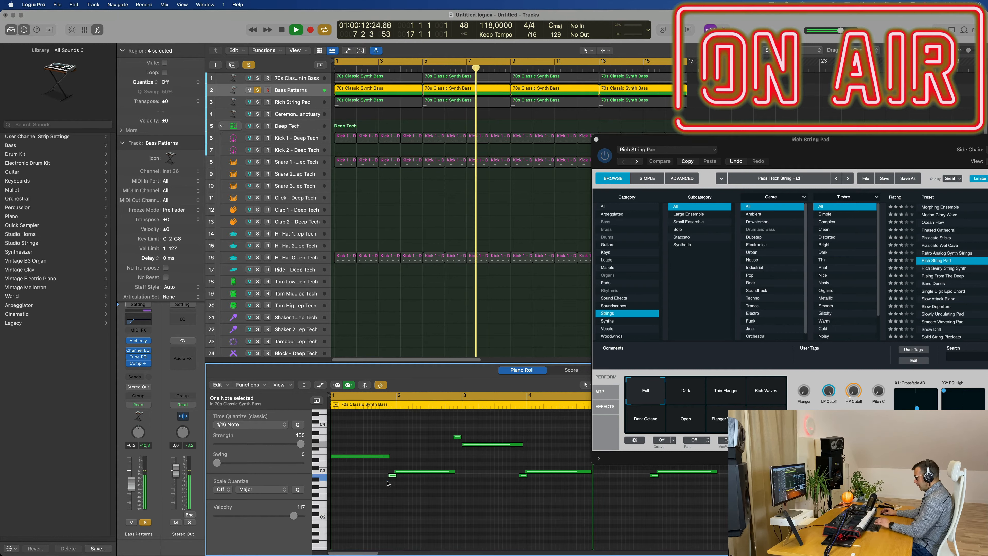
key("BackSpace")
key("BackSpace")
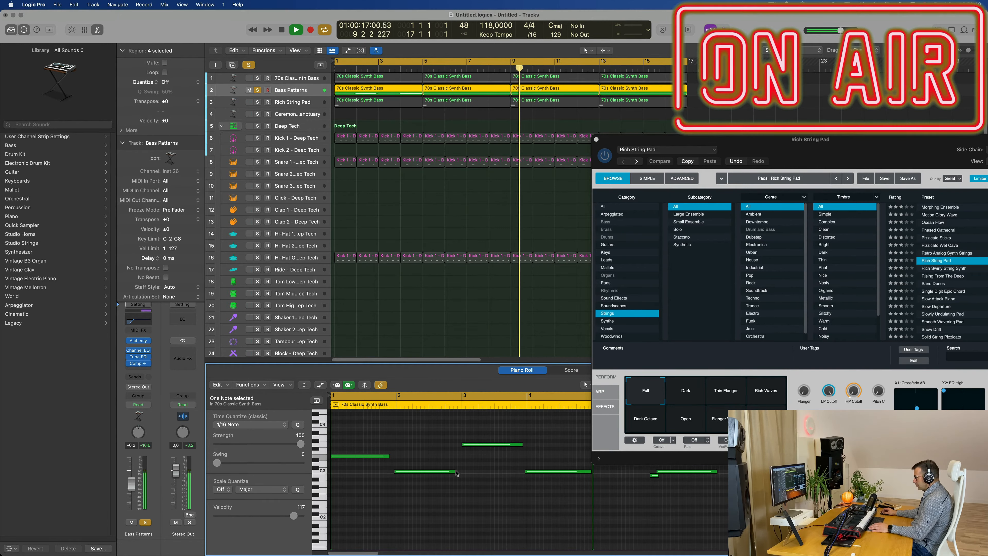
Step: Lengthen the long notes in bars 1, 2 and 3 of the first Bass Patterns region towards the following bar lines
left_click_drag(454, 469, 460, 471)
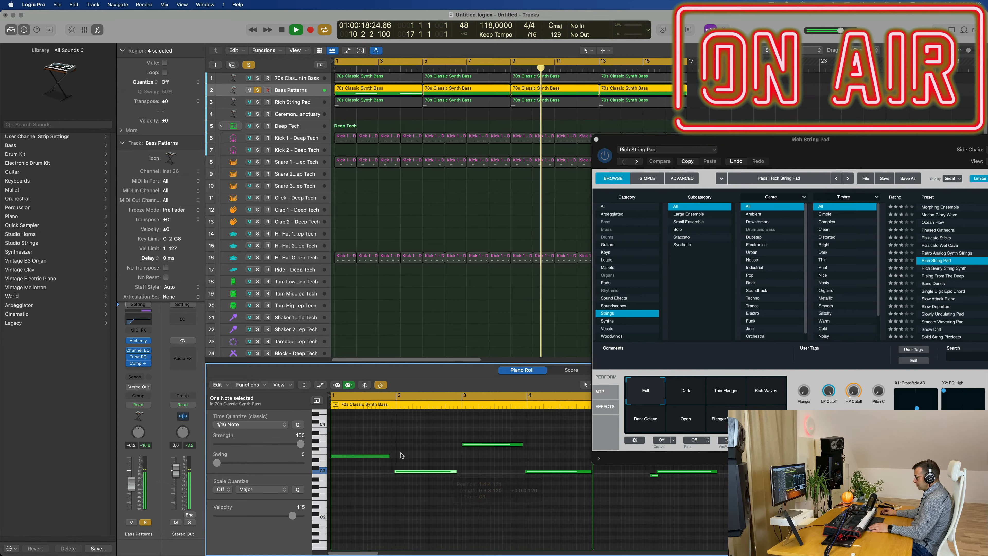
left_click_drag(389, 456, 396, 456)
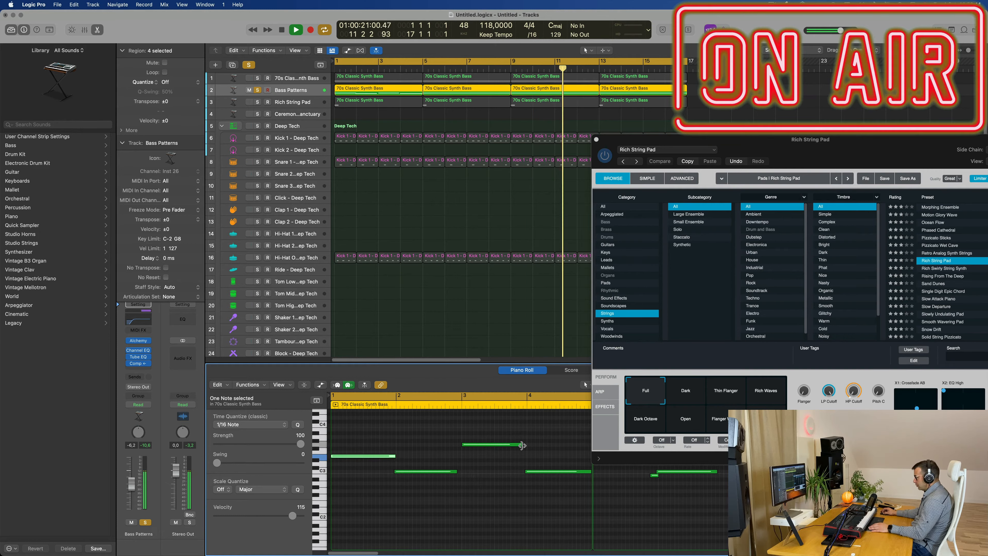
left_click_drag(522, 445, 525, 448)
key("super+Left")
key("super+Left")
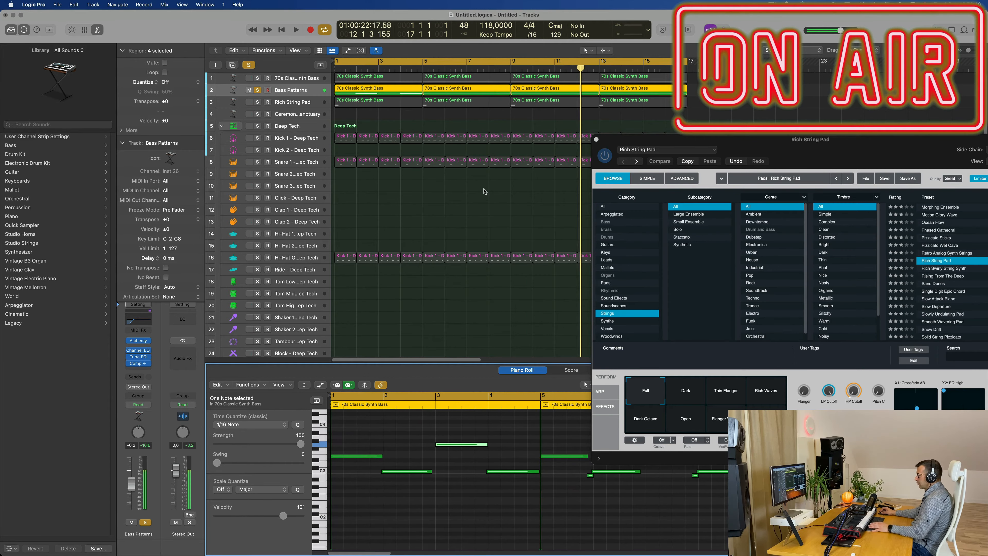
Step: Replace the last three Bass Patterns regions with repeats of the edited first region, play from the start and unsolo the track
key("Return")
key("space")
left_click(517, 88)
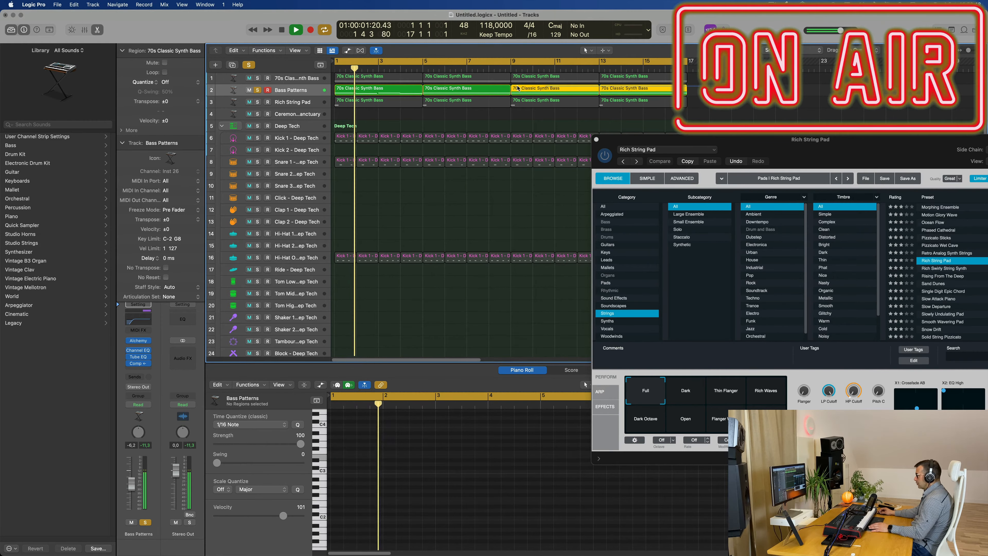
key("Delete")
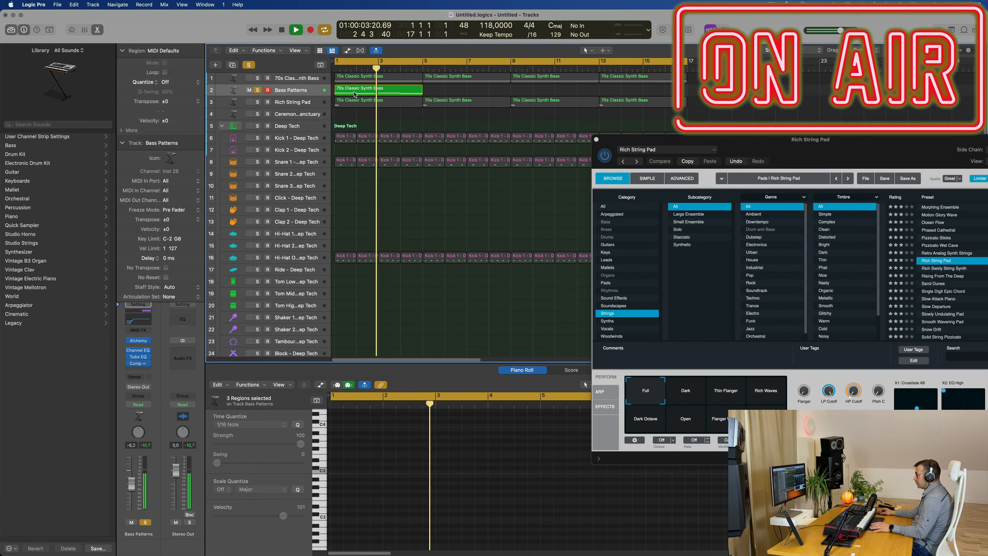
left_click(355, 93)
key("super+r")
key("super+r")
key("super+r")
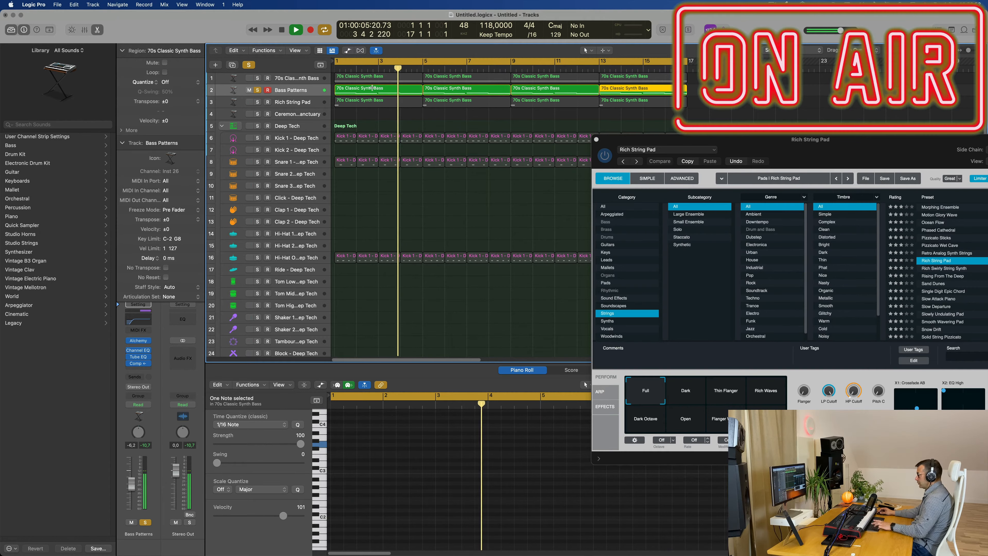
left_click(257, 90)
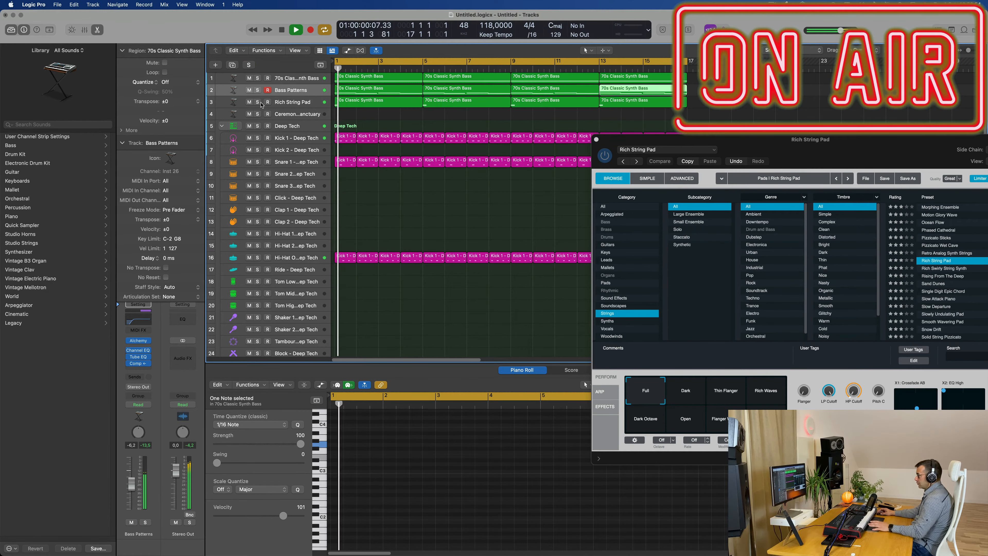
Step: Close the Rich String Pad plug-in window and open Alchemy on the Ceremony Sanctuary track
left_click_drag(837, 148, 470, 239)
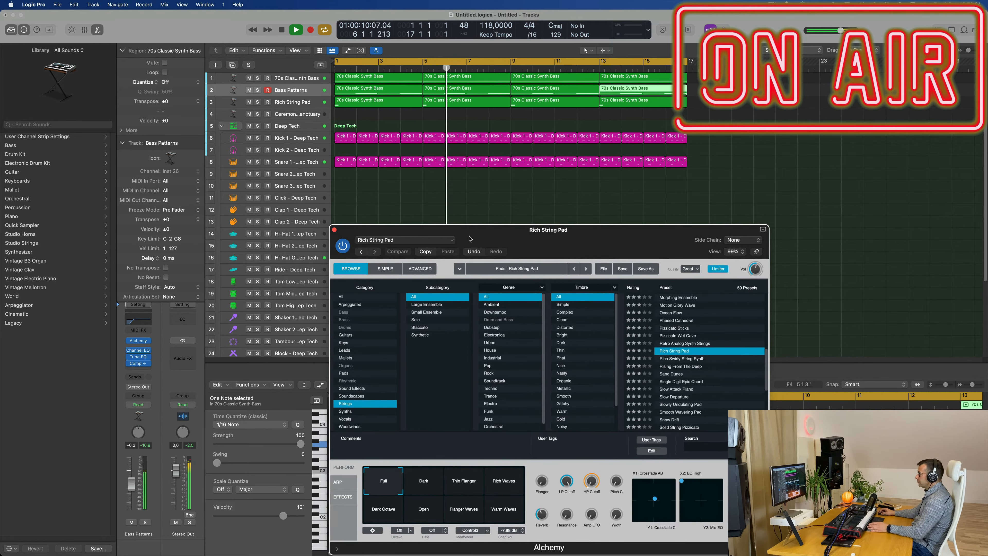
left_click(333, 230)
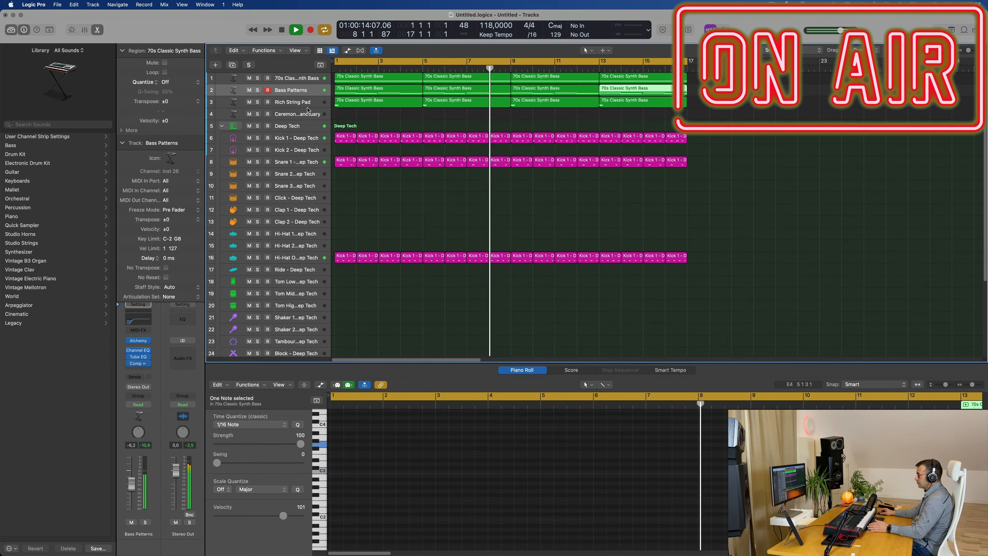
left_click(298, 116)
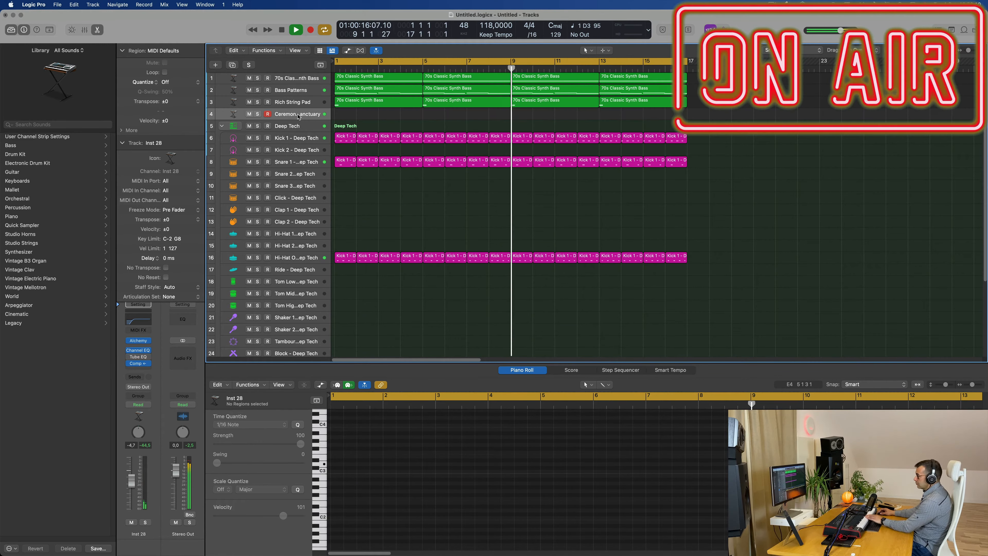
left_click(139, 341)
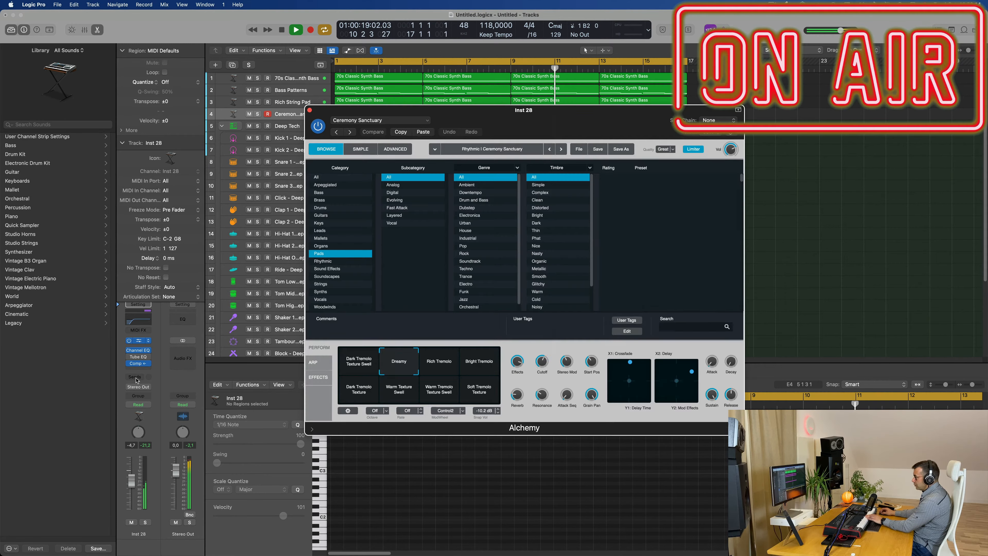
Step: Add a send to Bus 5 on the Ceremony Sanctuary track
left_click(138, 377)
mouse_move(143, 389)
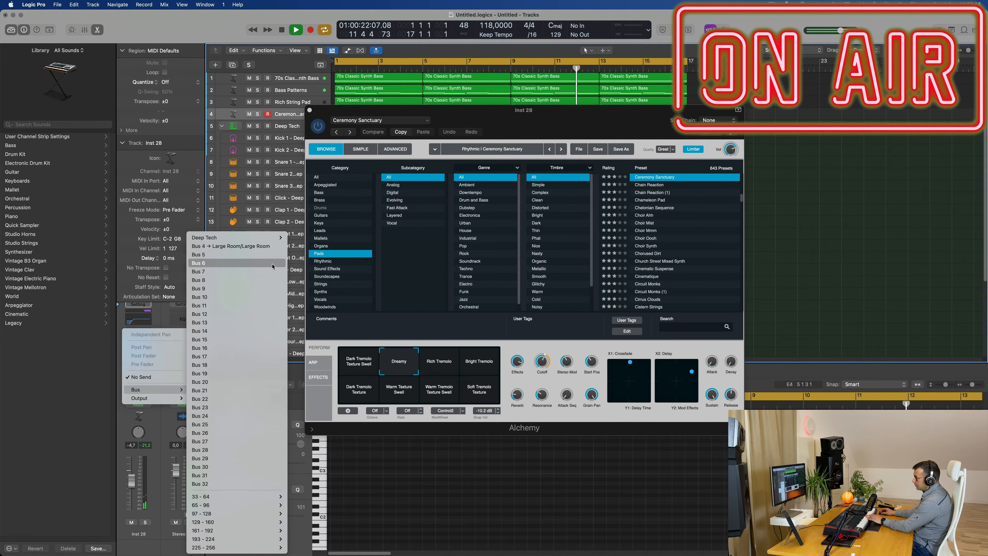
left_click(267, 256)
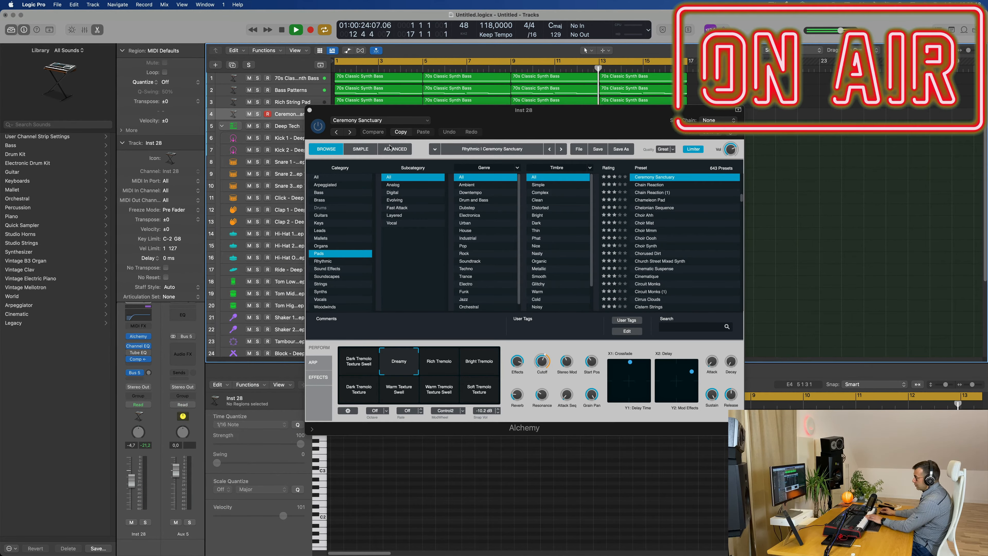
Step: Insert SilverVerb on the Bus 5 aux channel and load its grandiose setting
left_click(185, 362)
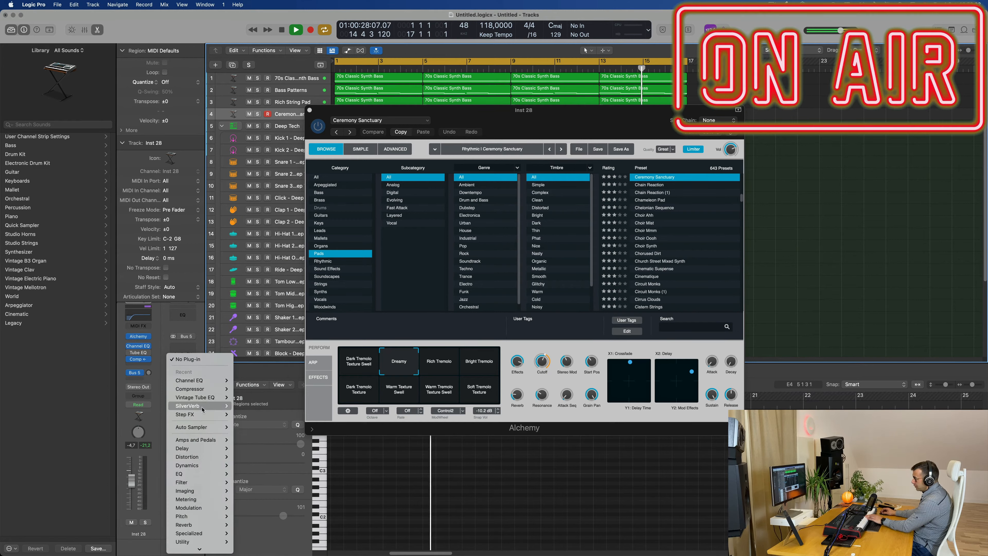
left_click(252, 410)
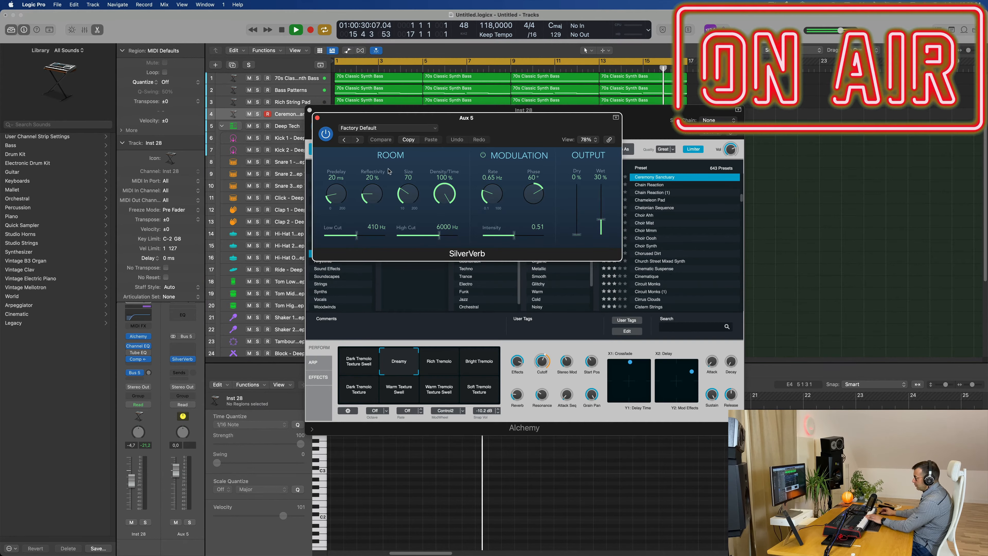
left_click(392, 129)
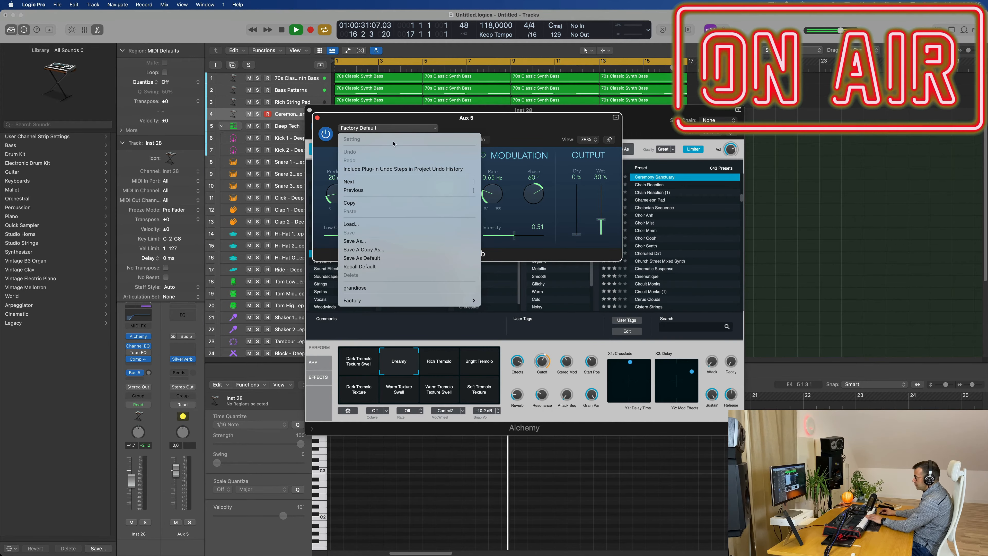
left_click(403, 289)
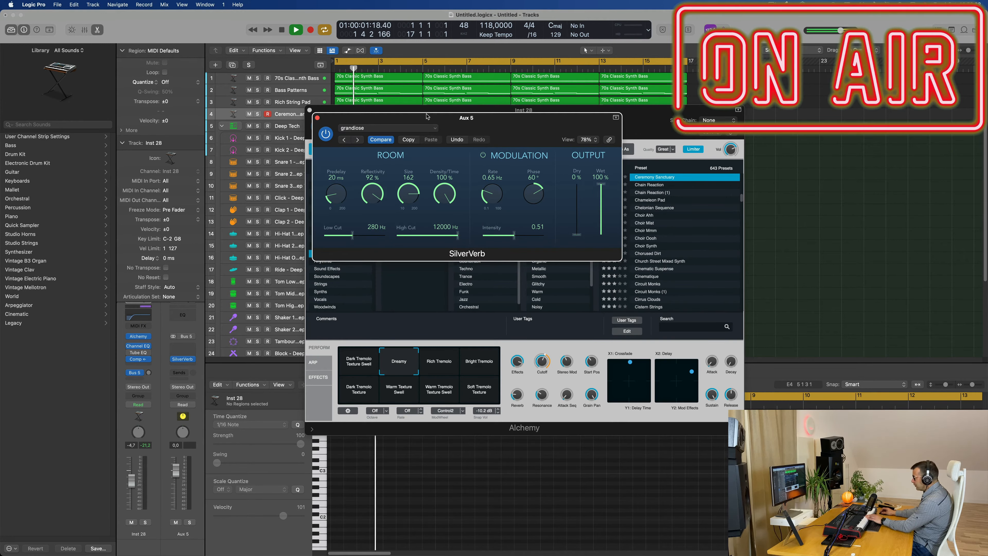
Step: Close SilverVerb and raise the Ceremony Sanctuary track's Bus 5 send level to about -7 dB
left_click(317, 118)
left_click_drag(327, 110, 533, 138)
left_click_drag(148, 373, 159, 340)
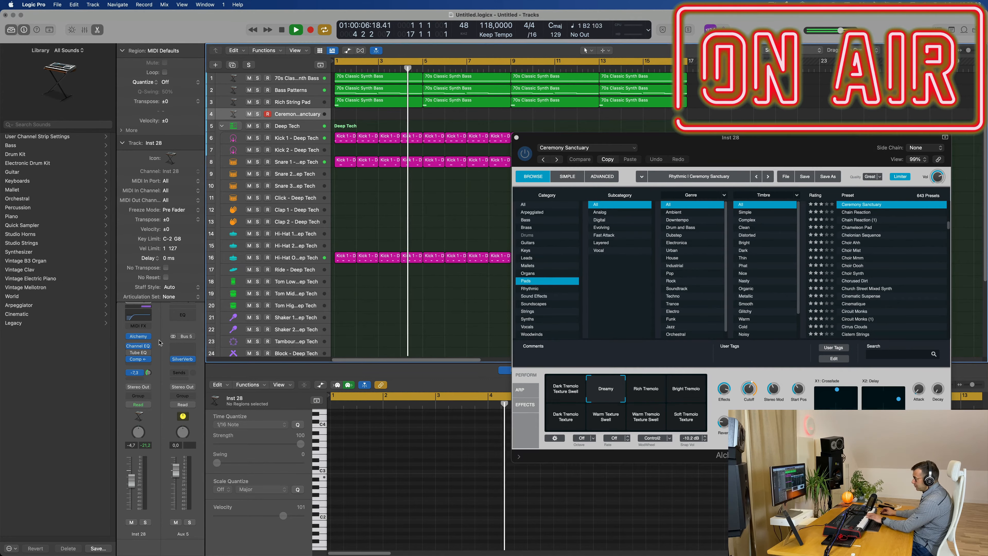
Step: Filter Alchemy's pad presets to the Fast Attack subcategory and load Swirling Combs on the pad track
left_click(139, 337)
left_click(138, 337)
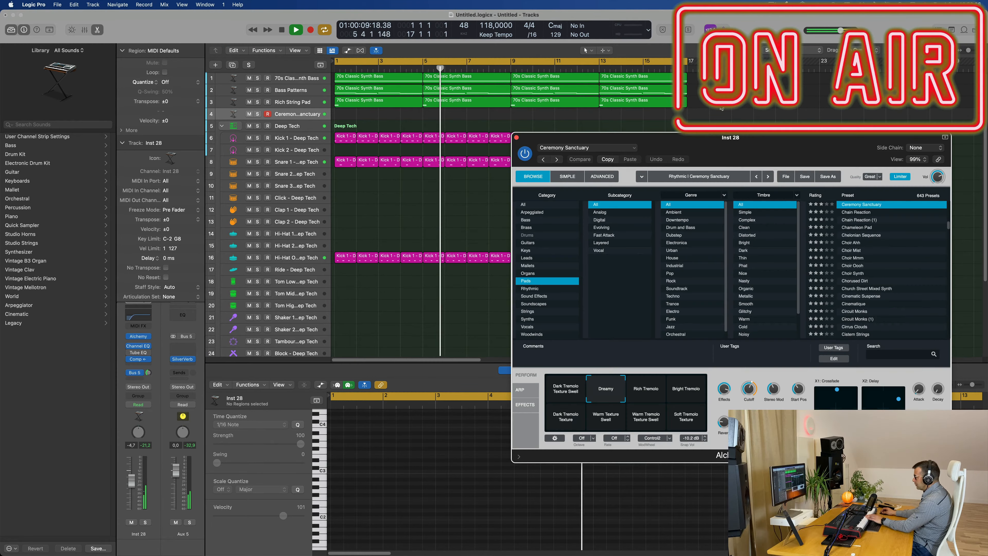
left_click_drag(651, 156, 566, 157)
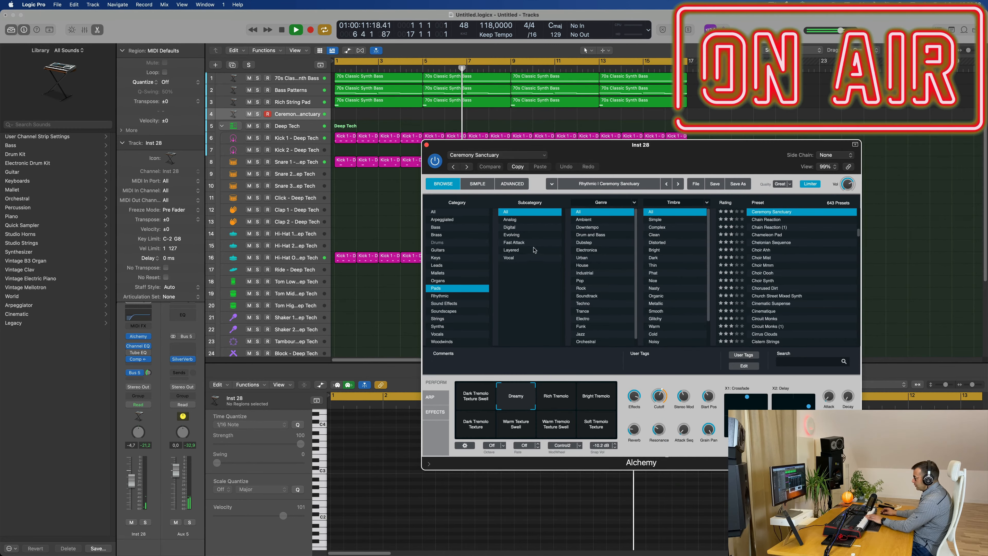
left_click(521, 244)
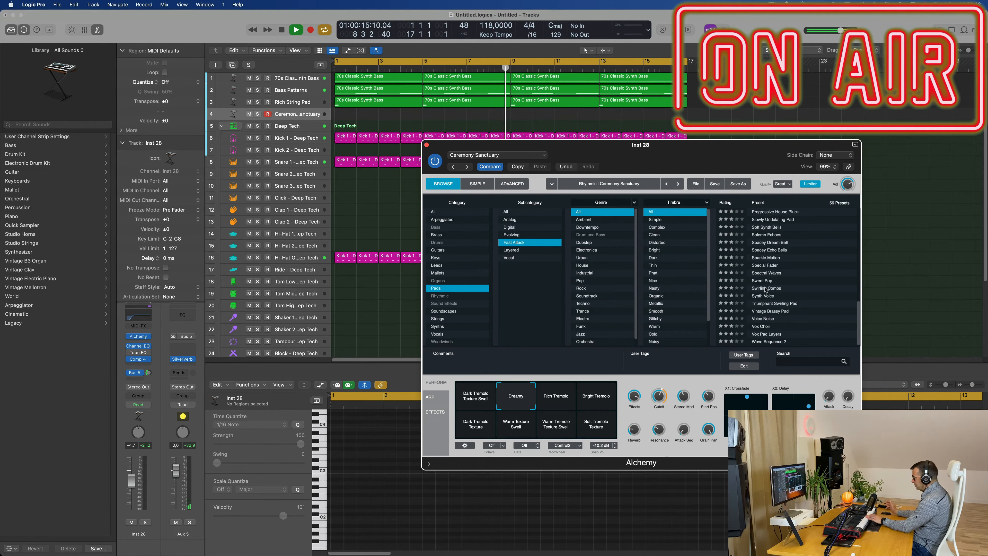
left_click(765, 288)
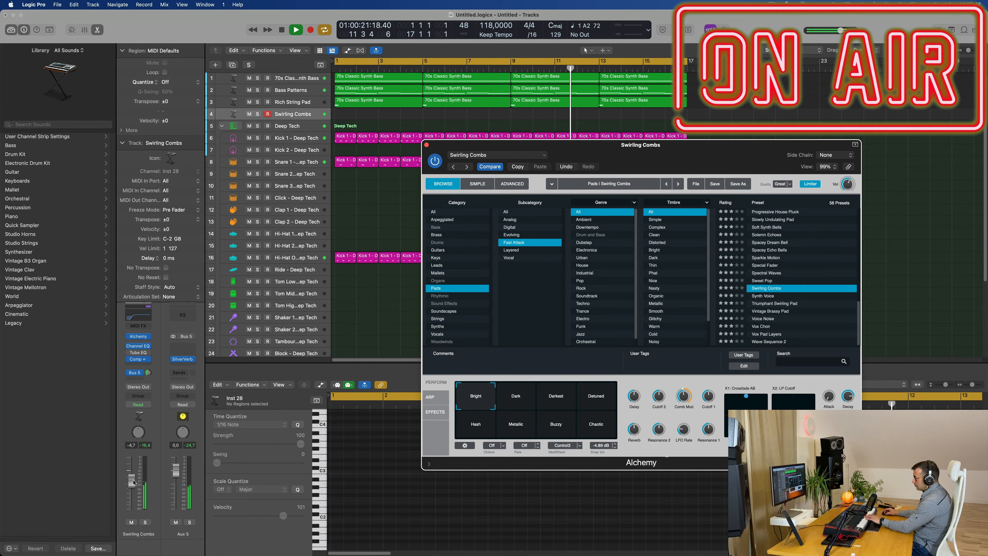
Step: Raise the Swirling Combs track's volume to about -0.1 dB while trying Alchemy's Dark and Darkest snapshots
left_click_drag(131, 475, 133, 475)
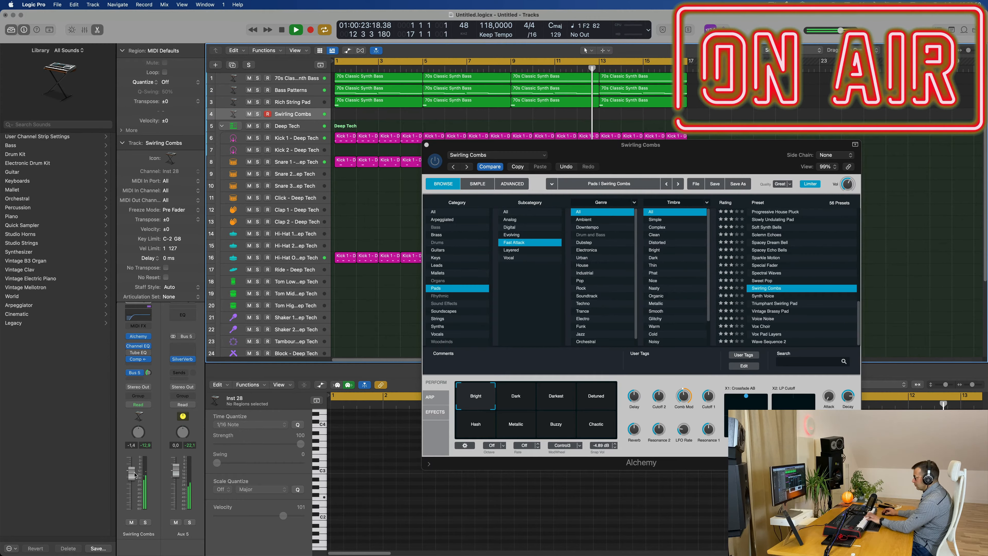
left_click(520, 406)
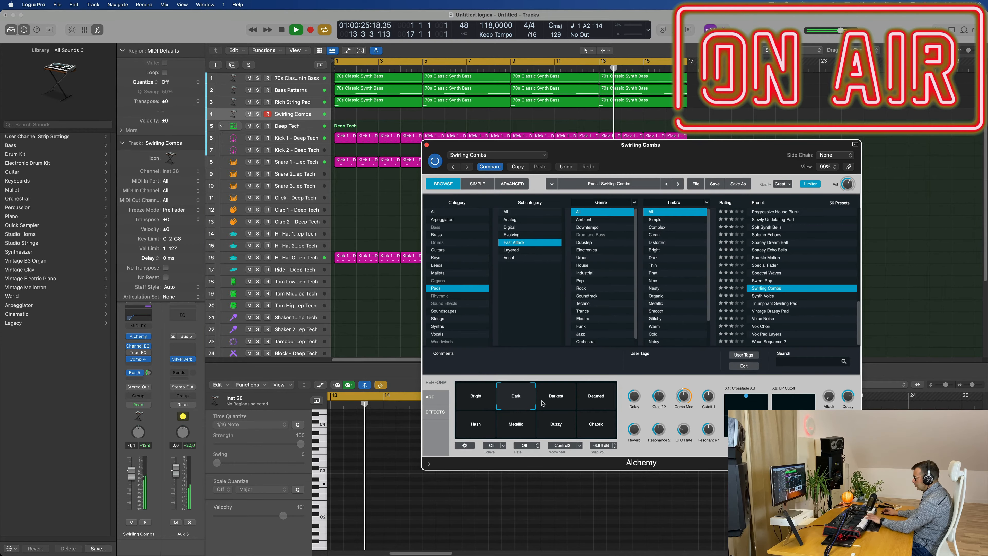
left_click(552, 402)
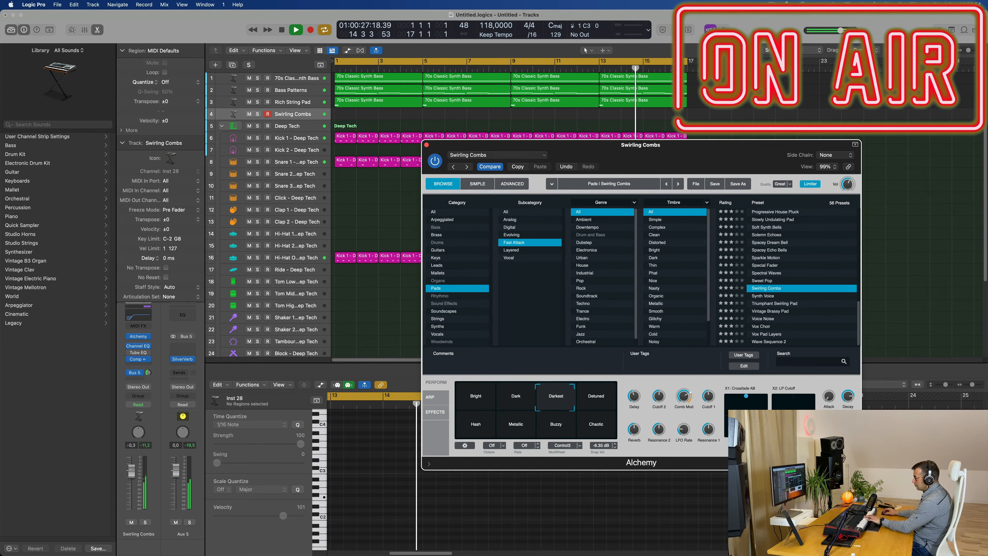
left_click_drag(130, 473, 130, 471)
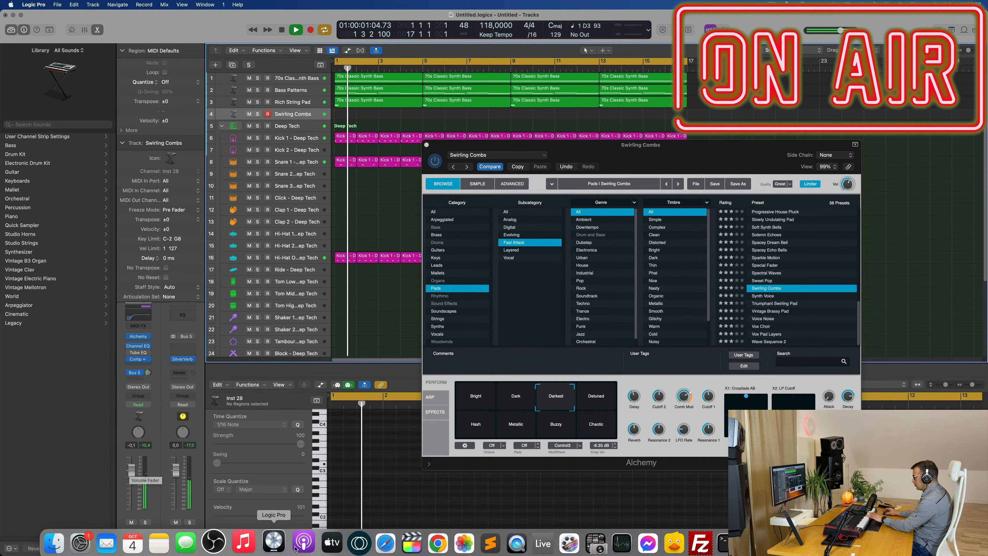
Step: Audition Alchemy's Detuned, Hash, Metallic, Buzzy and Chaotic snapshots, compare Detuned with Darkest again, and settle on Dark
left_click(593, 402)
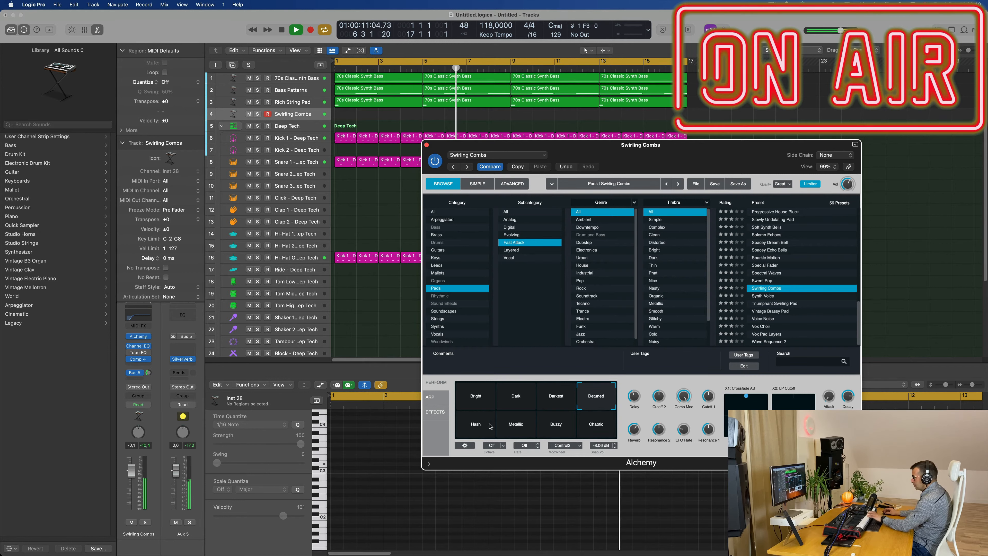
left_click(476, 428)
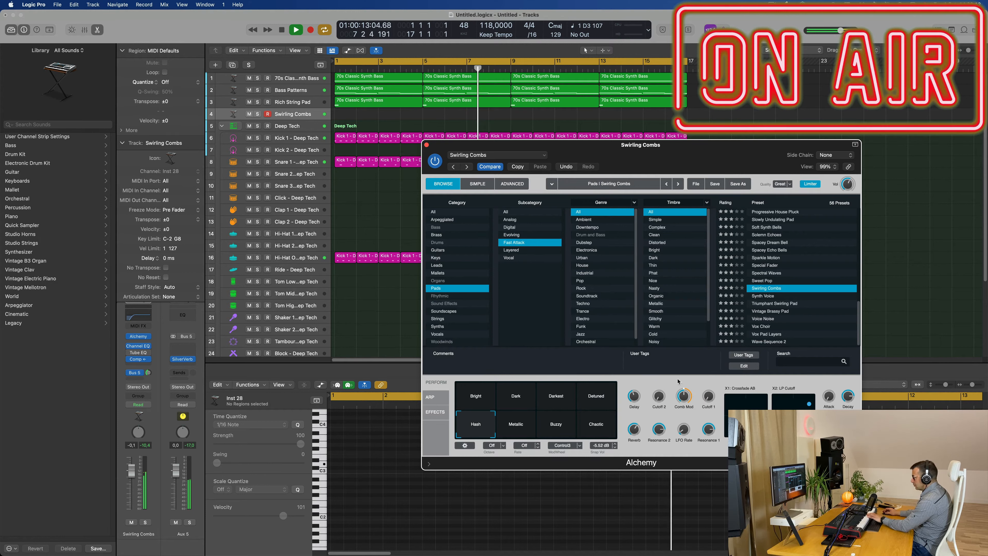
left_click(525, 427)
left_click(561, 427)
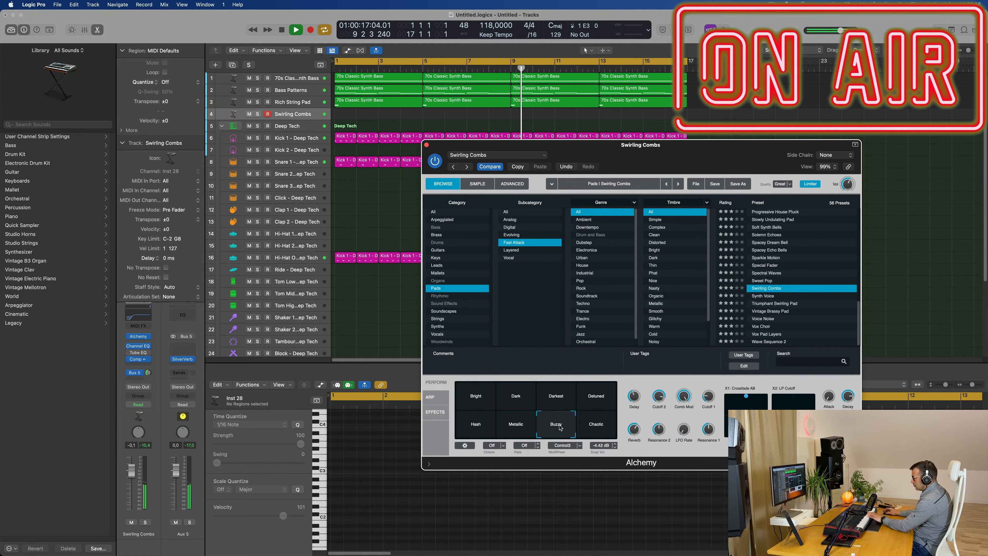
left_click(599, 428)
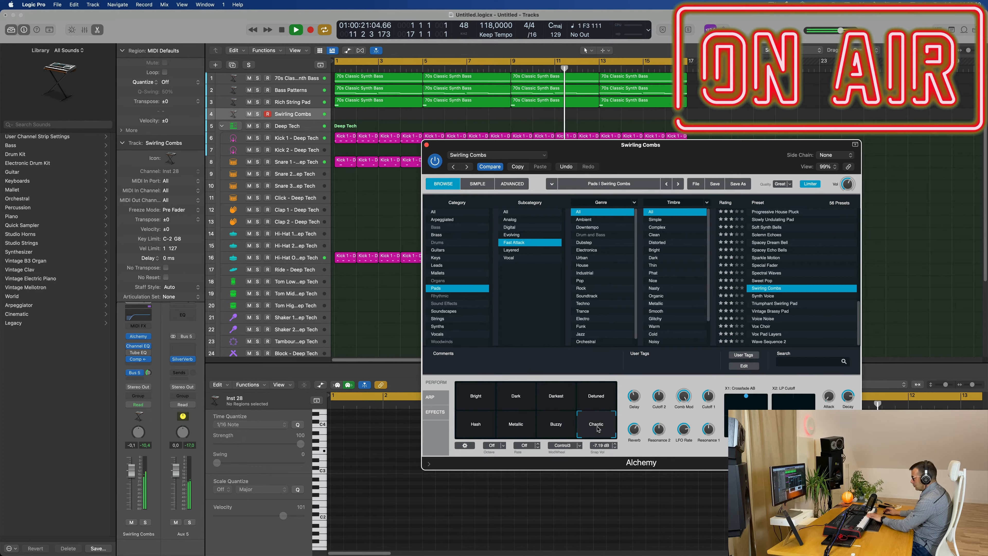
left_click(601, 396)
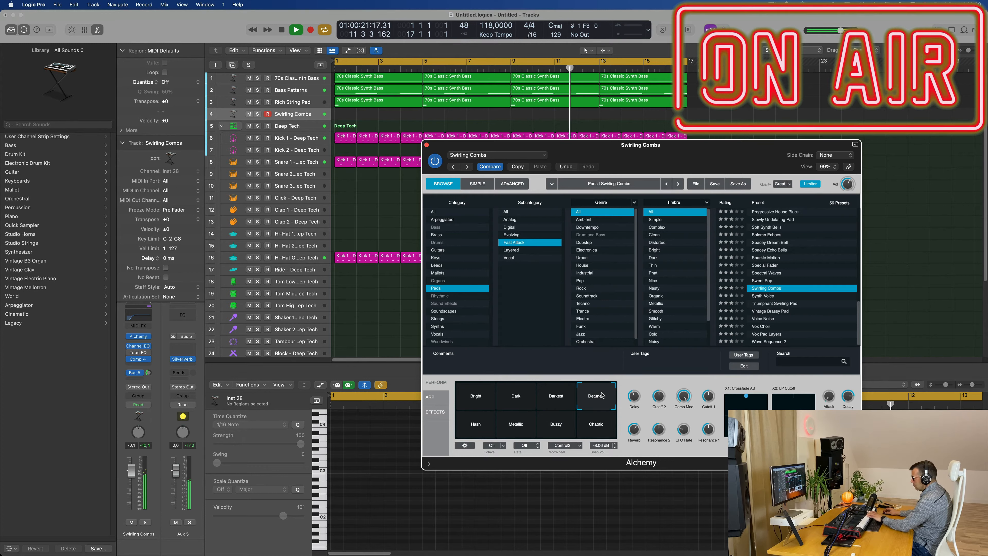
left_click(554, 398)
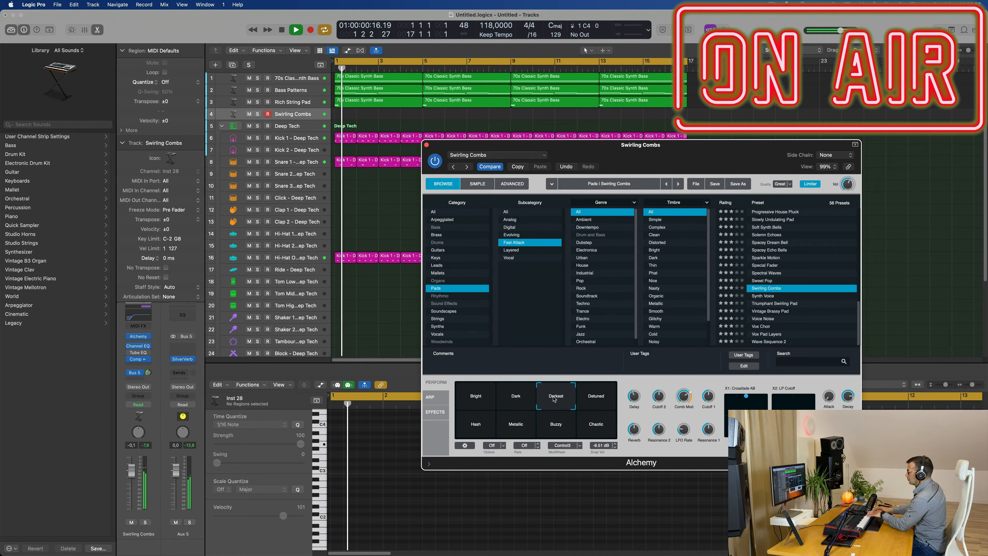
left_click(523, 397)
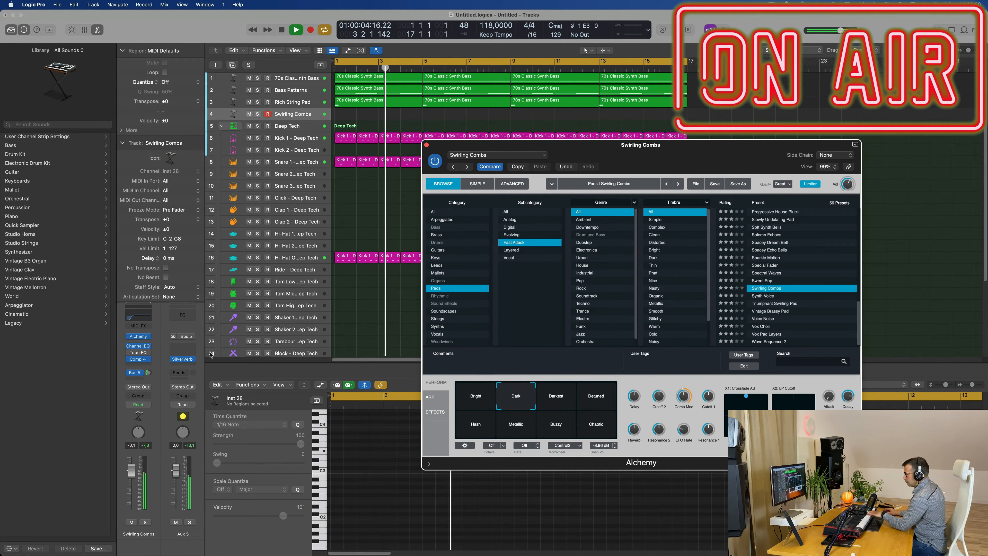
Step: Bypass the Compressor on the Swirling Combs track
left_click(129, 361)
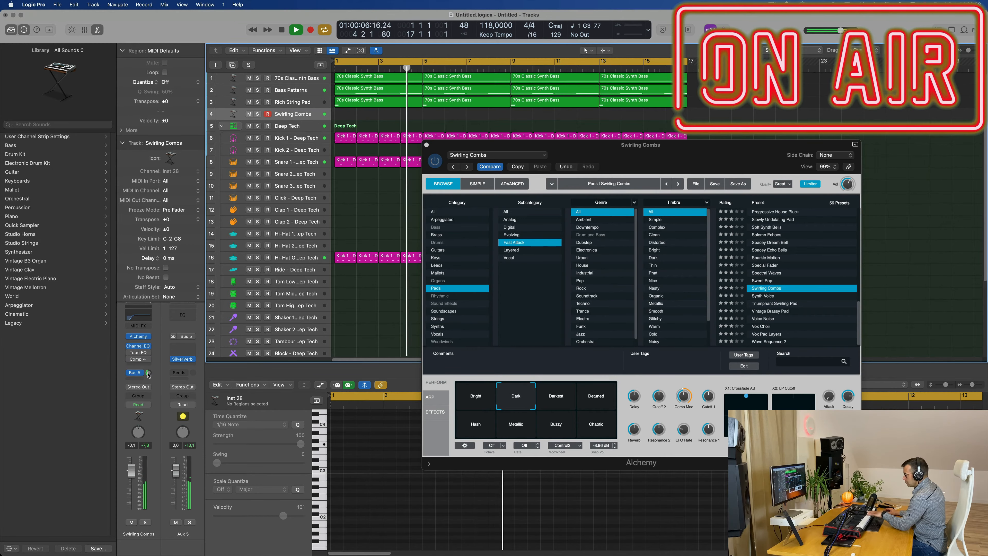
left_click_drag(151, 365, 148, 361)
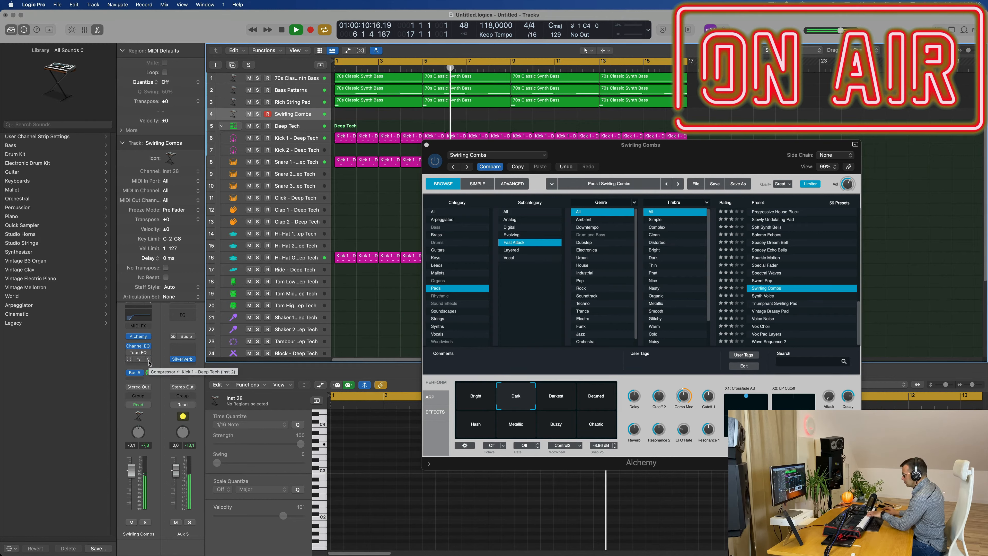
Step: Switch Swirling Combs to its Bright snapshot and lower the track volume to about -3.7 dB
left_click(474, 399)
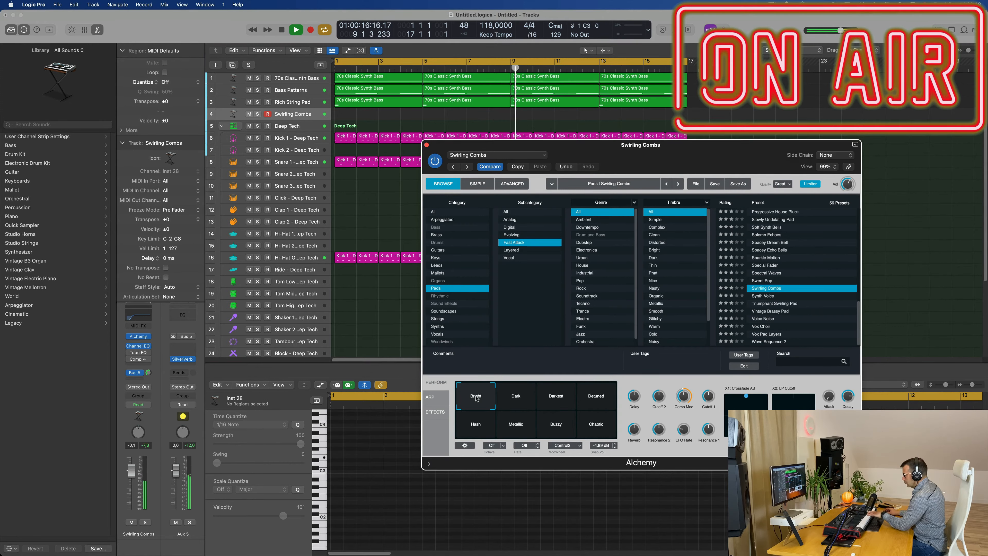
left_click_drag(134, 480, 134, 485)
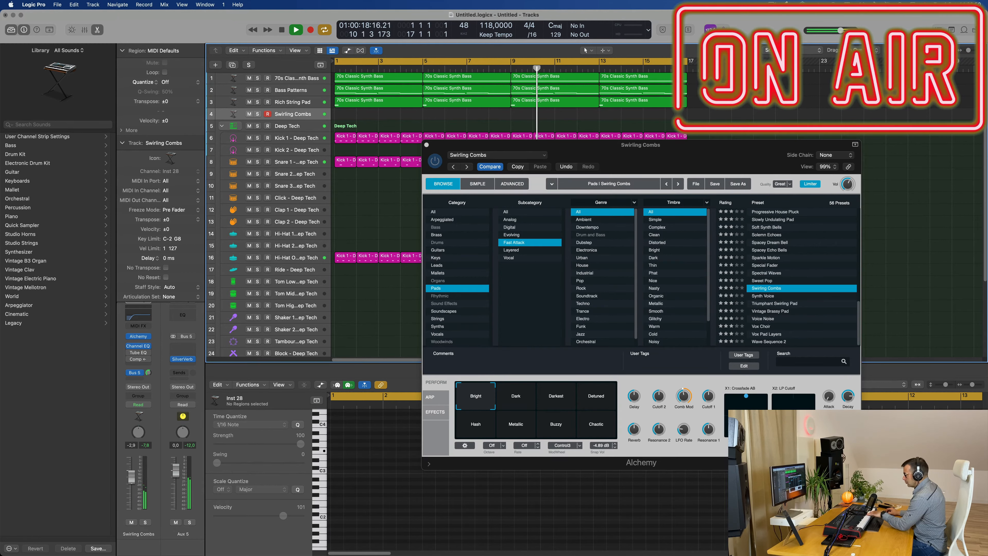
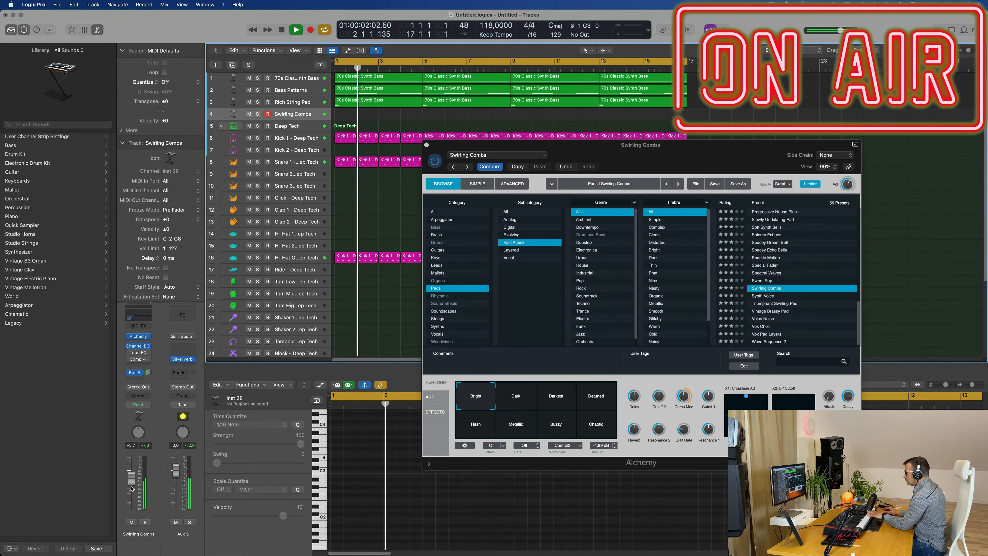
Step: Load the Spectral Waves preset in Alchemy and raise the track's volume to about 2.1 dB
left_click(775, 273)
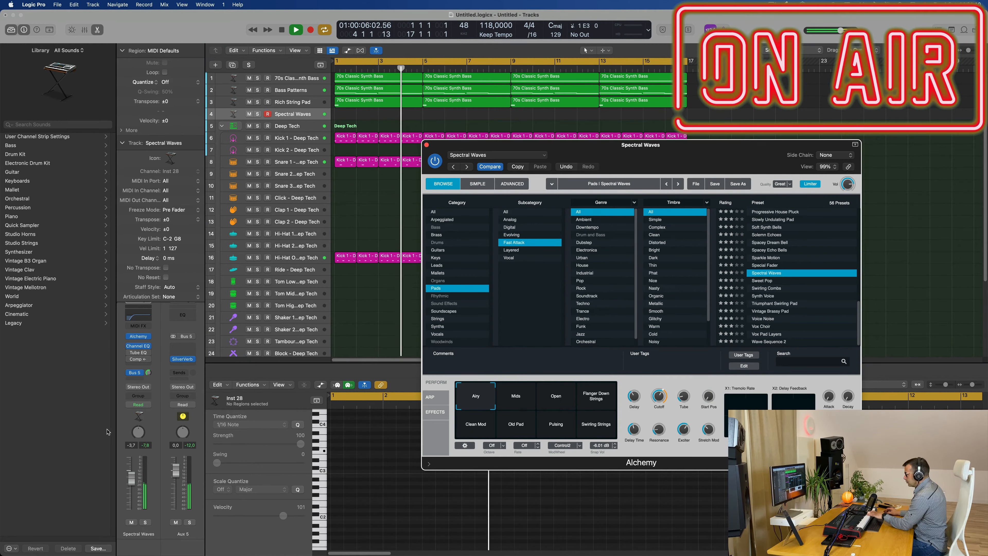
left_click_drag(132, 472, 131, 450)
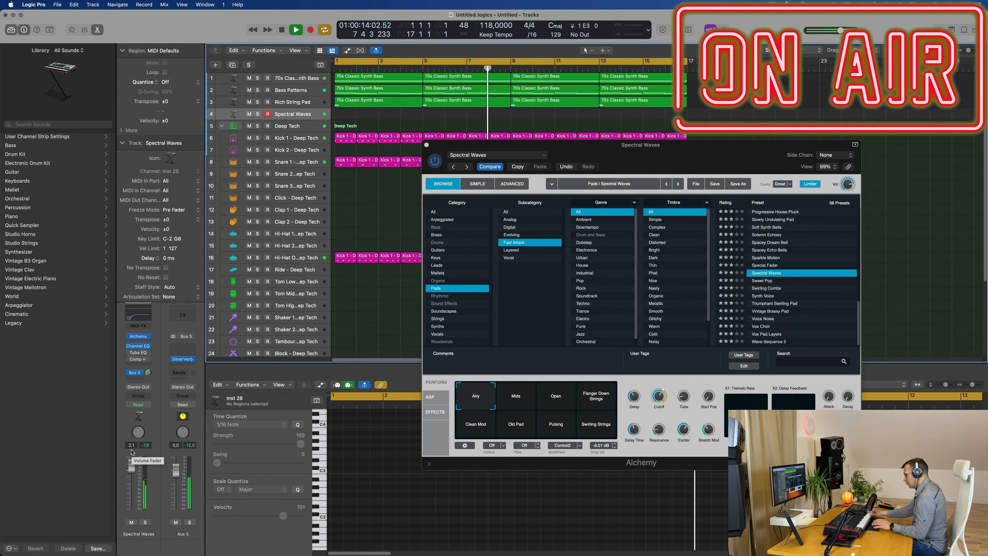
Step: Record a melodic MIDI part on the Spectral Waves track, playing through to the end of the 16-bar cycle
key("r")
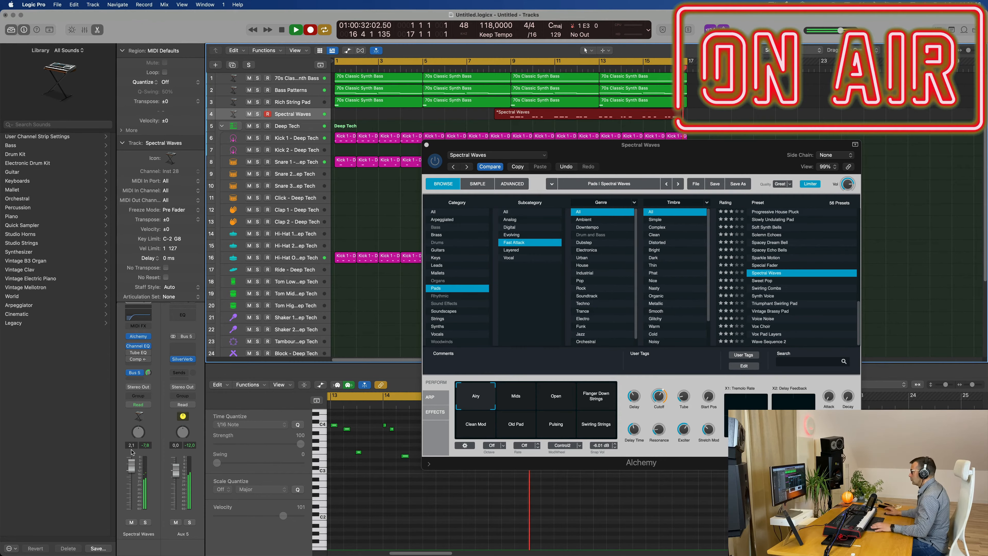
key("space")
Step: Split the recorded Spectral Waves region at bar 13 and move its second part to bar 1
left_click(600, 113)
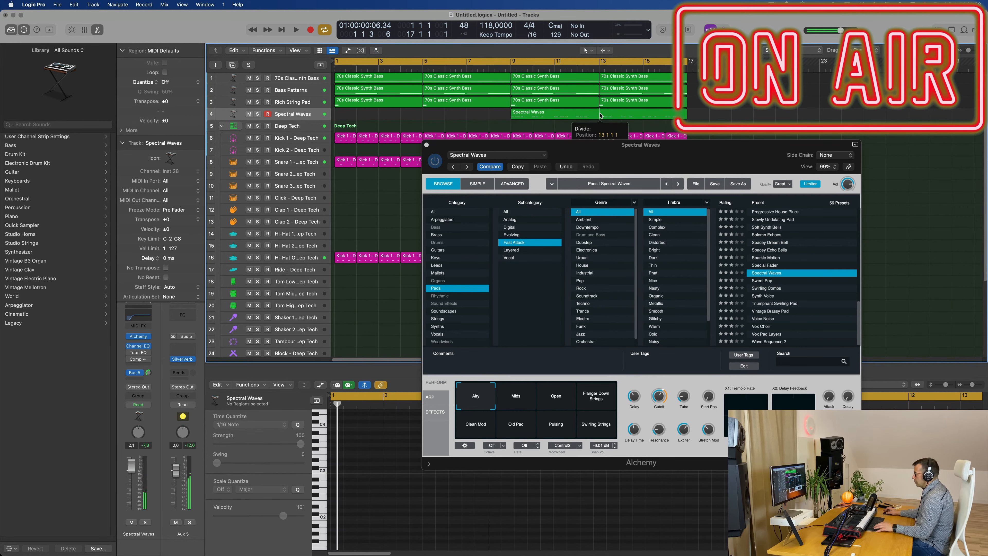
left_click(555, 195)
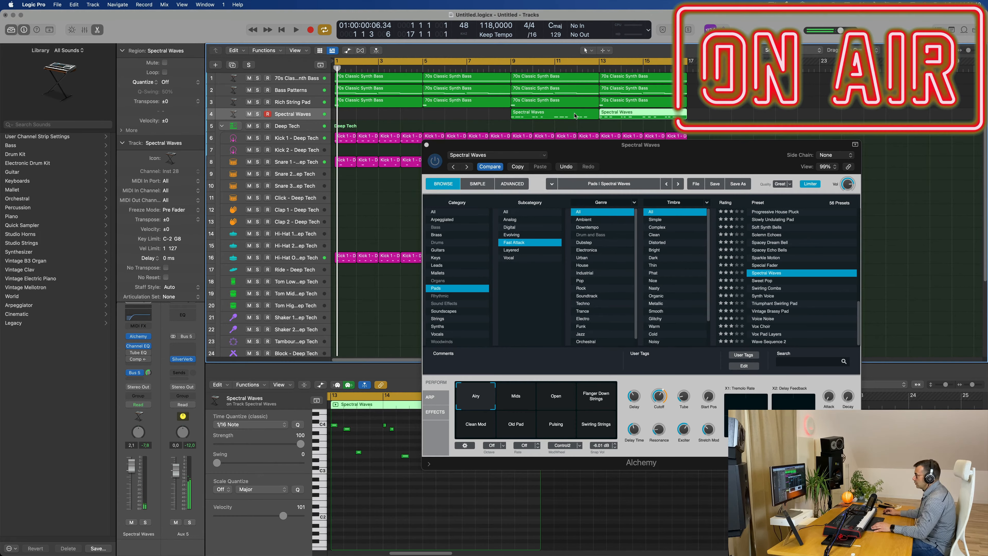
left_click_drag(645, 118, 379, 114)
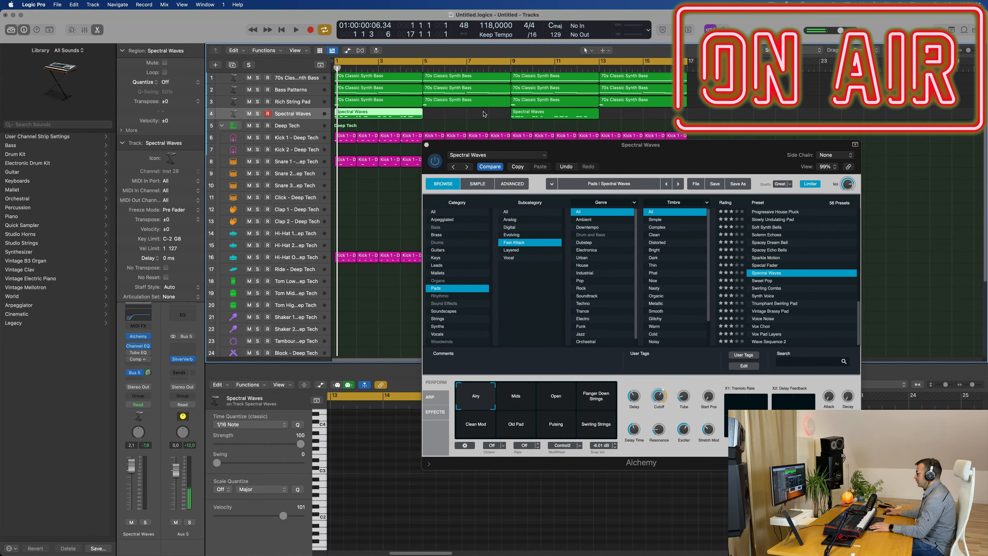
Step: Delete the leftover Spectral Waves region at bar 9
left_click(548, 117)
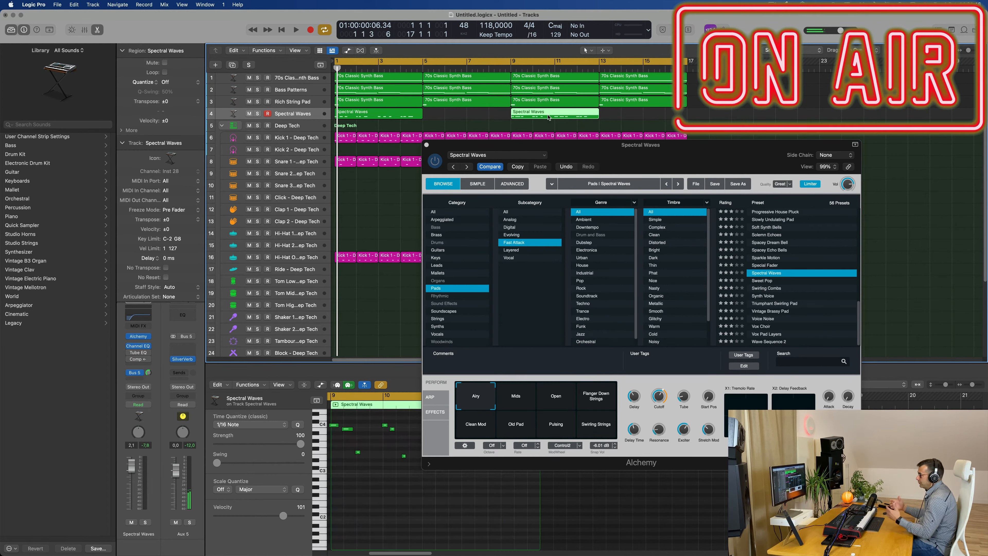
key("Delete")
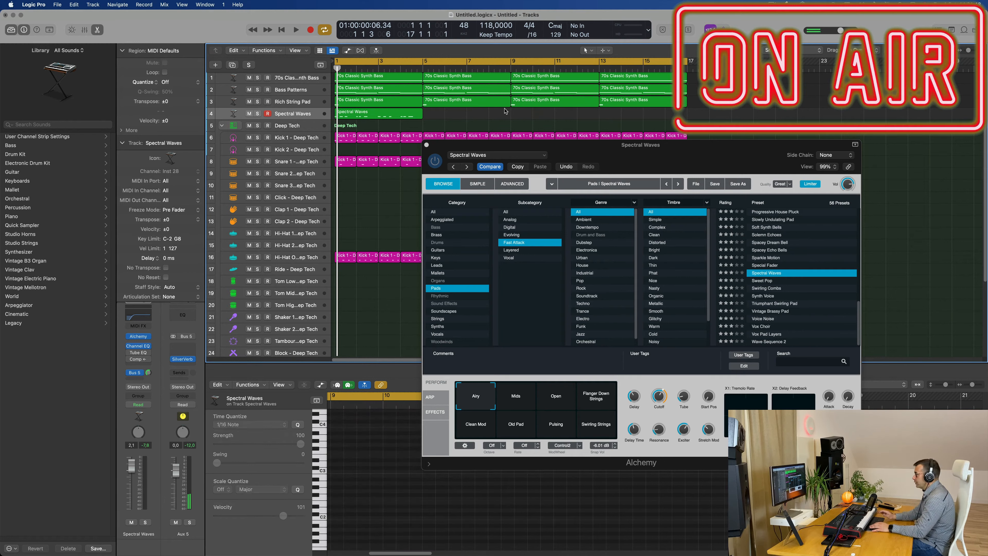
Step: Show the bar 1 Spectral Waves region in the Piano Roll, clear the Alchemy window out of its way, and select all notes
left_click(385, 103)
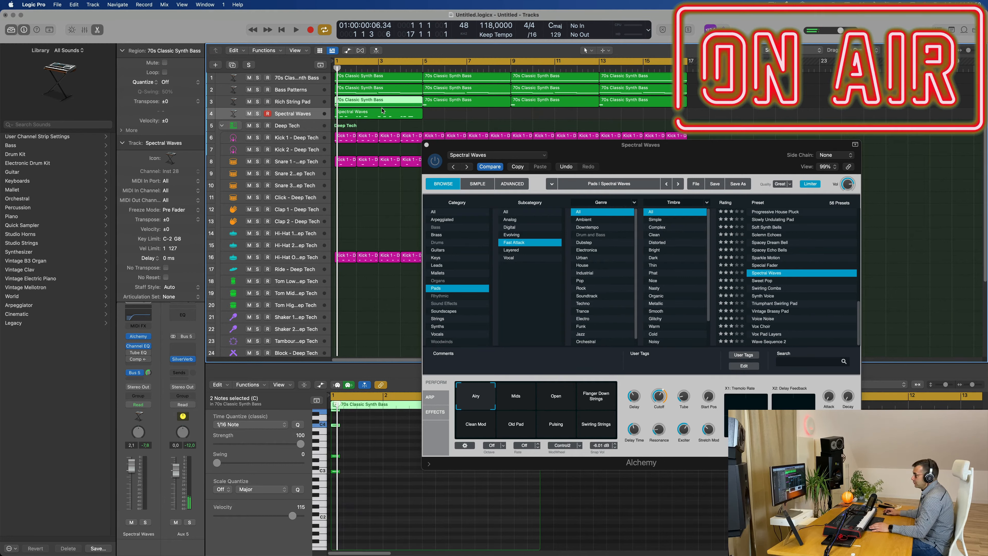
left_click(382, 111)
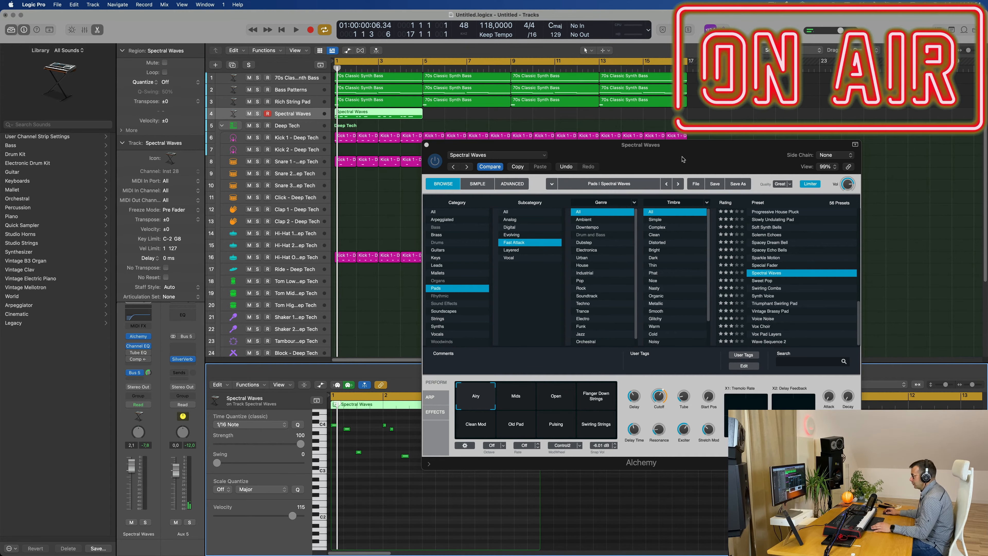
left_click_drag(682, 159, 794, 88)
left_click(415, 502)
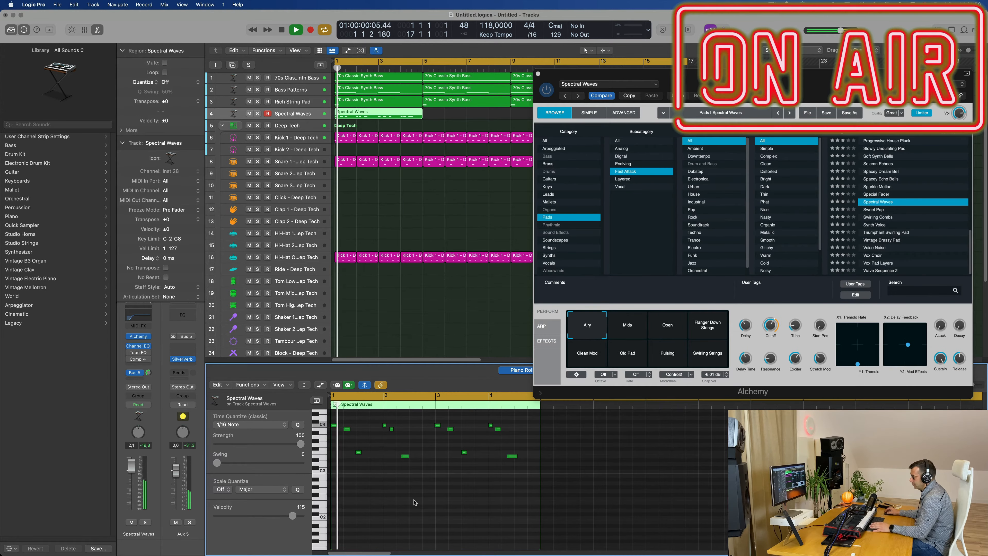
key("super+a")
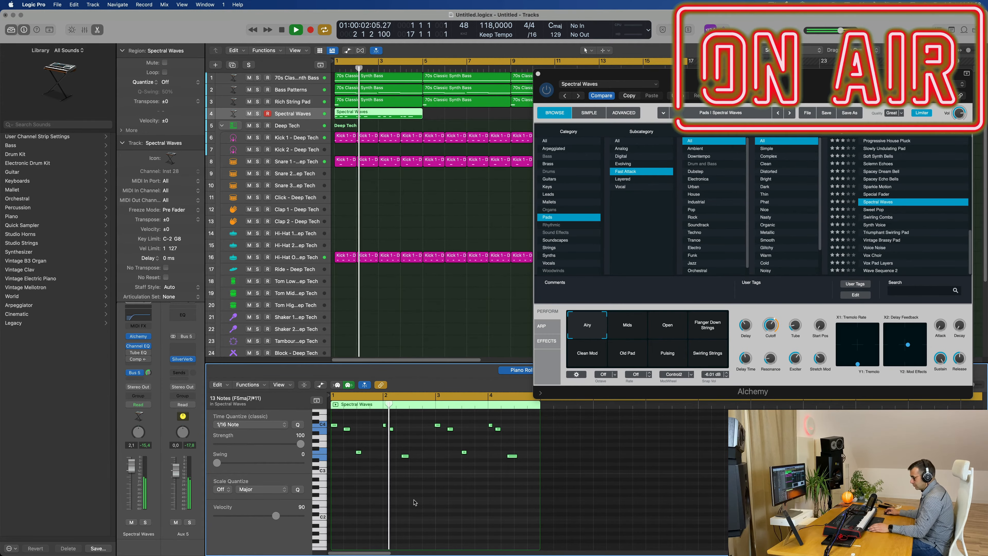
left_click(423, 501, "ctrl+alt")
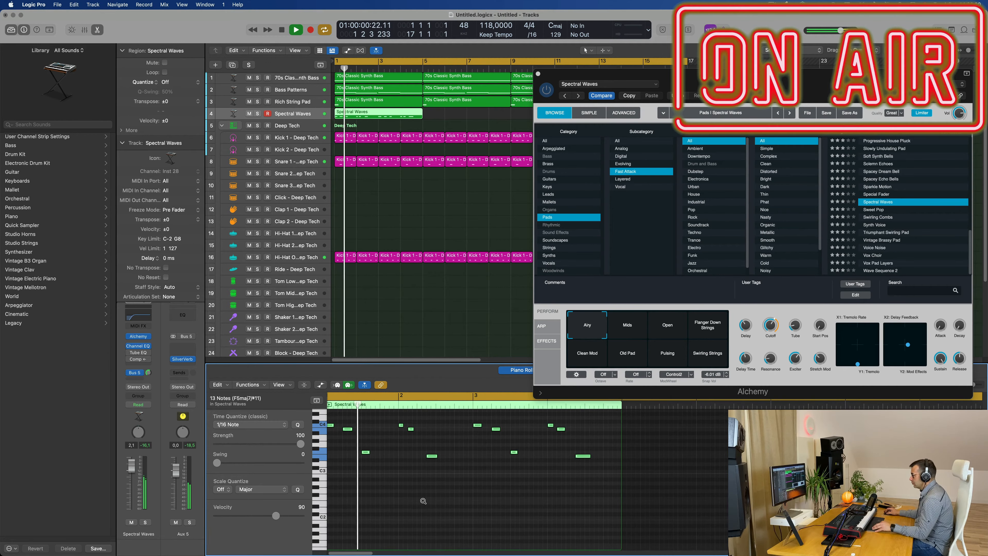
left_click(423, 501, "ctrl+alt")
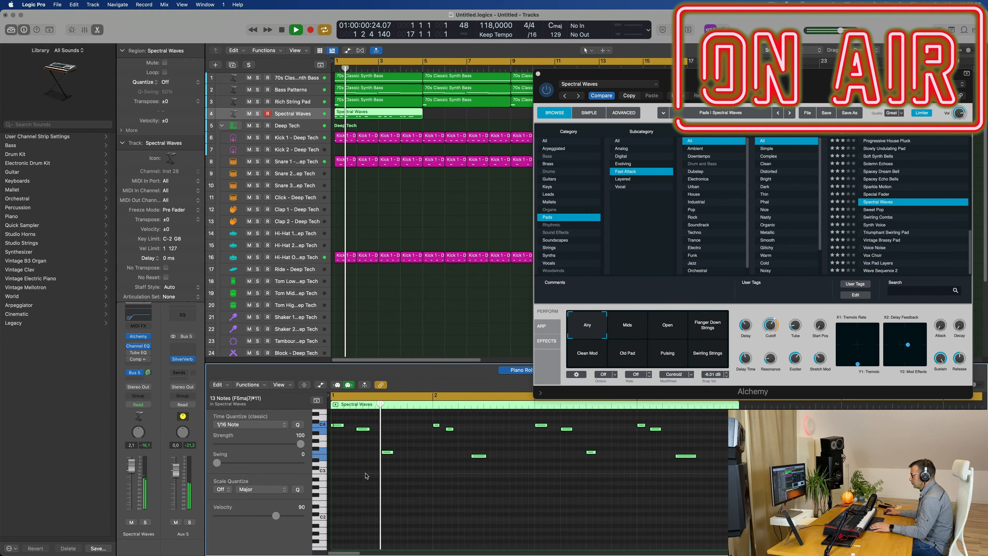
Step: Delete the longer of the two overlapping notes at bar 1 and lengthen the remaining short one
left_click(337, 425)
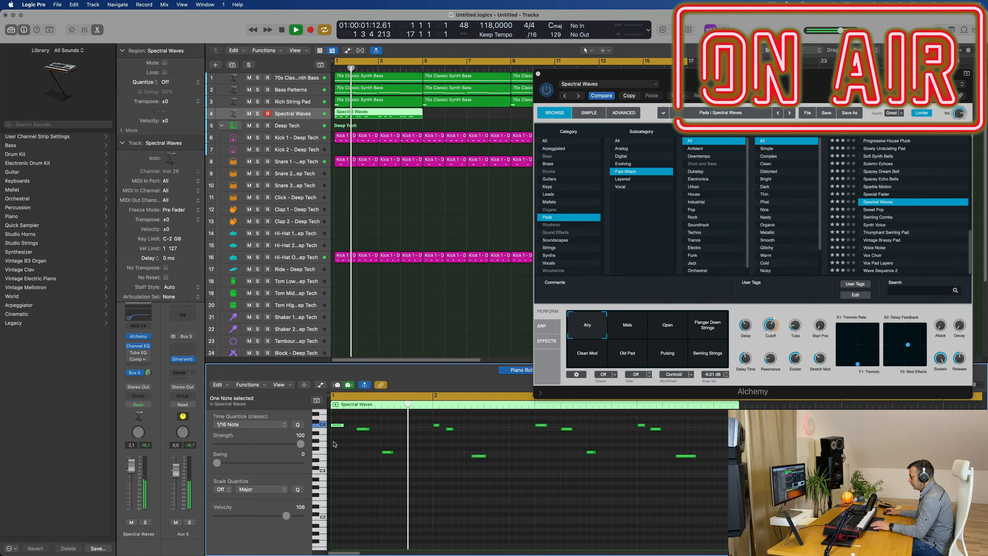
key("Delete")
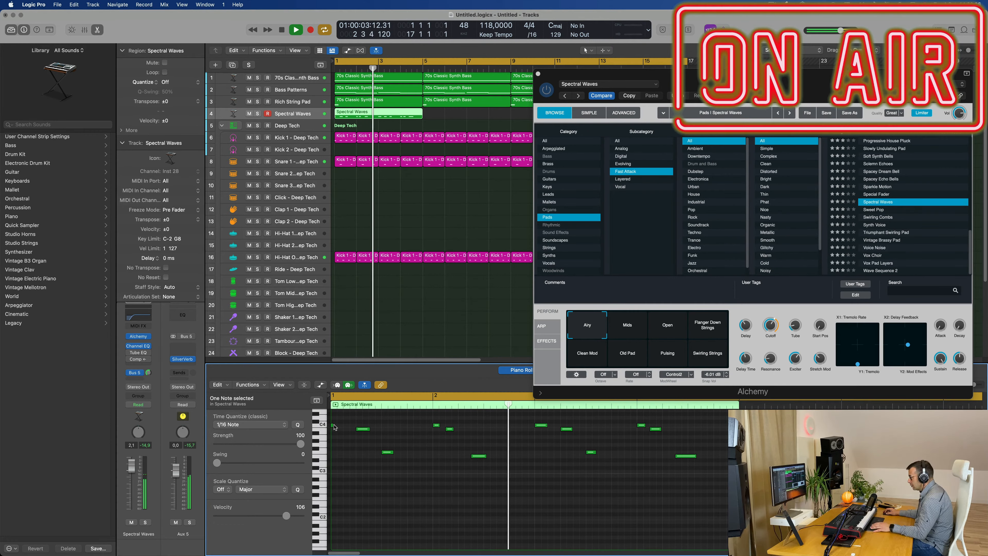
left_click_drag(335, 427, 350, 428)
Step: Replay the Spectral Waves region from its start and inspect its notes around bars 3 and 4
key("space")
key("space")
left_click(374, 474)
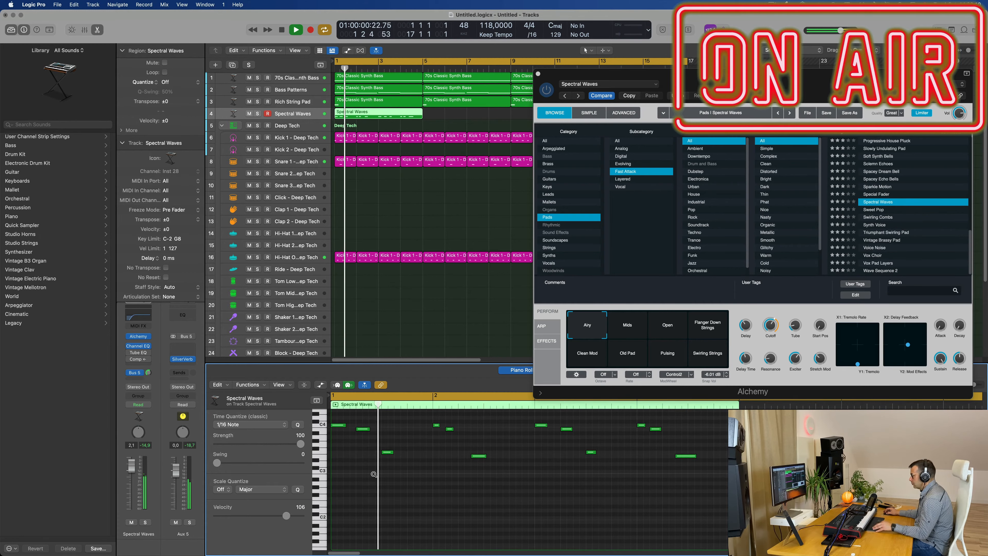
scroll(414, 472, "down", 10)
scroll(396, 473, "up", 4)
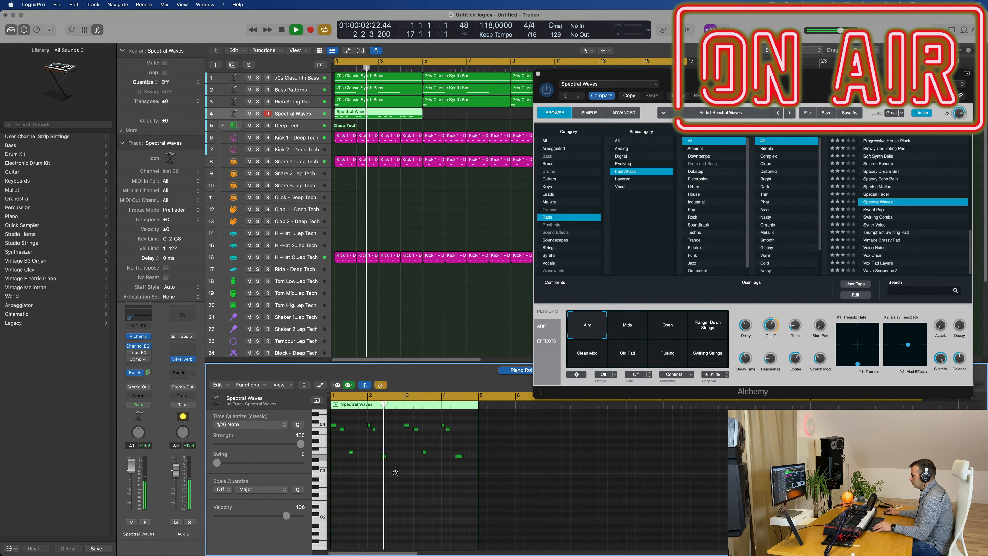
scroll(377, 453, "up", 5)
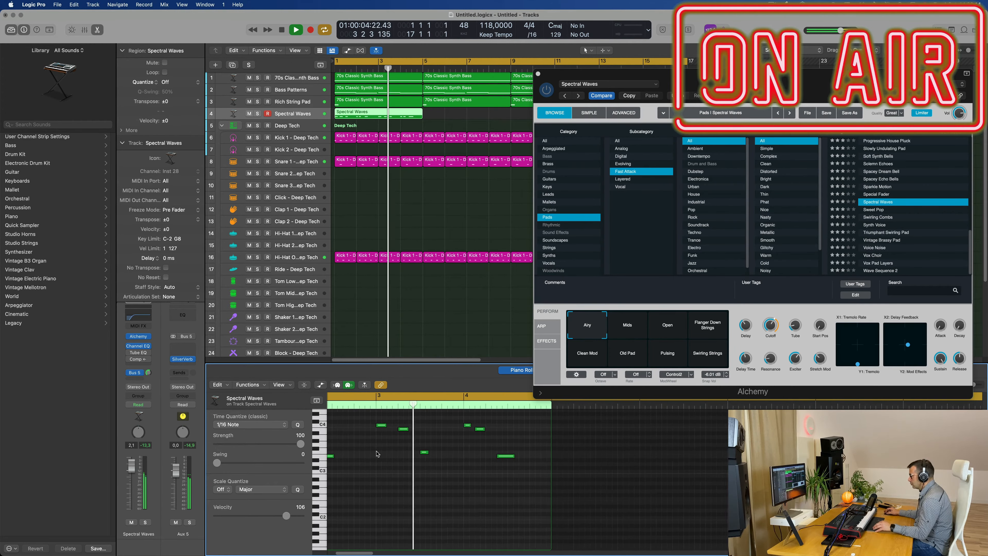
Step: Shorten the low note in the second half of bar 2 in the Spectral Waves region
scroll(377, 454, "left", 5)
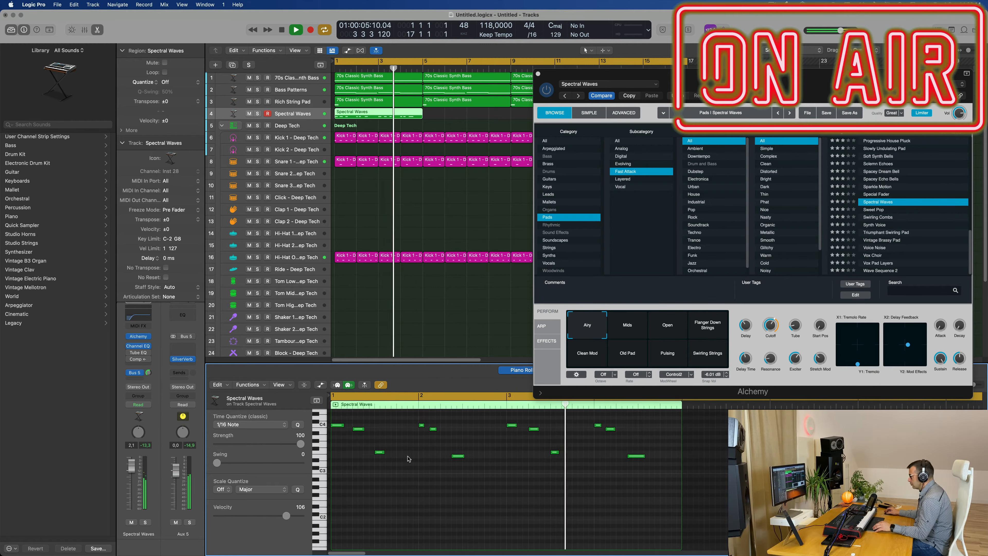
left_click(460, 455)
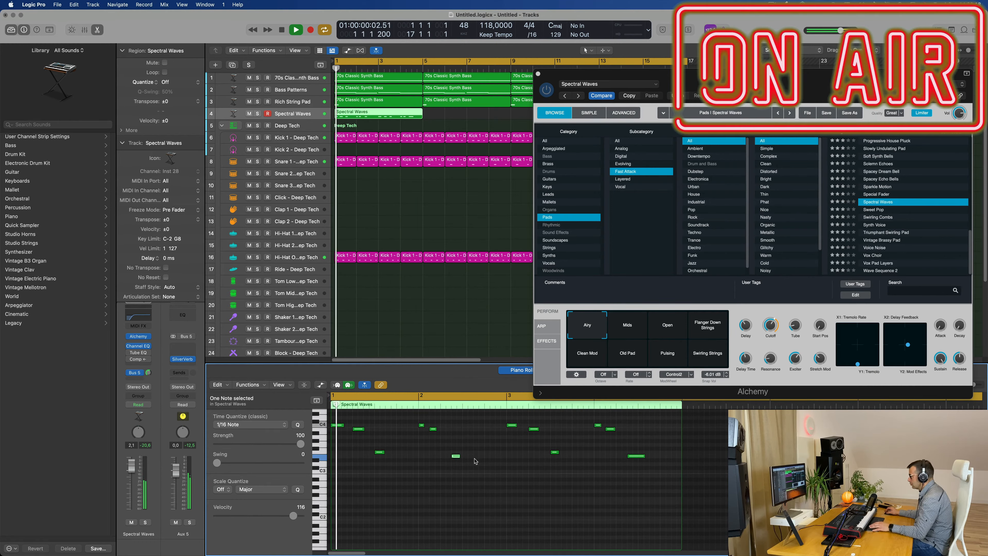
scroll(475, 461, "down", 2)
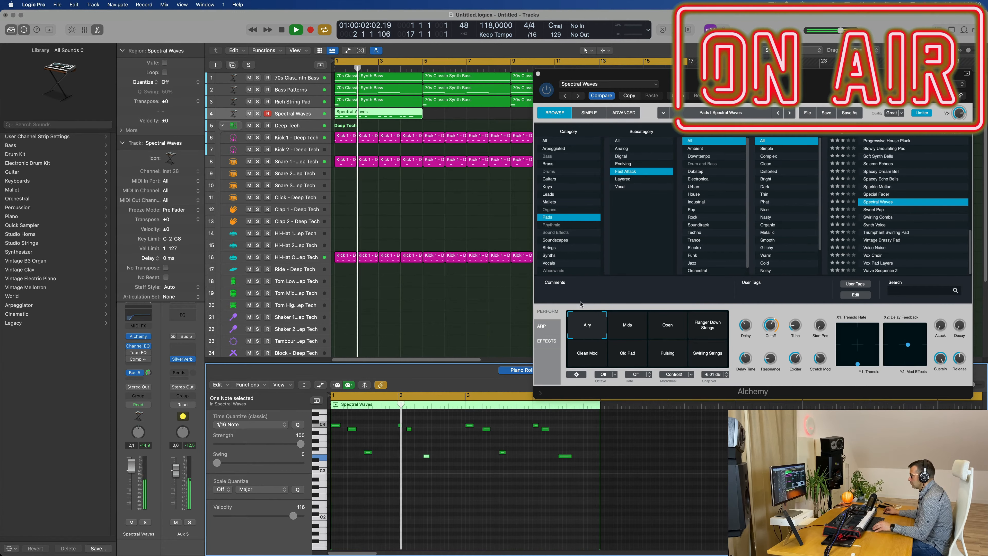
Step: Set Alchemy's Cutoff to about 83.8 % on the Spectral Waves track while listening to the loop
left_click_drag(779, 83, 660, 74)
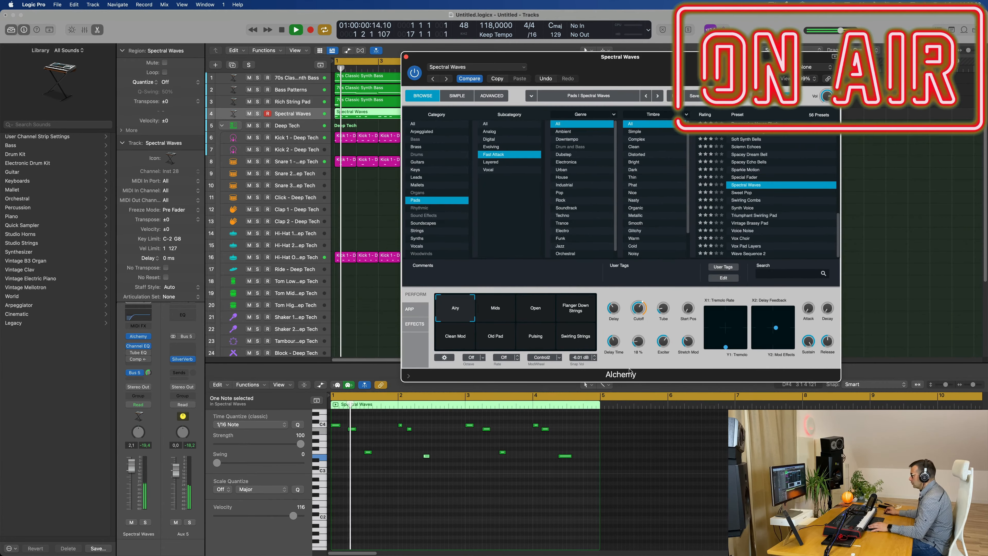
key("space")
mouse_move(640, 311)
key("space")
mouse_move(647, 300)
left_mouse_down()
mouse_move(640, 317)
mouse_move(641, 308)
left_mouse_up()
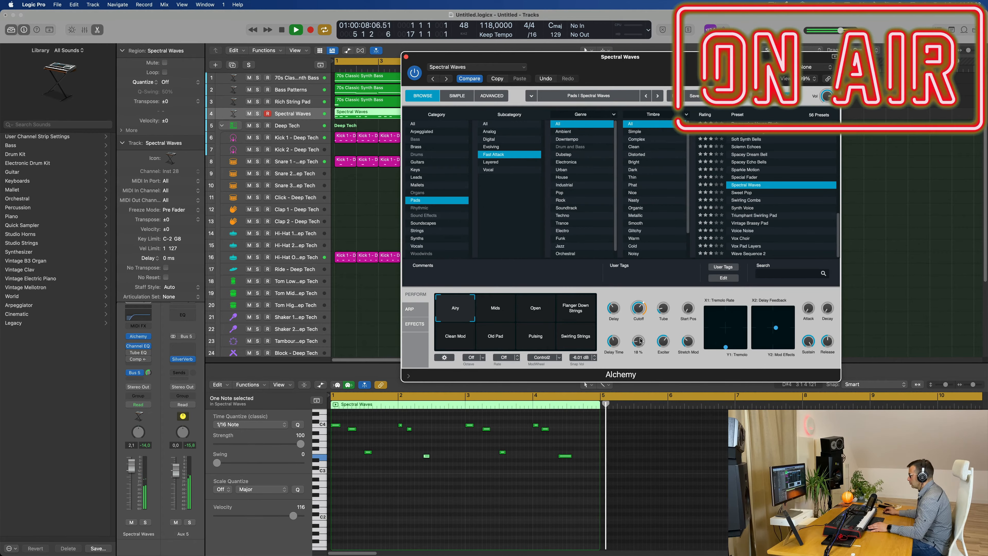
Step: Repeat the Spectral Waves region three times so it fills the arrangement up to bar 17
left_click_drag(627, 60, 889, 71)
key("Return")
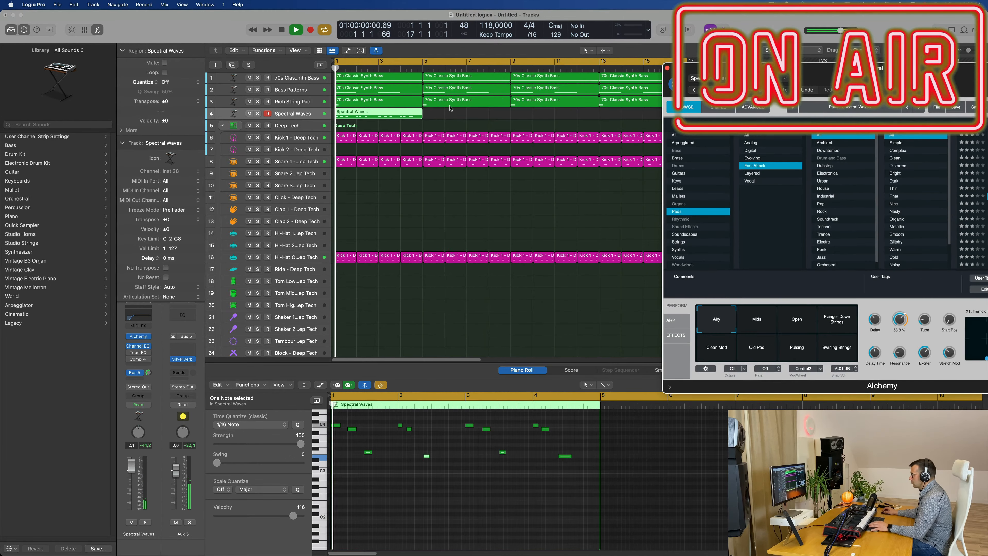
left_click(401, 119)
key("super+r")
key("super+r")
key("super+r")
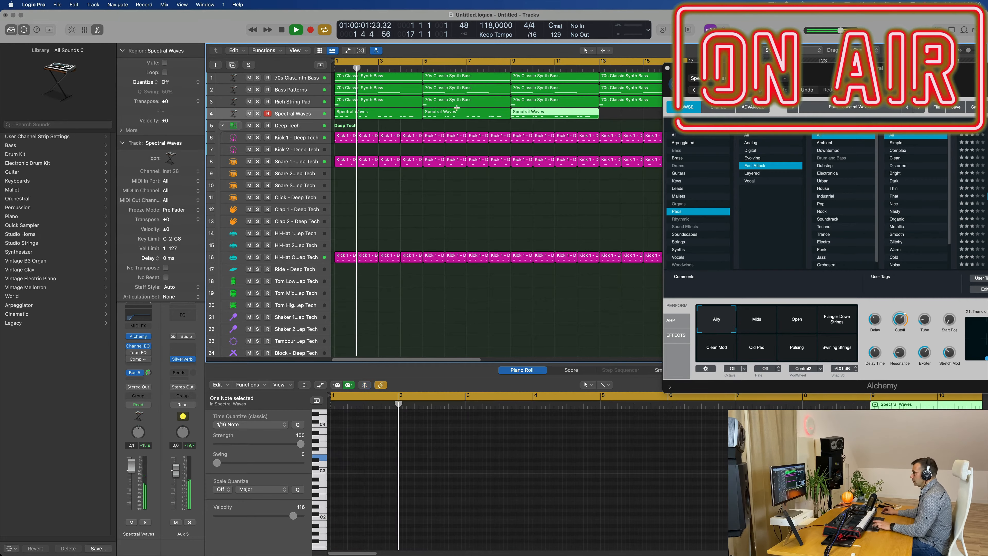
Step: Enlarge the Spectral Waves track's height to several rows, with the Alchemy window moved clear of the track
left_click_drag(755, 75, 344, 284)
key("Return")
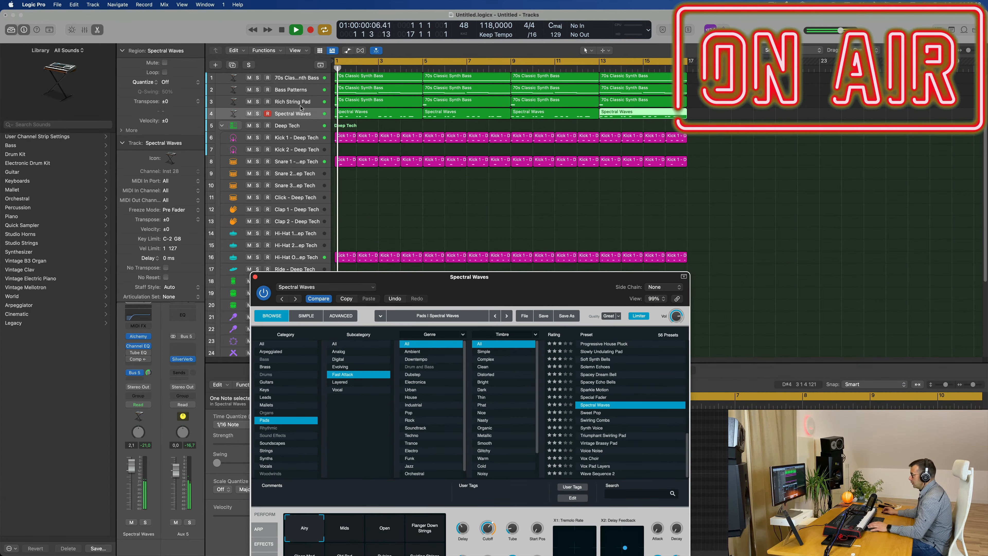
left_click(311, 117)
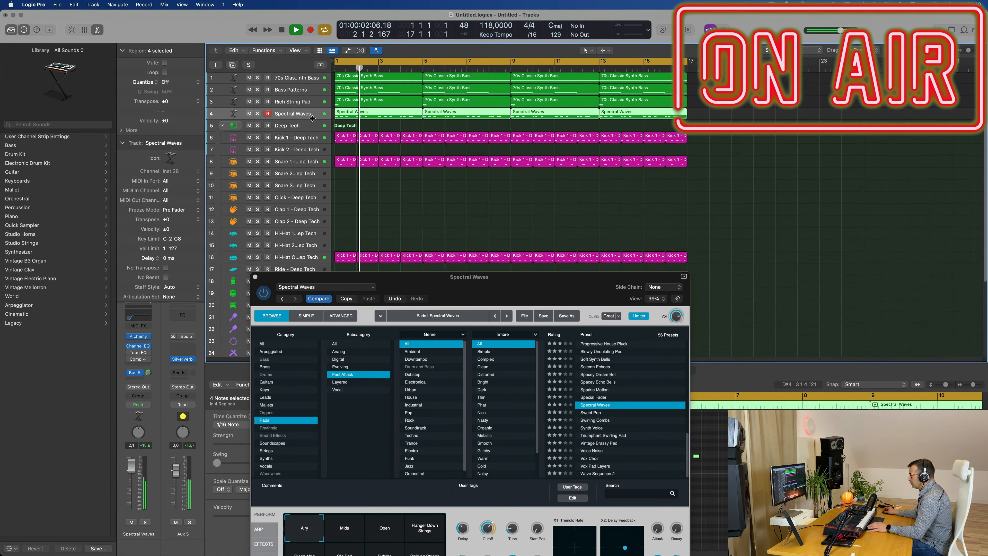
left_click_drag(311, 119, 304, 183)
key("v")
key("space")
key("space")
key("v")
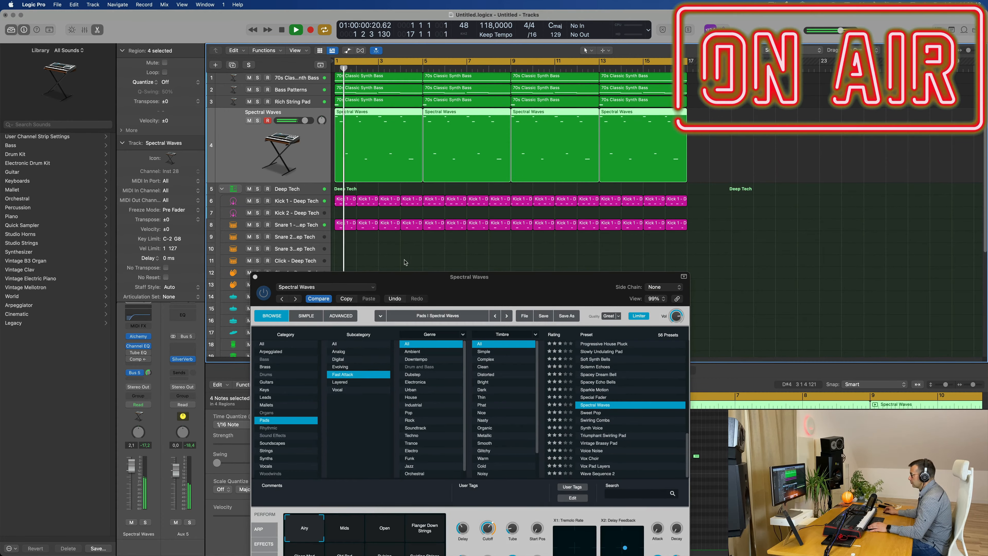
left_click_drag(405, 276, 495, 167)
Step: Show the Spectral Waves track's Alchemy instrument and set the track's Bus 5 send level to -4.2 dB
key("v")
key("Return")
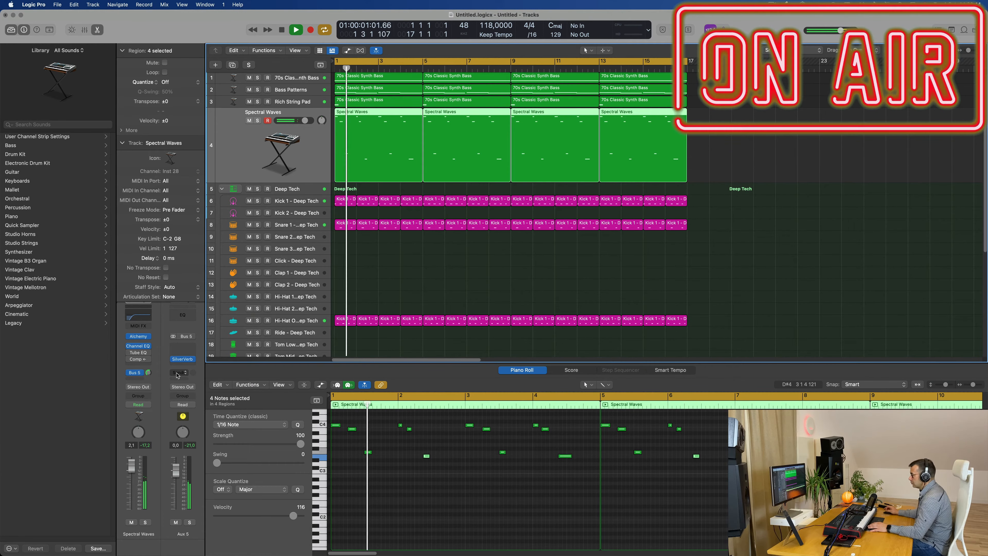
left_click(687, 286)
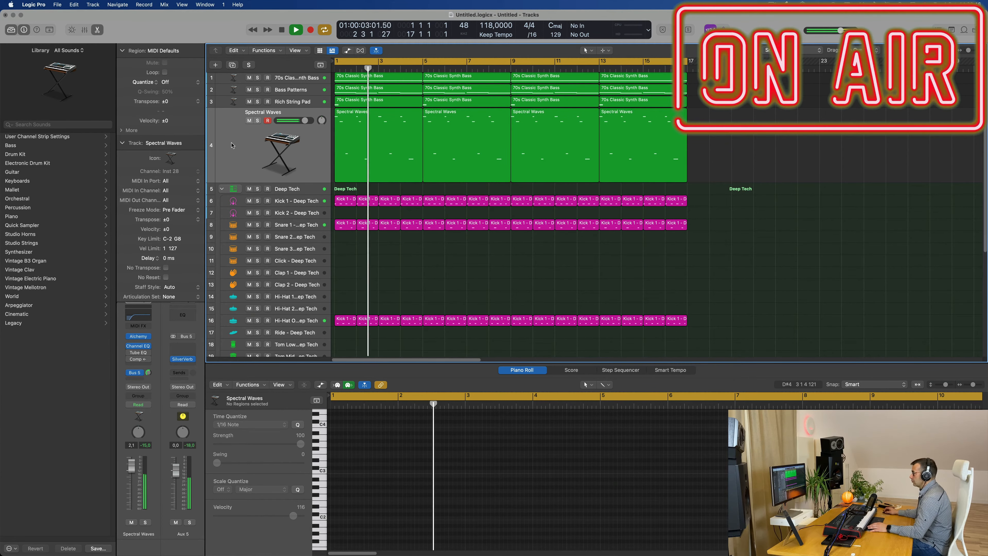
left_click(306, 155)
key("Return")
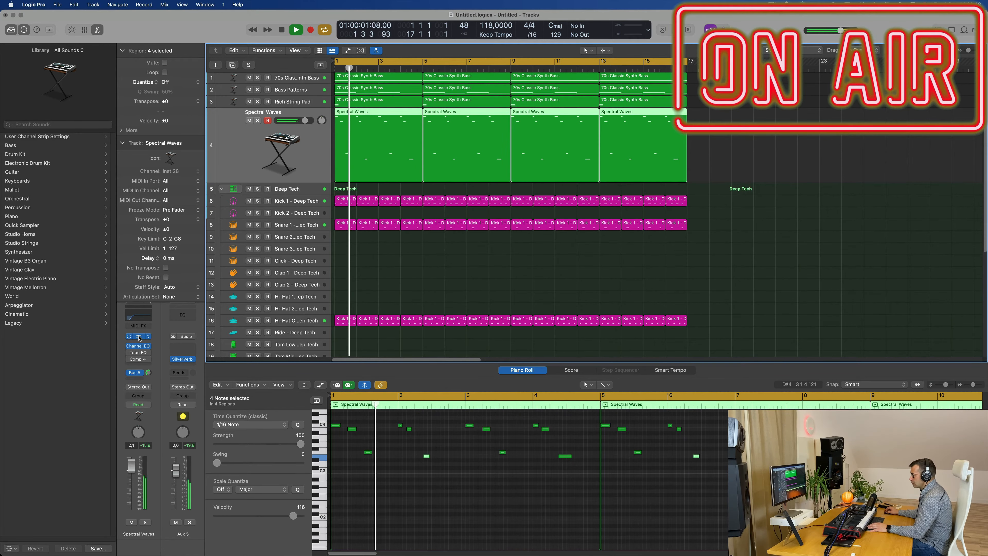
left_click(139, 337)
left_click(149, 372)
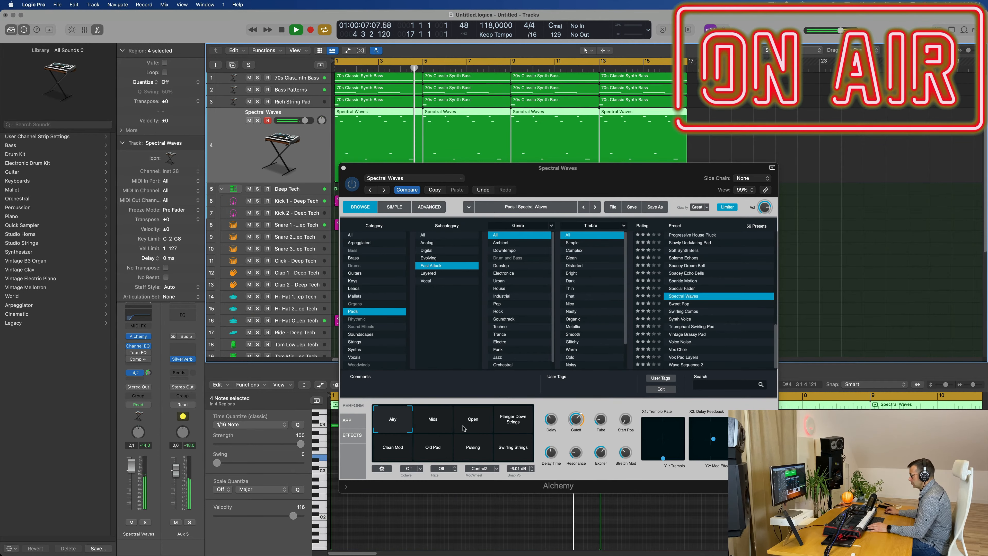
Step: Audition Alchemy's Mids, Flanger Down Strings, Clean Mod, Old Pad, Pulsing and Swirling Strings snapshots during playback and return to Airy
left_click(438, 420)
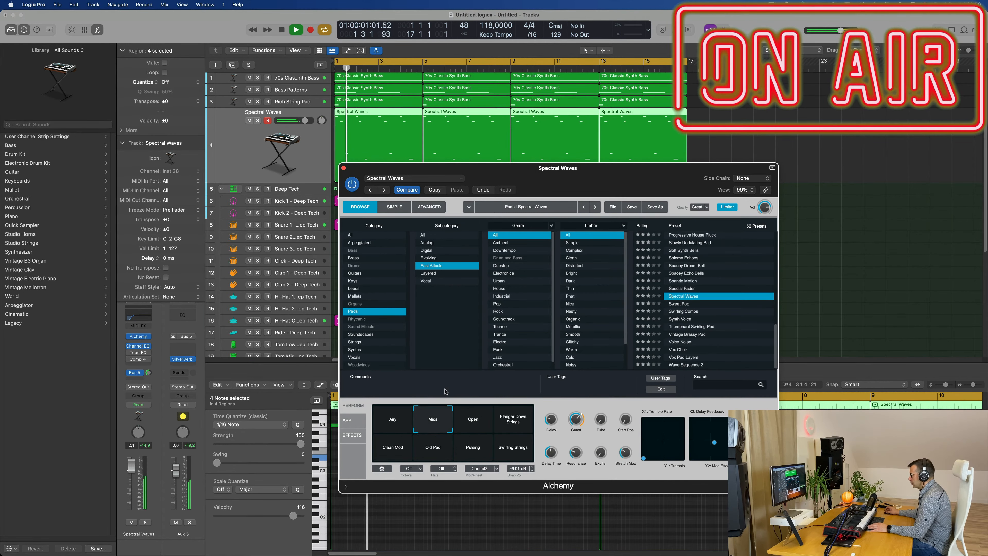
left_click_drag(566, 177, 730, 69)
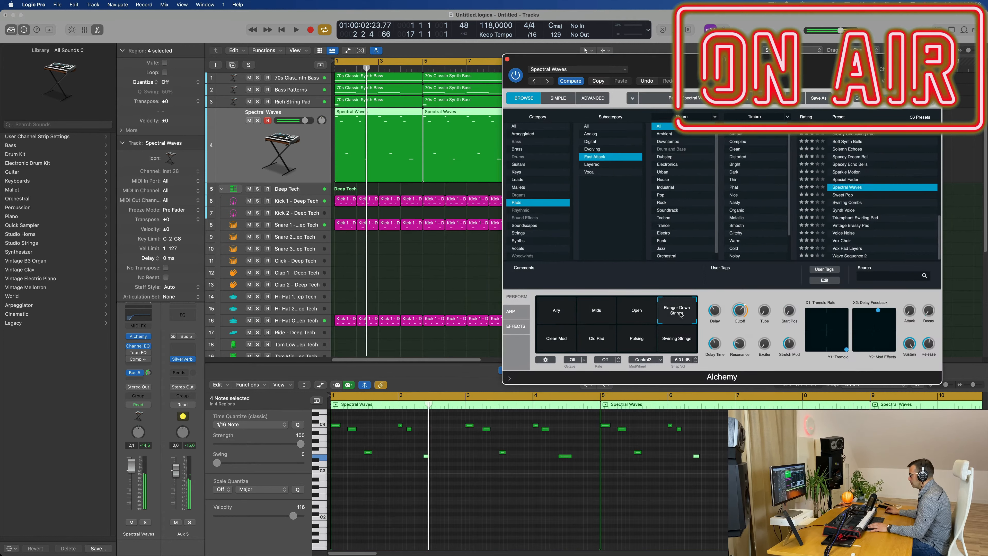
left_click(558, 342)
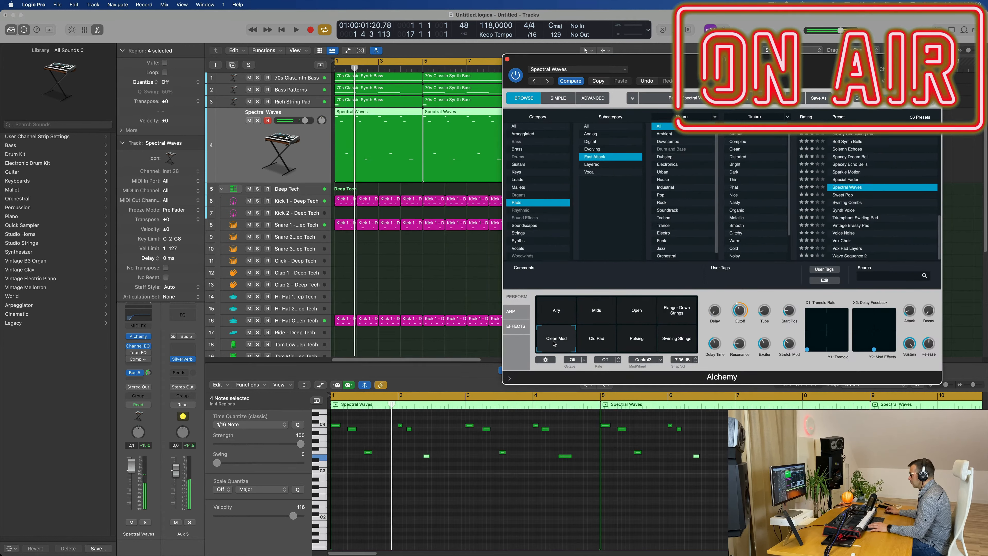
key("Return")
left_click(596, 342)
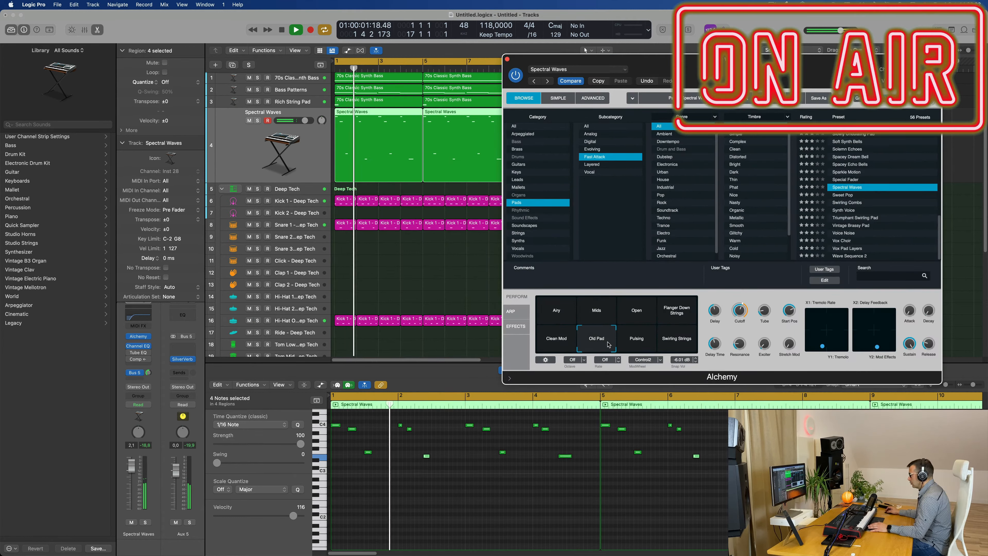
left_click(631, 343)
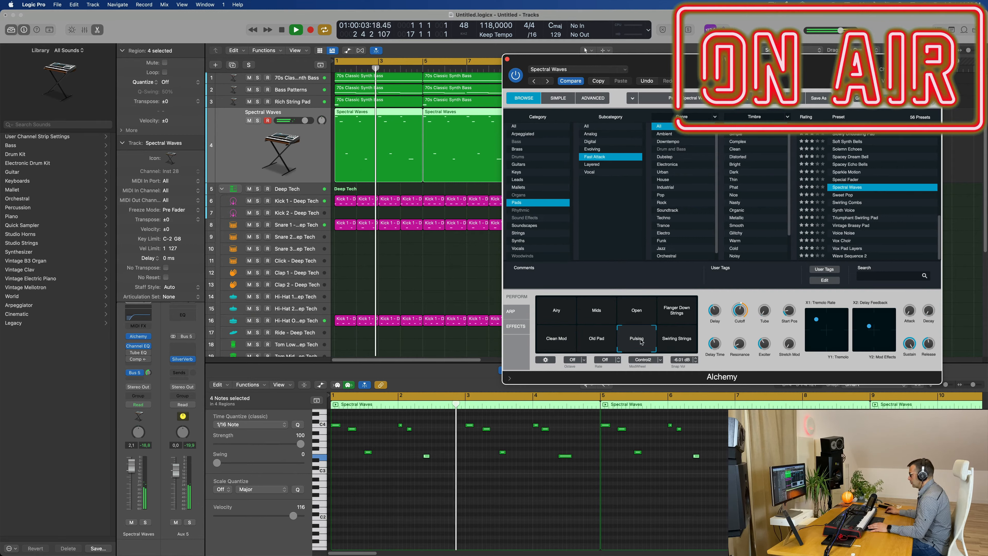
left_click(677, 339)
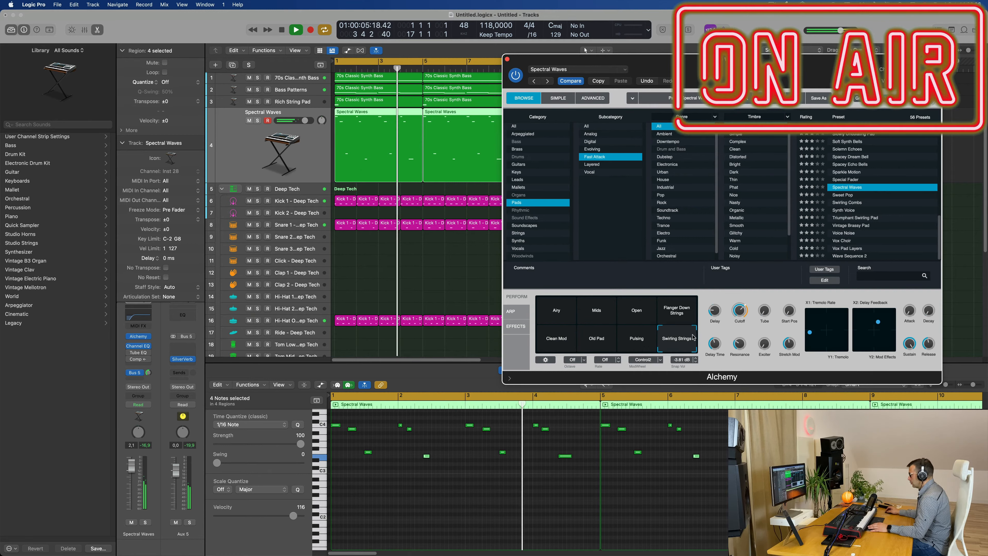
left_click(556, 310)
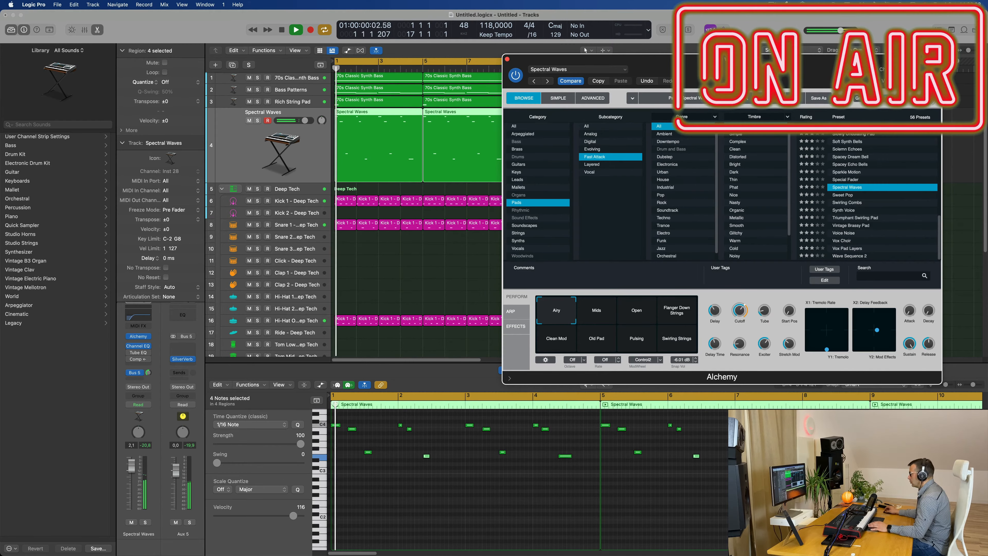
Step: Adjust the Cutoff and set the Delay to 32 % in the Spectral Waves Alchemy, and close the instrument
left_click_drag(783, 59, 736, 54)
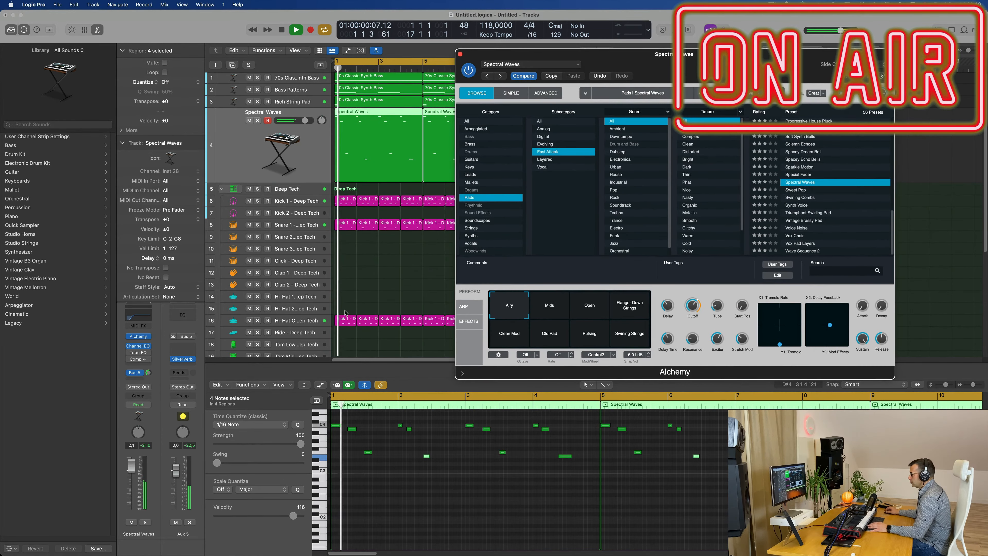
key("Return")
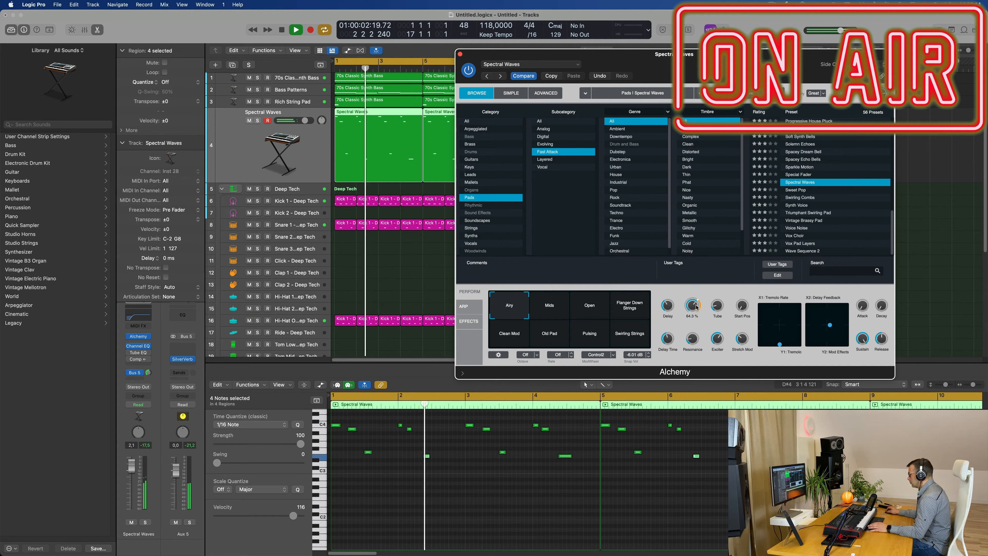
mouse_move(747, 320)
left_mouse_down()
mouse_move(747, 347)
mouse_move(744, 335)
left_mouse_up()
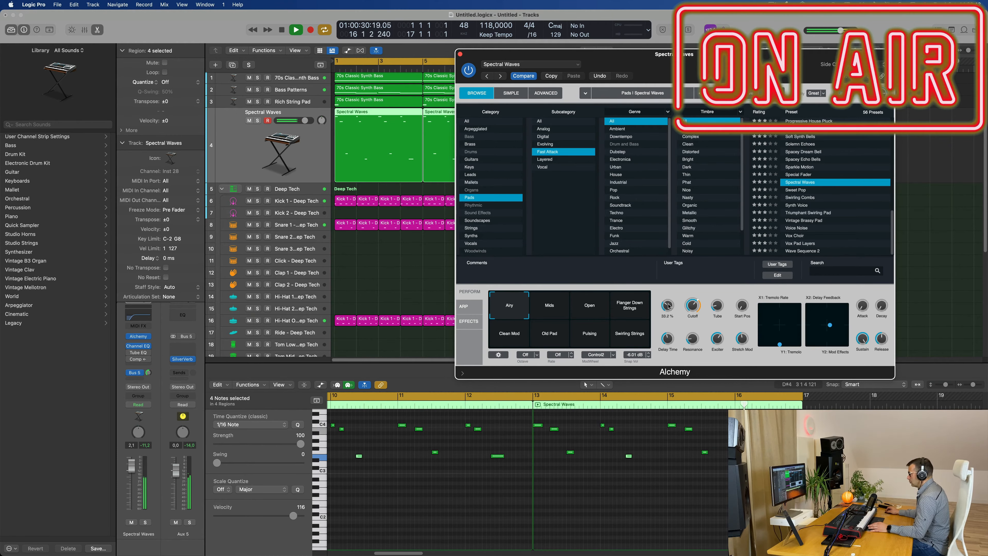
left_click_drag(672, 67, 575, 75)
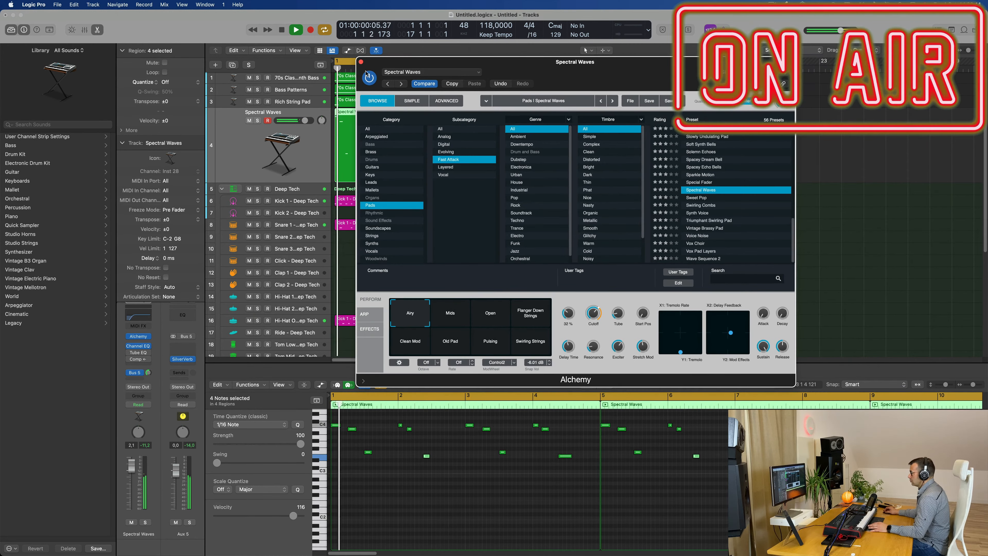
left_click(363, 61)
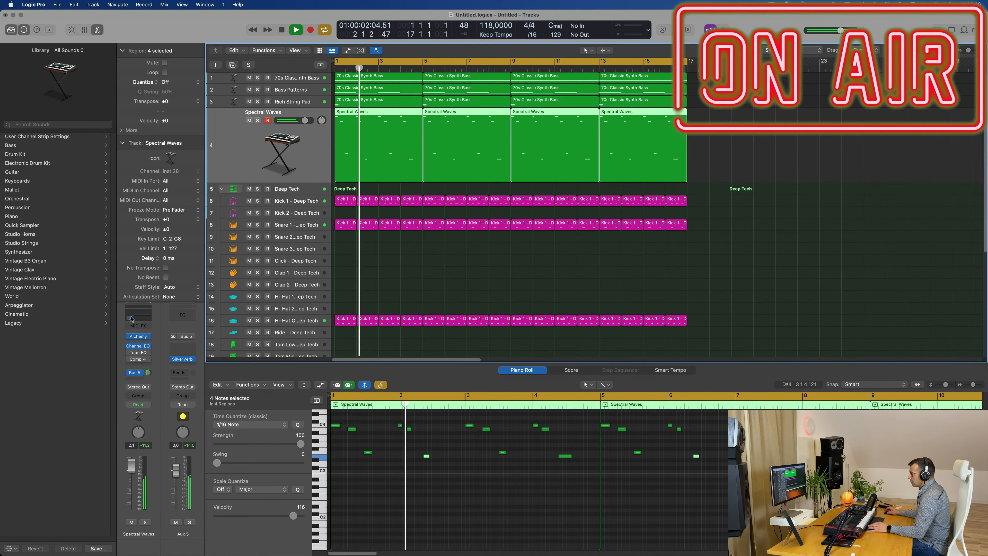
Step: Set the Channel EQ low cut on the Spectral Waves track to 765 Hz and close the EQ
left_click(138, 346)
left_click_drag(497, 260, 646, 266)
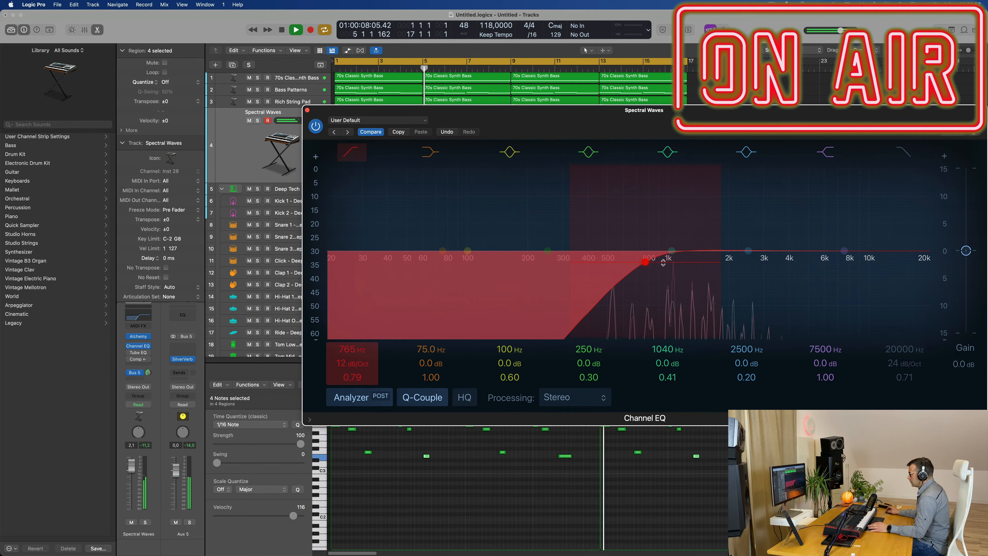
left_click_drag(649, 119, 598, 120)
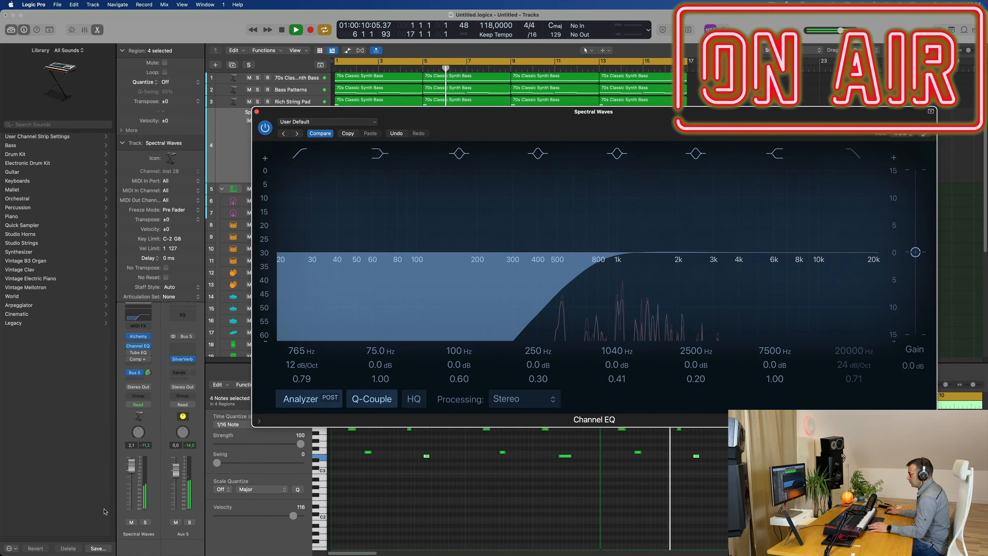
left_click(229, 144)
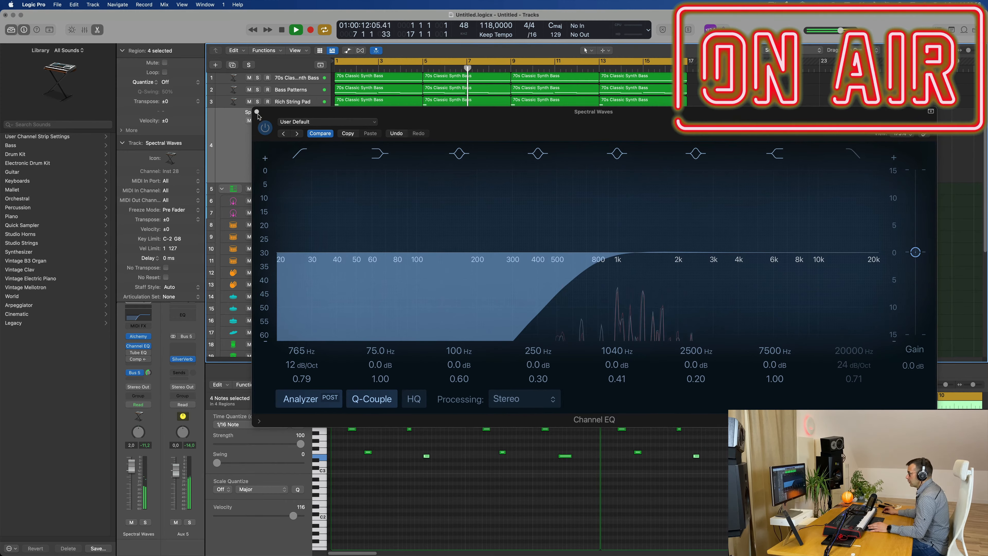
left_click(257, 111)
Step: Adjust the Cutoff of the 70s Classic Synth Bass track's Alchemy instrument in its browse view and close it
left_click(313, 79)
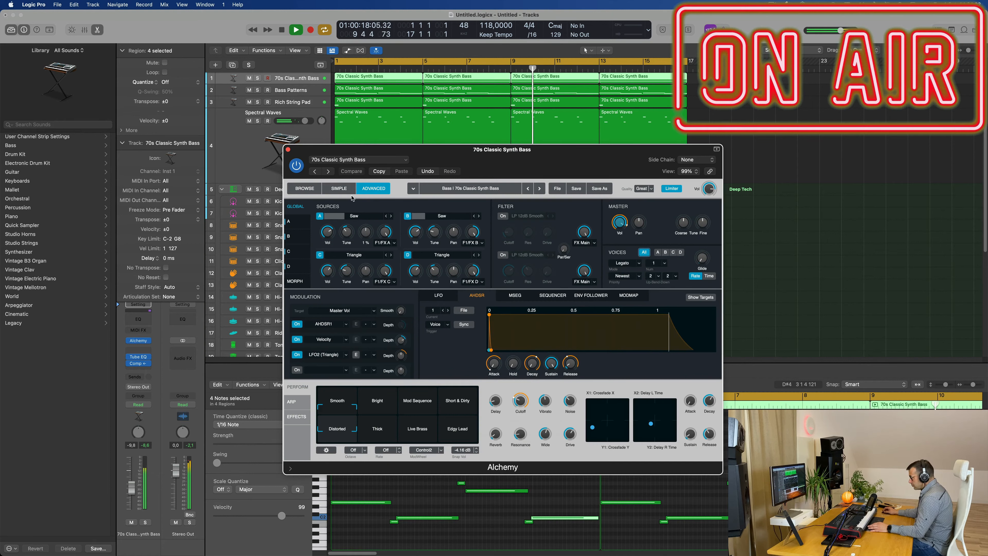
left_click(300, 188)
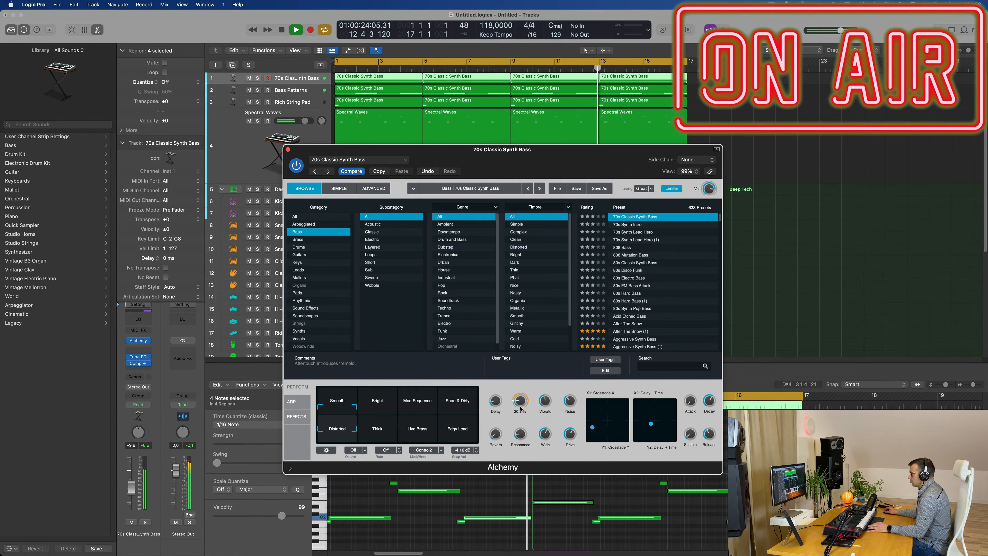
left_click(288, 149)
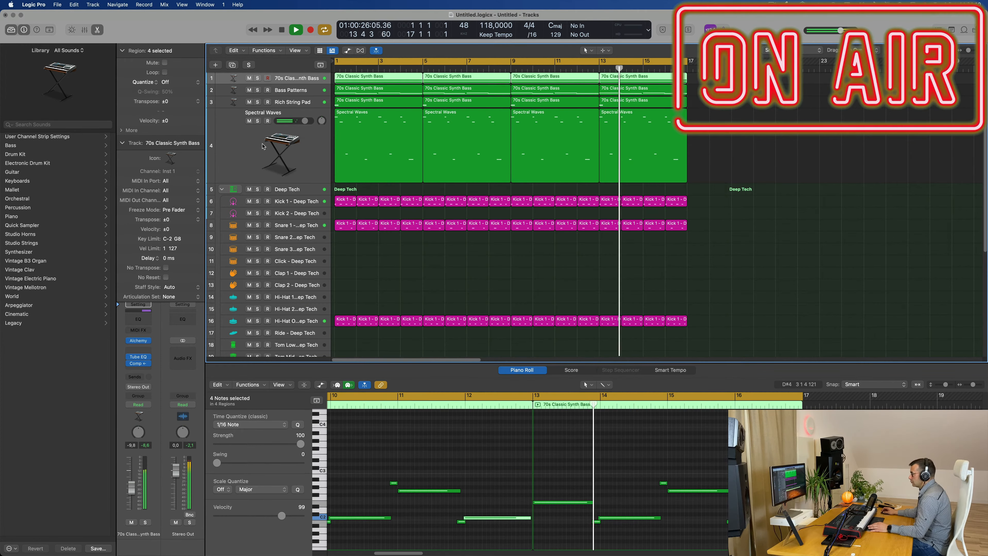
Step: Lower the Spectral Waves track's volume fader to -2.2 dB while playing the arrangement from the start
key("Return")
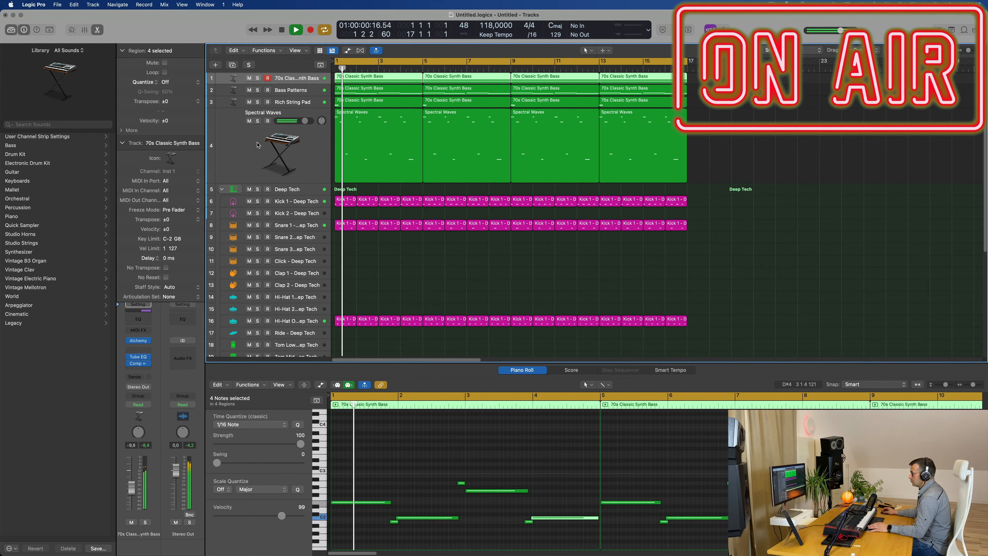
left_click(250, 156)
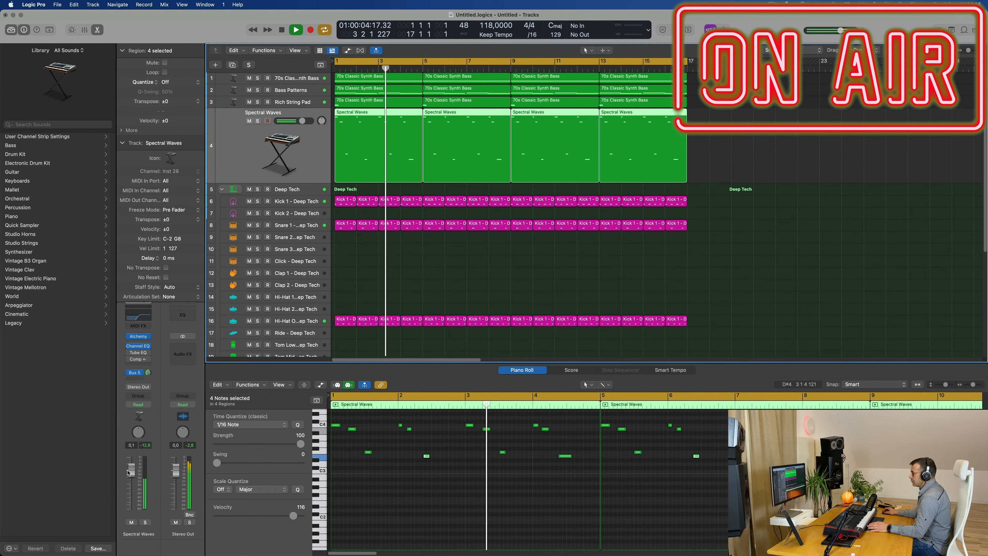
left_click_drag(130, 468, 130, 479)
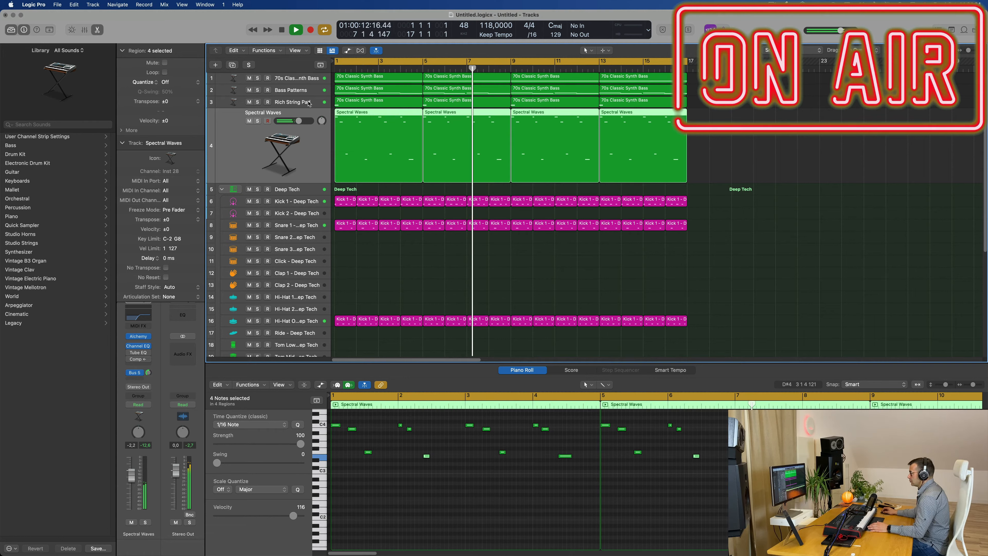
Step: Solo the Bass Patterns track briefly to hear it alone, and mute it
left_click(312, 92)
left_click(258, 90)
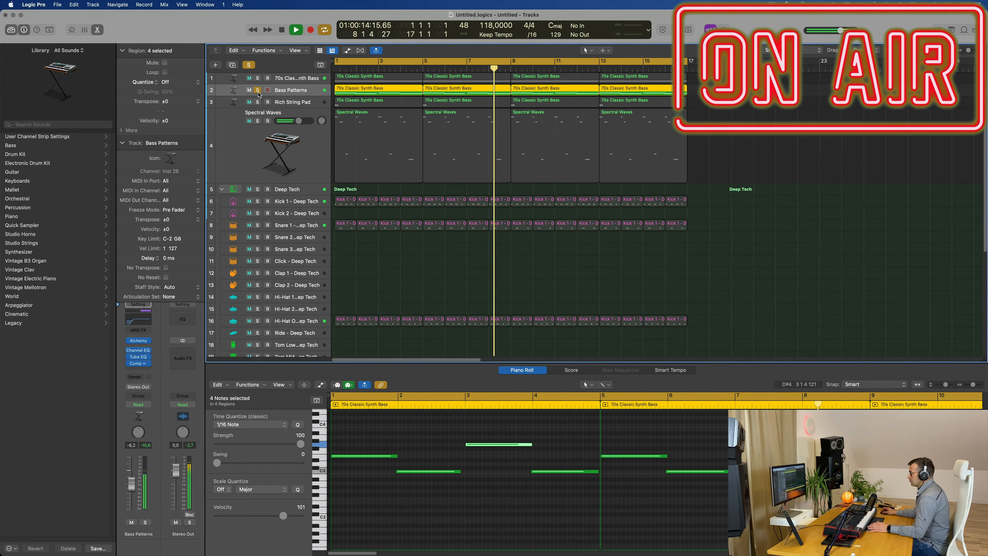
left_click(257, 90)
left_click(250, 90)
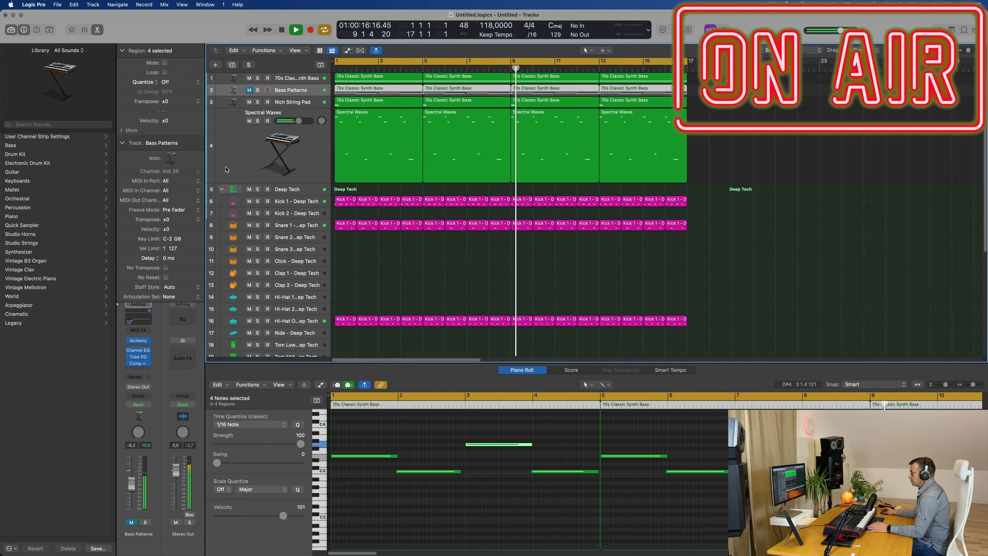
Step: Audition the Rich String Pad track on its own and restart playback from the beginning
left_click(240, 142)
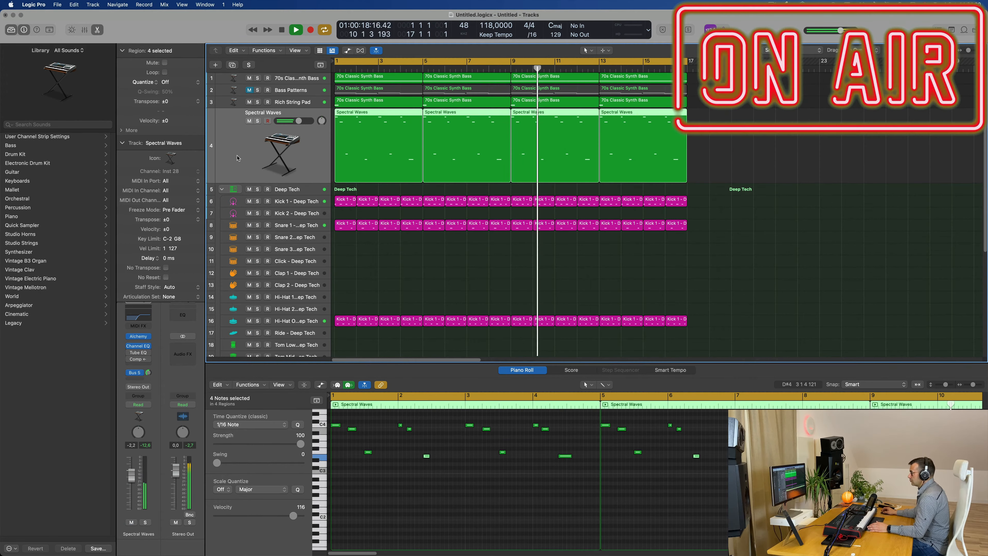
left_click(257, 102)
left_click(257, 102)
key("Return")
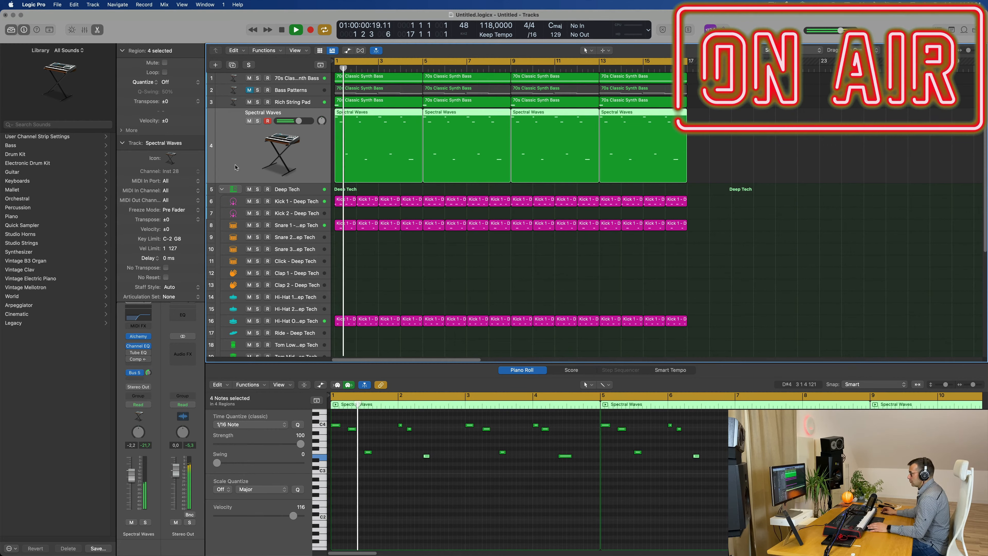
Step: Add a Bus 5 send to the Rich String Pad track and set its level to about -4.6 dB
key("Up")
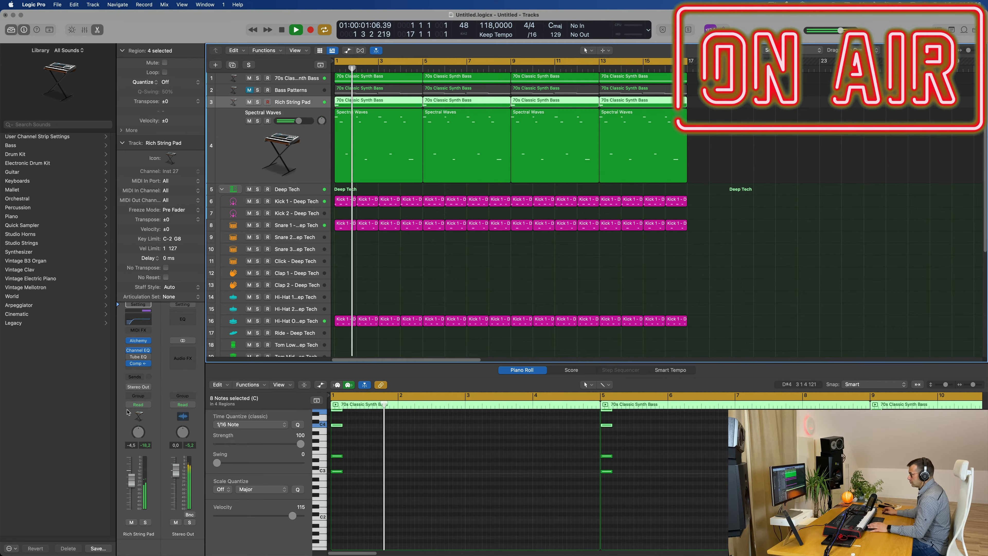
left_click(137, 376)
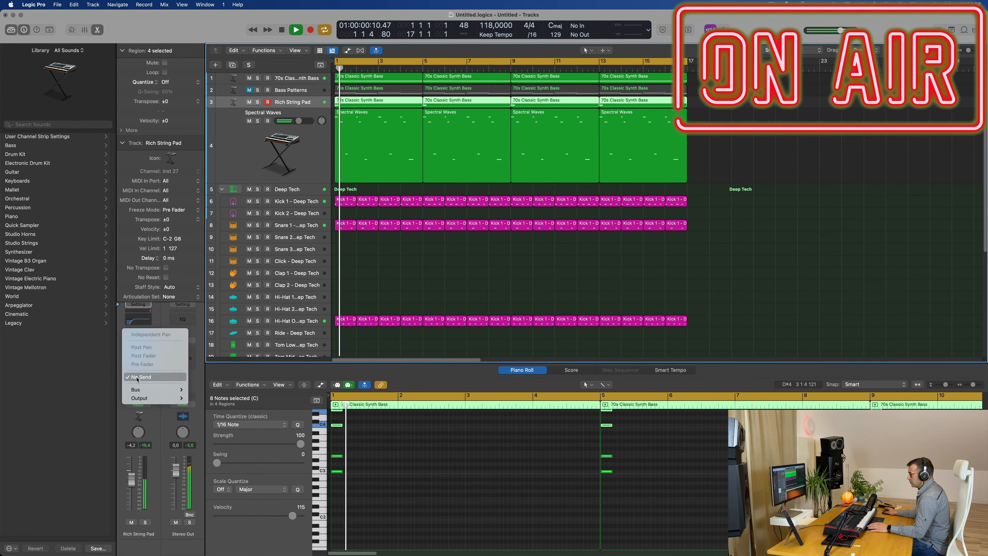
mouse_move(149, 391)
left_click(207, 254)
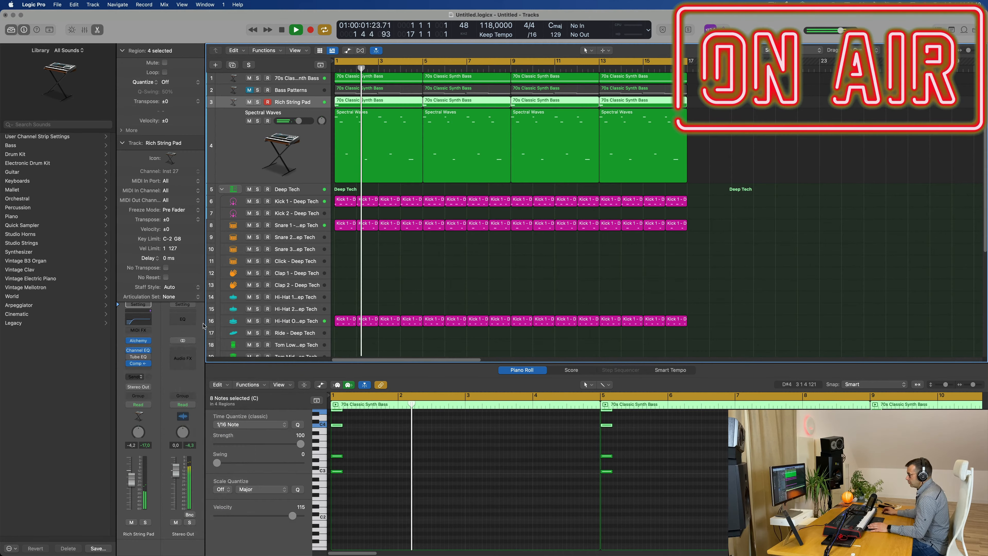
left_click_drag(153, 373, 151, 366)
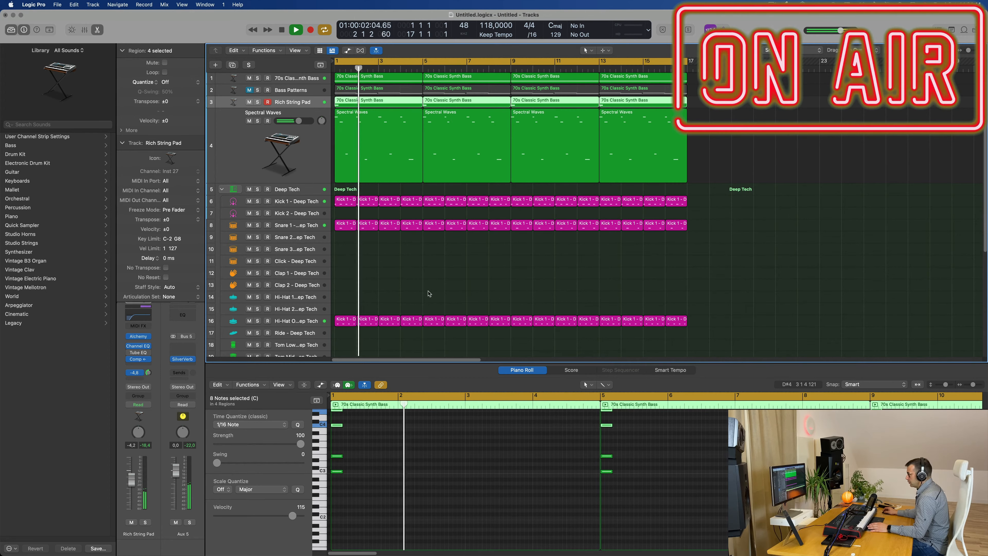
Step: Copy the first Kick 1 region to the Click track at bar 1 and duplicate its four notes one sixteenth later
scroll(528, 273, "up", 1)
scroll(528, 272, "up", 1)
left_click(311, 159)
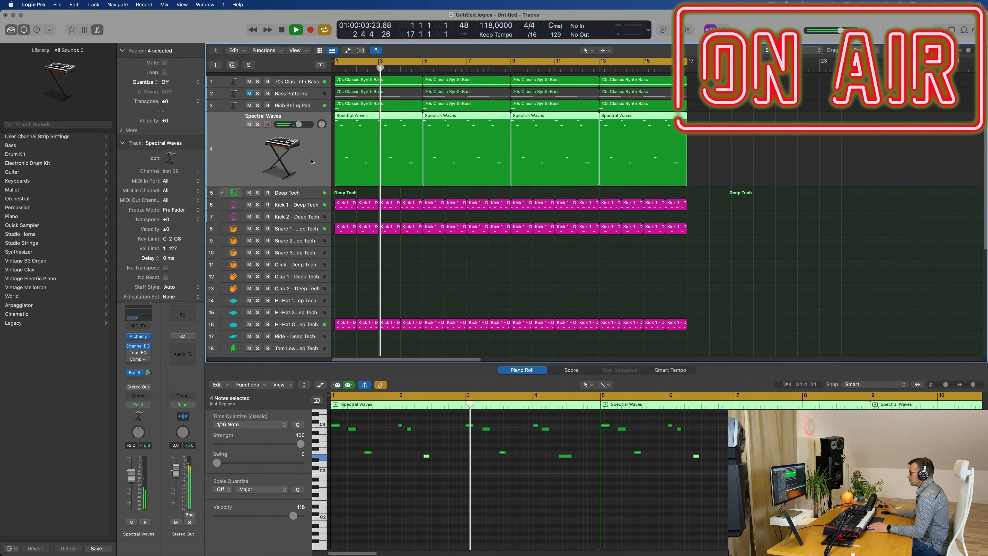
scroll(311, 161, "down", 1)
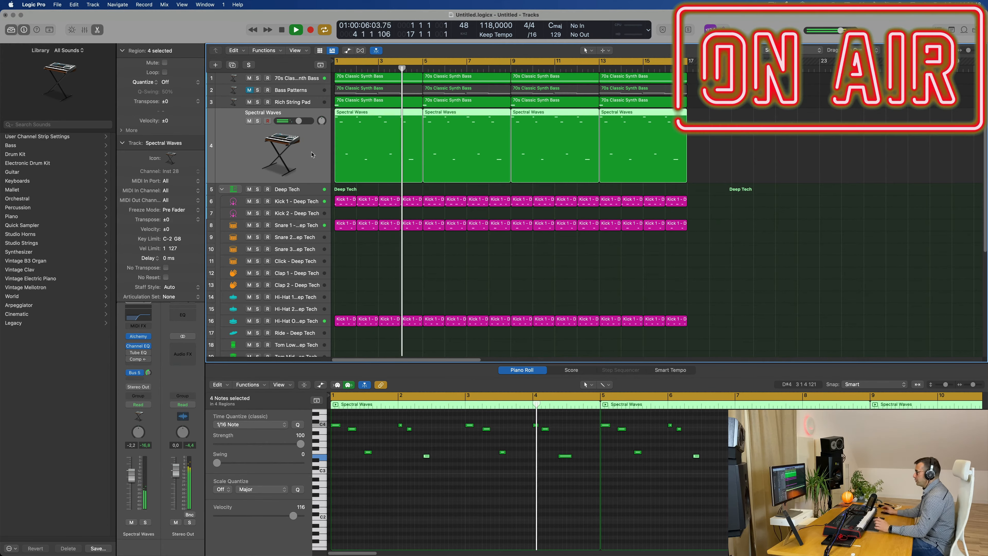
scroll(371, 249, "down", 3)
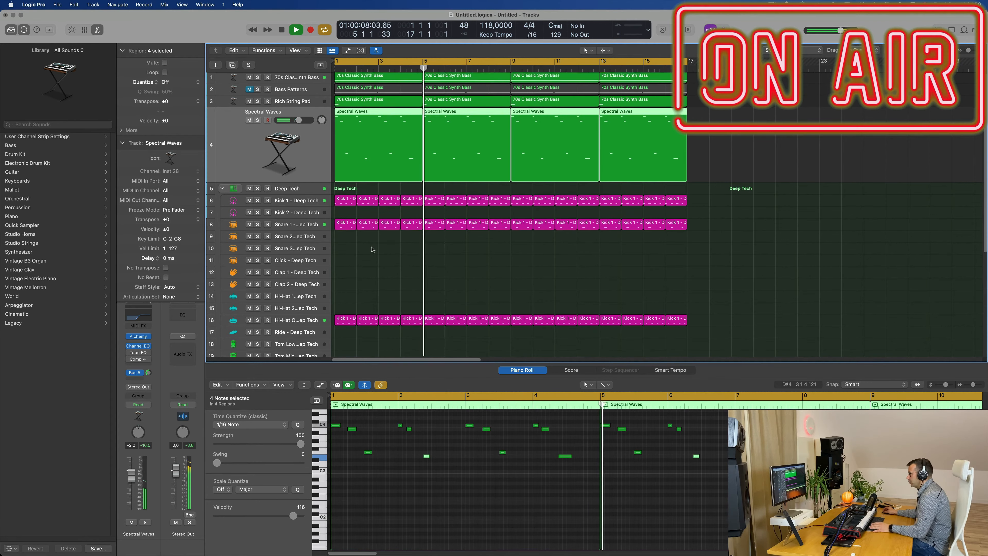
scroll(372, 249, "down", 1)
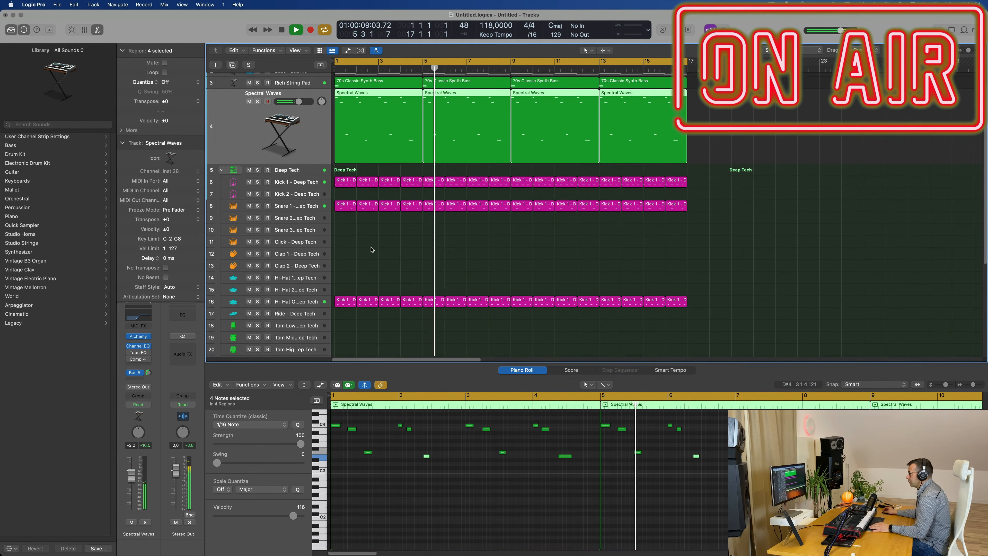
left_click(344, 183)
left_click_drag(342, 192, 344, 242)
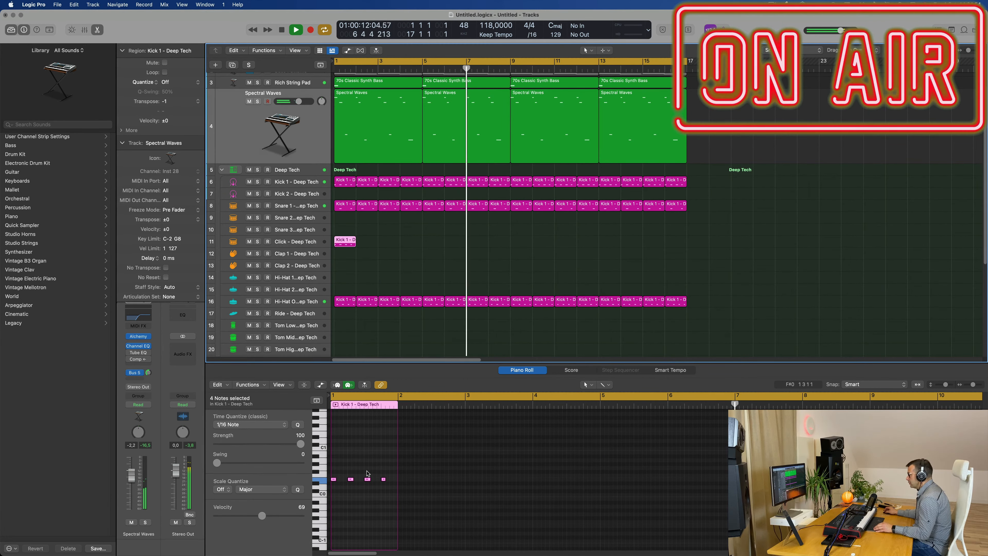
left_click_drag(388, 475, 345, 480)
scroll(364, 489, "up", 5)
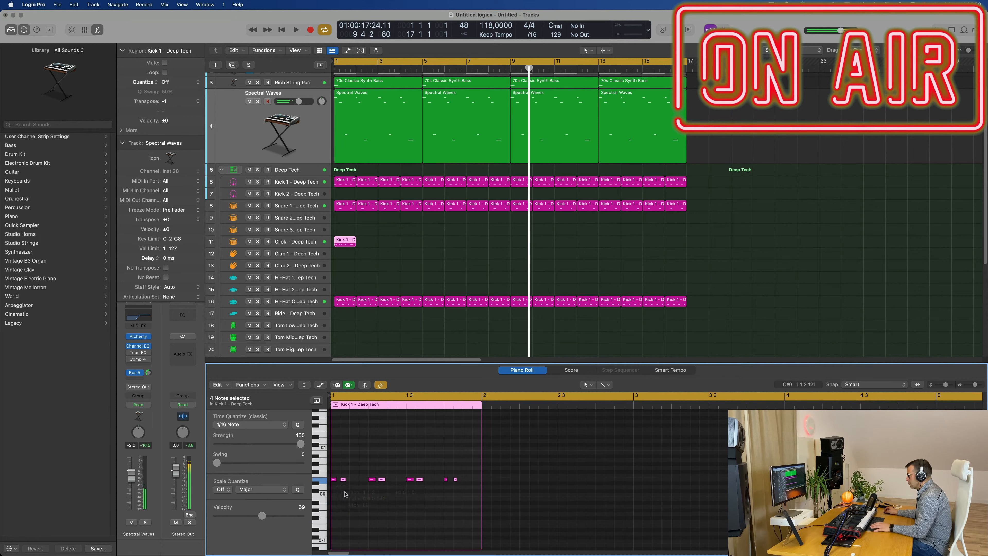
Step: Select the Click track and raise its volume fader to about -11.8 dB during playback
left_click(345, 242)
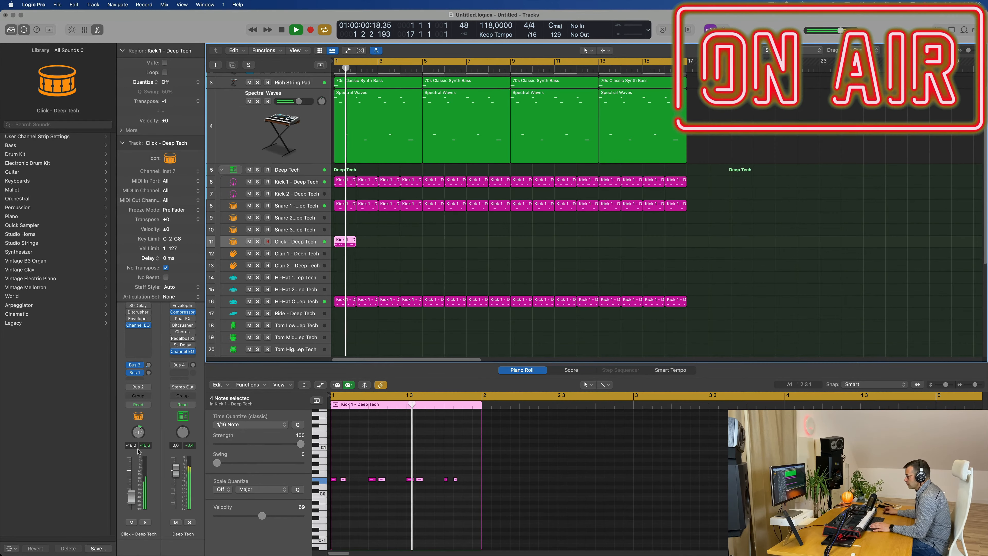
left_click_drag(134, 504, 132, 490)
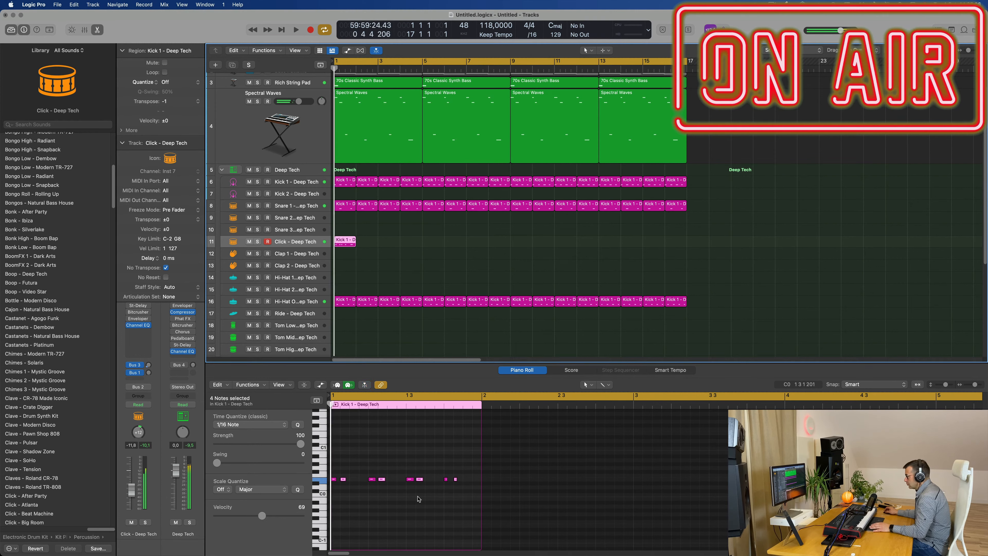
left_click(426, 500)
key("space")
Step: Transpose all eight notes of the Click region up four octaves and play the result
left_click_drag(473, 477, 311, 498)
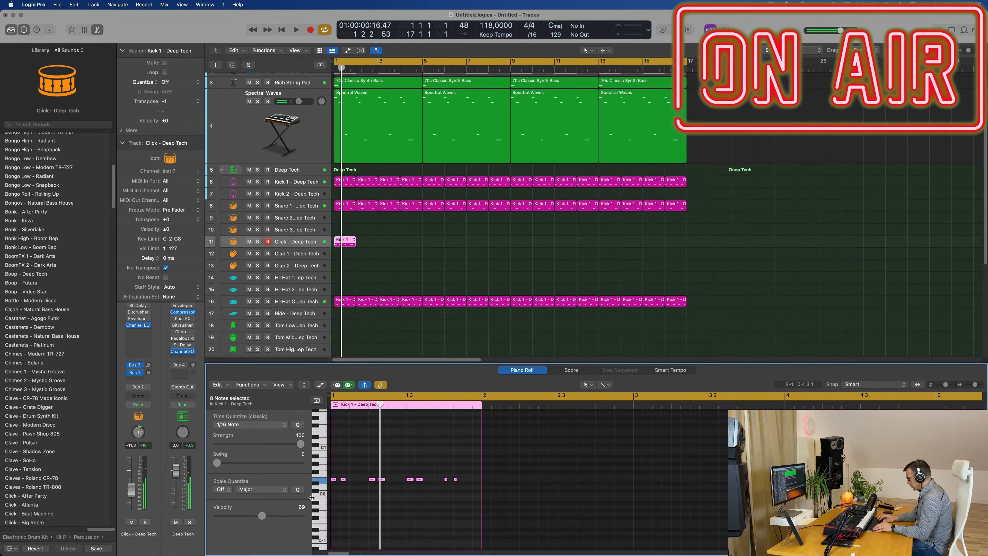
key("space")
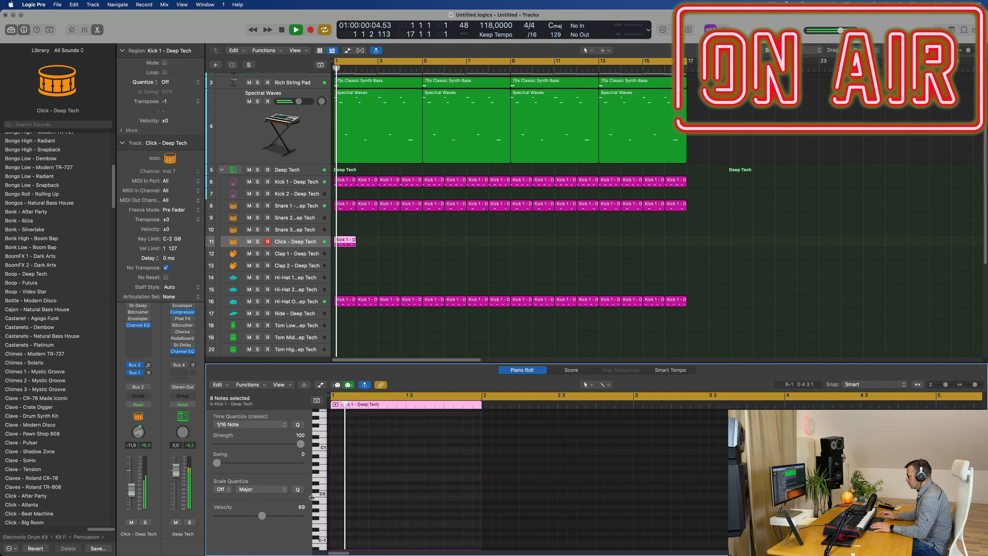
scroll(397, 467, "up", 10)
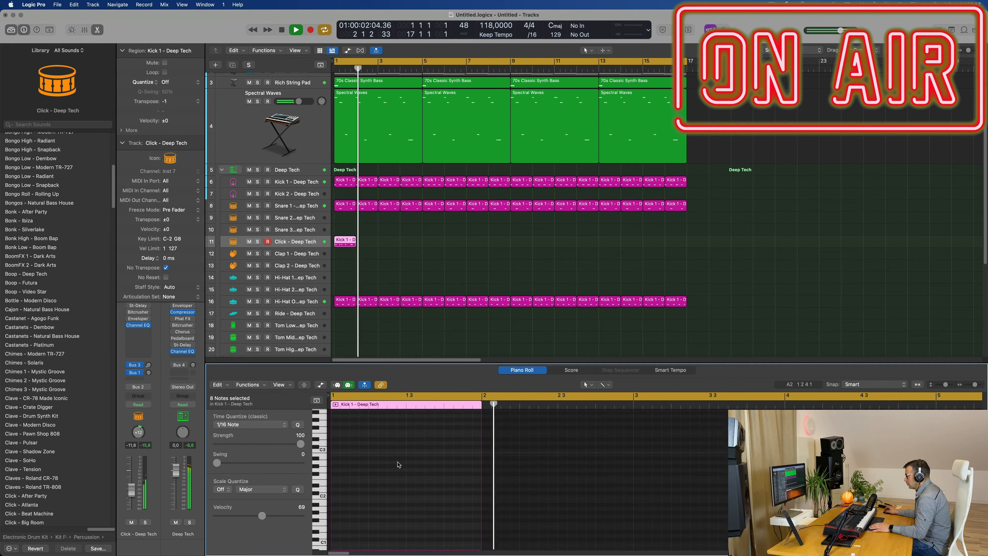
scroll(400, 464, "down", 5)
key("space")
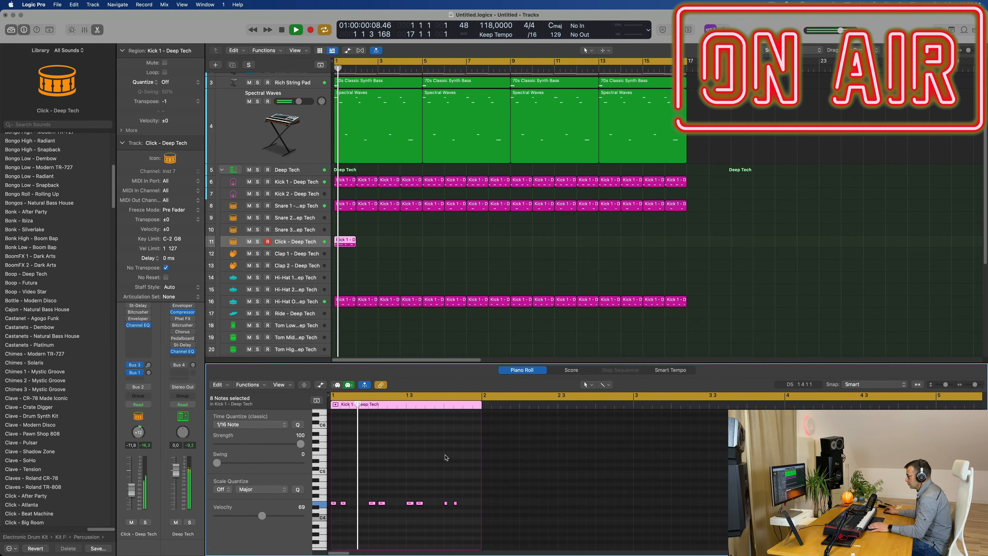
Step: Move the last four notes of the Click region two sixteenths later
key("space")
left_click_drag(408, 484, 474, 522)
key("space")
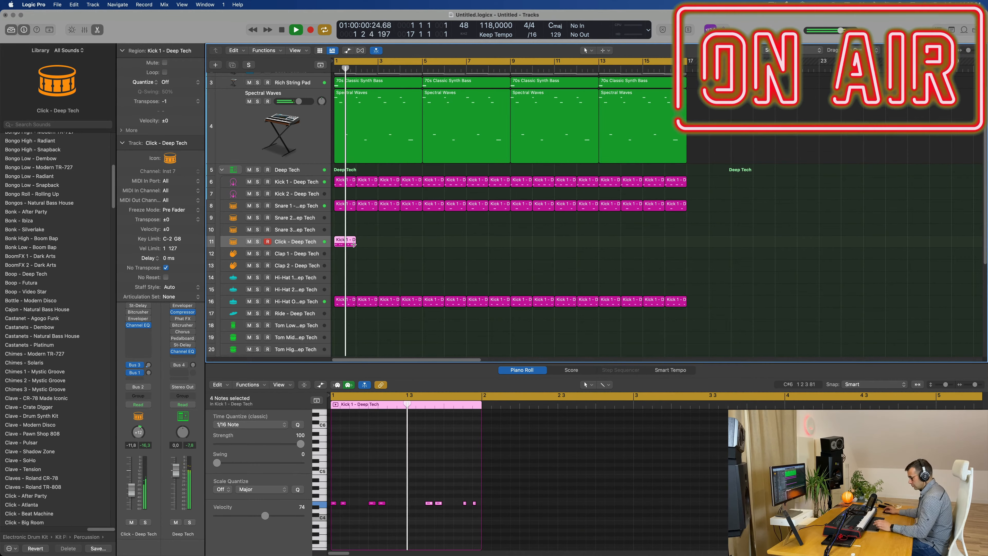
Step: Repeat the one-bar Click region until it fills all 16 bars
key("super+r")
key("super+r")
key("super+r")
key("super+r")
key("super+r")
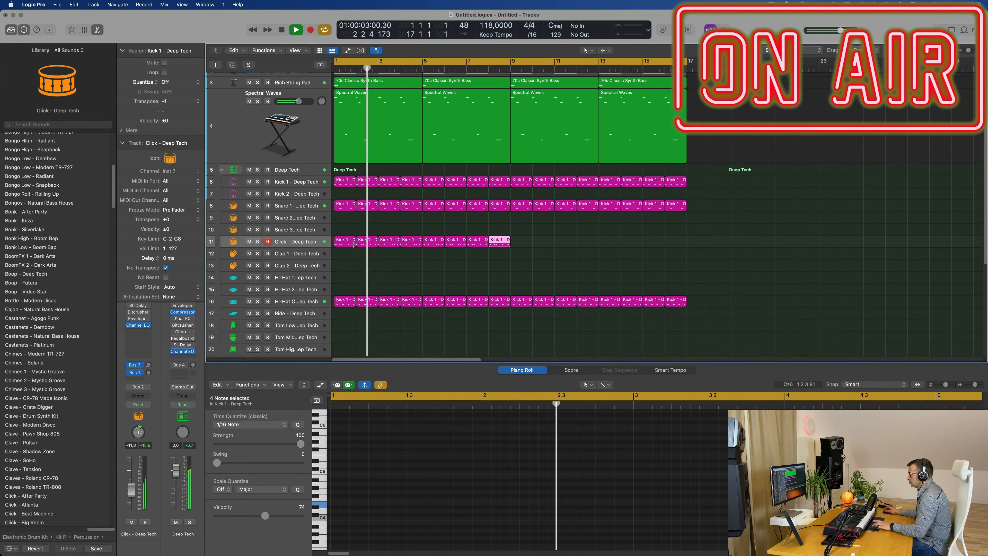
key("super+r")
key("super+r")
key("super+r")
key("super+r")
key("super+r")
key("super+r")
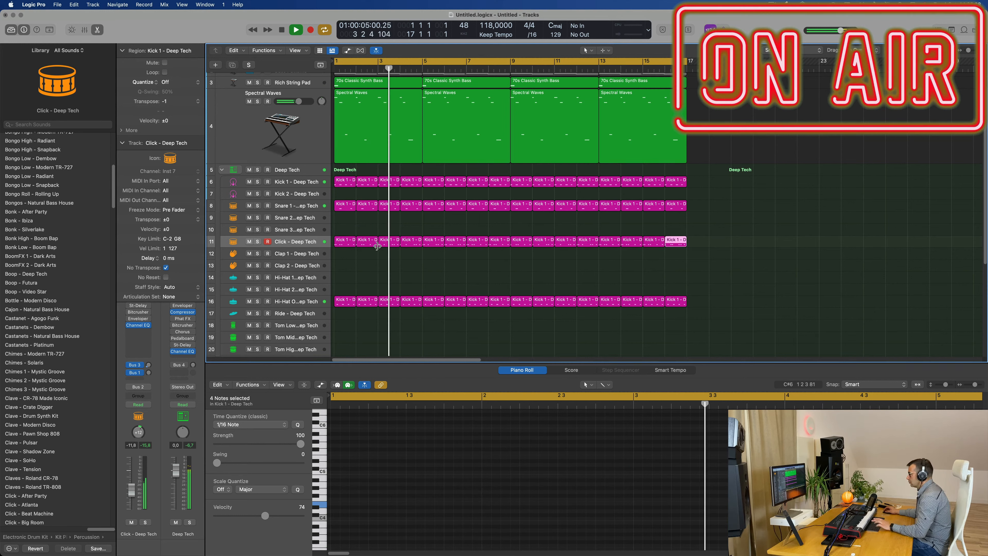
Step: In the first Click region, delete the last note and move the second and fourth notes one sixteenth later
left_click(346, 245)
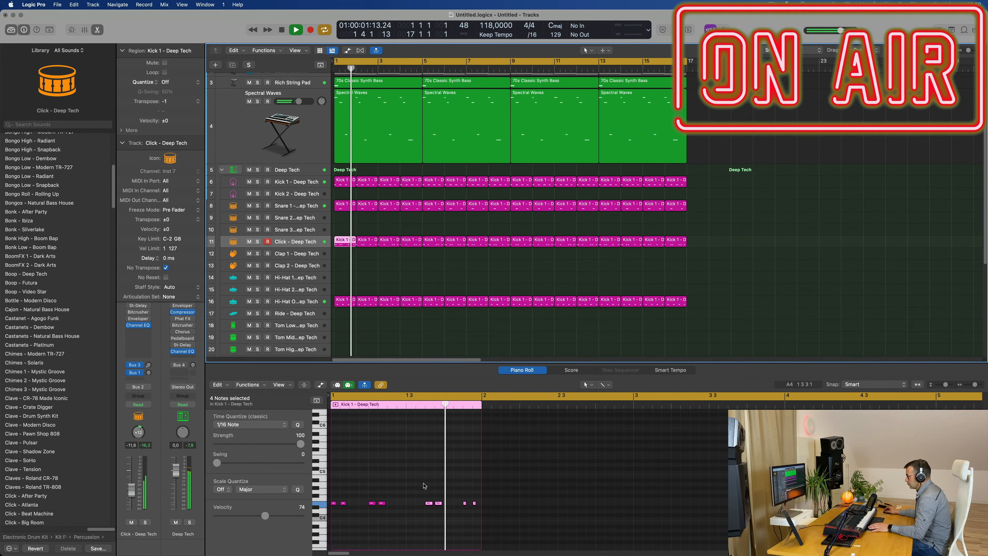
left_click(474, 503)
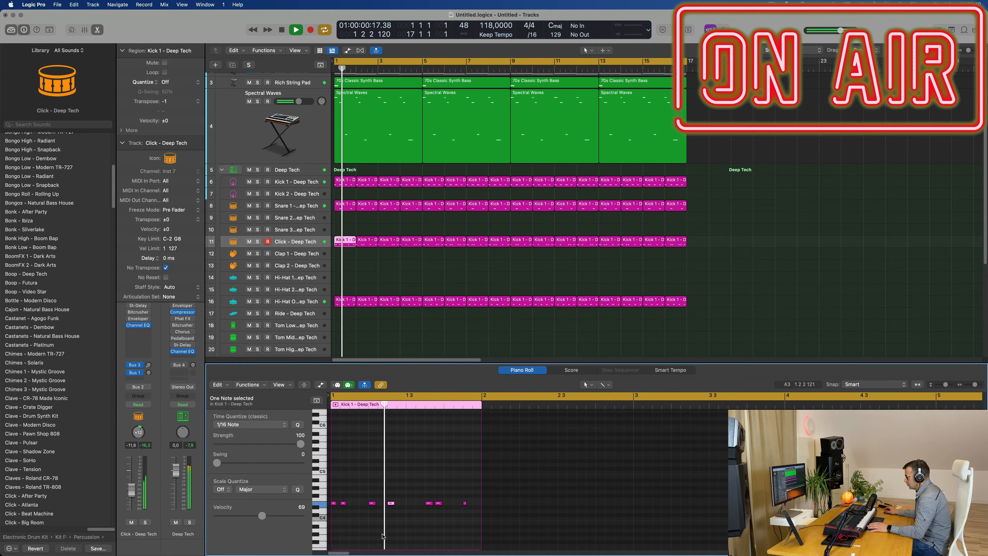
key("space")
key("space")
left_click(343, 509)
left_click(343, 504)
key("space")
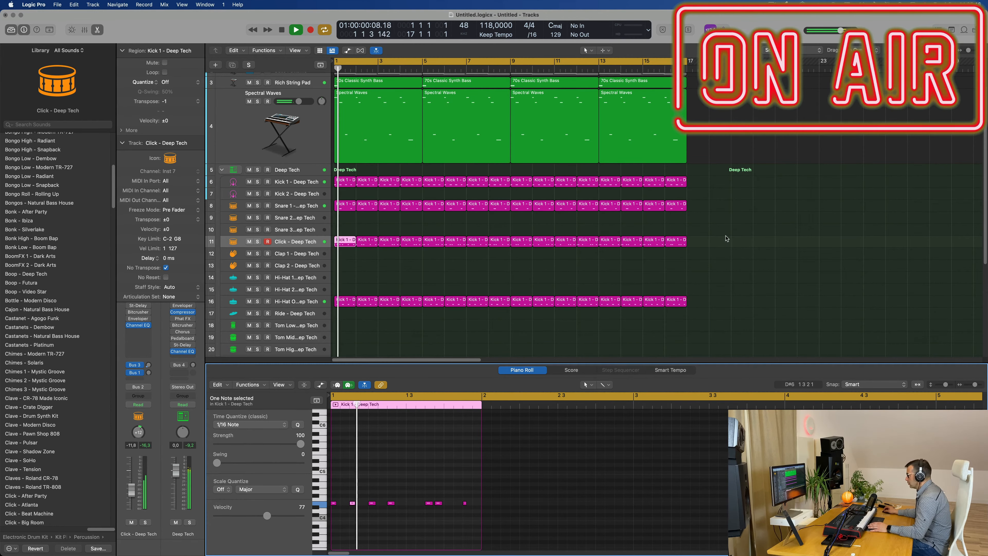
Step: Delete all Click track regions after bar 1
left_click_drag(726, 238, 376, 253)
key("Delete")
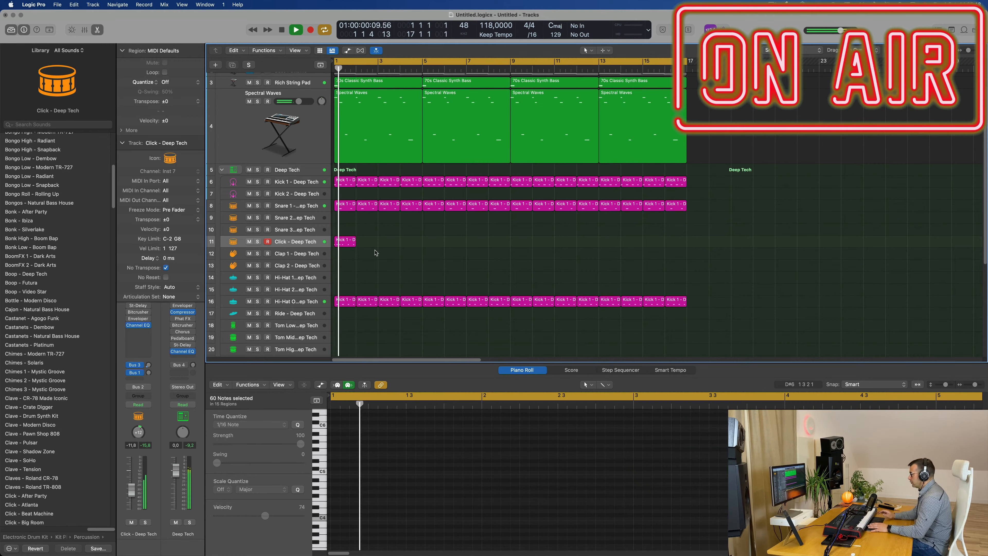
Step: Repeat the edited first Click region across the track up to the end of bar 16
left_click(331, 243)
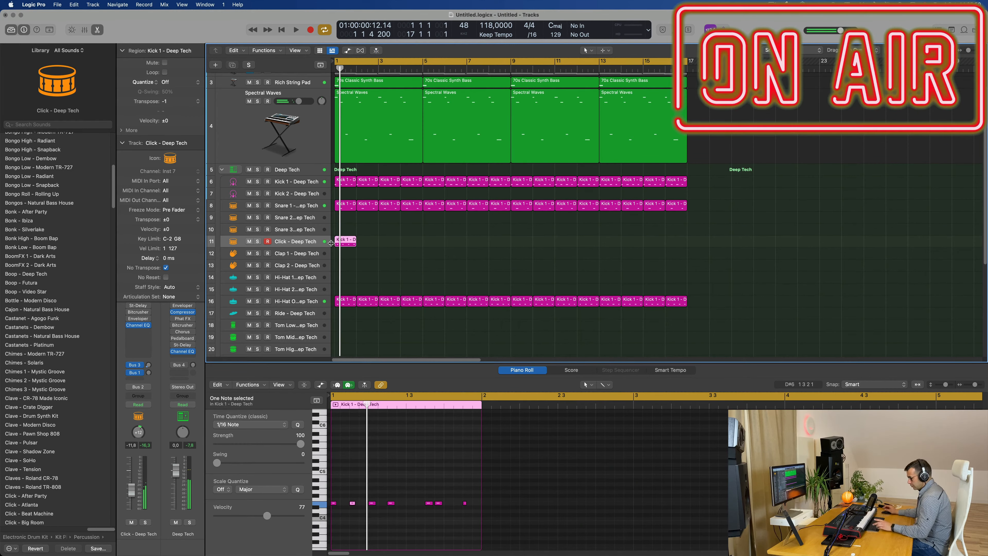
key("super+r")
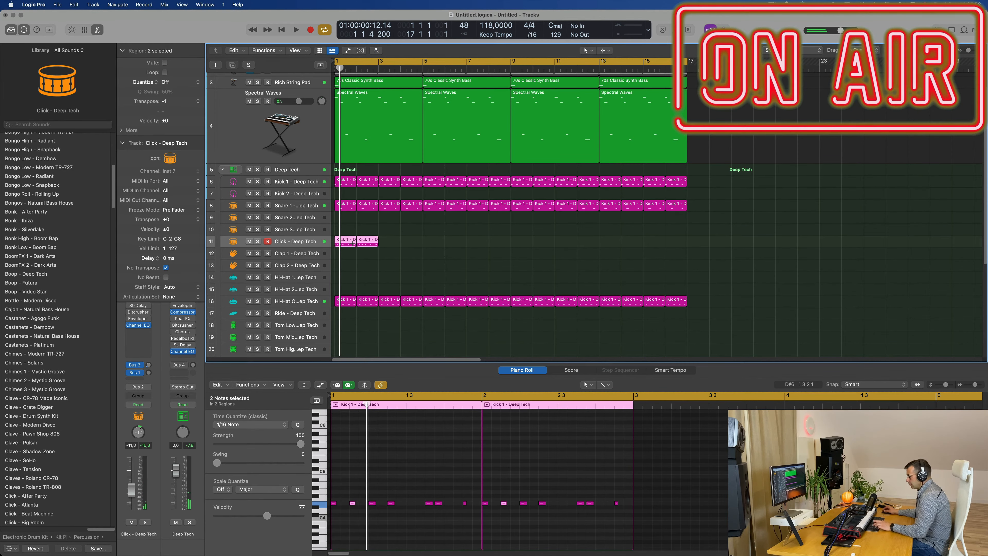
key("super+r")
key("super+r")
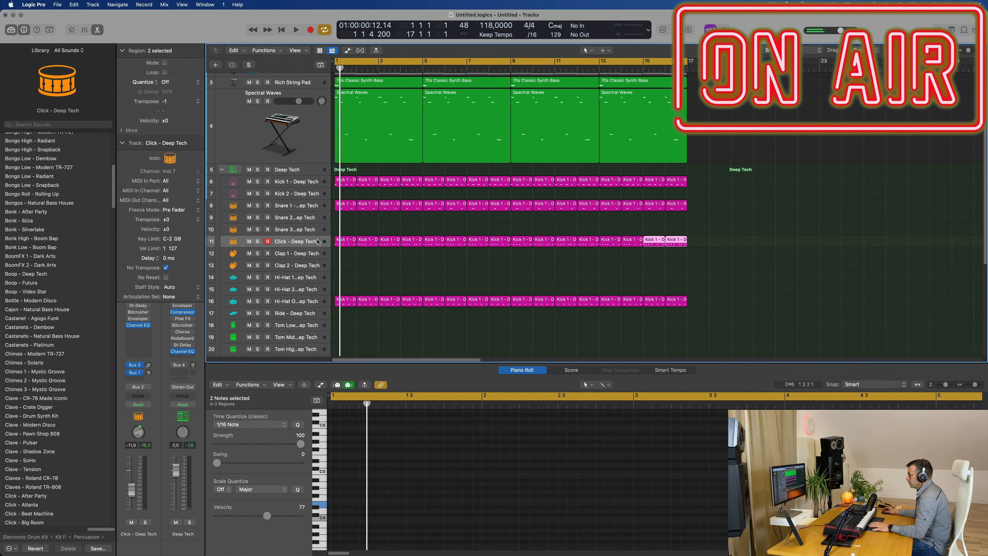
Step: Select the Click track with all its regions and raise its volume fader slightly while checking playback
left_click(291, 242)
key("space")
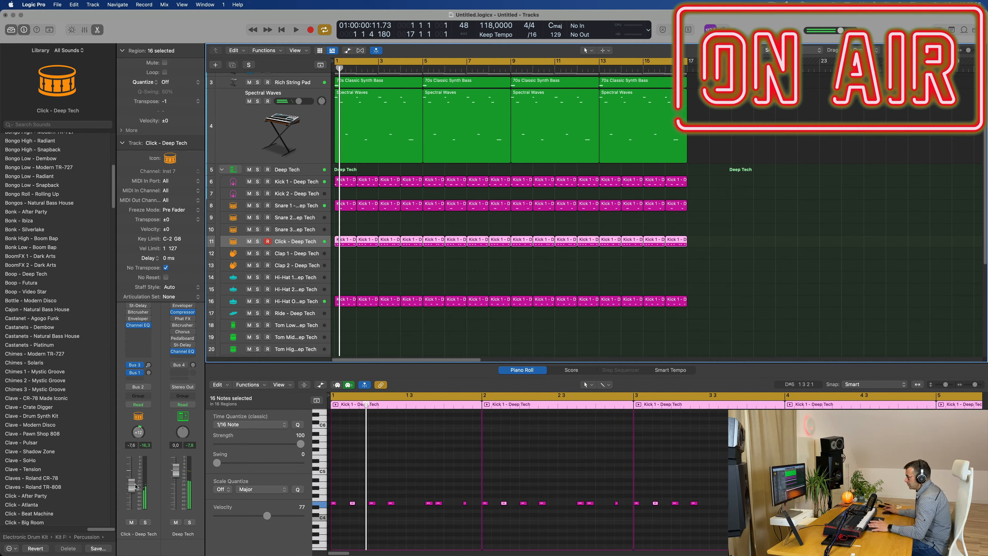
key("space")
left_click_drag(135, 486, 135, 490)
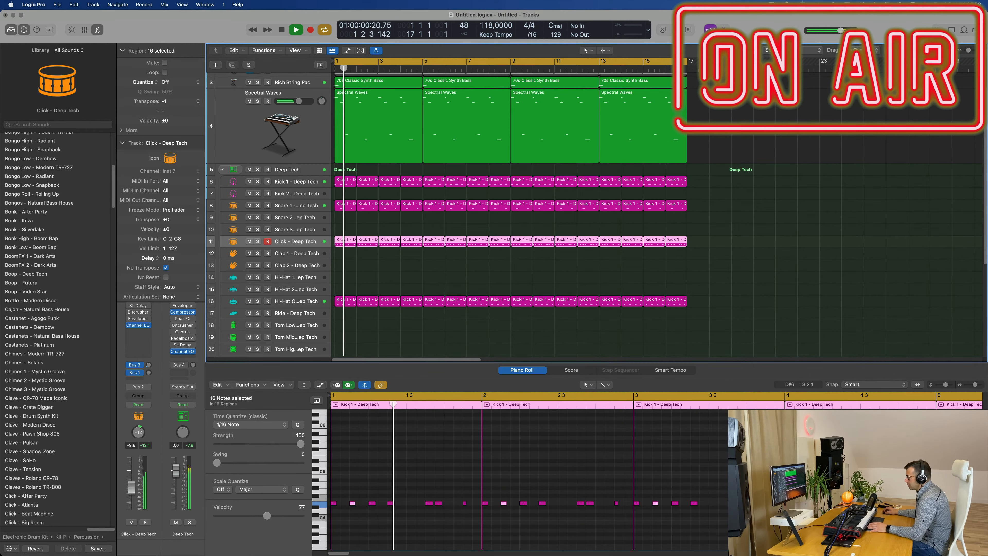
key("space")
key("space")
Step: Bring the Click track's pan back toward centre and set its volume fader to about -10.2 dB during playback
left_click_drag(142, 440, 143, 446)
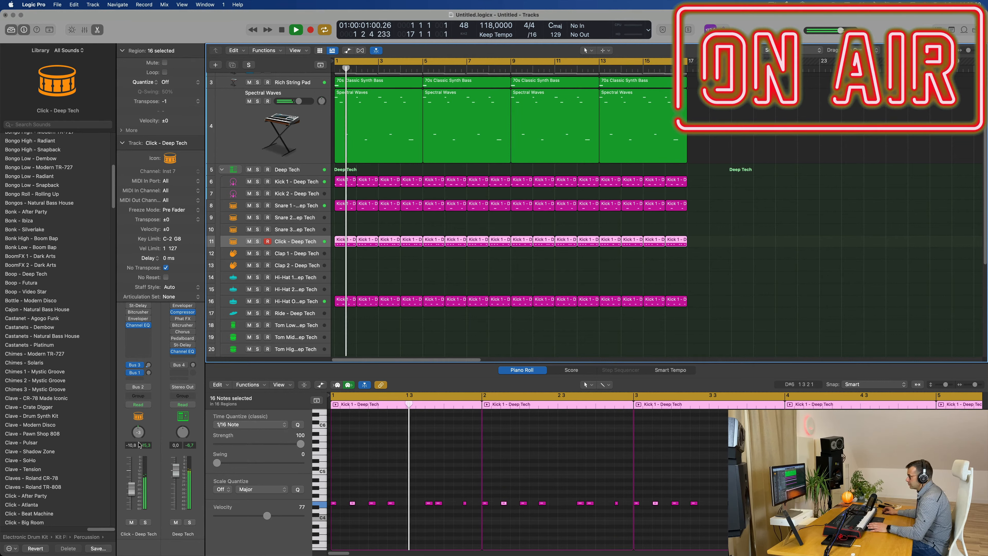
key("space")
key("space")
left_click_drag(132, 489, 131, 488)
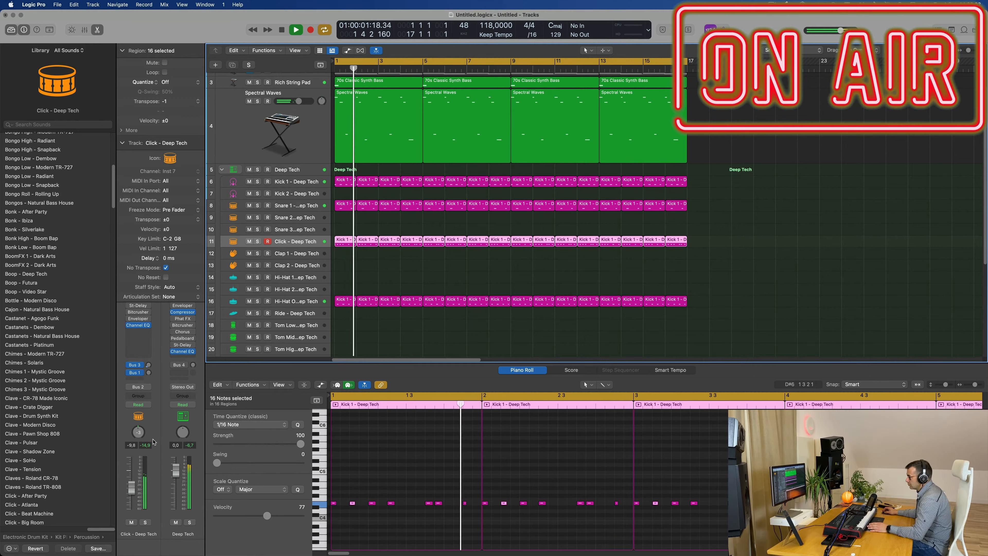
key("space")
key("space")
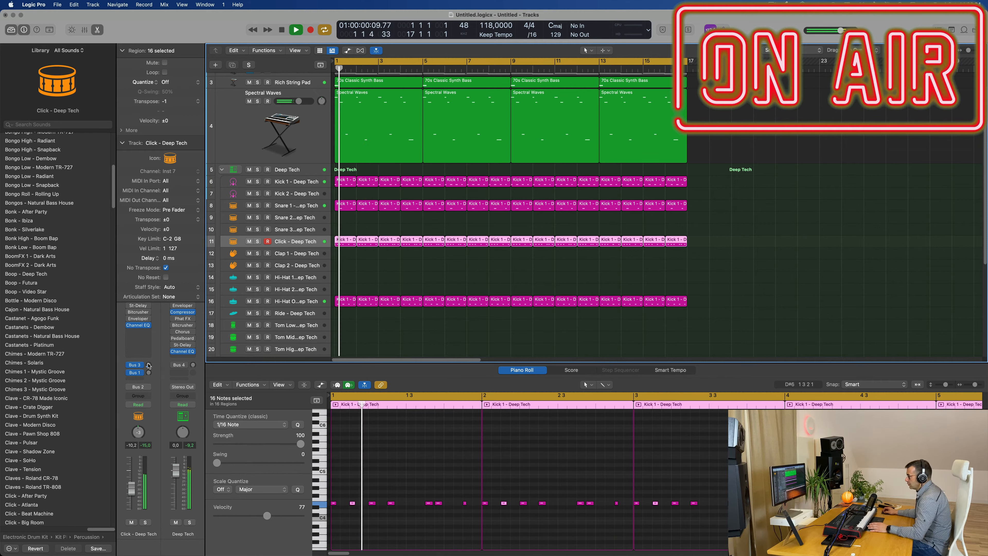
Step: Adjust the Click track's Bus 1 send to about -13.5 dB and set its volume fader to -11.6 dB during playback
left_click(149, 365)
left_click_drag(148, 373, 152, 346)
key("space")
key("space")
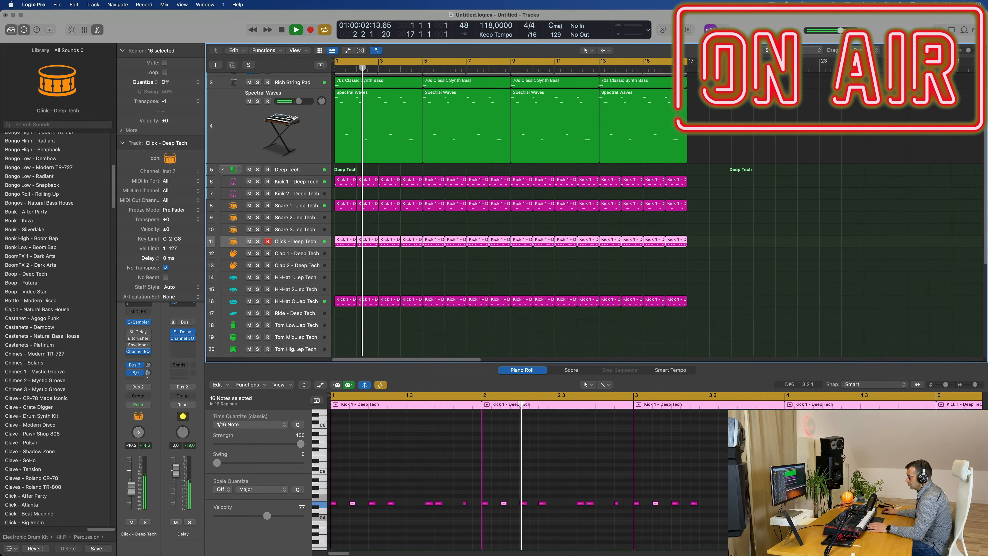
left_click_drag(149, 373, 149, 376)
left_click_drag(132, 484, 132, 486)
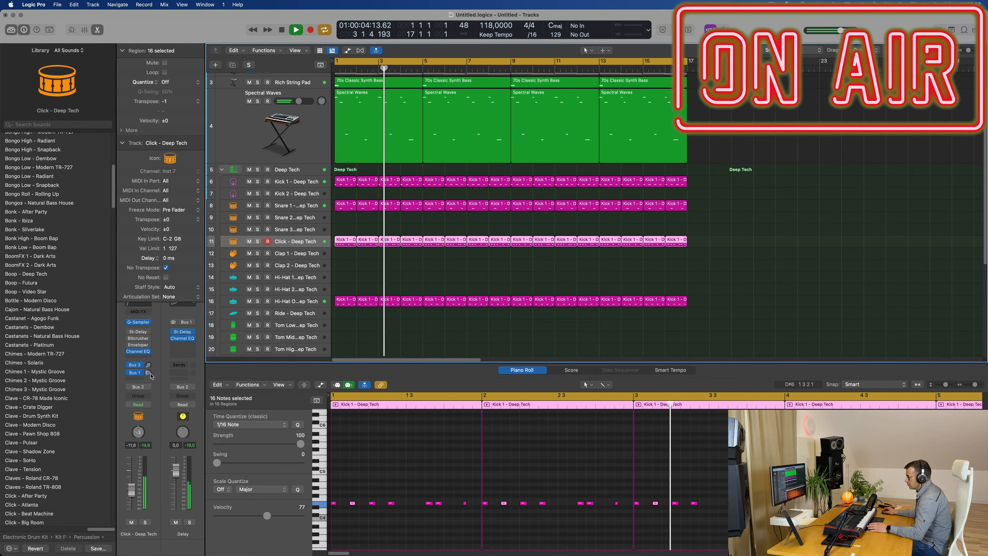
left_click_drag(149, 373, 150, 380)
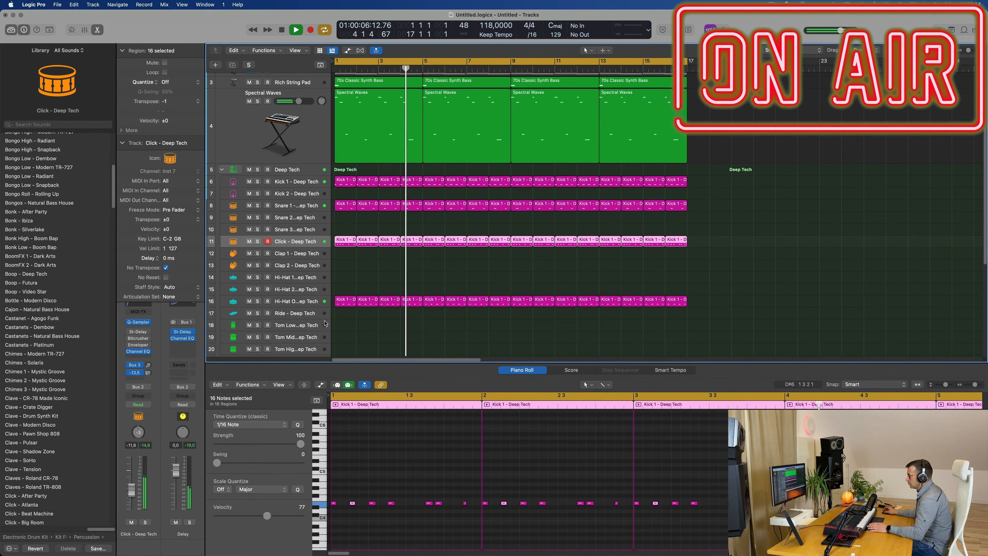
Step: Copy the bar 1 Hi-Hat Open region to the Tom Low track, keeping only its last note, moved to a higher pitch
scroll(326, 323, "down", 5)
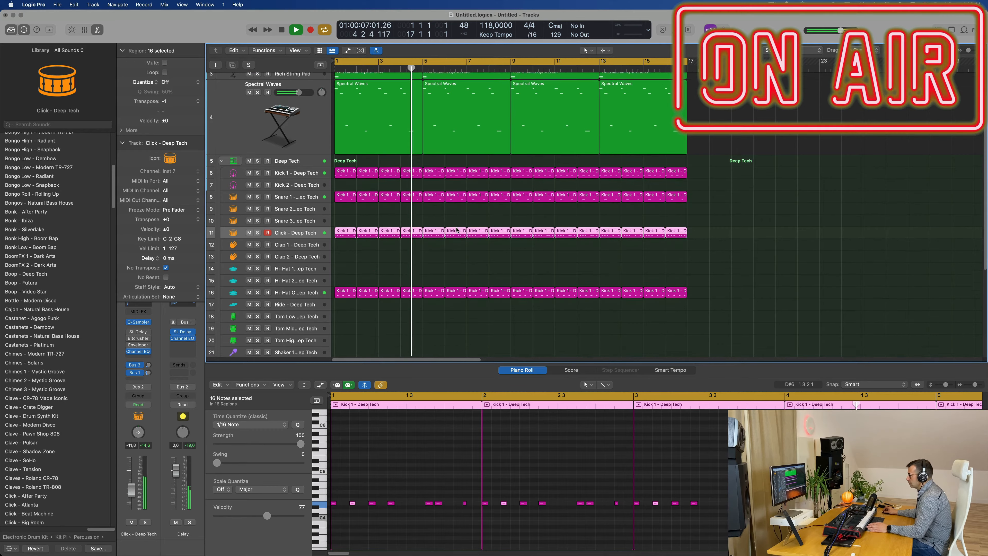
left_click(345, 232)
mouse_move(343, 258)
left_mouse_down()
mouse_move(343, 269)
mouse_move(342, 260)
left_mouse_up()
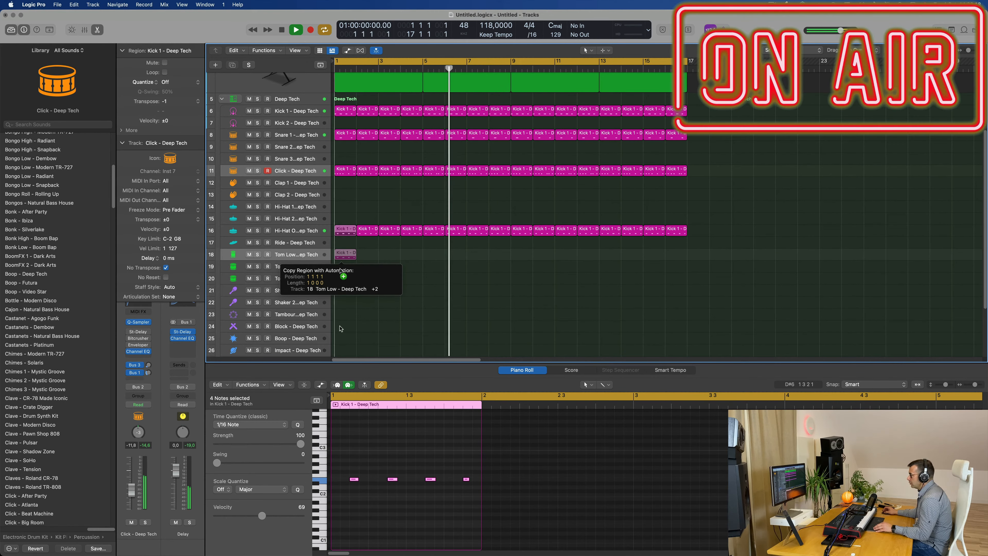
left_click_drag(343, 469, 435, 501)
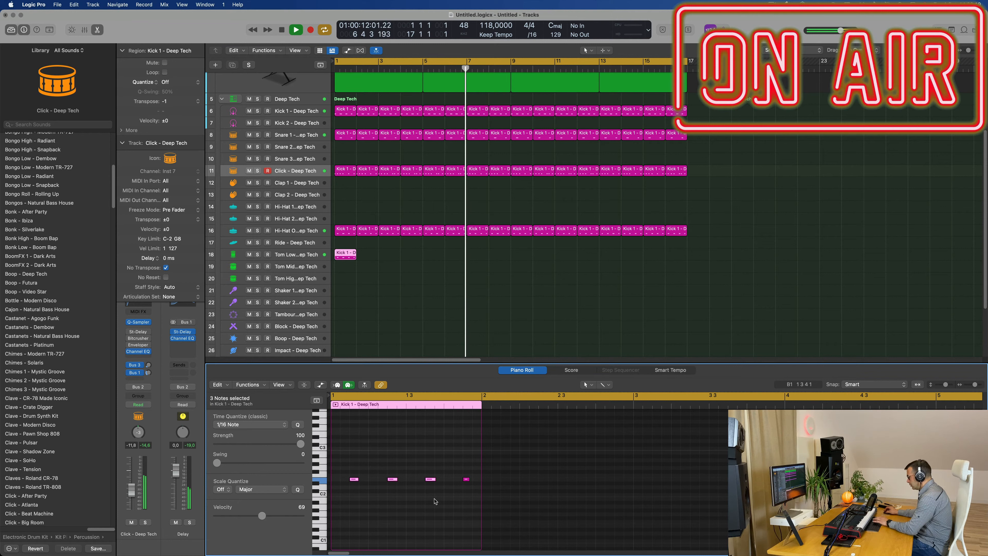
left_click(466, 478)
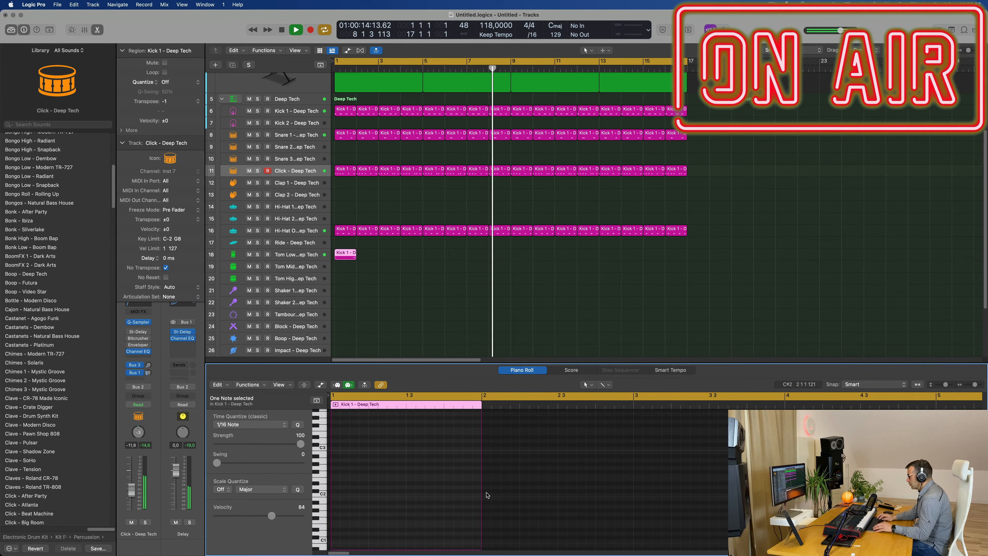
Step: Select the Tom Low track and set its volume fader to -6.2 dB while auditioning the loop from the start
left_click(304, 253)
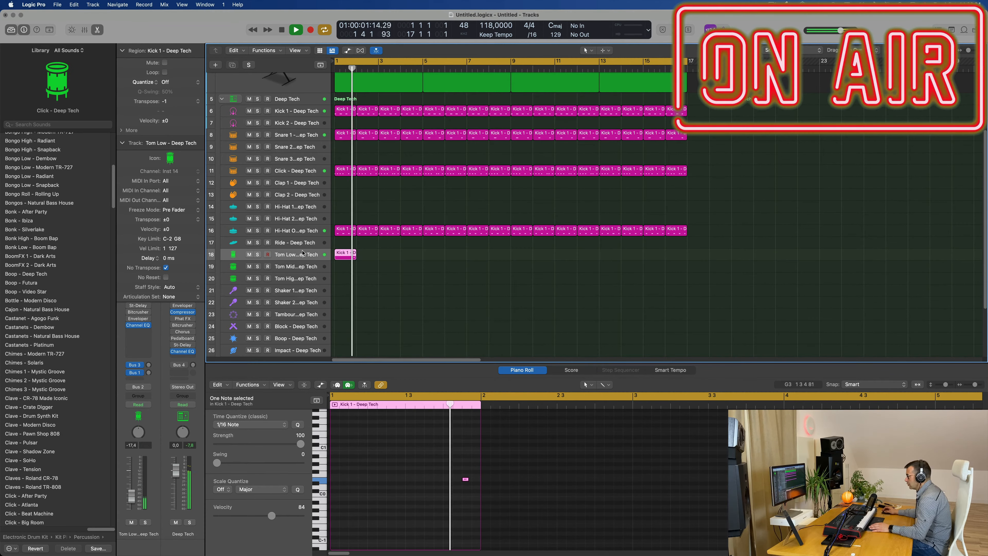
key("Return")
left_click_drag(133, 494, 132, 487)
key("Return")
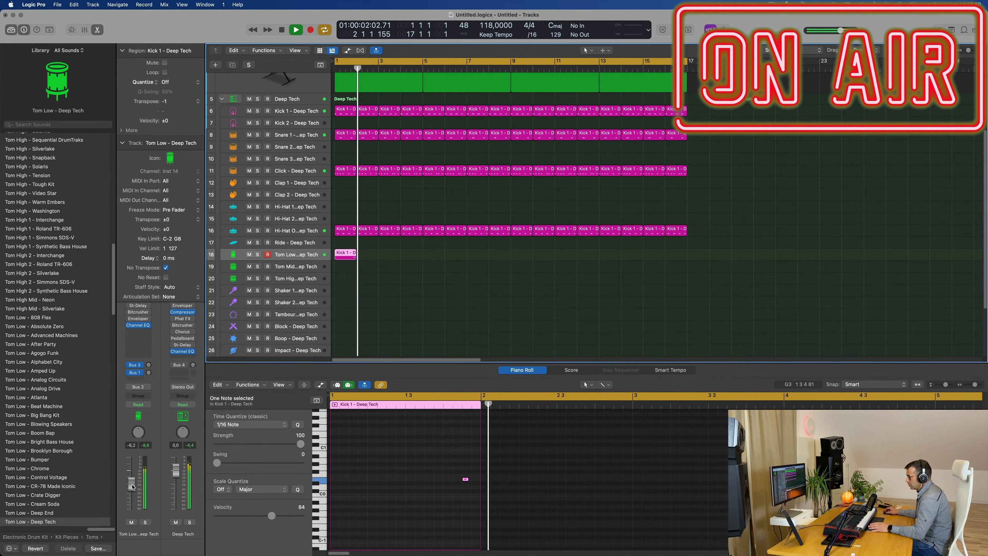
key("Return")
key("space")
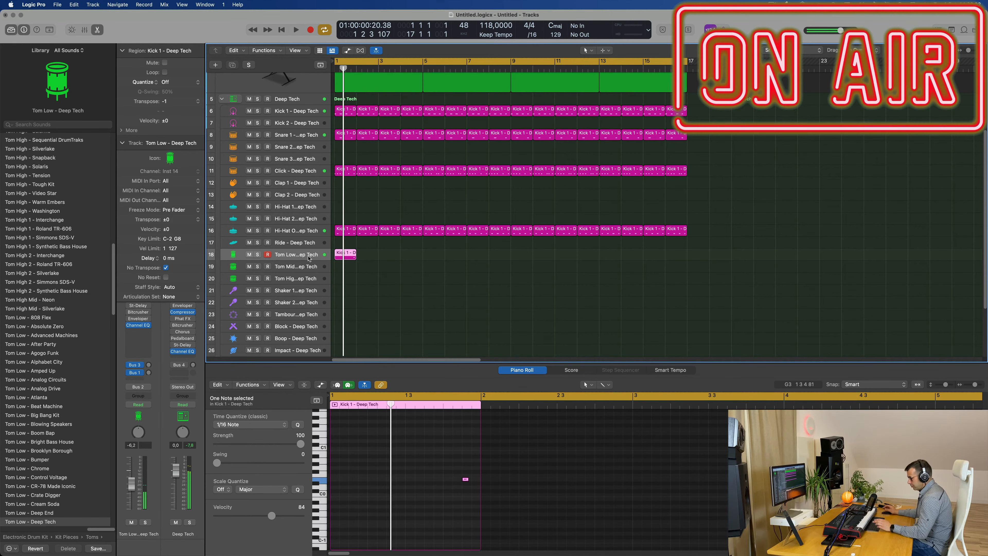
Step: Repeat the Tom Low region across its track up to the end of bar 16
key("super+r")
key("super+r")
key("super+r")
key("super+r")
key("super+r")
key("super+r")
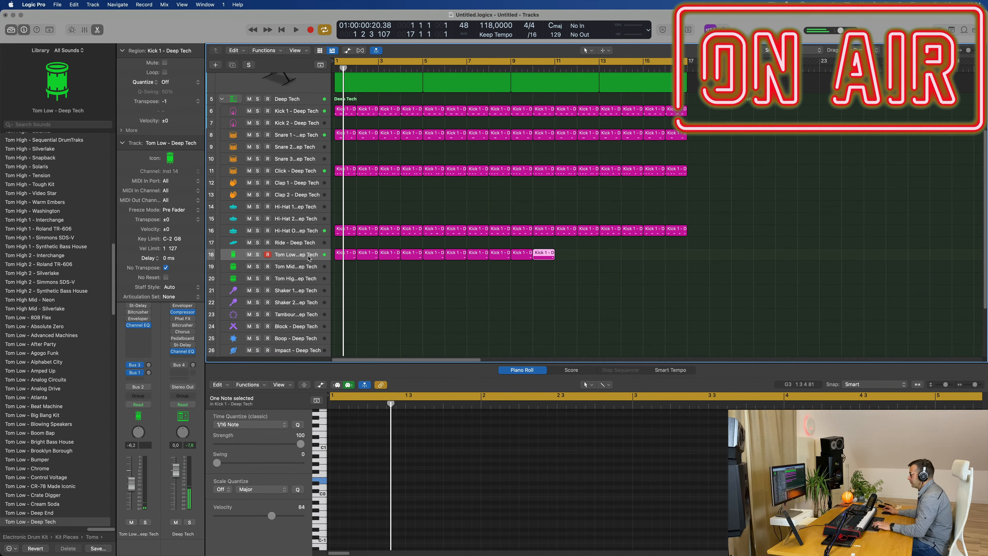
left_click(798, 225)
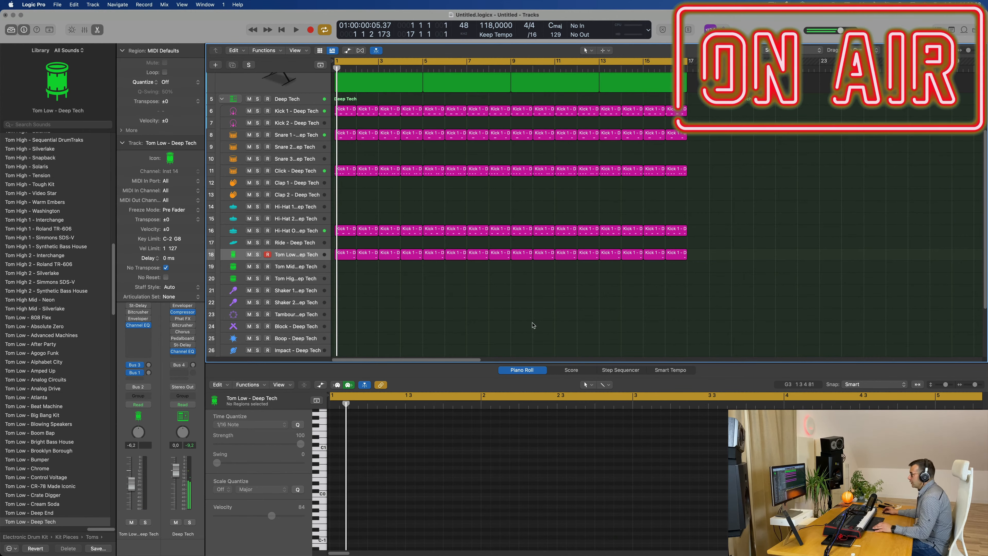
Step: Color and name all regions in the project by their tracks, then play the loop and deselect everything
scroll(532, 325, "up", 5)
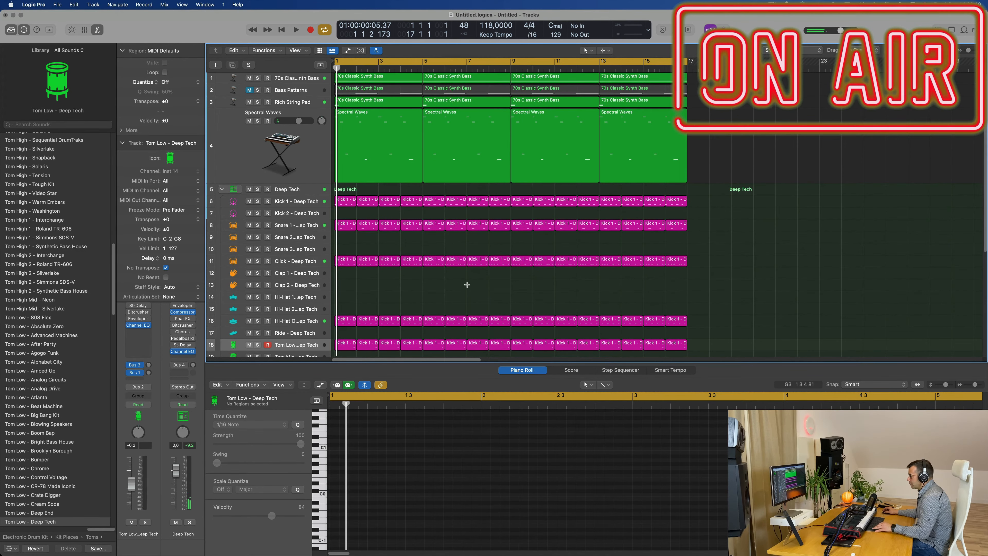
key("super+a")
right_click(458, 225)
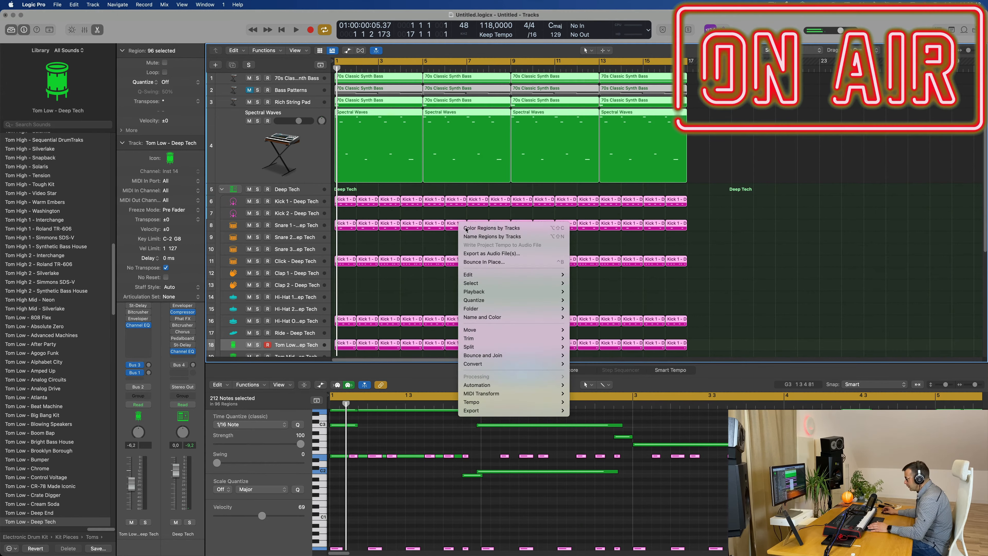
left_click(466, 228)
right_click(459, 223)
left_click(468, 236)
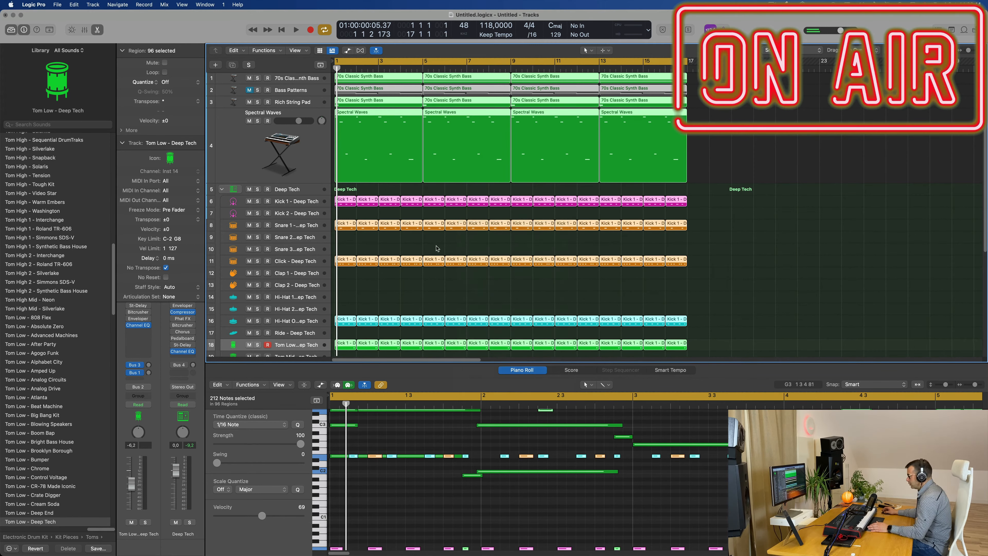
right_click(436, 246)
left_click(739, 268)
key("space")
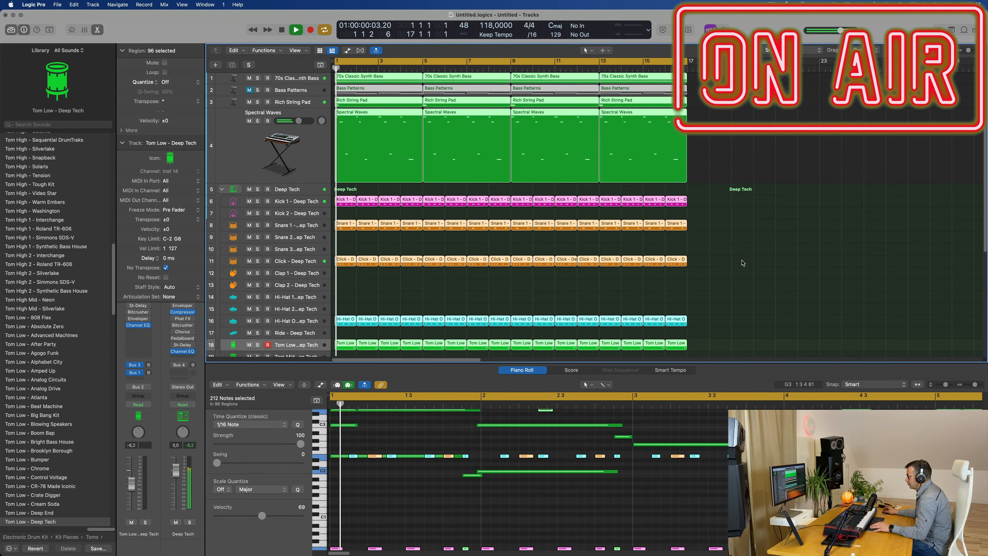
scroll(698, 276, "up", 2)
scroll(698, 276, "down", 2)
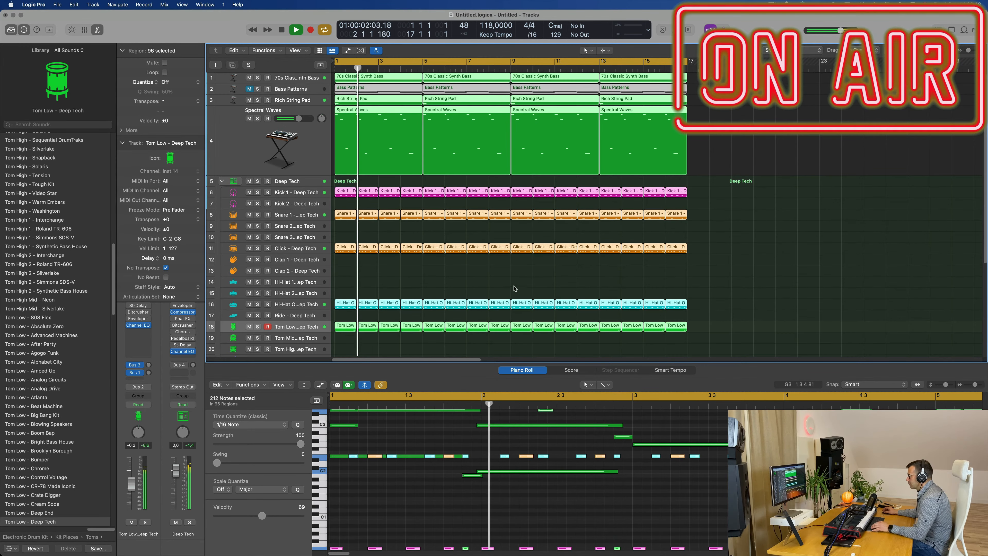
left_click(481, 281)
Step: Copy the Kick 1 region in bar 1 to the Shaker 2 track
scroll(420, 282, "down", 5)
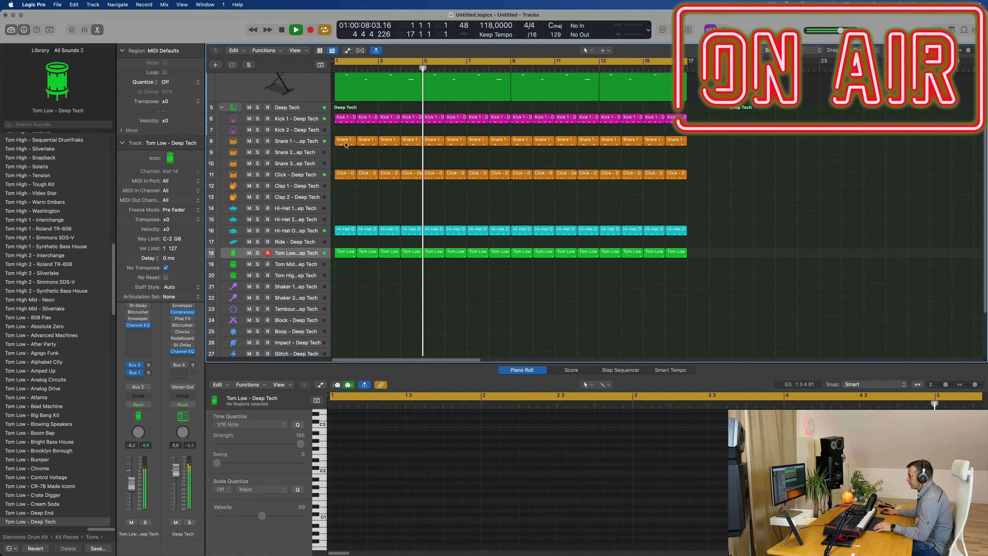
left_click(348, 120)
left_click_drag(347, 120, 347, 299)
Step: Fill the copied Shaker 2 region with 16 evenly spaced sixteenth notes, transpose them higher and restart playback
left_click_drag(461, 470, 335, 484)
scroll(336, 482, "up", 5)
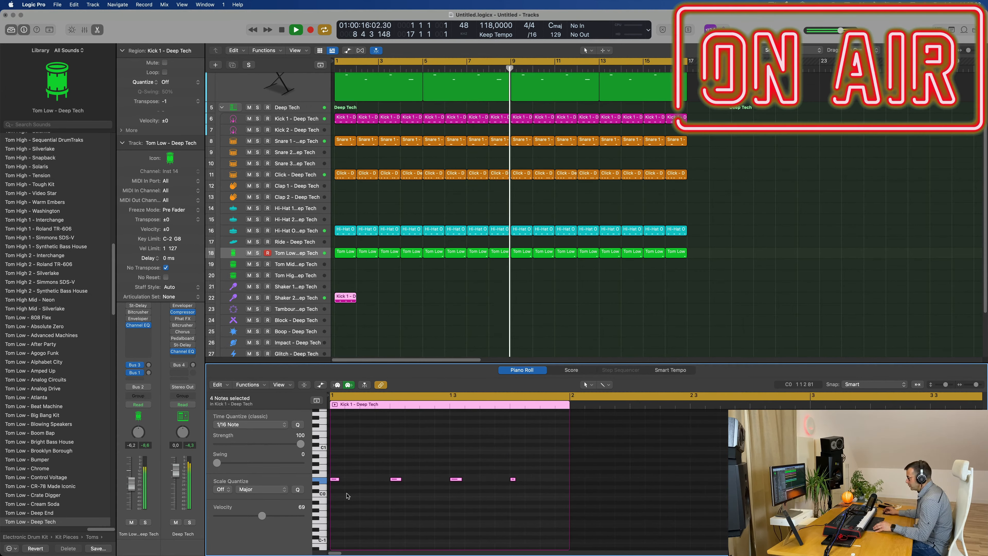
left_click_drag(337, 480, 396, 495)
key("super+a")
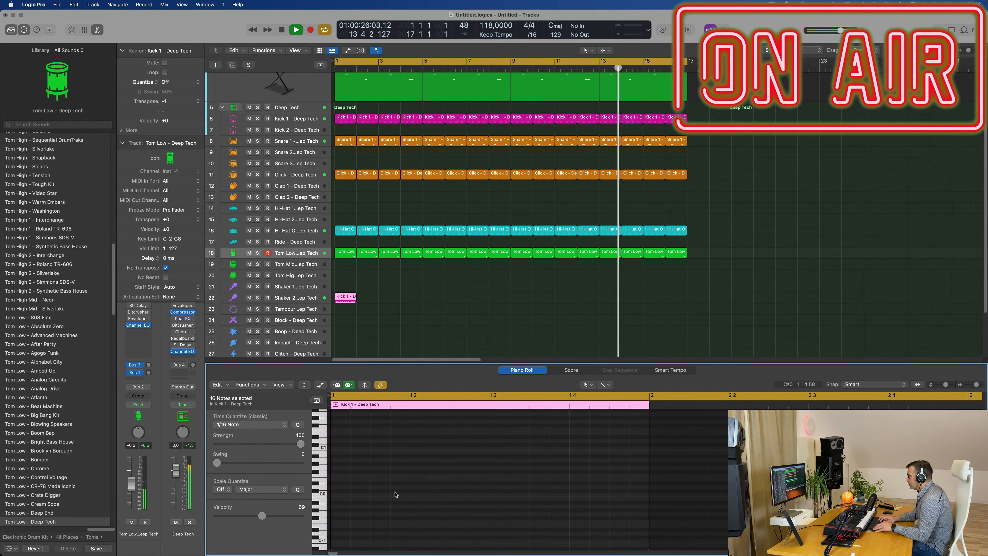
key("space")
key("space")
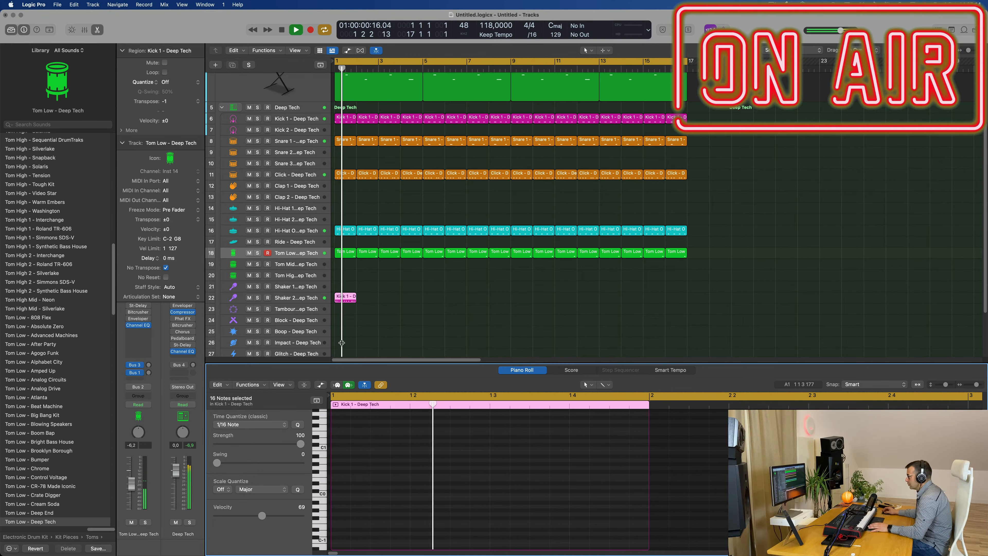
Step: Select the Shaker 2 track and lower its volume fader to -26.5 dB while checking playback
left_click(305, 298)
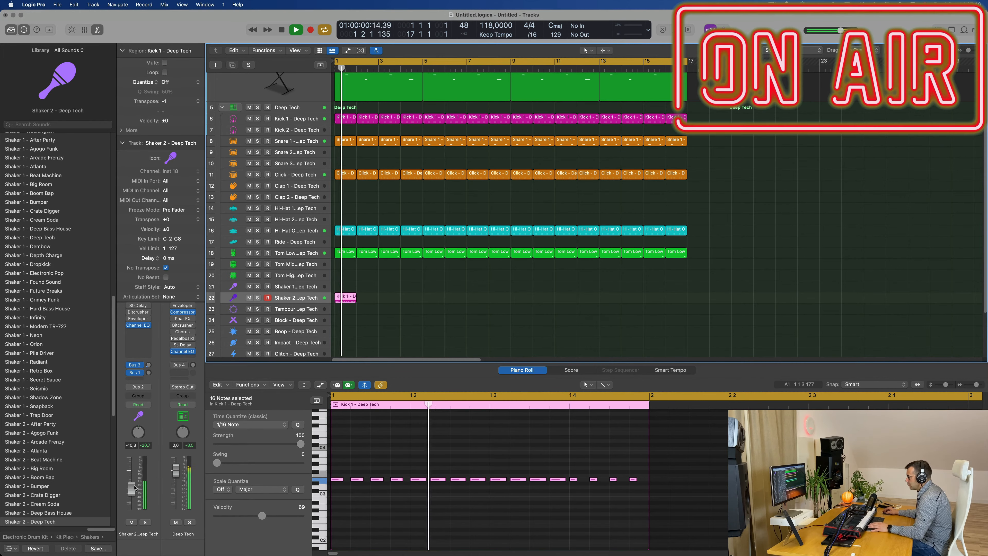
left_click_drag(131, 489, 131, 505)
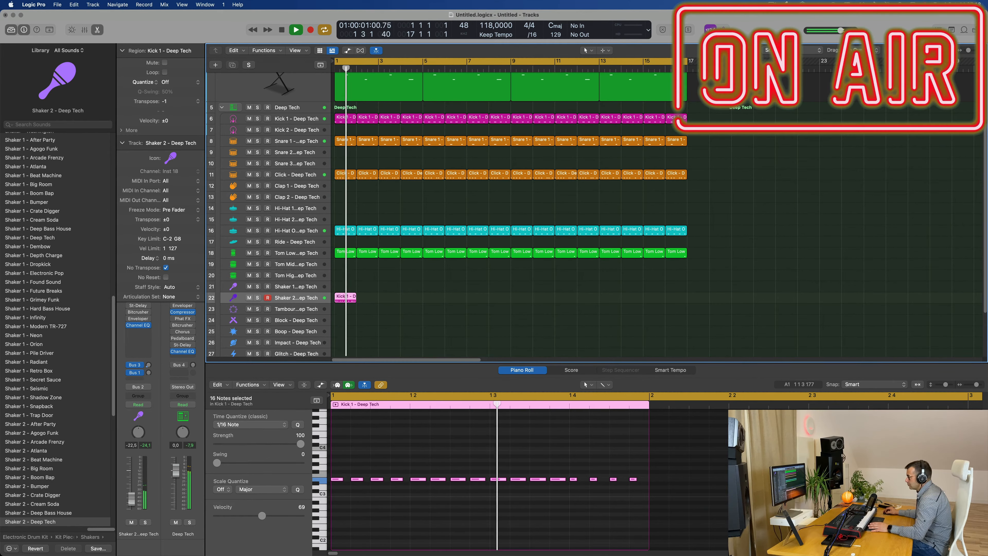
key("space")
key("space")
left_click_drag(130, 504, 131, 507)
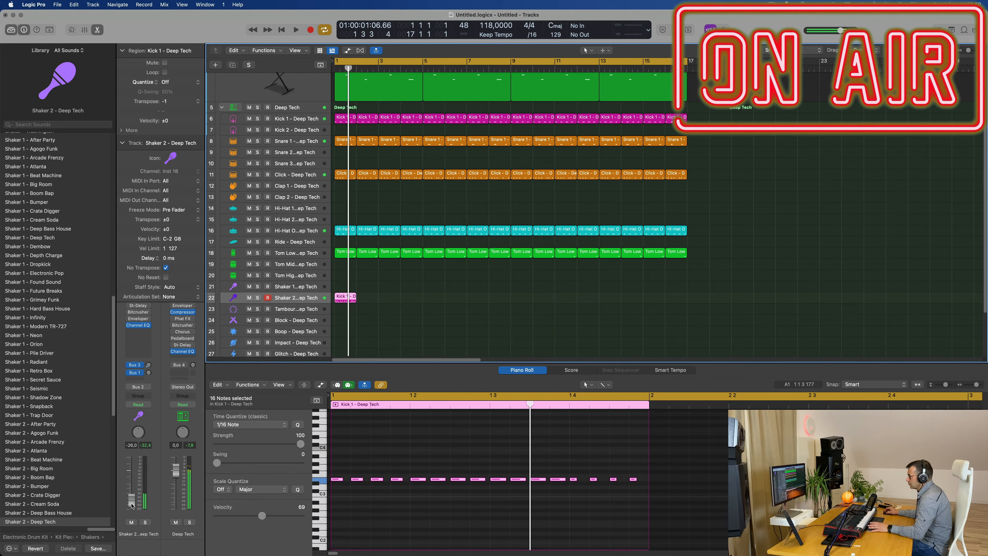
key("space")
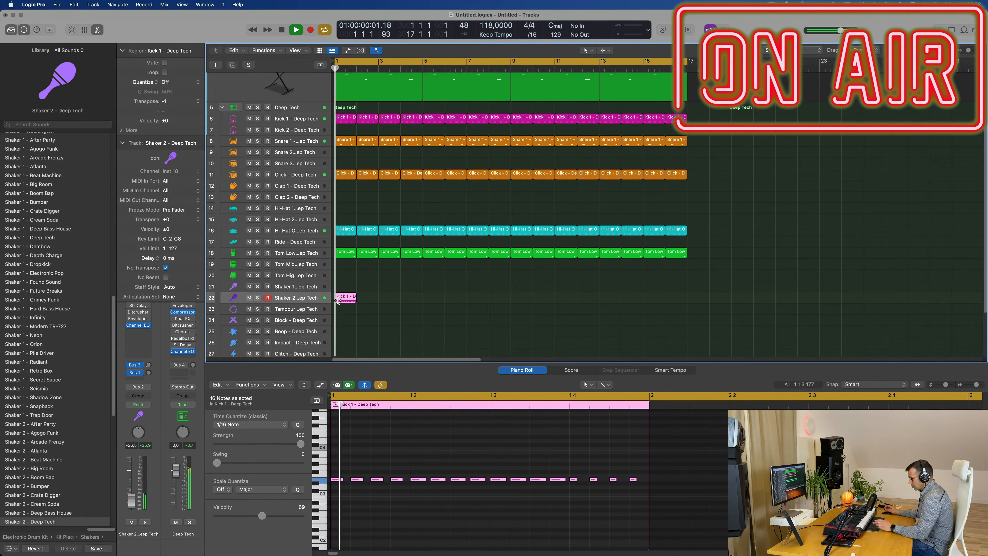
Step: Repeat the Shaker 2 region across its track up to the end of bar 16
key("super+r")
key("super+r")
key("super+r")
key("super+r")
key("super+r")
key("super+r")
key("super+r")
key("super+r")
key("super+r")
key("super+r")
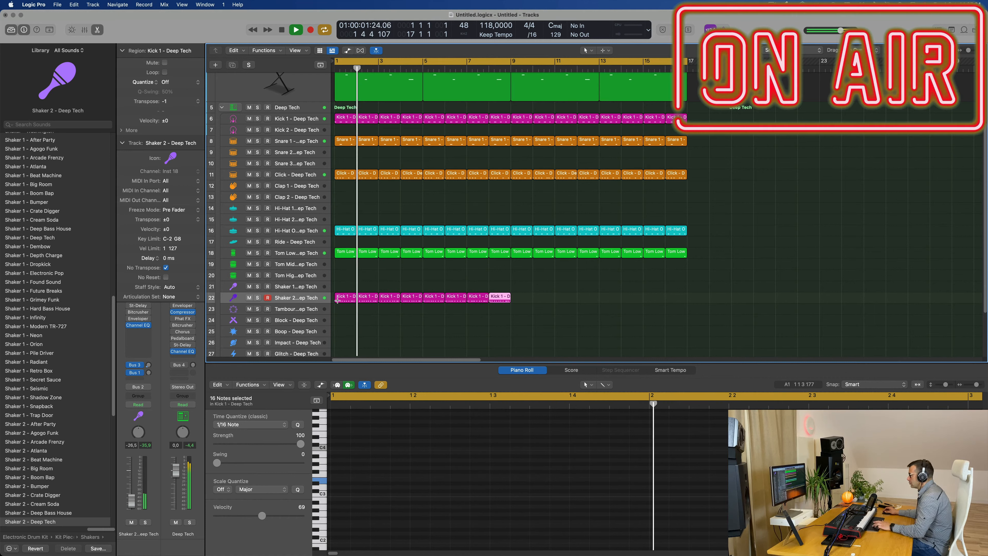
key("super+r")
key("super+r")
key("super+r")
key("super+r")
key("super+r")
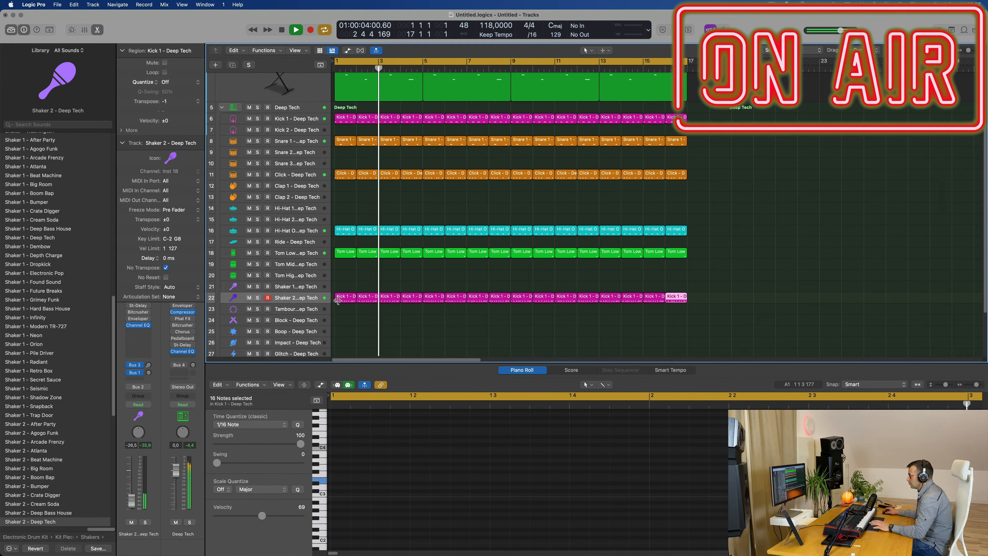
Step: Select the Shaker 2 track with all its regions and enable its Stereo Delay insert, opening the plug-in's settings
left_click(303, 301)
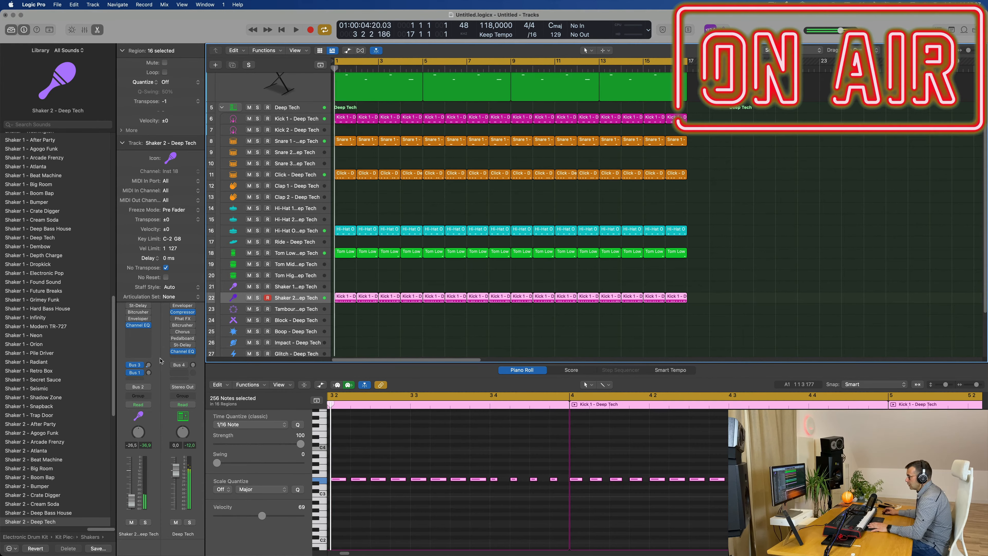
left_click(121, 143)
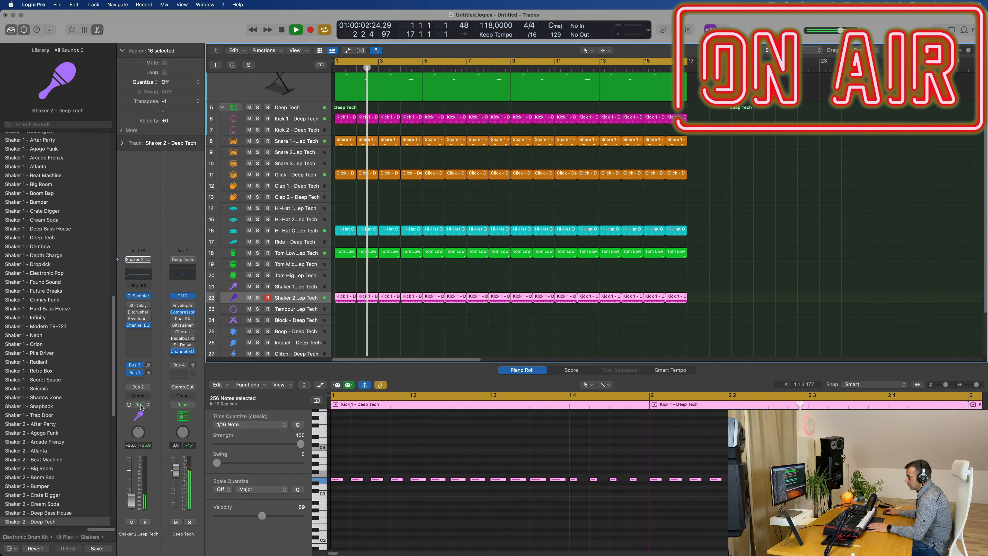
left_click(139, 306)
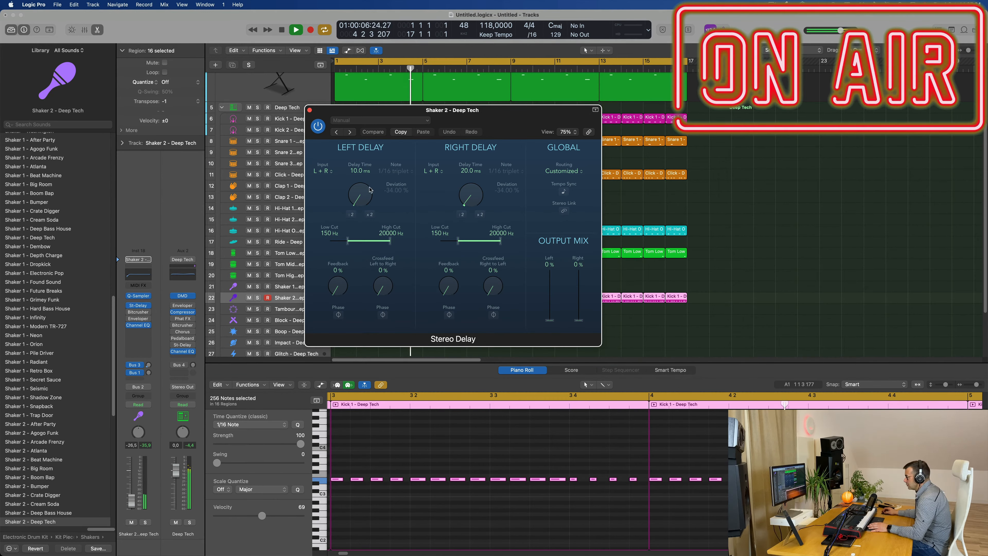
Step: Set the Stereo Delay's output mix to 30% left and 49% right, and the Shaker 2 volume fader to -25.0 dB
left_click_drag(586, 325, 580, 244)
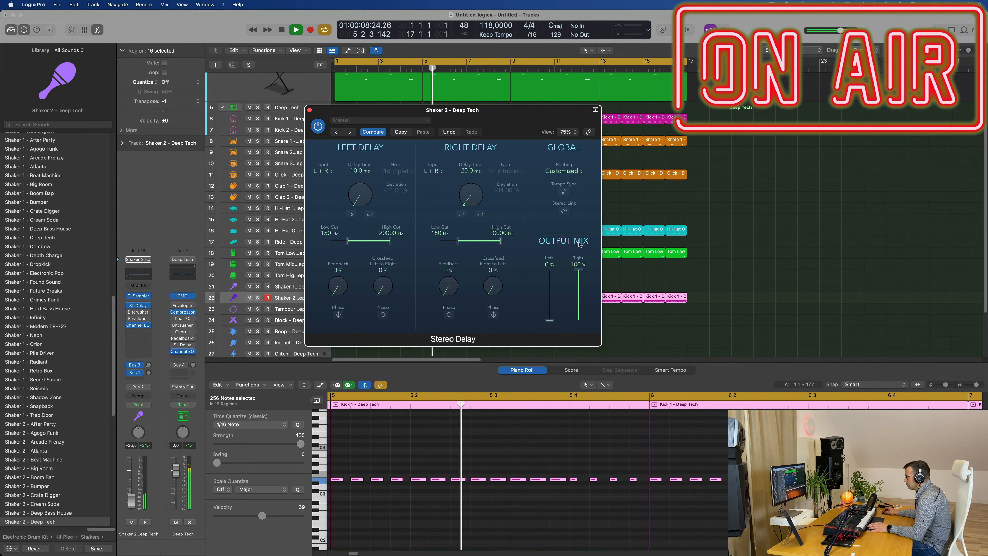
left_click_drag(549, 320, 559, 248)
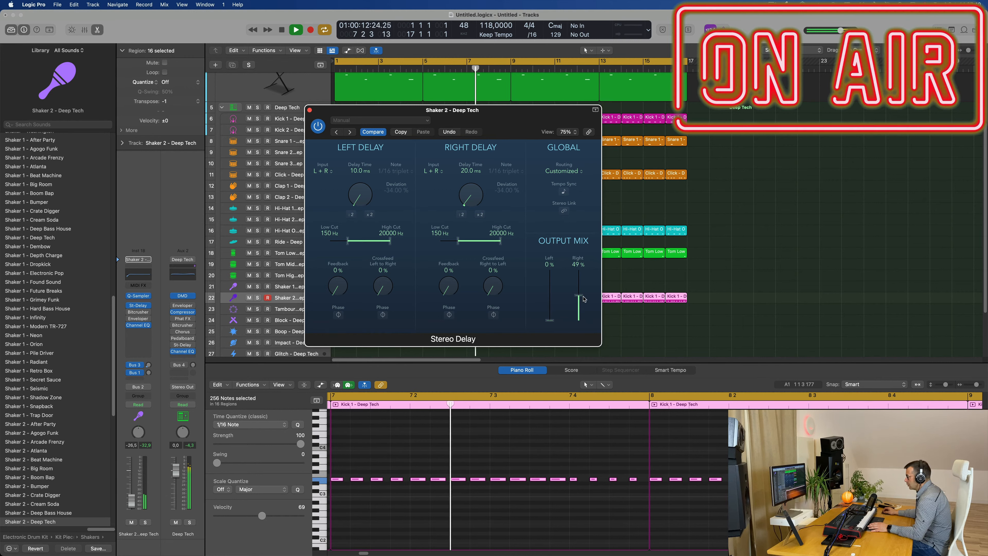
left_click_drag(585, 298, 586, 293)
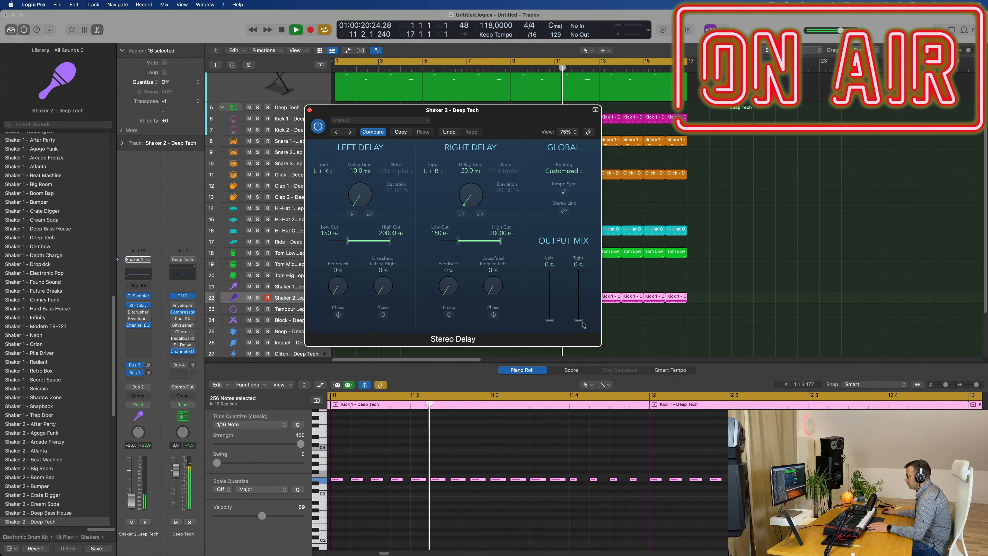
left_click_drag(579, 320, 552, 308)
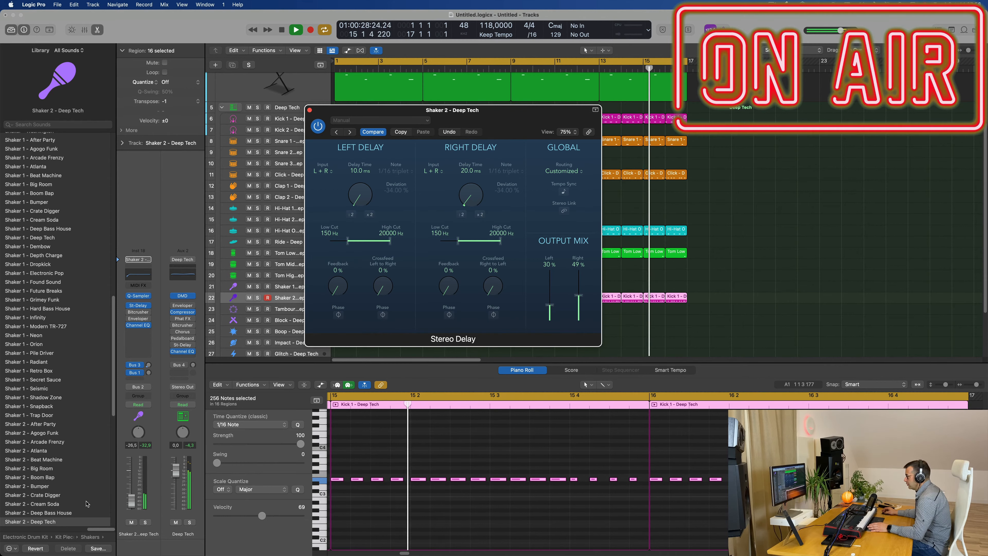
left_click_drag(133, 504, 132, 502)
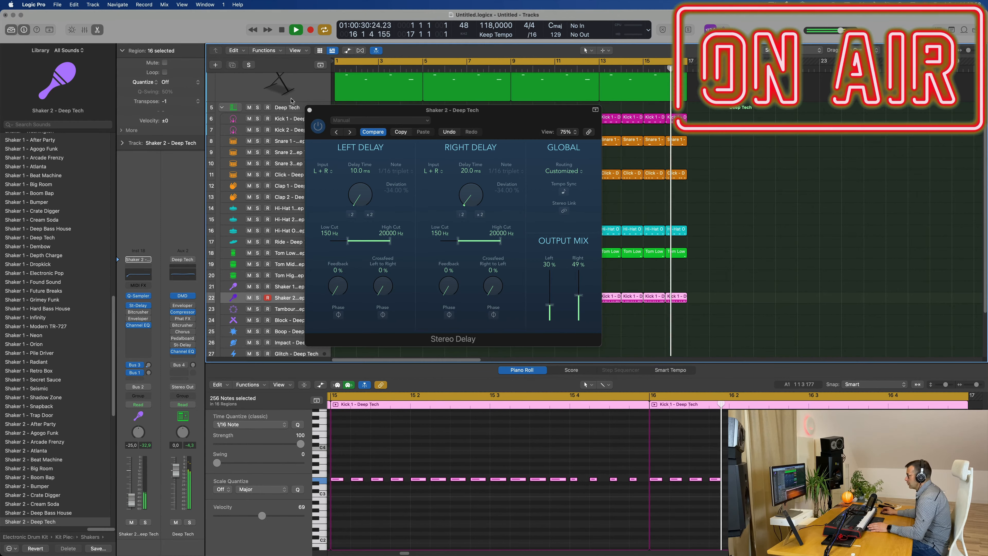
Step: Copy a synth channel's Compressor insert to the end of Shaker 2's effect chain, check its settings, and raise Shaker 2's volume to -24.0 dB
left_click(309, 110)
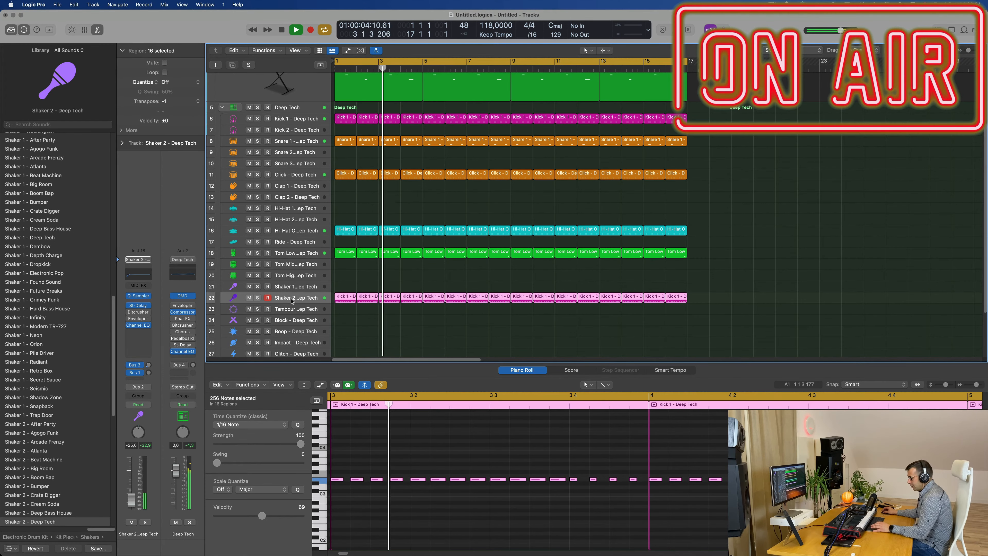
key("x")
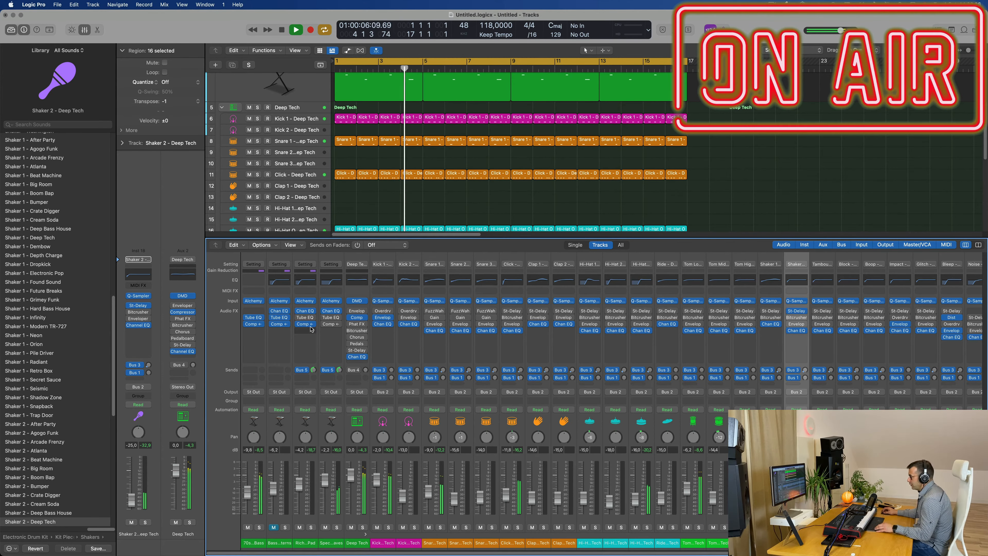
left_click_drag(283, 334, 144, 341)
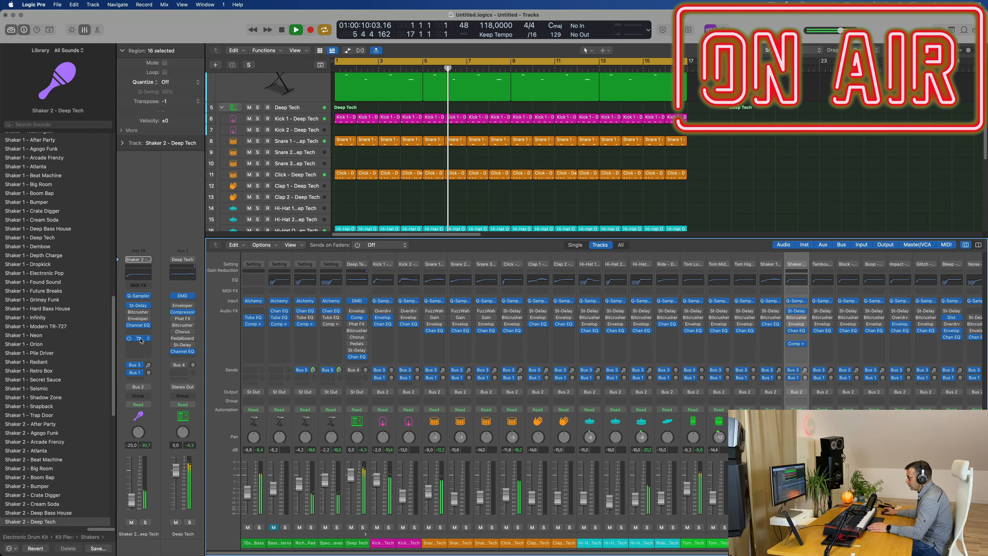
left_click(140, 338)
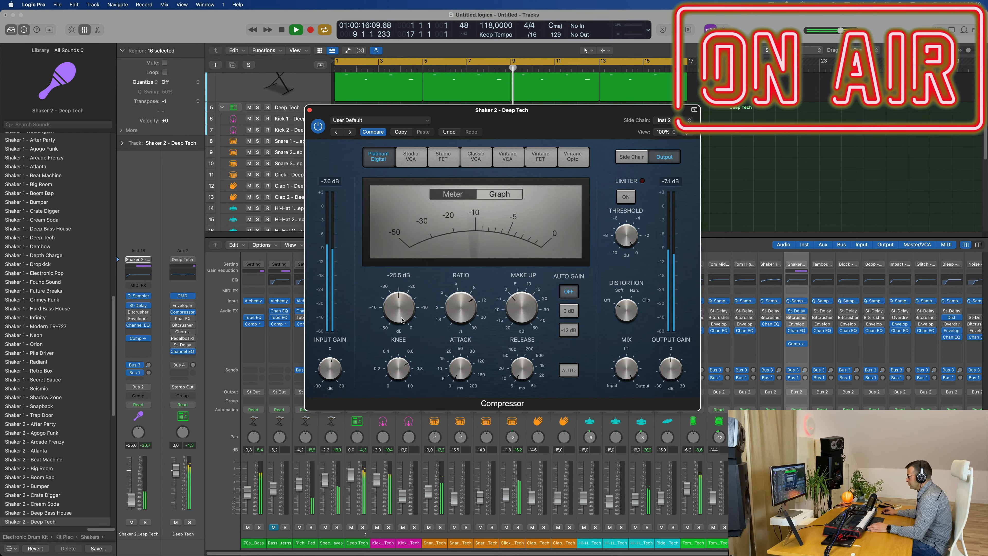
left_click(310, 110)
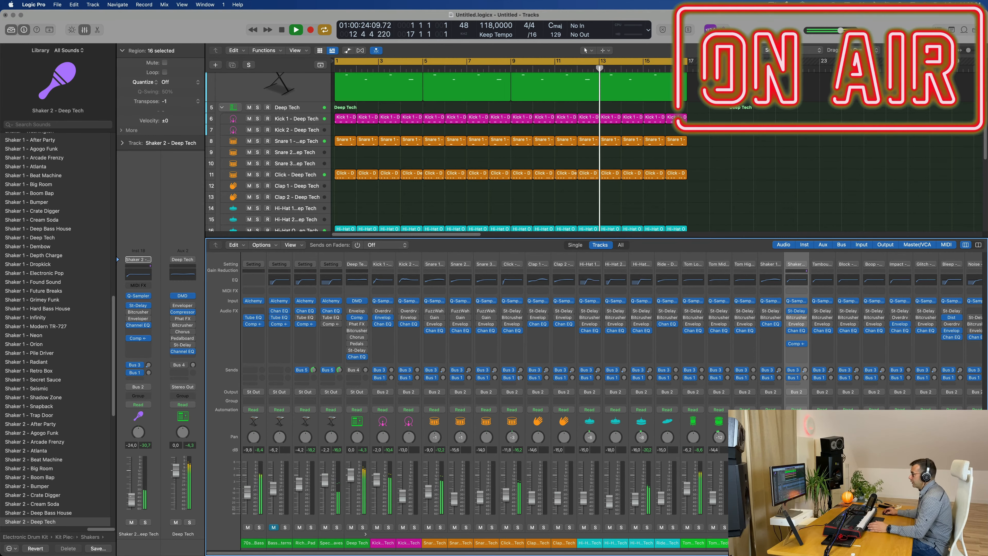
left_click(784, 209)
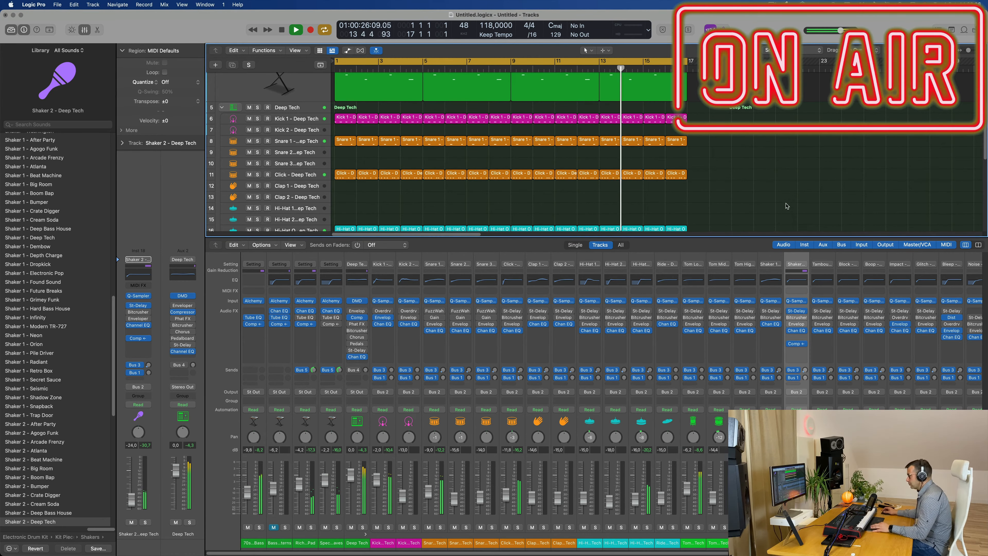
key("x")
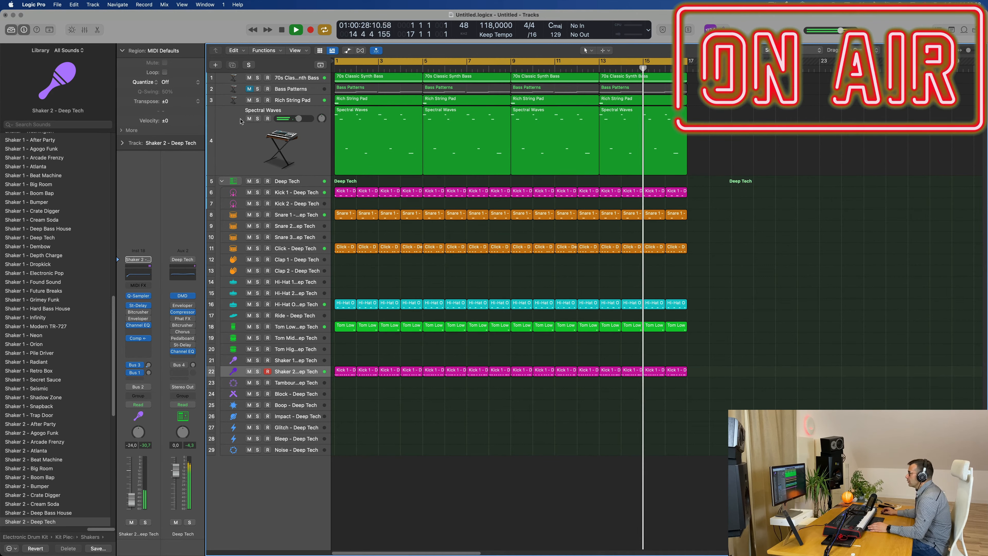
Step: Mute the Spectral Waves track, duplicate the Rich String Pad track with its channel settings, and open the duplicate's Alchemy instrument
left_click(249, 118)
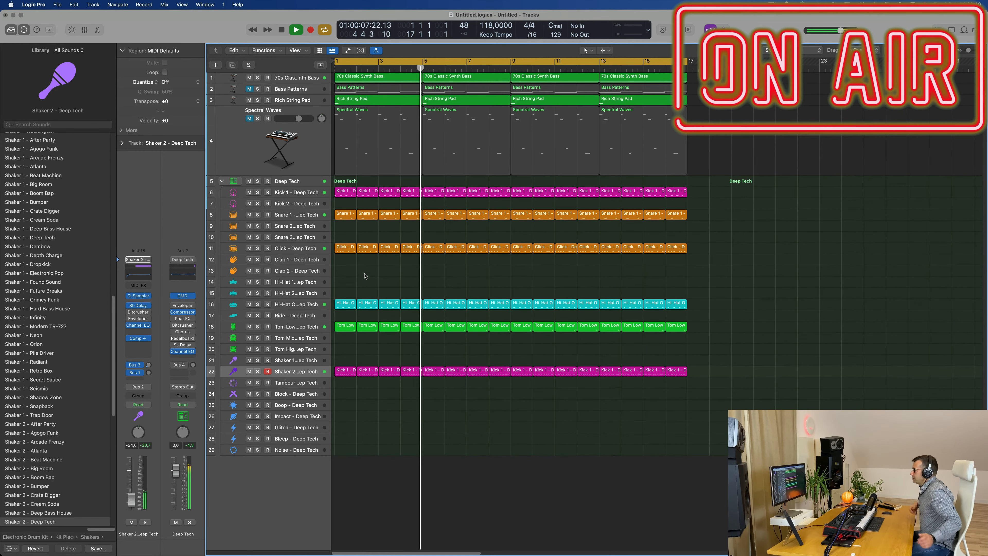
left_click(314, 136)
left_click(312, 102)
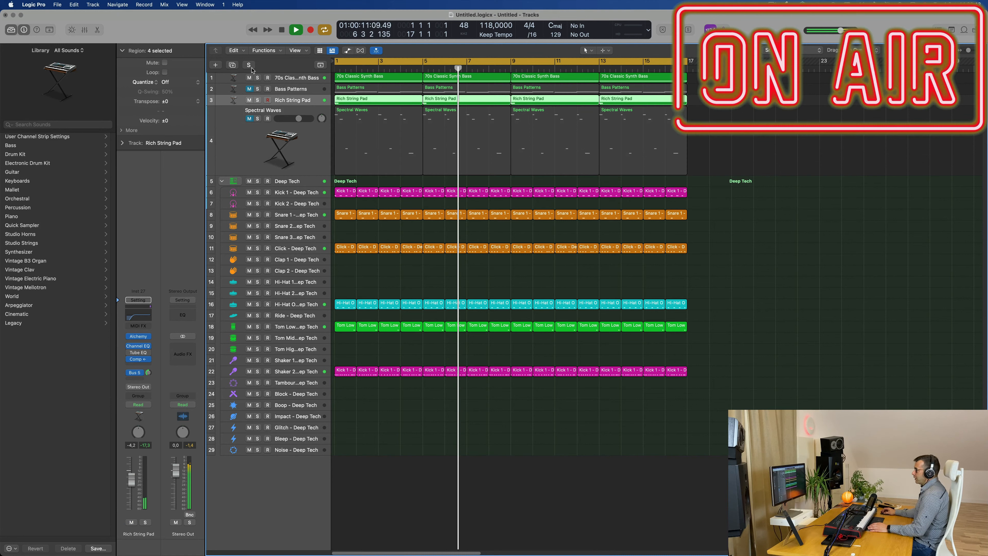
left_click(232, 64)
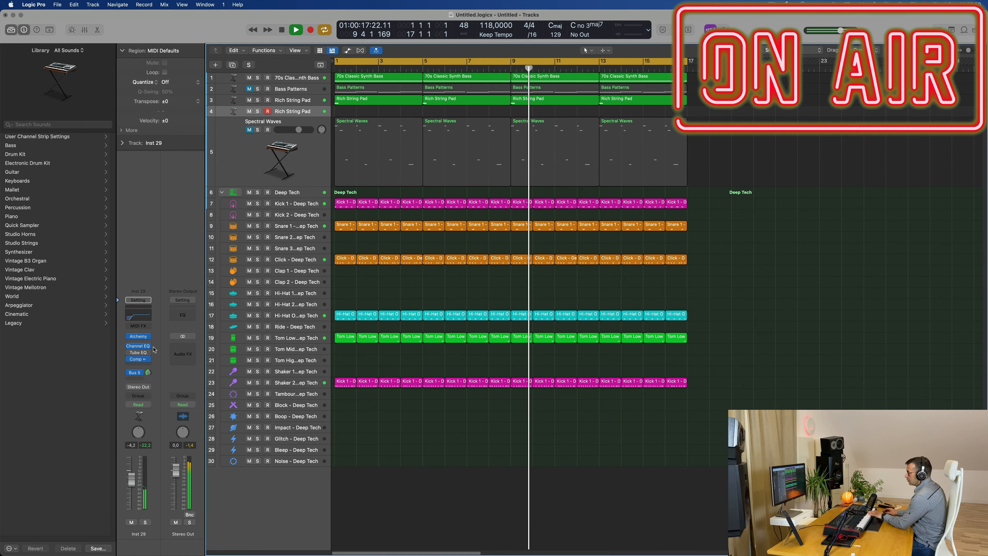
left_click(138, 337)
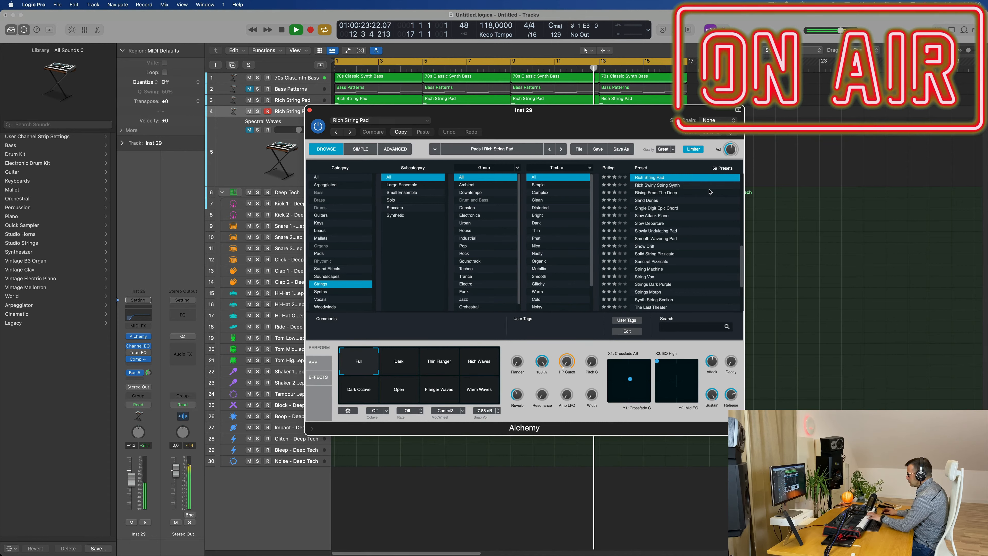
Step: Try the Dusty Strings preset from Alchemy's Strings category on the duplicated track and browse the other string presets
scroll(720, 234, "up", 10)
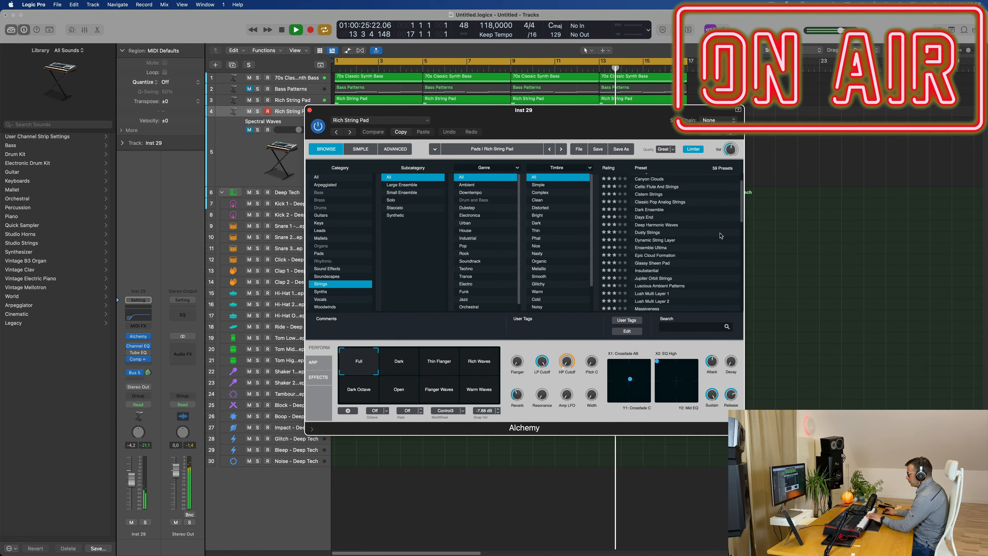
left_click(719, 233)
scroll(720, 232, "down", 10)
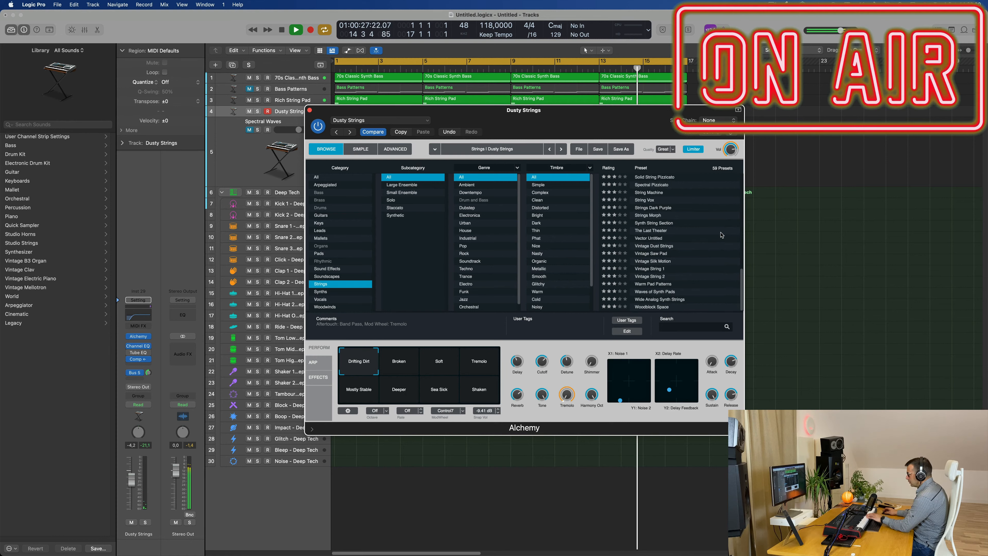
scroll(713, 240, "up", 5)
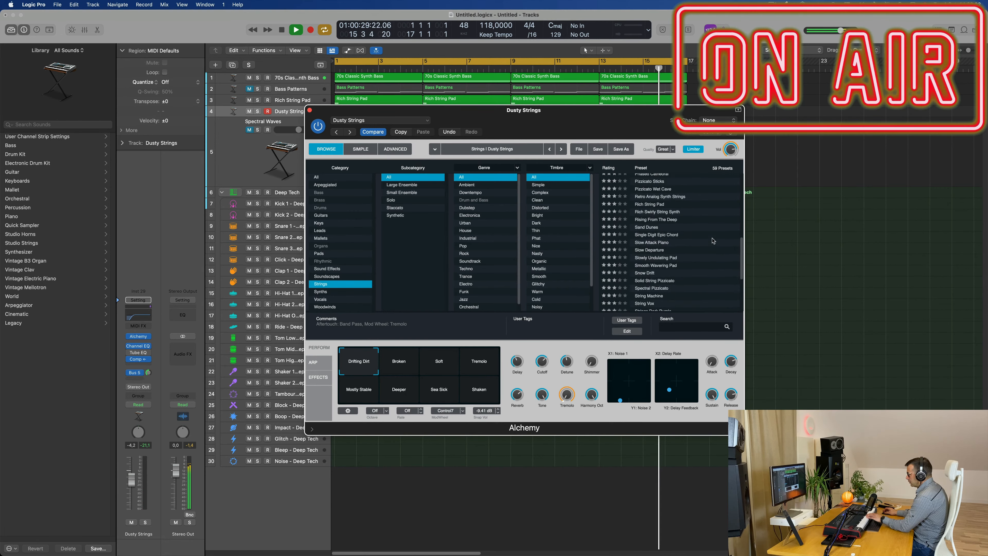
scroll(713, 240, "up", 1)
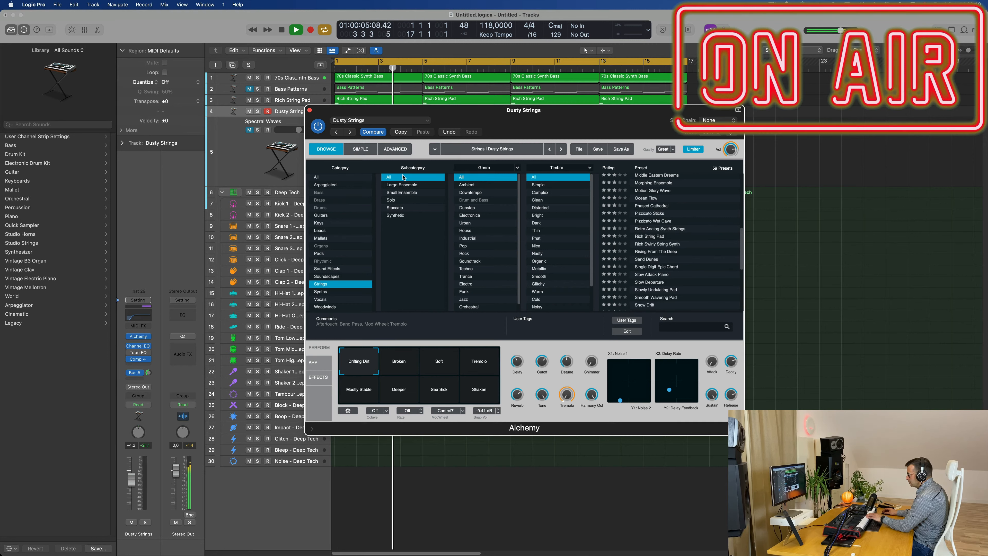
Step: Load the Perfect Pad 02 preset from Alchemy's Pads category and move the plug-in window clear of the new track
left_click(319, 253)
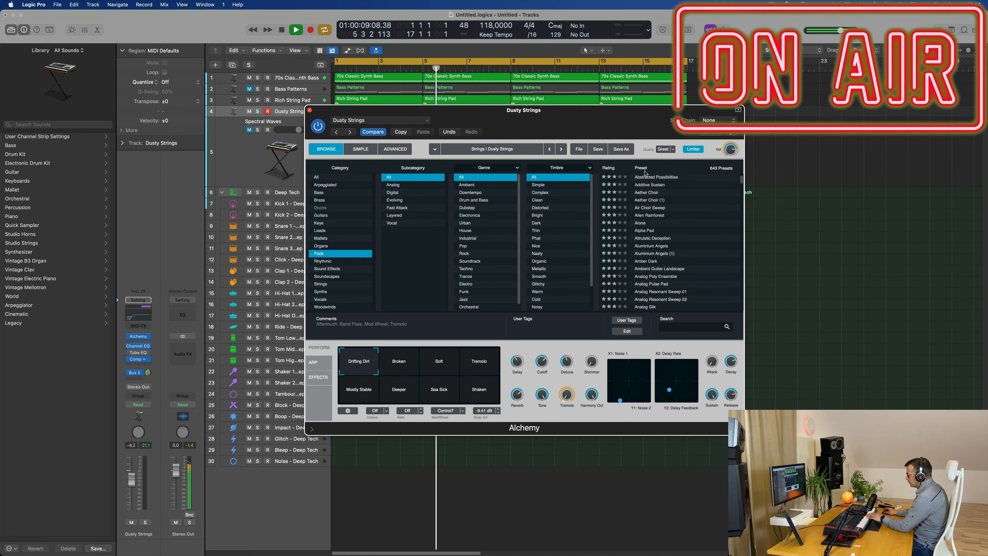
scroll(614, 170, "up", 1)
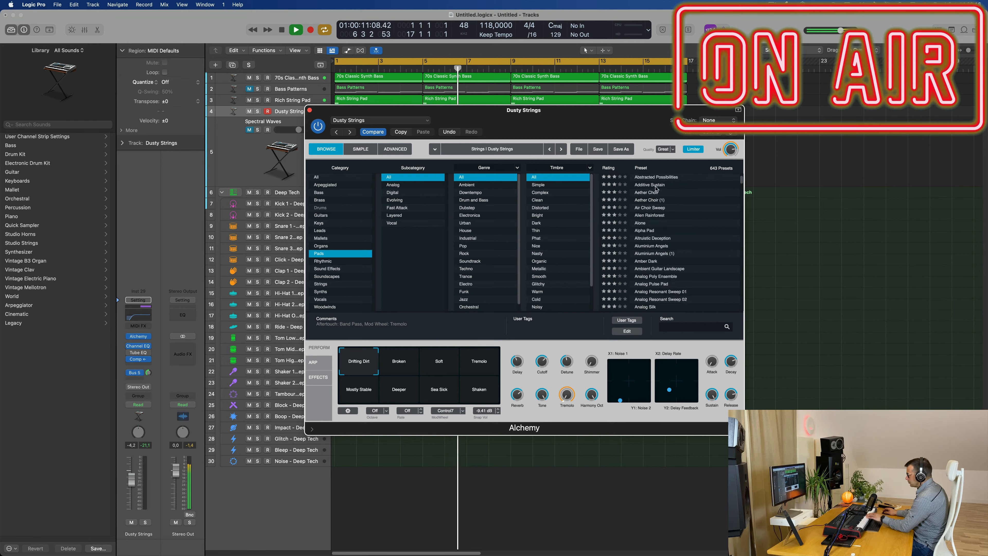
scroll(655, 189, "up", 9)
scroll(669, 202, "down", 1)
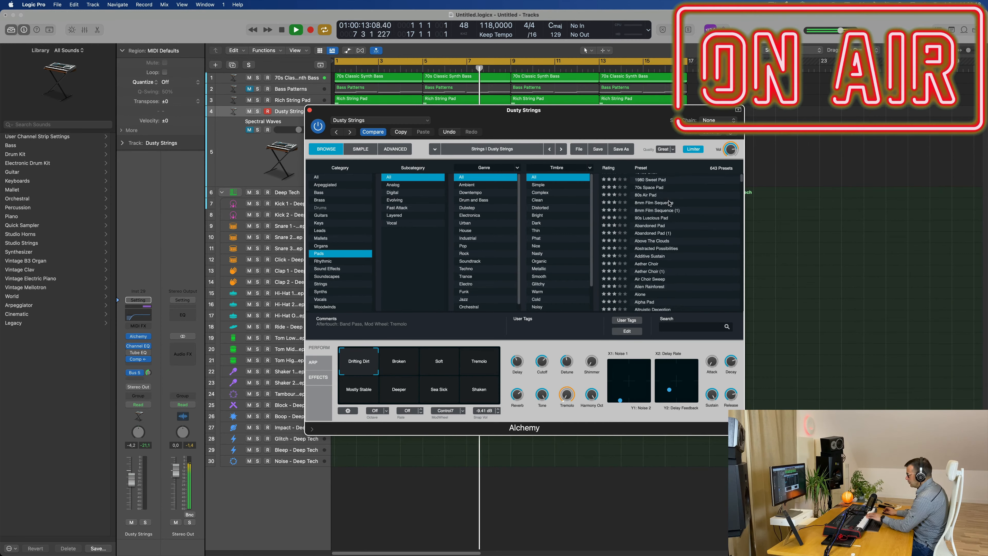
scroll(669, 202, "up", 2)
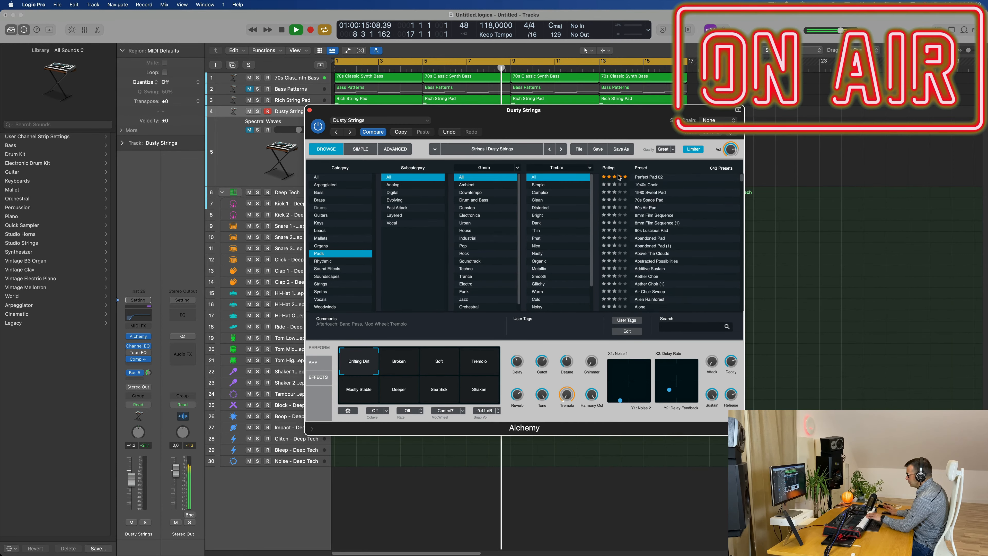
left_click(653, 177)
left_click_drag(547, 113, 512, 176)
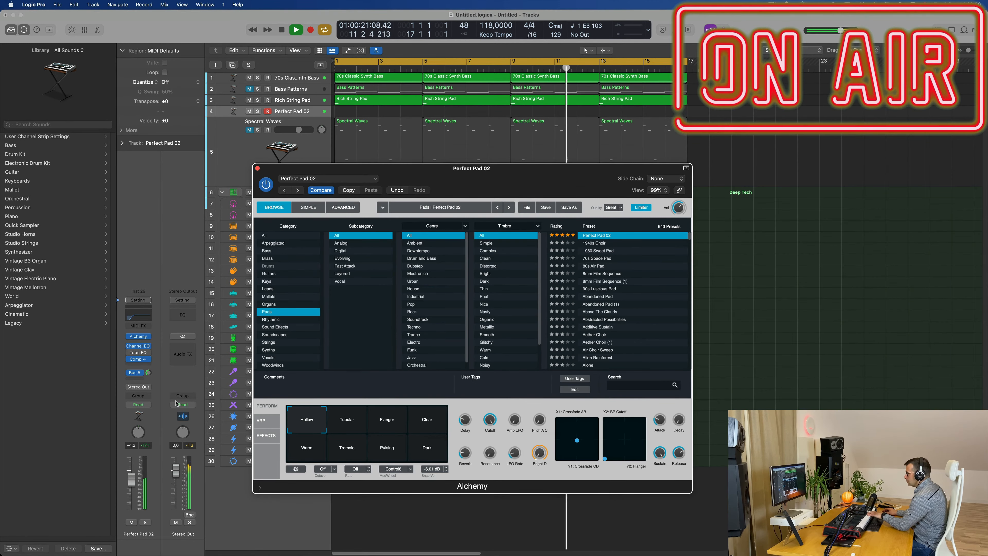
Step: Raise the Perfect Pad 02 volume to -3.8 dB, audition the Tubular, Flanger and Clear performance snapshots, and choose Warm
left_click(133, 483)
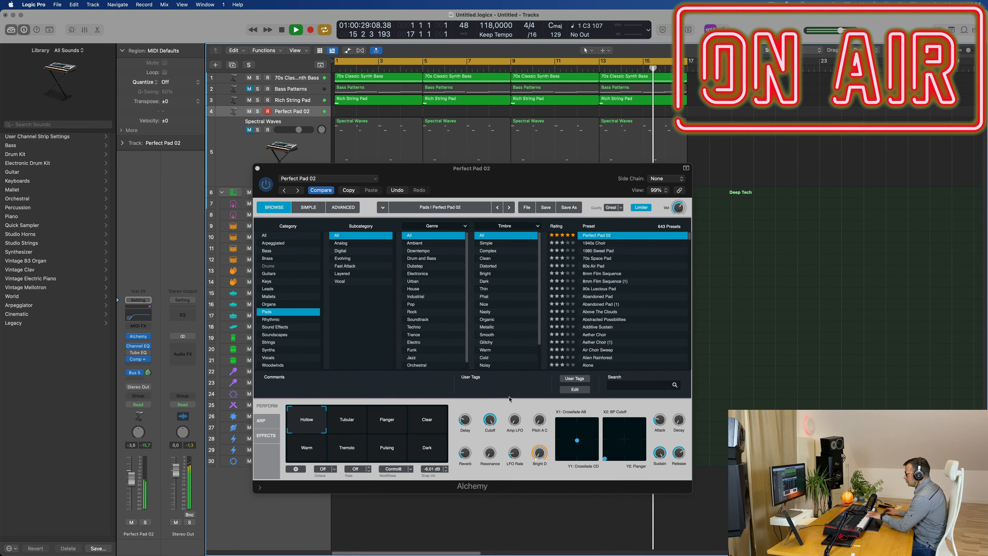
left_click(355, 422)
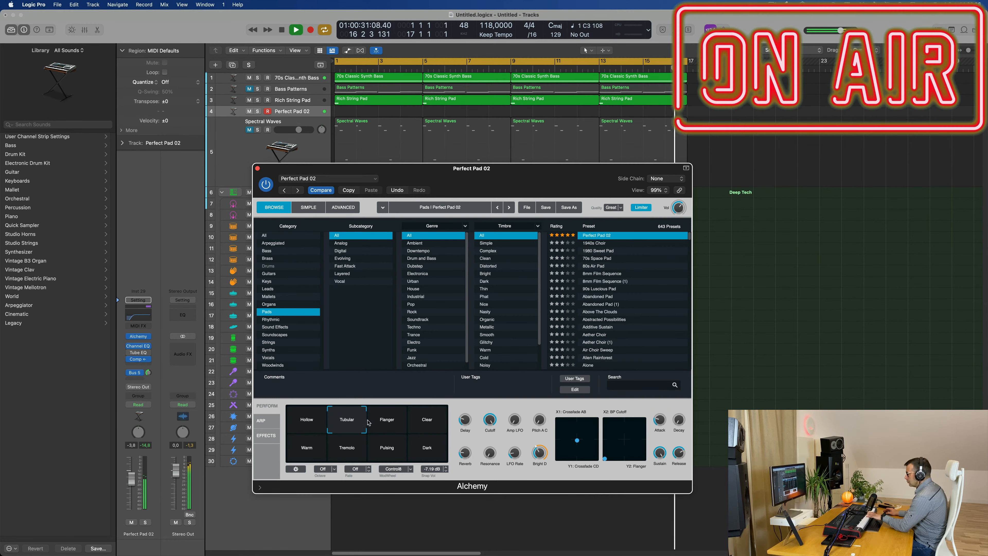
left_click(387, 422)
left_click(427, 422)
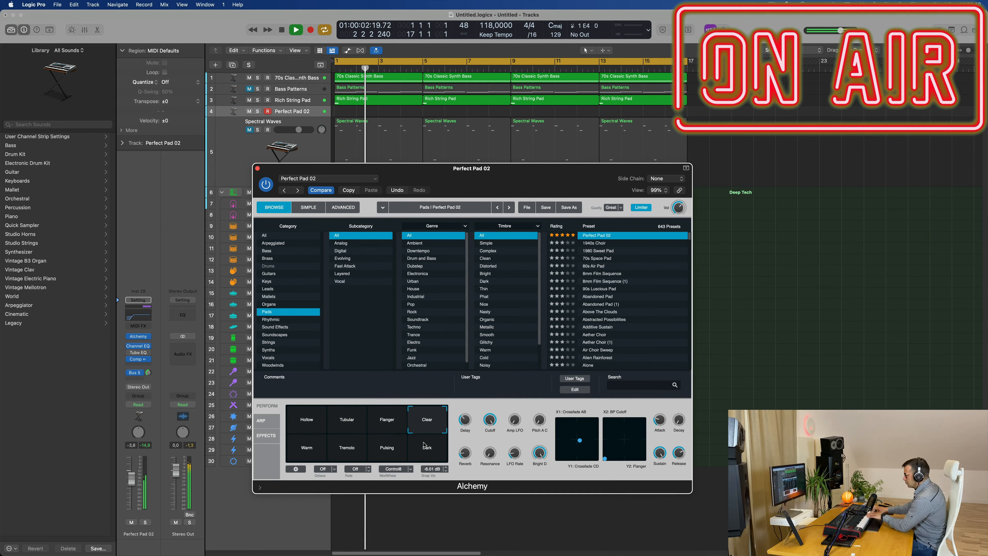
left_click(307, 452)
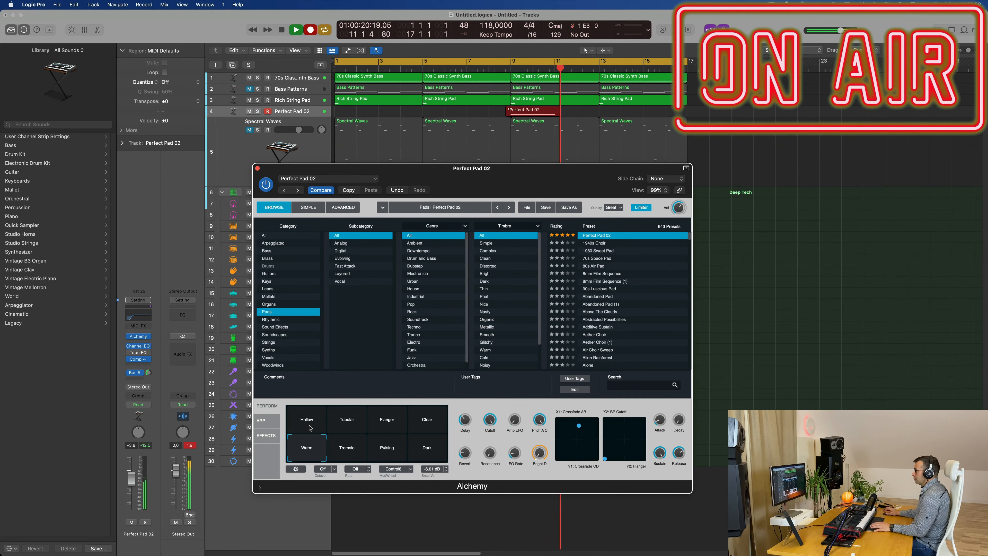
Step: Move the recorded Perfect Pad 02 region to start at bar 1 and open it in the Piano Roll, with Alchemy's window moved aside
left_click_drag(548, 115, 373, 114)
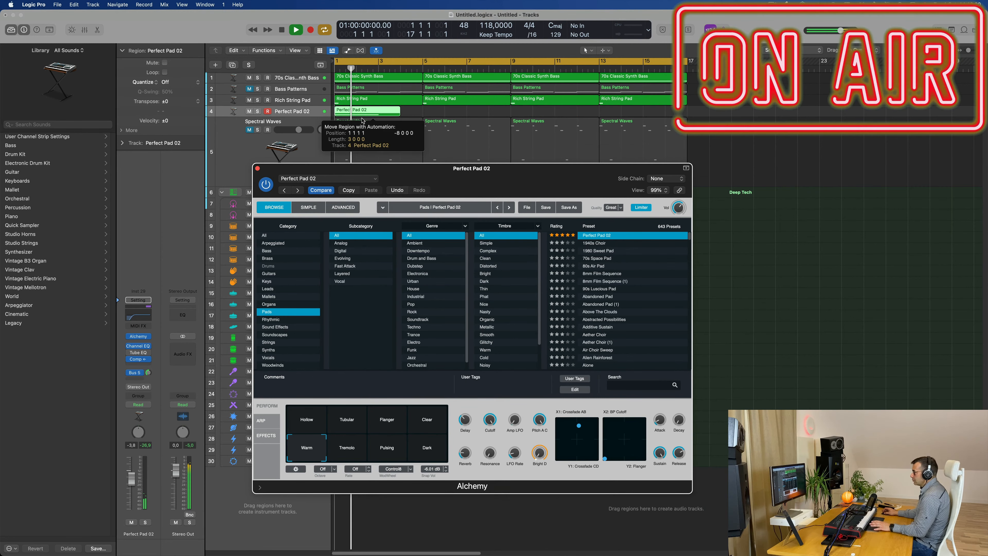
left_click_drag(397, 171, 807, 180)
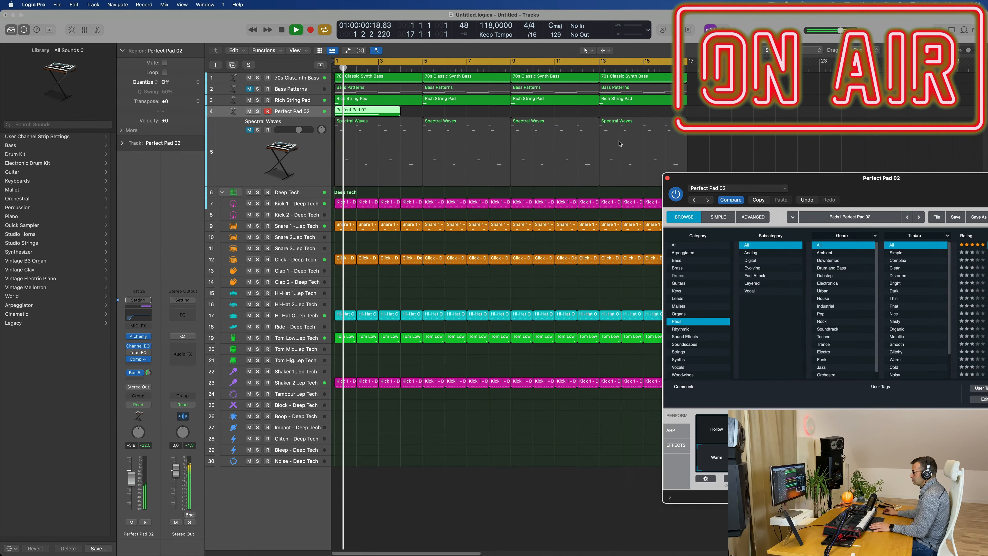
double_click(374, 111)
key("space")
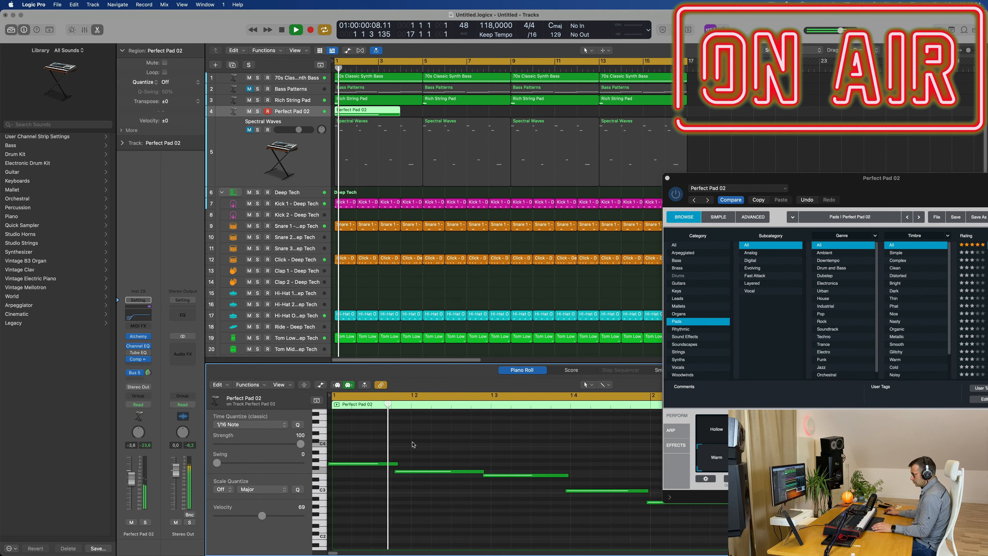
Step: Select all notes in the Perfect Pad 02 region, quantize them to 1/16 notes, and play the phrase from the start
key("super+a")
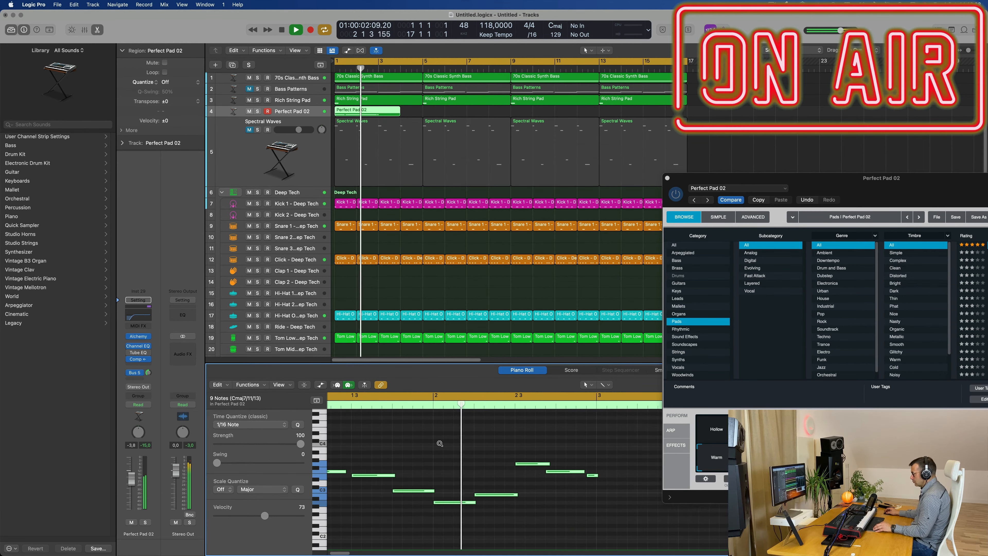
scroll(440, 443, "down", 4)
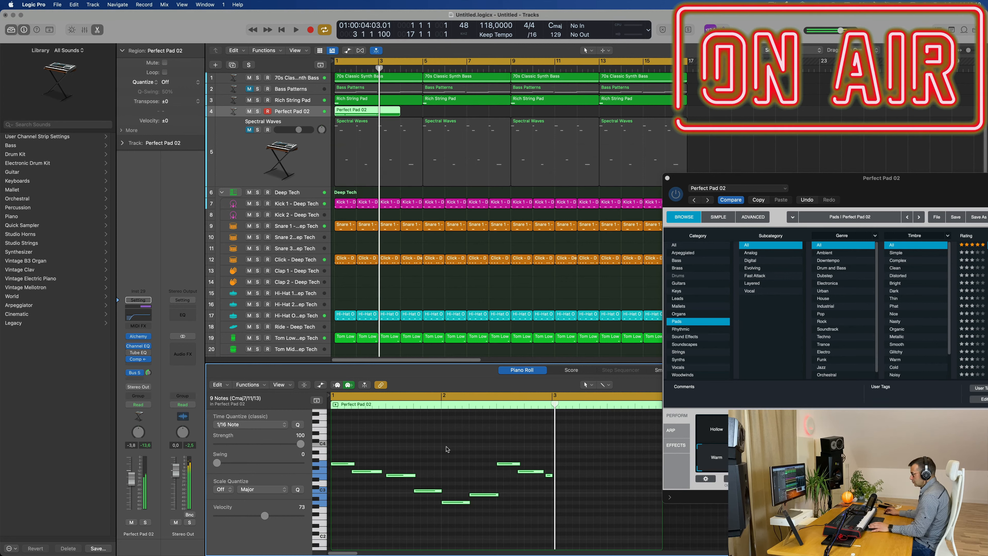
key("space")
scroll(448, 451, "up", 3)
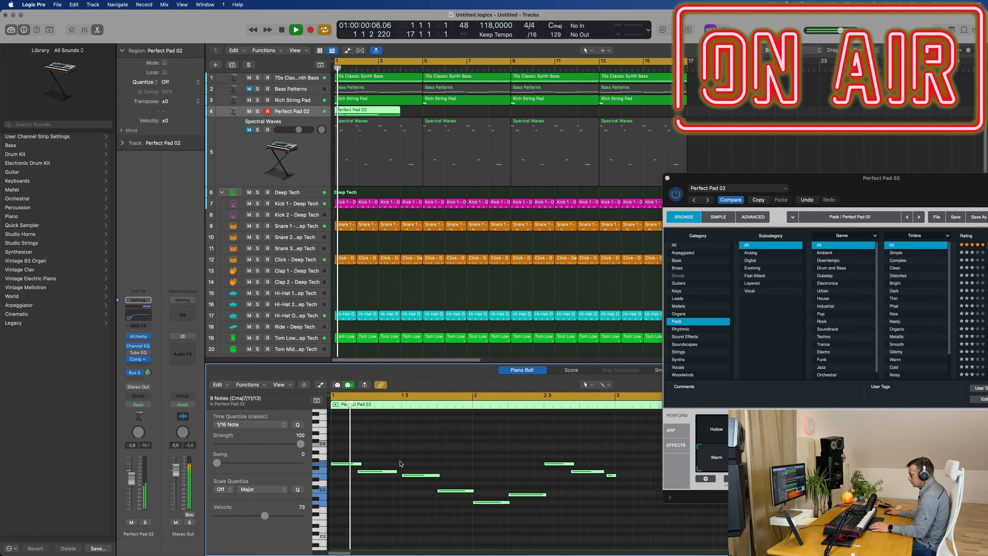
Step: Move the second note to beat 2 of bar 1 and shorten its end, and move the second-to-last note to beat 4 of bar 2
left_click(380, 472)
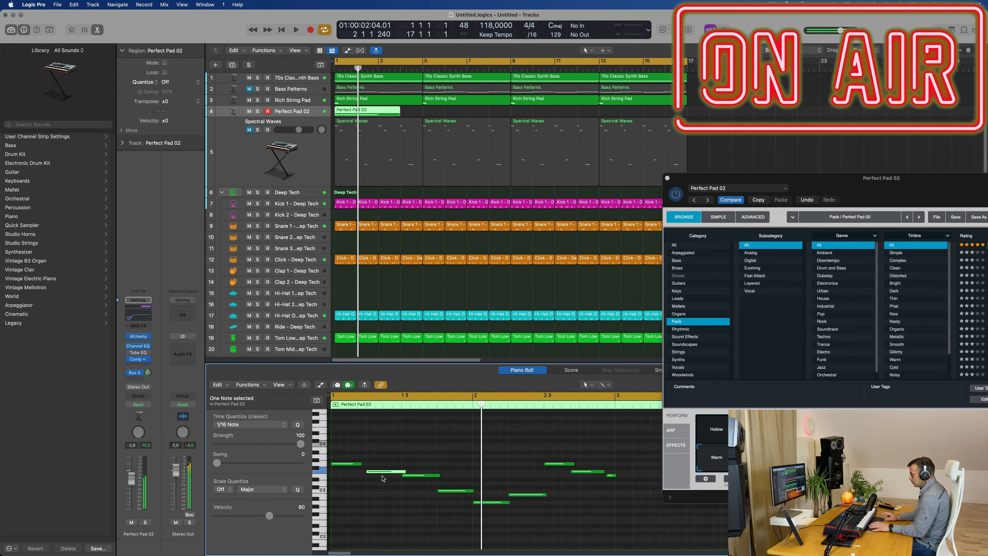
scroll(408, 474, "down", 1)
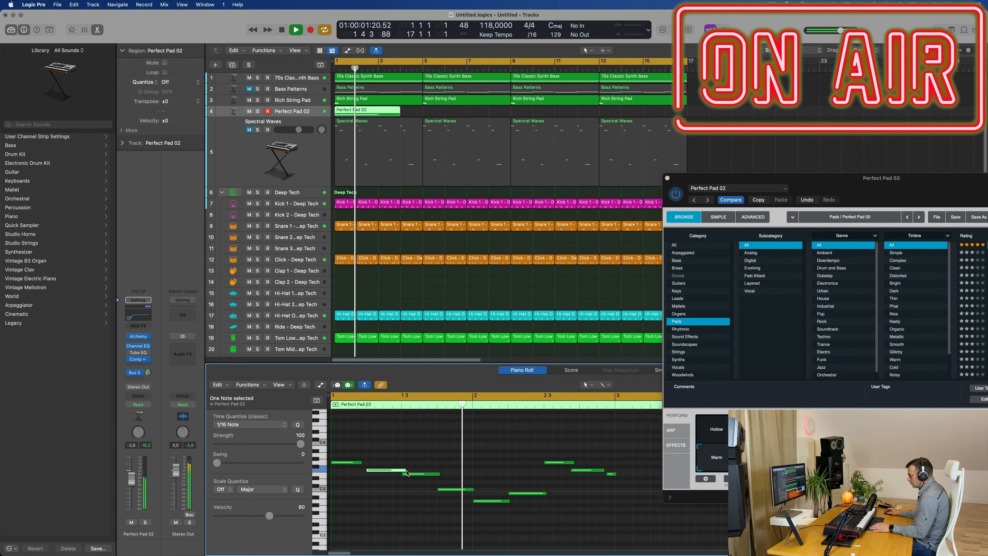
left_click_drag(405, 469, 398, 472)
scroll(524, 459, "down", 1)
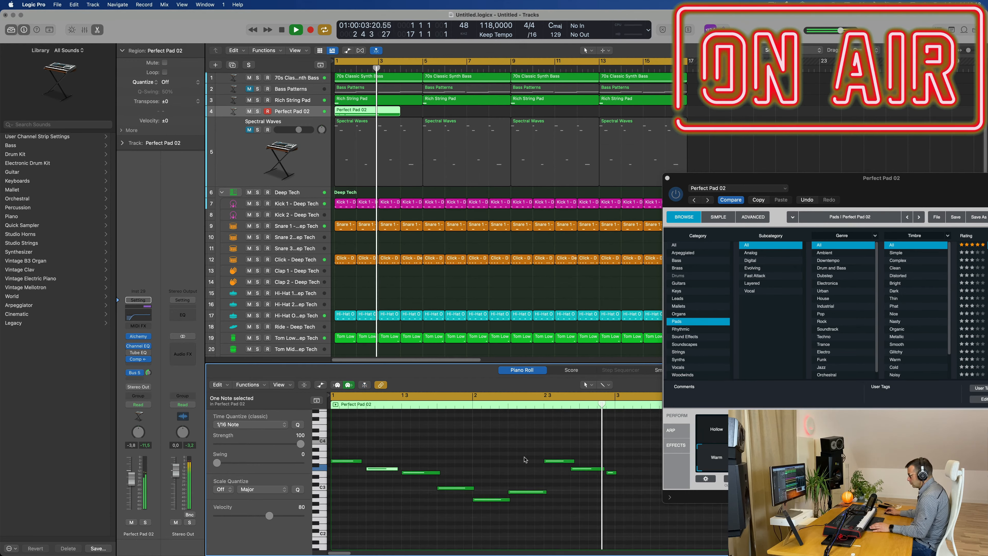
scroll(519, 464, "down", 1)
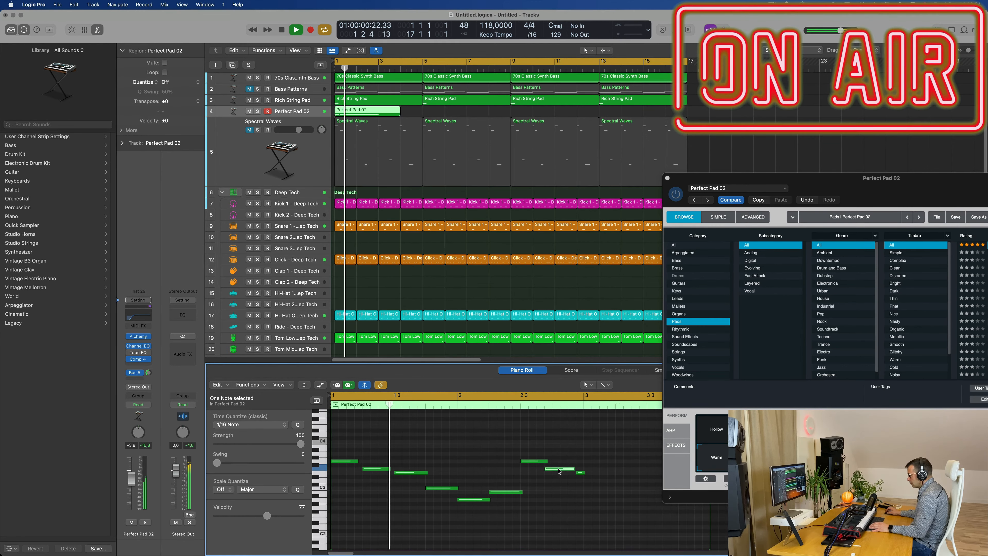
left_click_drag(562, 471, 570, 471)
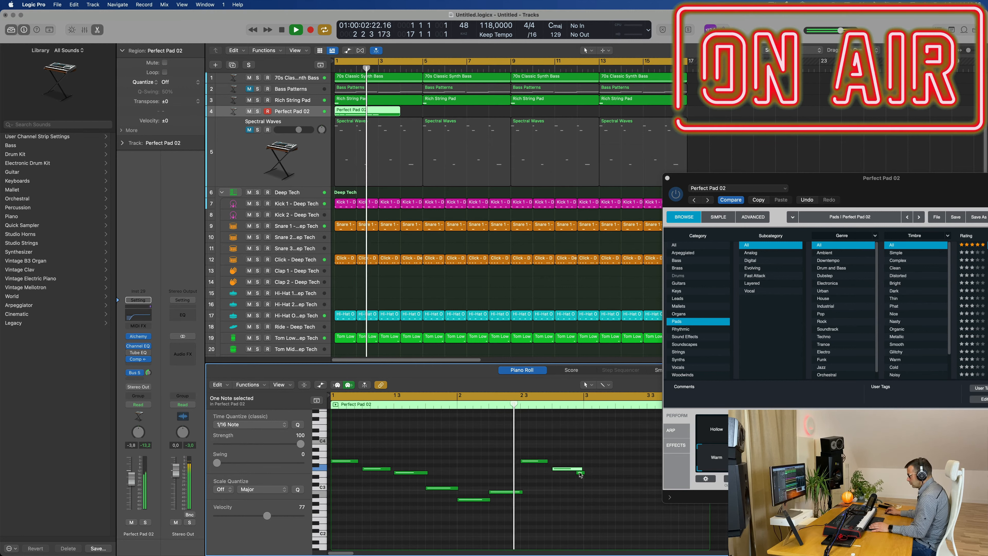
Step: Shorten the end of the second-to-last note in bar 2, replay the phrase, and set the pad's channel volume to -3.7 dB
left_click_drag(582, 469, 575, 470)
key("Return")
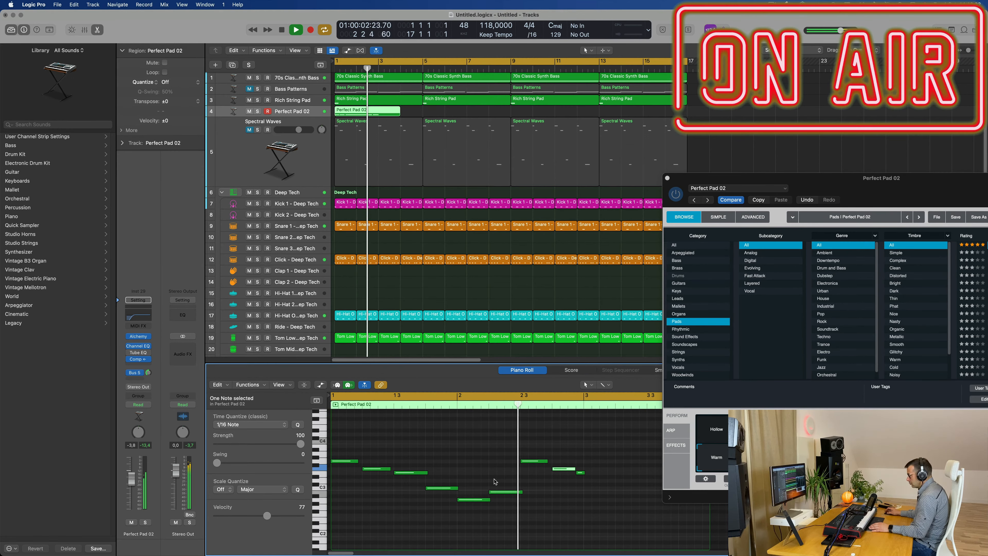
left_click_drag(853, 179, 612, 125)
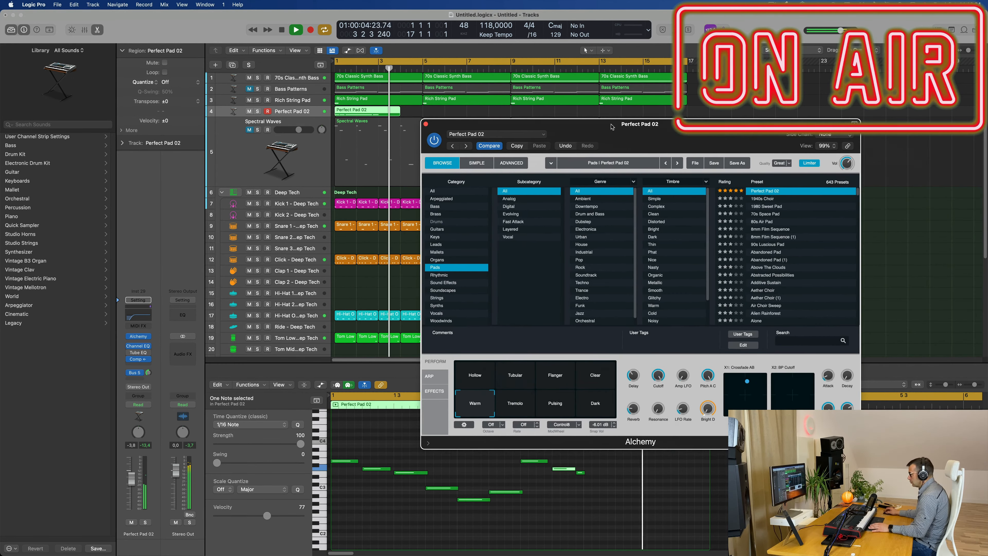
key("Return")
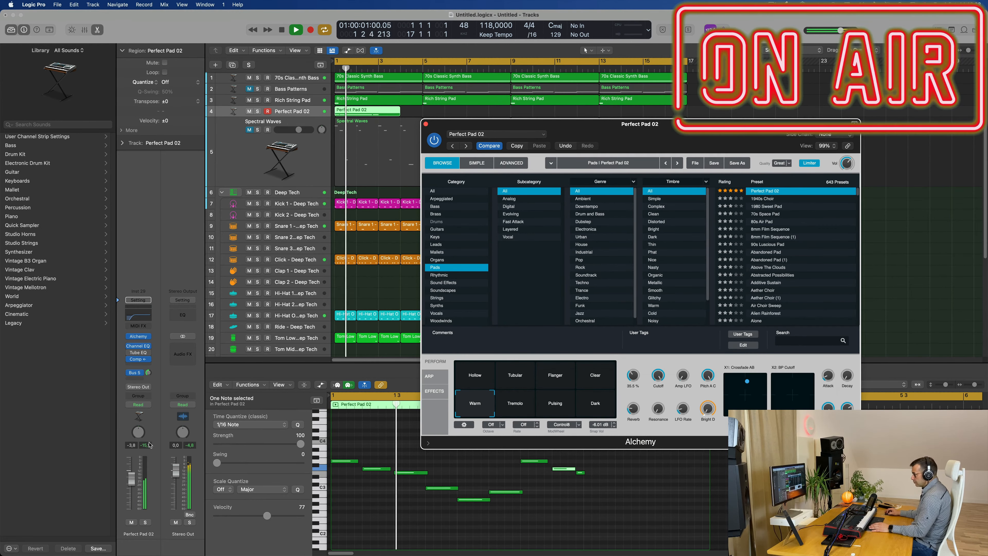
left_click(358, 271)
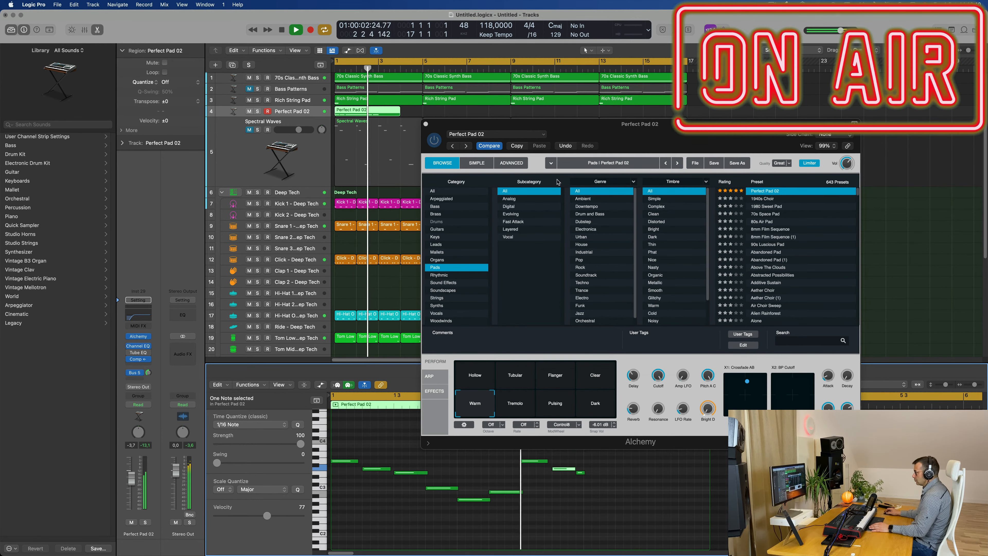
Step: Split the Perfect Pad 02 region at bar 3, splitting the notes that cross the cut, and delete the part after bar 3
left_click_drag(560, 124, 830, 101)
key("space")
key("space")
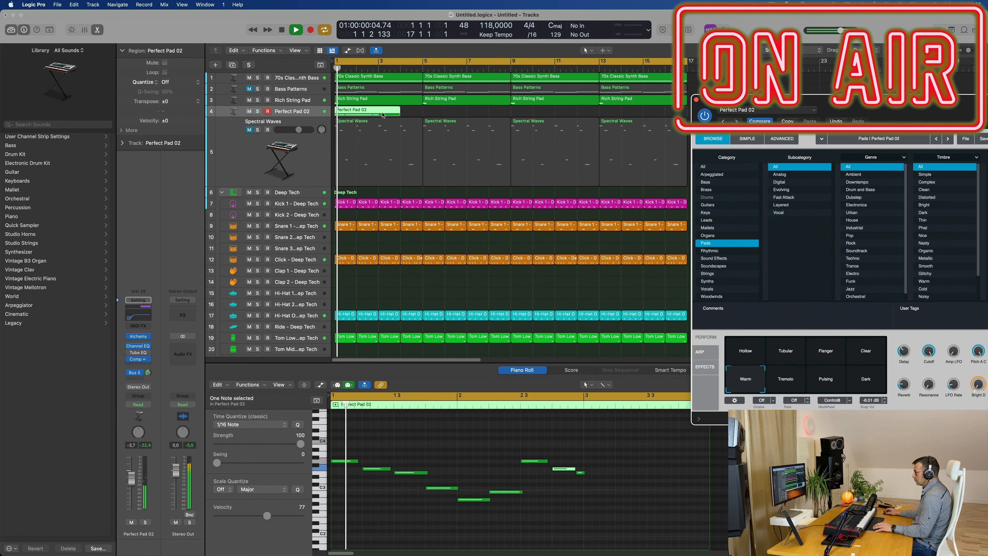
left_click(381, 112)
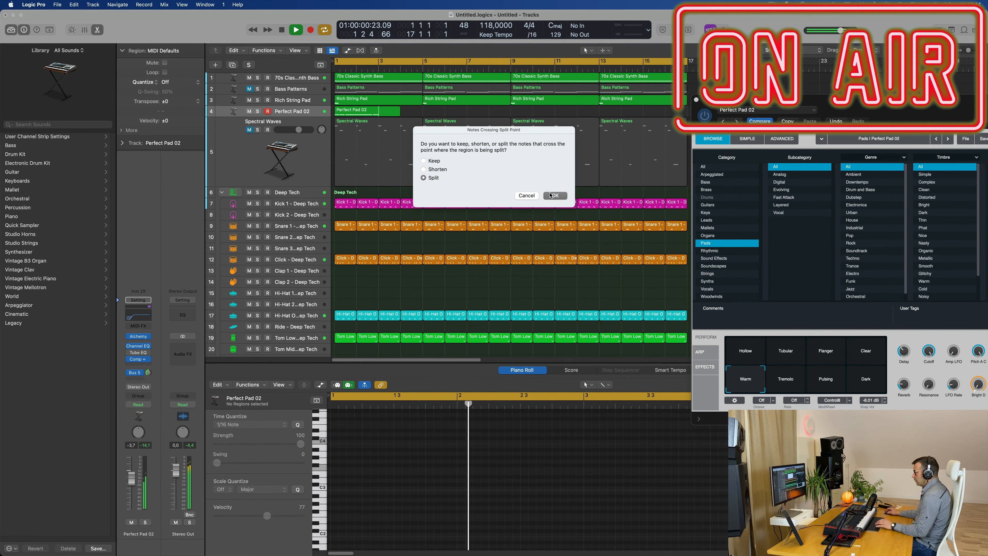
left_click(544, 195)
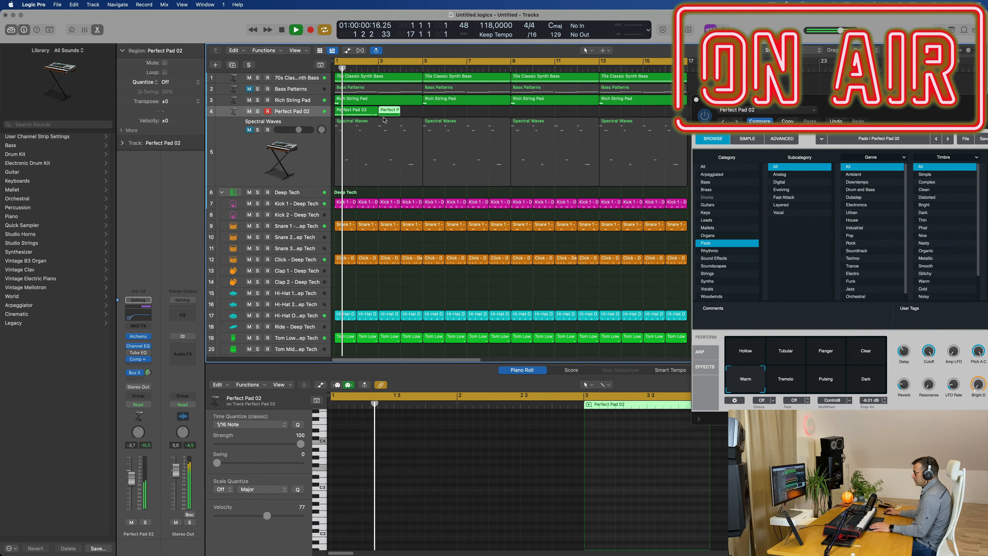
key("BackSpace")
key("super+Right")
key("super+Right")
key("super+Right")
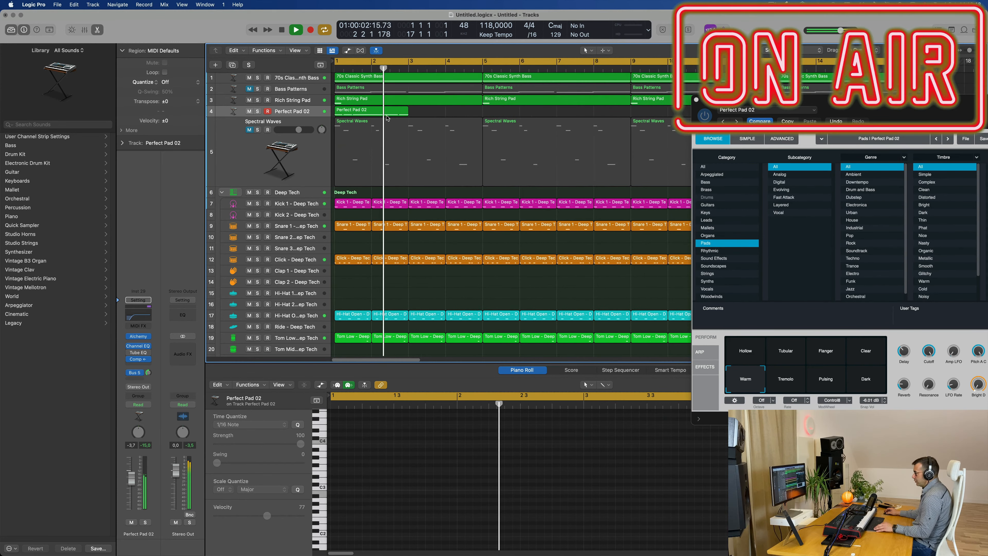
key("super+Left")
key("super+Left")
Step: Play the loop from the start and audition Perfect Pad 02's Tremolo, Hollow, Tubular, Flanger and Clear performance snapshots
key("Return")
left_click_drag(912, 114, 521, 157)
key("space")
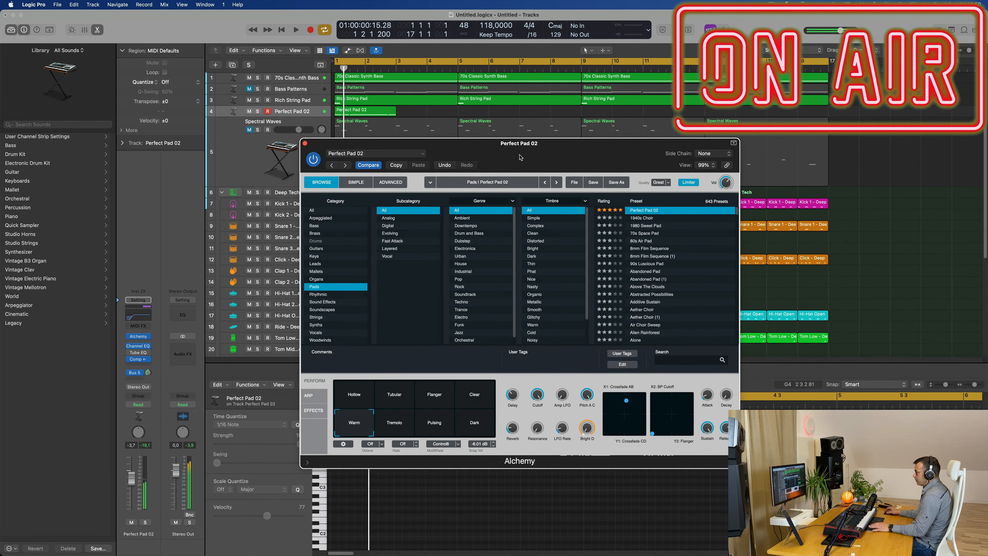
left_click(400, 428)
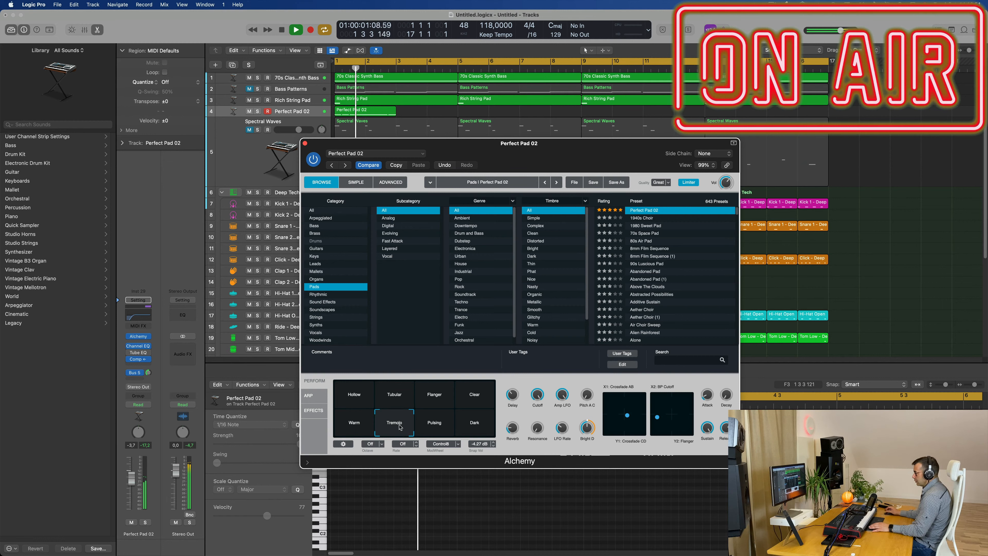
left_click(354, 399)
left_click(393, 399)
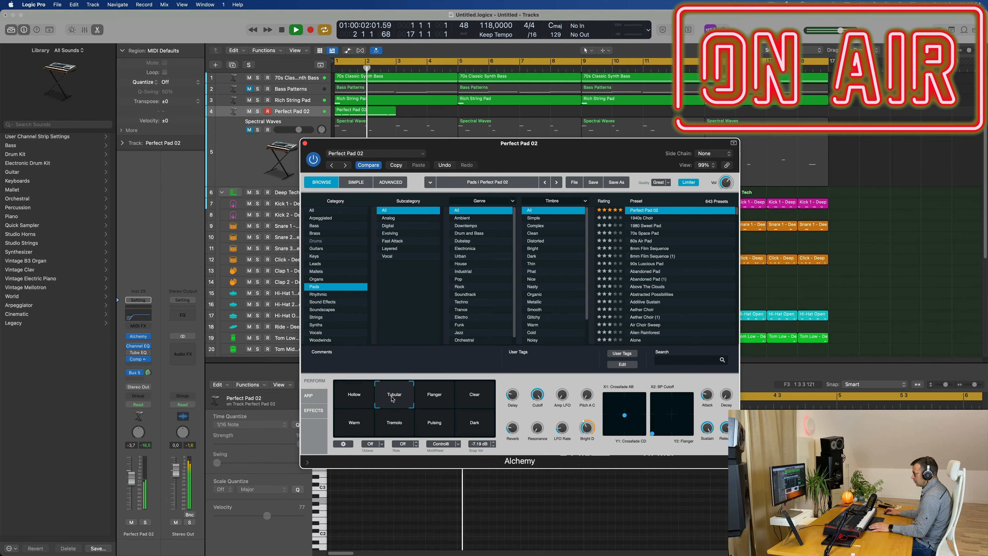
left_click(433, 398)
left_click(480, 399)
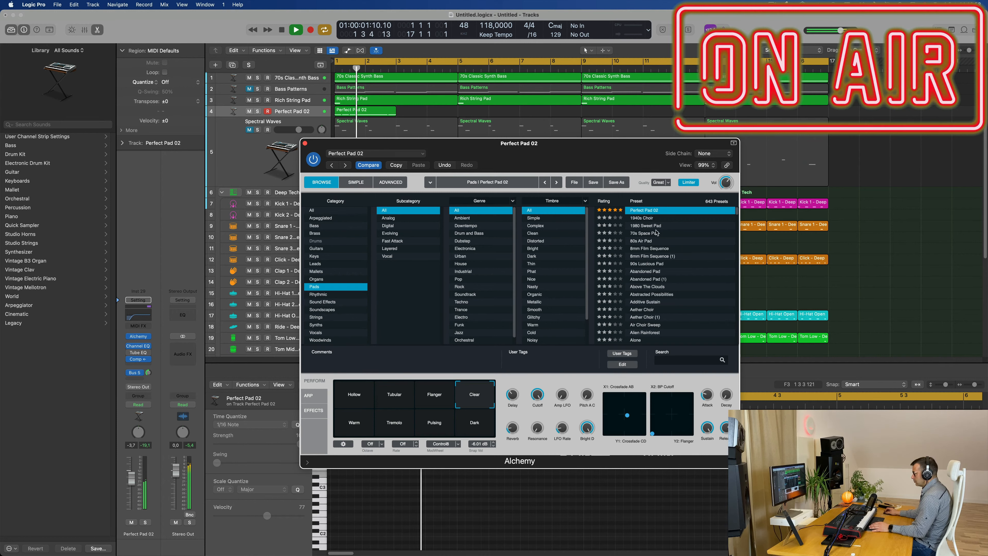
Step: Load the Perfect Pad 01 preset in Alchemy with its Rich snapshot, and raise the channel volume to 0.0 dB
left_click(636, 202)
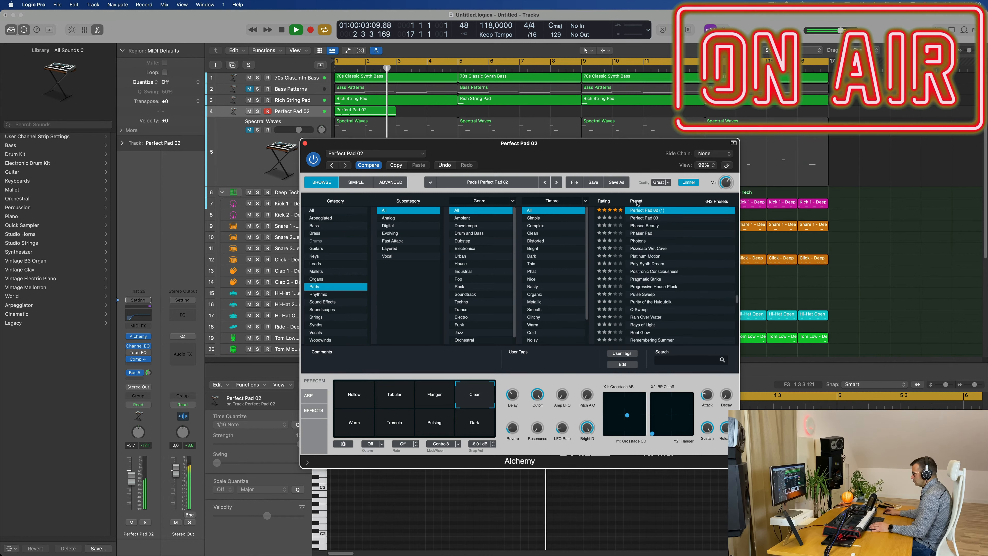
scroll(659, 236, "up", 3)
left_click(648, 266)
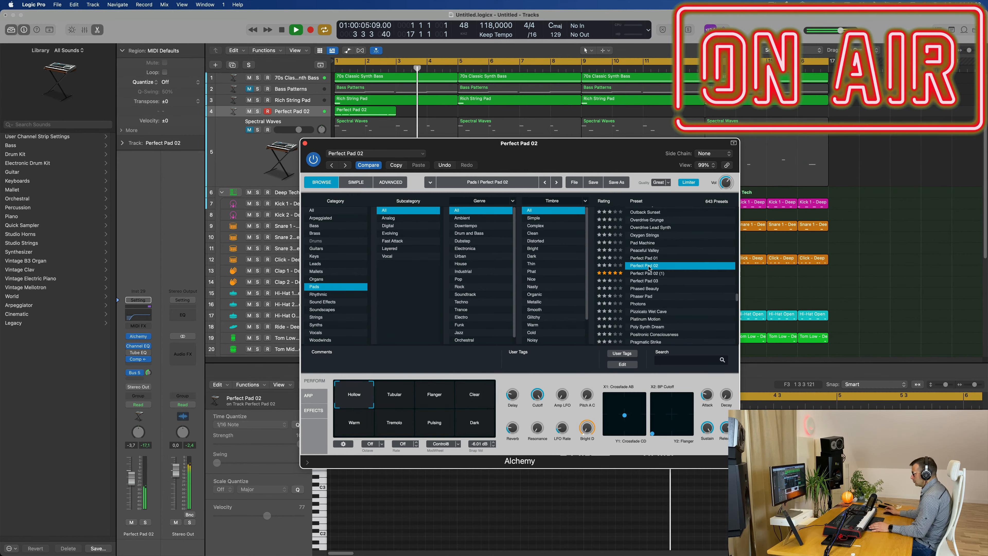
left_click(649, 260)
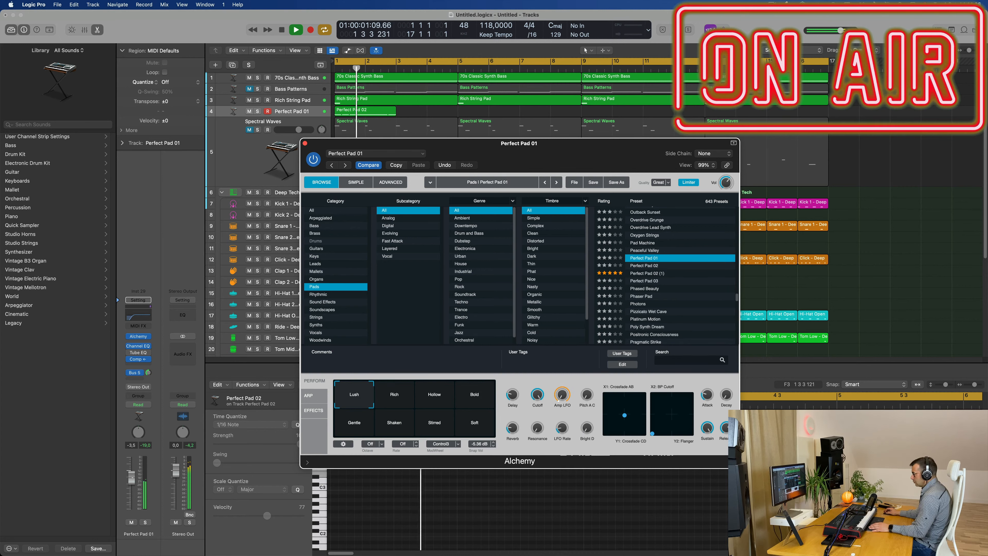
left_click(256, 414)
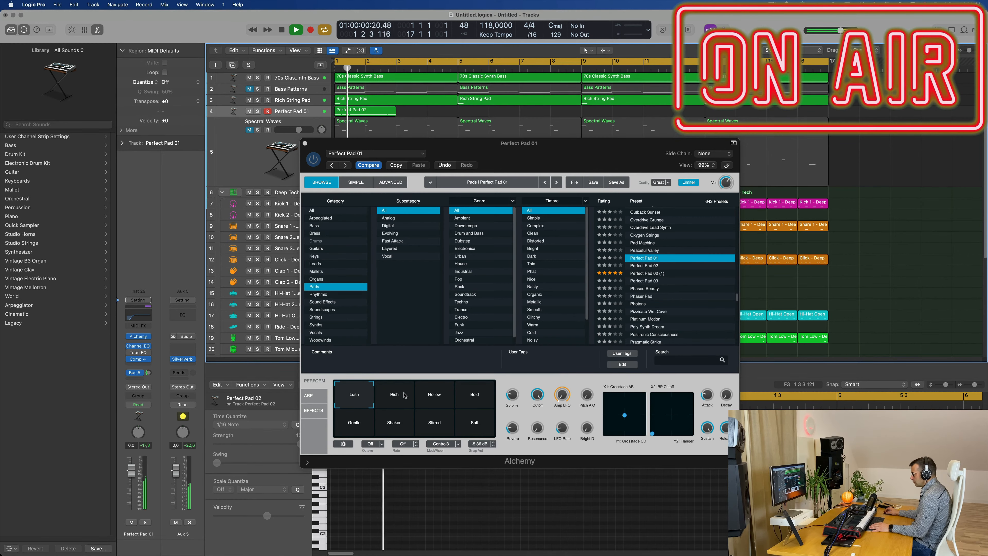
left_click(393, 398)
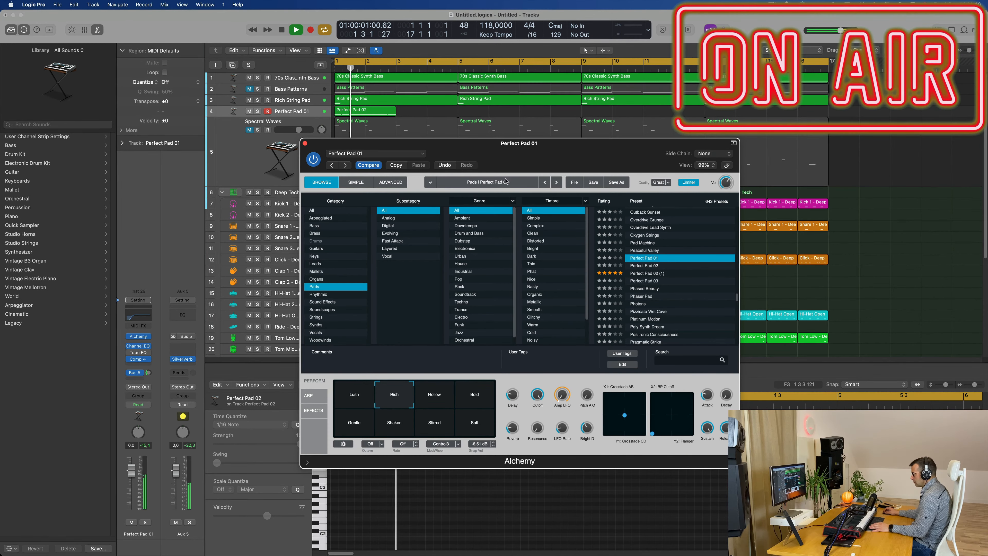
Step: Extend the Perfect Pad 02 region to about beat 3 of bar 3, and make its last note two beats long from 3 1 1 1
left_click_drag(577, 151, 824, 182)
left_click(383, 113)
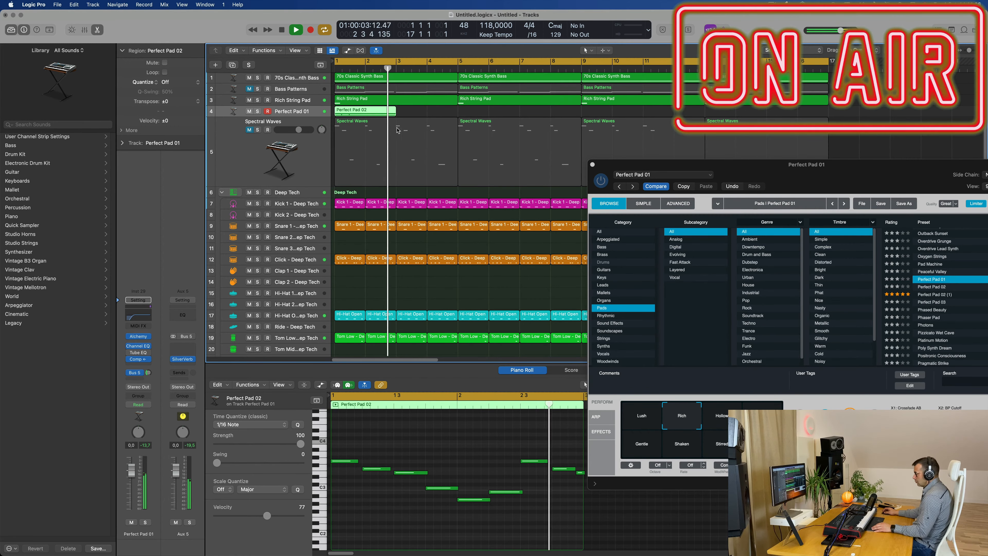
left_click_drag(854, 173, 954, 161)
key("Return")
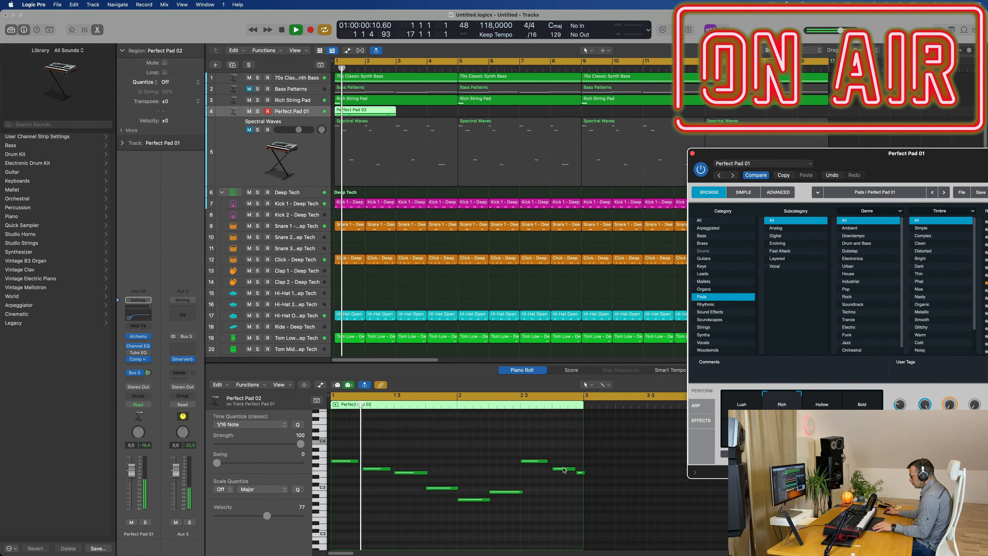
scroll(567, 470, "up", 3)
scroll(584, 474, "right", 2)
scroll(604, 477, "right", 3)
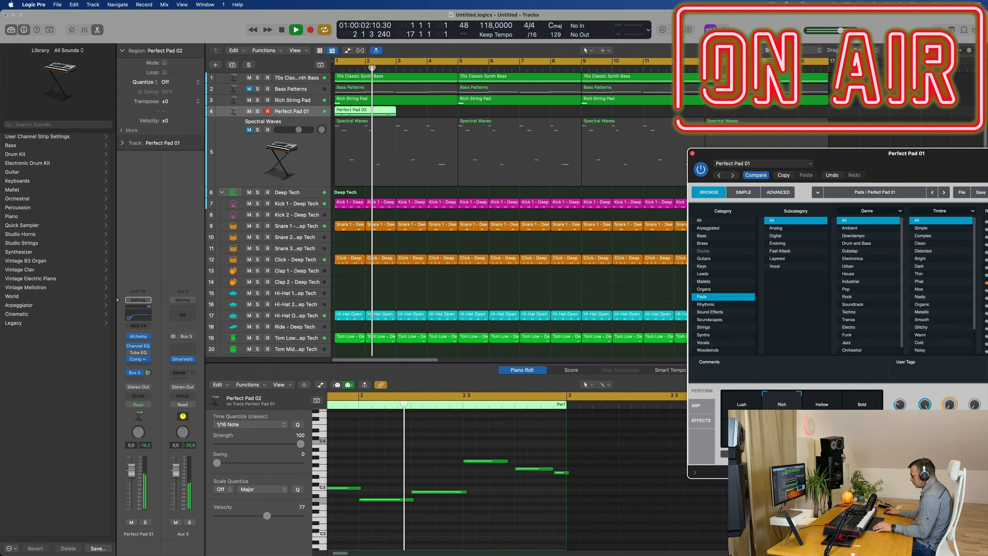
key("space")
left_click_drag(566, 413, 680, 414)
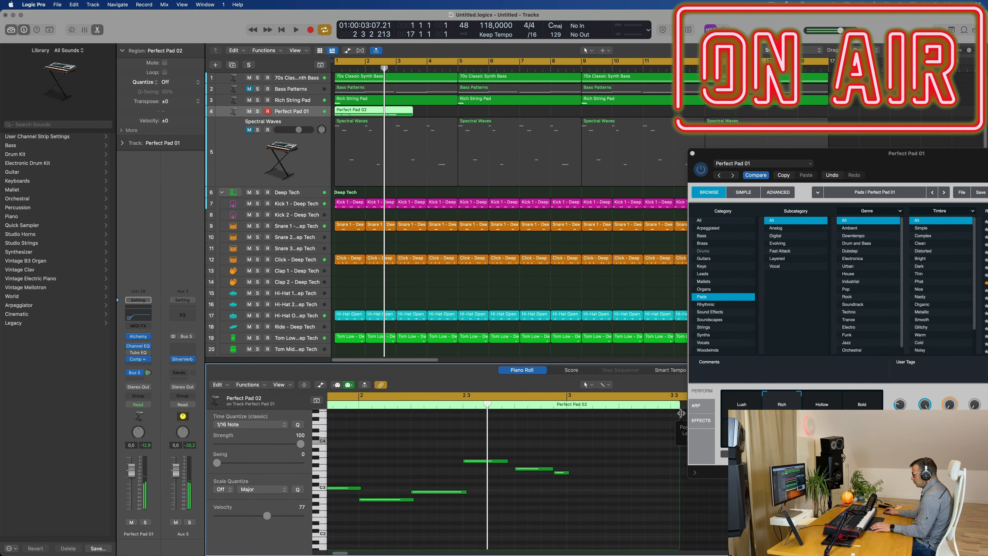
left_click_drag(561, 475, 683, 477)
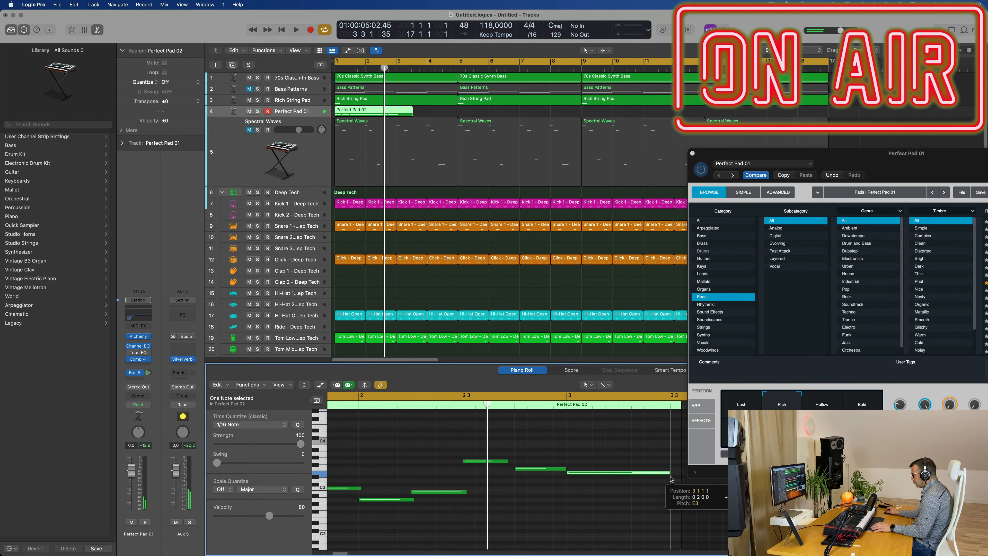
Step: Replay the phrase from the start, audition Perfect Pad 01's Soft and Gentle snapshots, and choose Bold
key("space")
left_click_drag(885, 154, 637, 161)
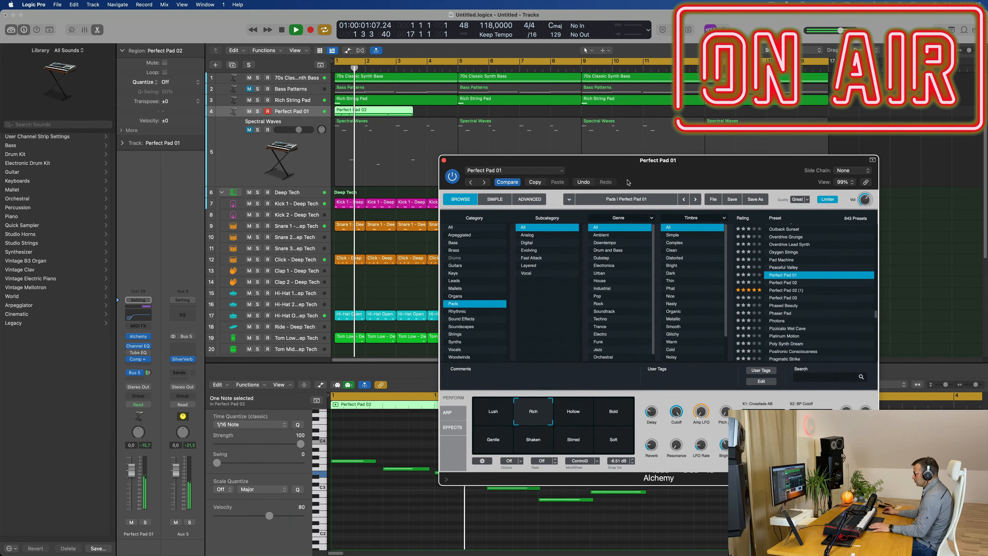
key("Return")
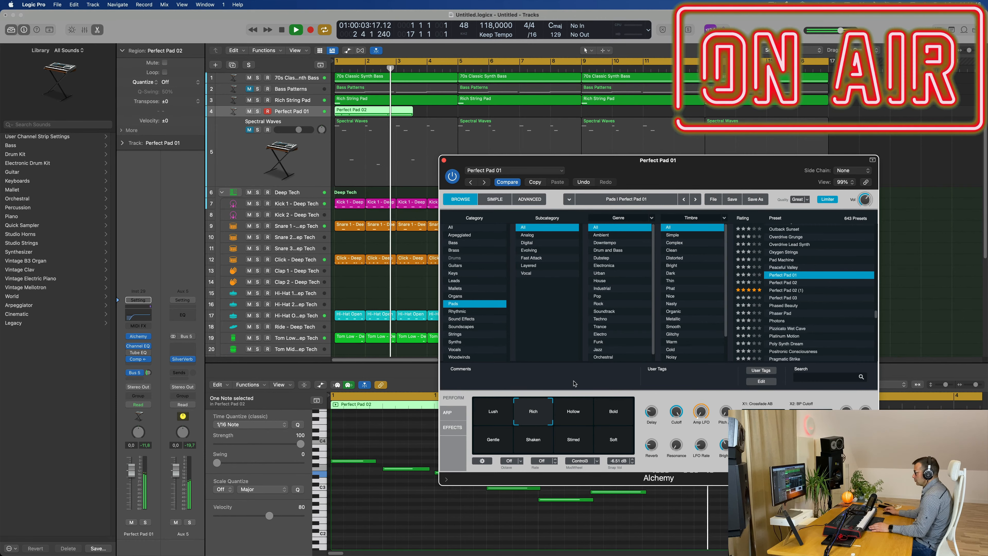
left_click_drag(707, 168, 712, 125)
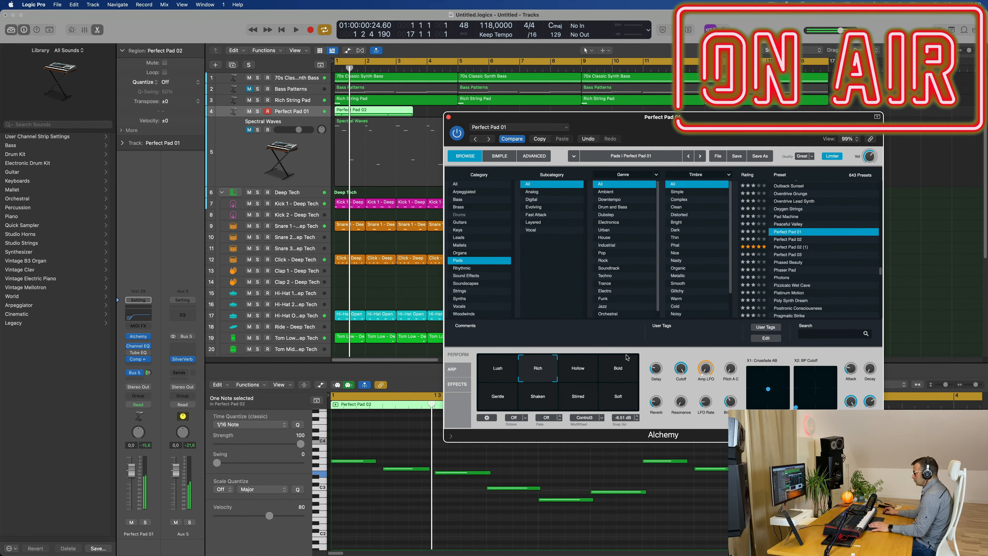
key("Return")
left_click(618, 401)
left_click(498, 397)
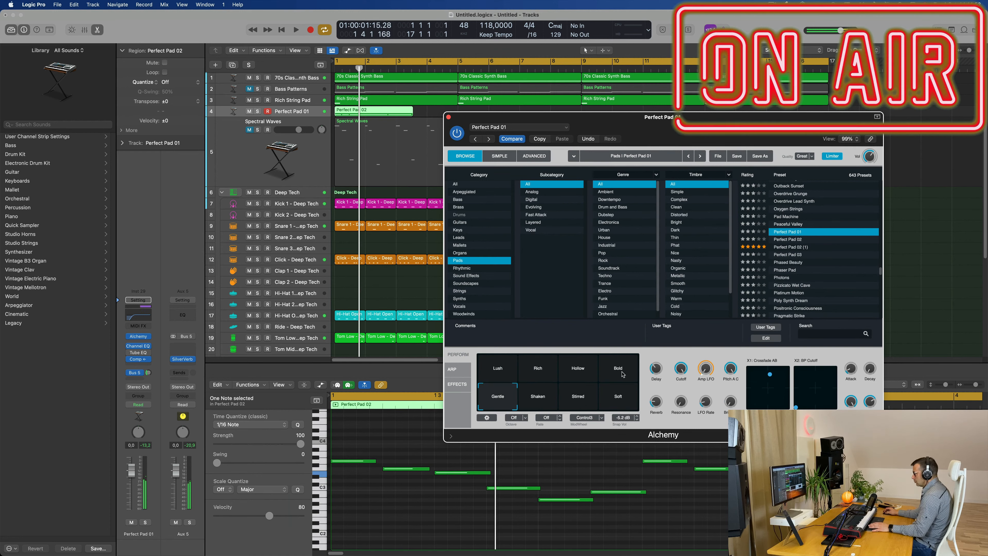
left_click(601, 373)
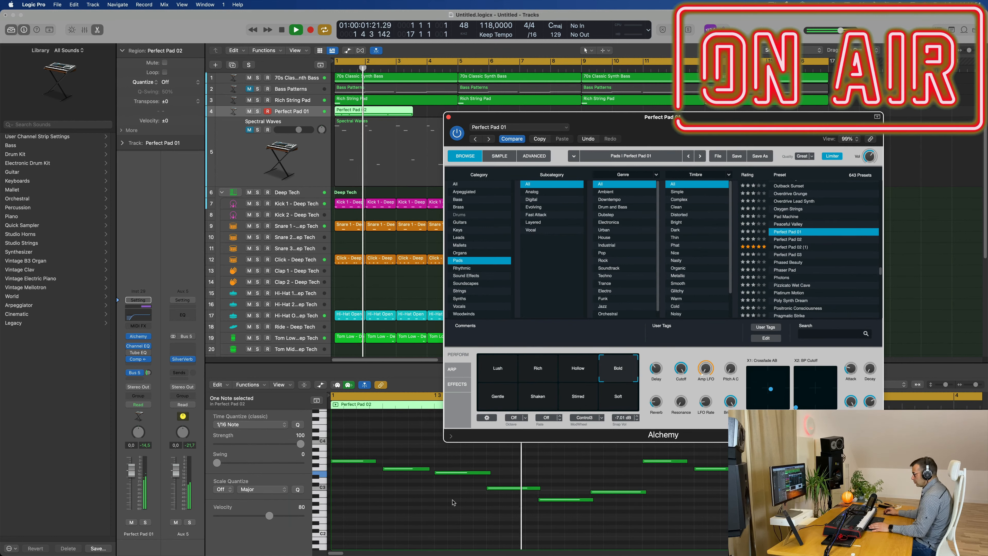
Step: Select all notes in the Perfect Pad 02 region, transpose them up one octave, and play the result
left_click(462, 505)
key("super+a")
key("space")
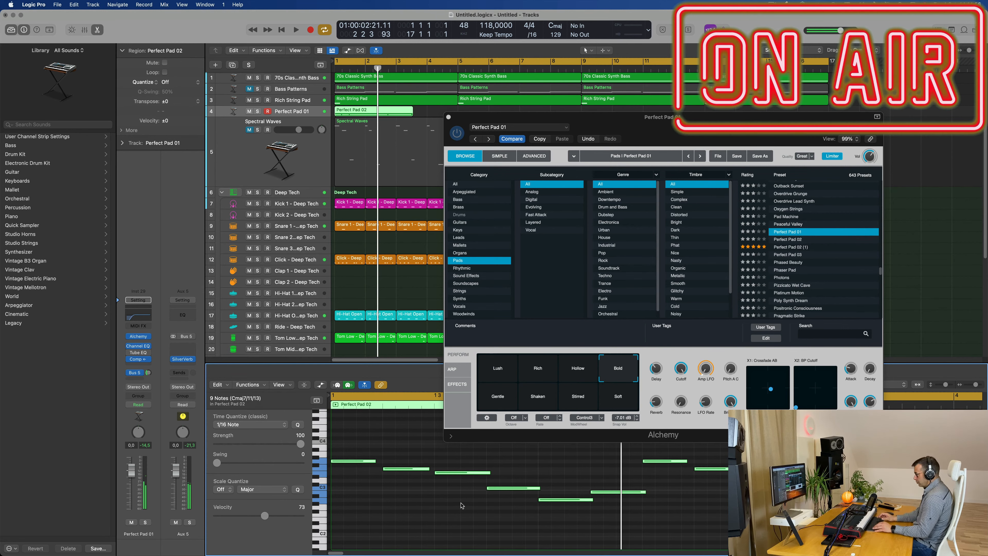
key("alt+shift+Up")
key("space")
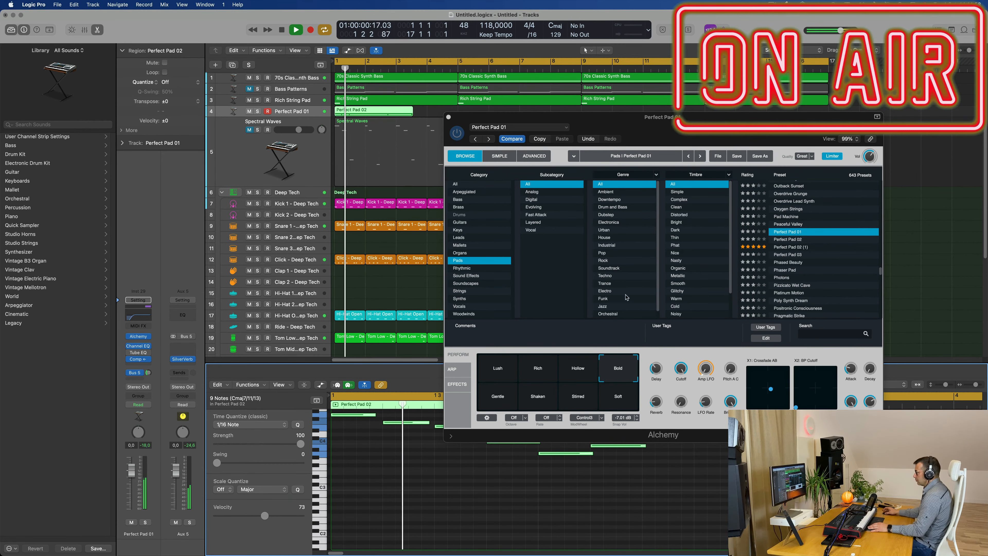
Step: Audition Perfect Pad 01's Lush, Rich and Hollow snapshots with the transposed phrase, and return to Bold
left_click_drag(622, 117, 660, 89)
left_click(544, 342)
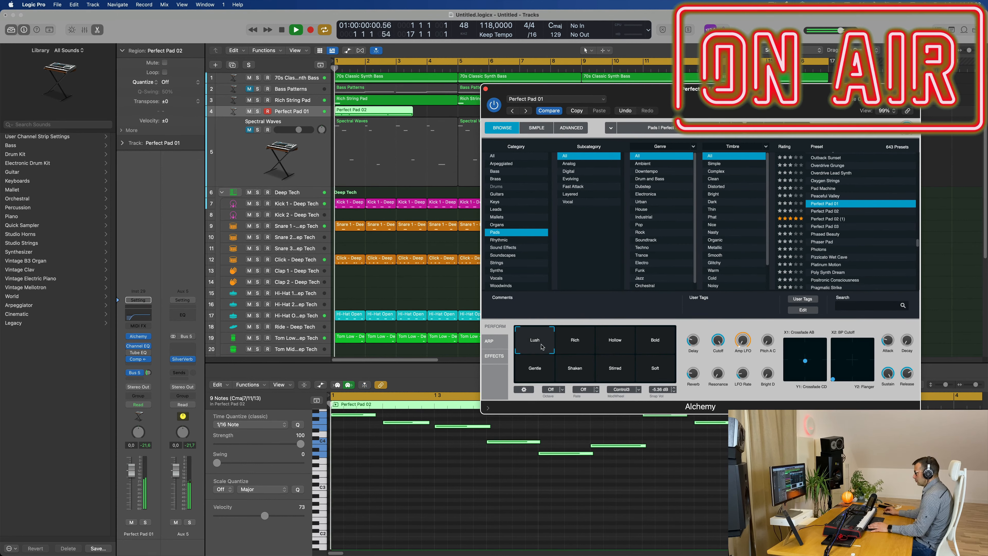
left_click(567, 345)
left_click(614, 344)
left_click(656, 346)
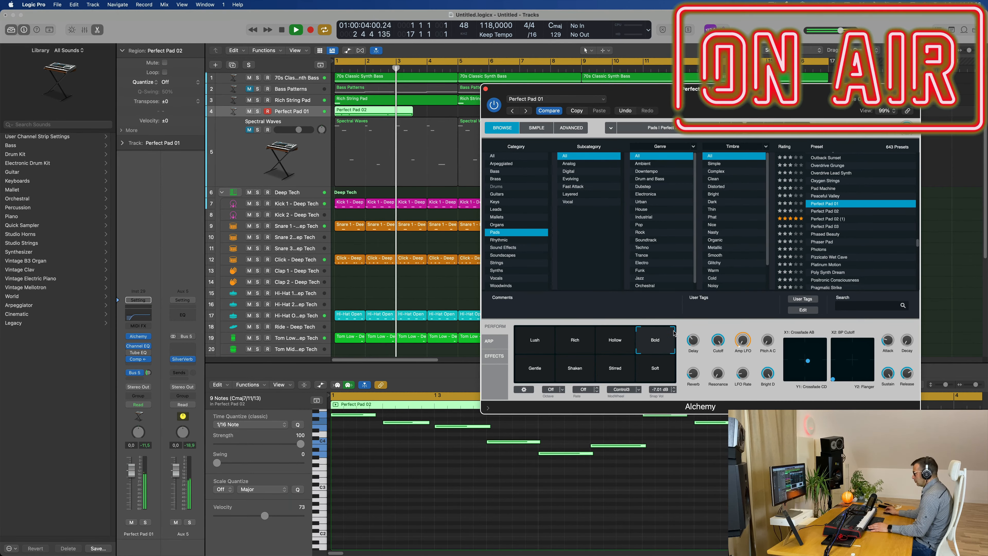
Step: Adjust Alchemy's Amp LFO amount during playback of the phrase and set the LFO Rate to 1/4
left_click_drag(739, 89, 691, 152)
key("Return")
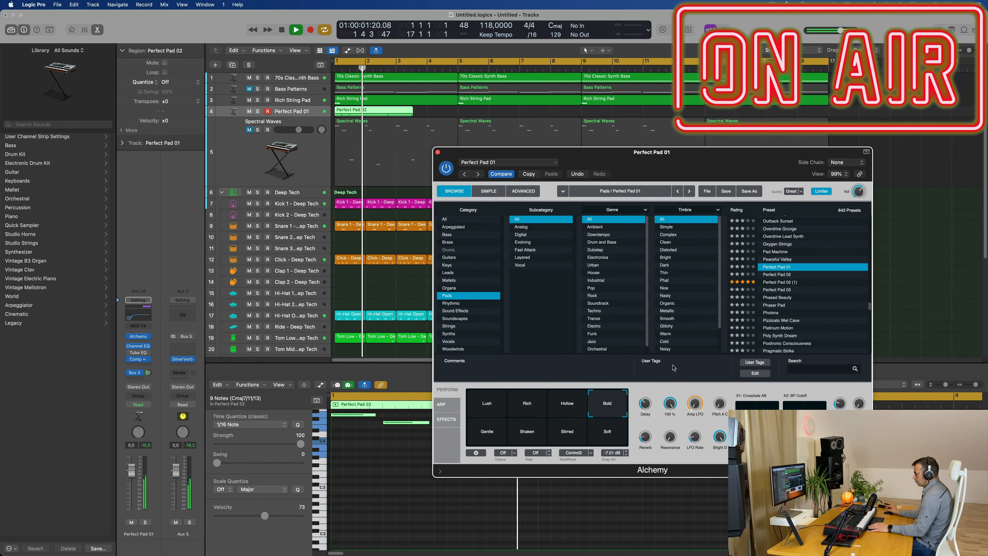
left_click_drag(695, 404, 695, 374)
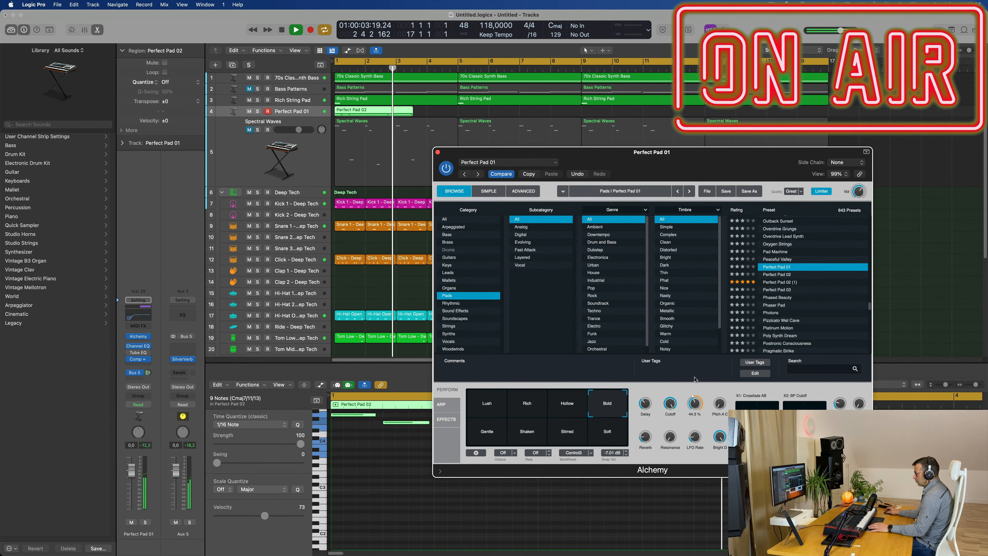
key("space")
left_click_drag(695, 408, 720, 424)
key("space")
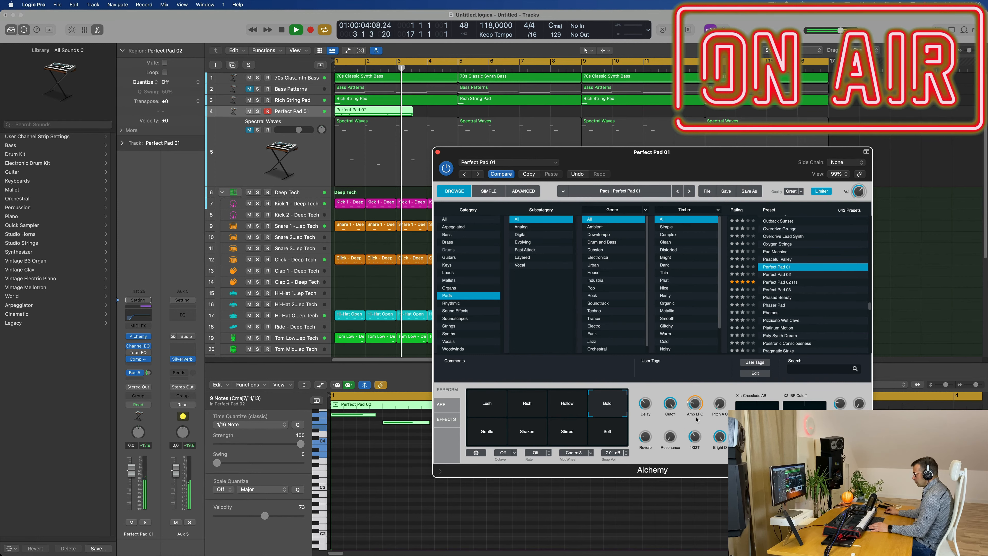
left_click_drag(698, 404, 699, 481)
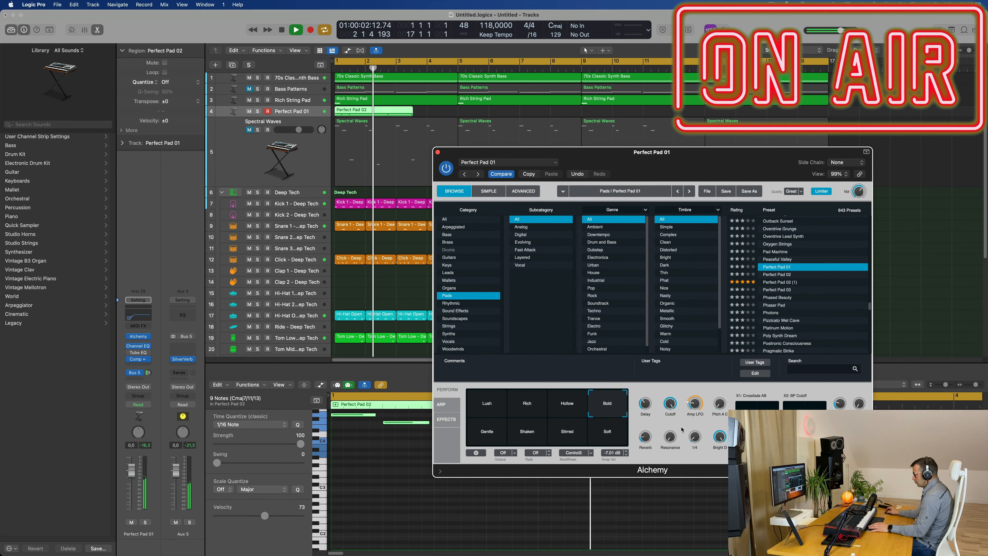
Step: Set the Perfect Pad 01 channel volume to 0.8 dB and Alchemy's Amp LFO to about 19% while replaying the phrase
key("Return")
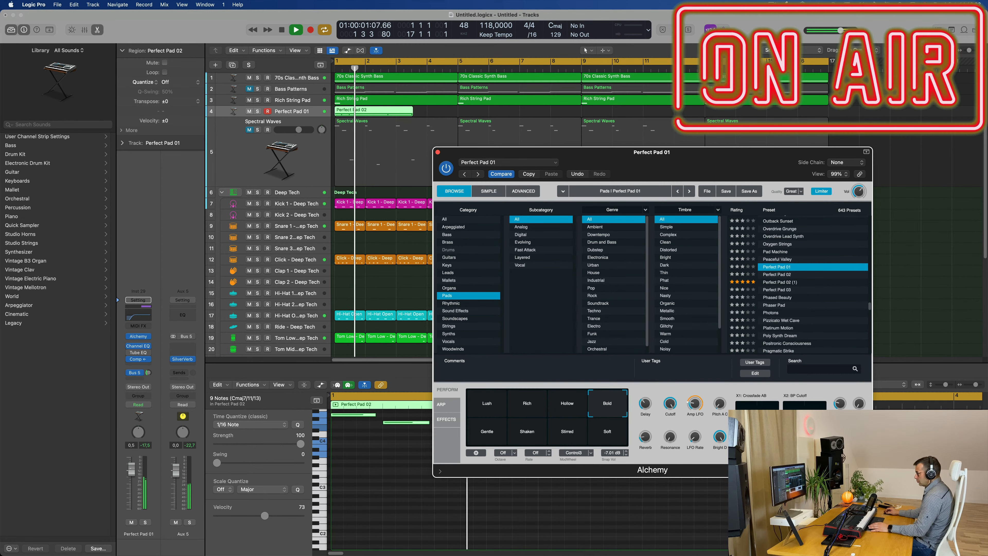
left_click_drag(132, 470, 132, 468)
left_click(694, 405)
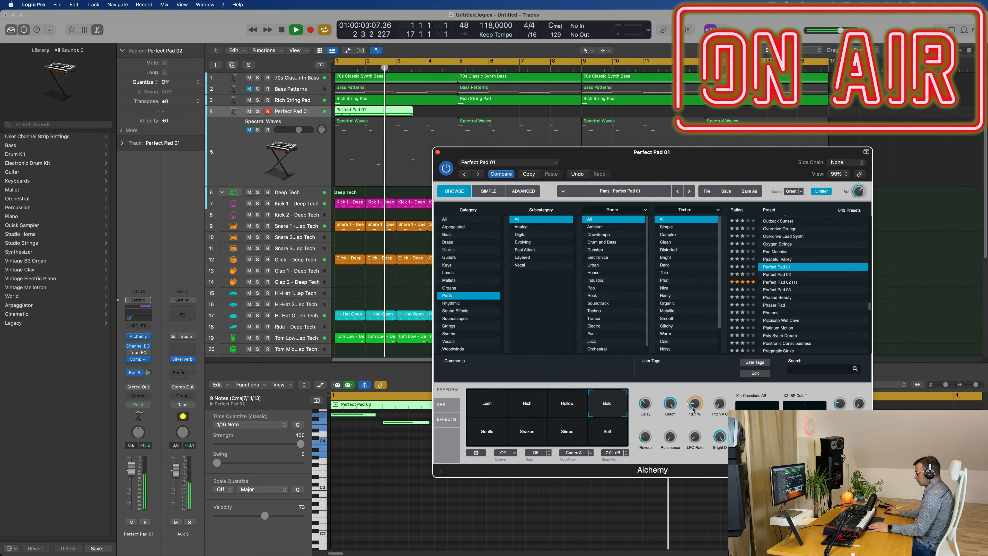
key("Return")
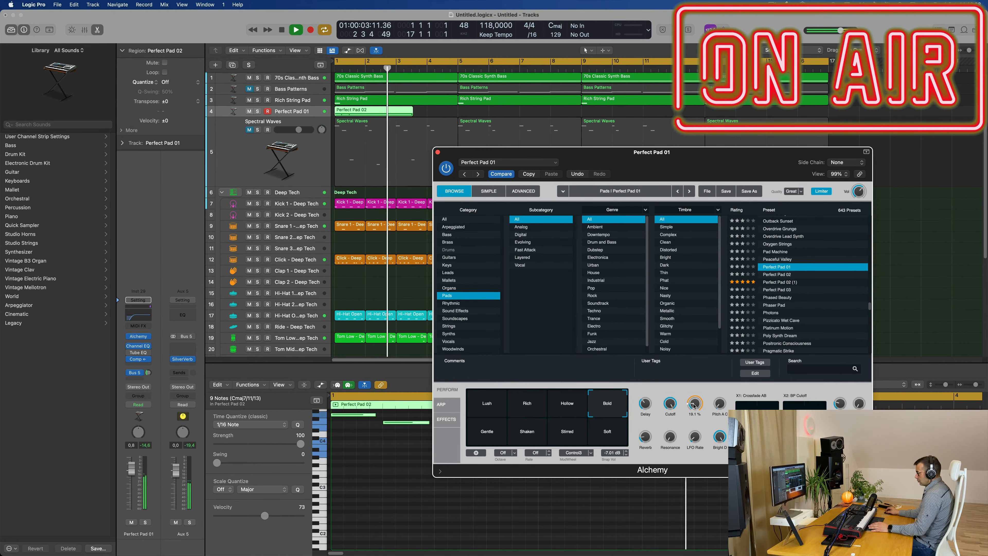
Step: Copy the Perfect Pad 02 region to bar 9 on the Perfect Pad 01 track
left_click_drag(701, 159, 709, 190)
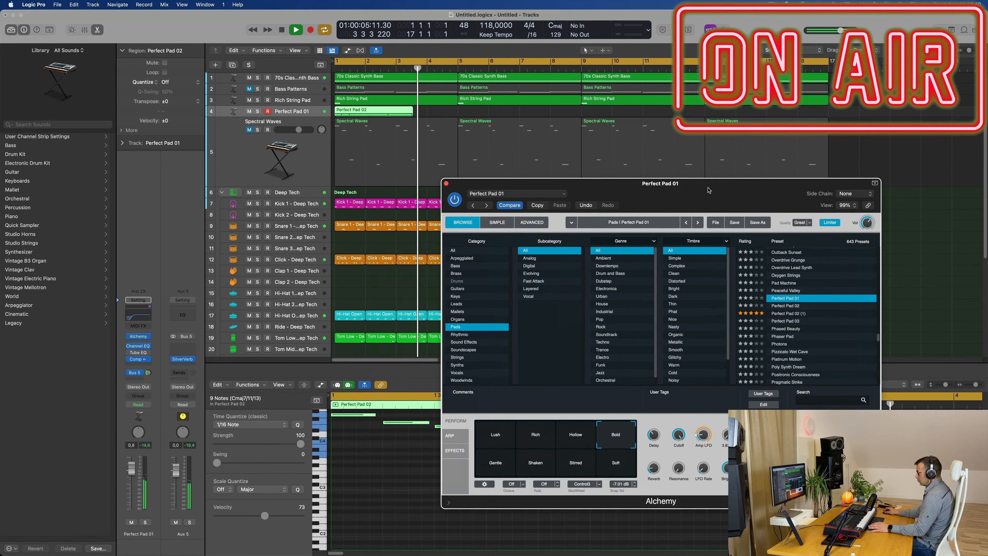
left_click(425, 114)
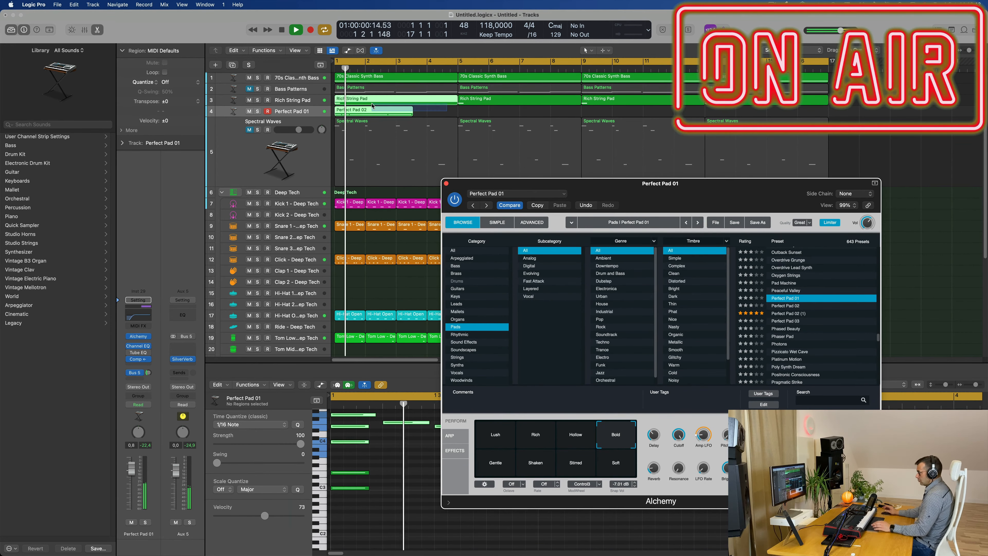
left_click(372, 110)
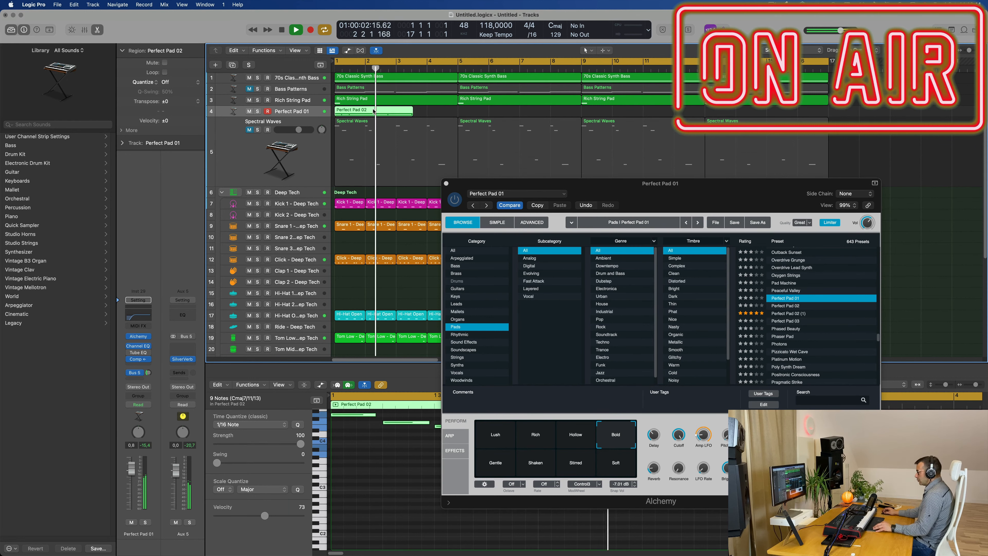
left_click_drag(373, 111, 621, 113)
key("space")
key("space")
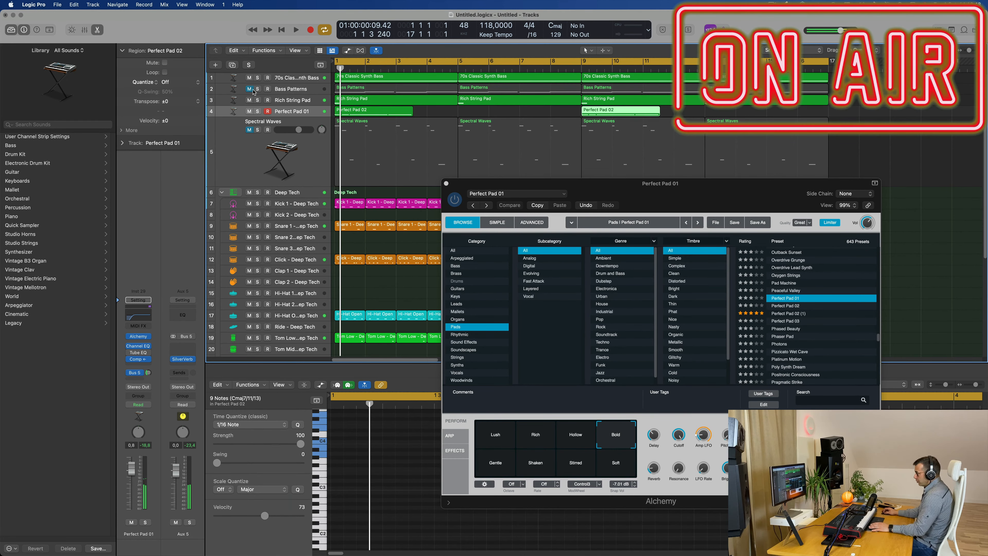
Step: Unmute the Bass Patterns track, set its volume to -7.8 dB during playback, and close the Perfect Pad 01 window
left_click(250, 90)
left_click(293, 94)
key("space")
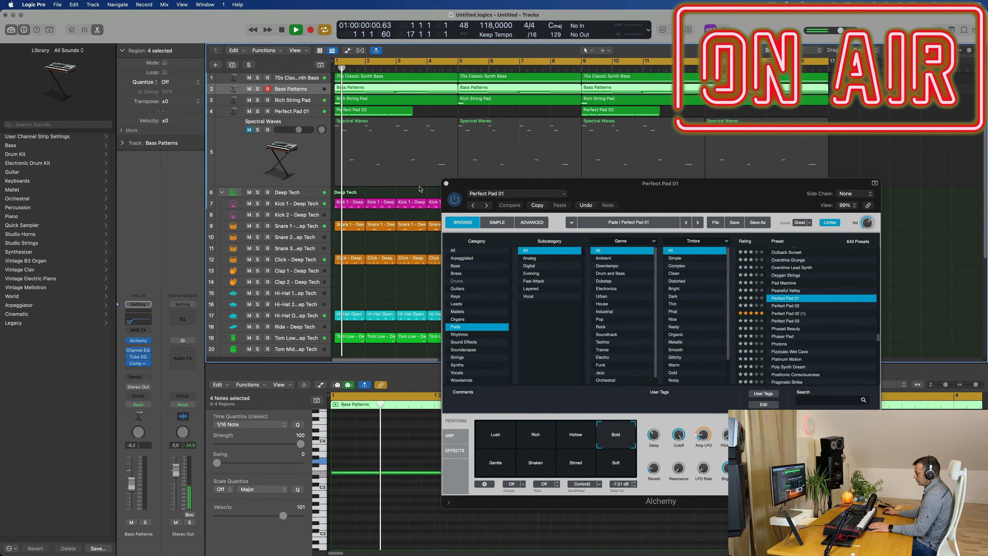
left_click_drag(630, 197, 625, 276)
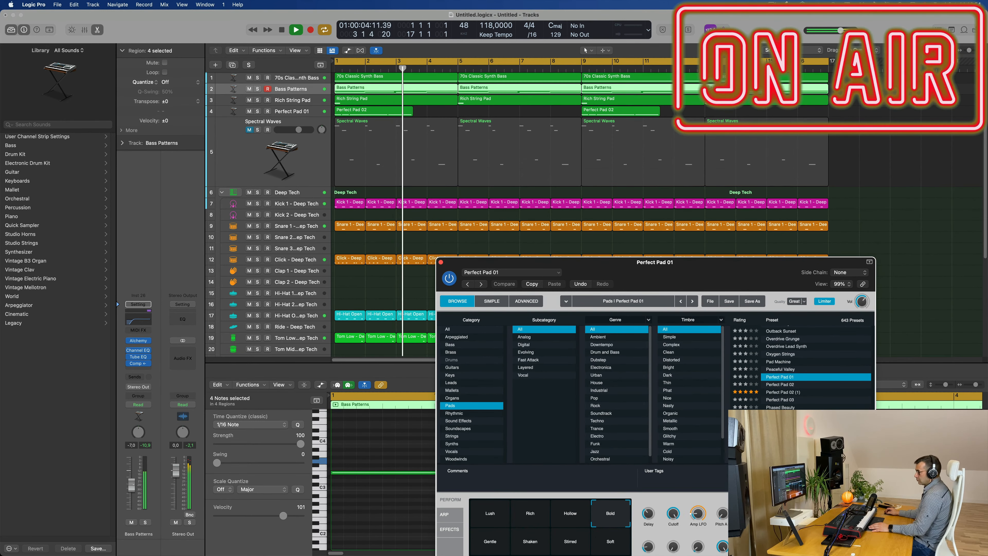
left_click_drag(131, 486, 133, 490)
left_click_drag(689, 275, 603, 292)
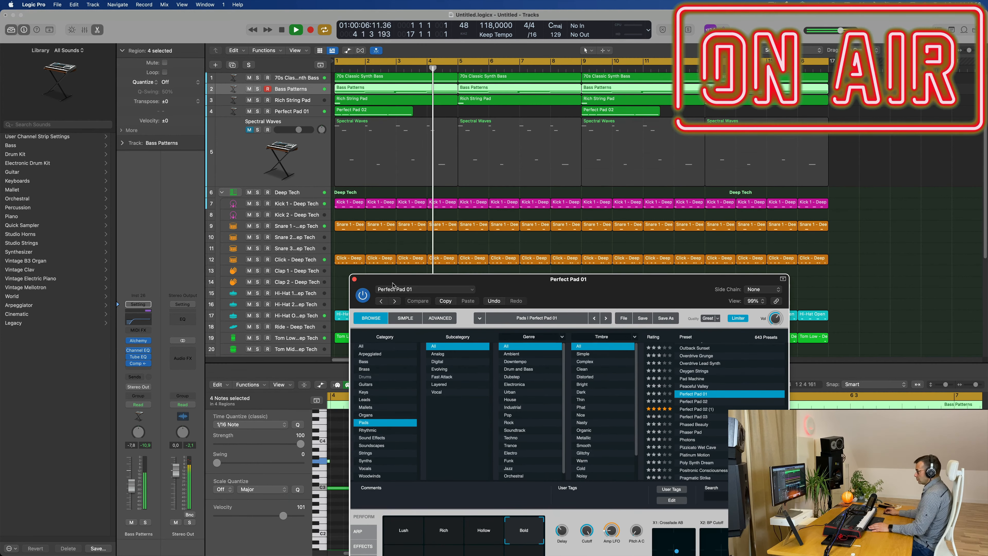
left_click(354, 279)
Step: Duplicate all regions of the 16-bar loop so the arrangement also fills bars 17 to 32
key("super+Left")
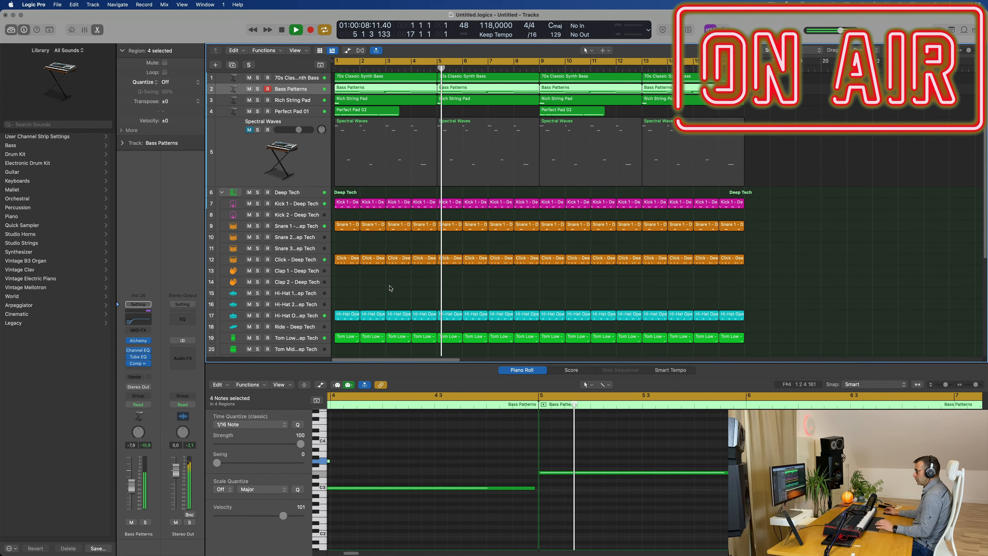
scroll(397, 288, "left", 6)
scroll(460, 112, "right", 6)
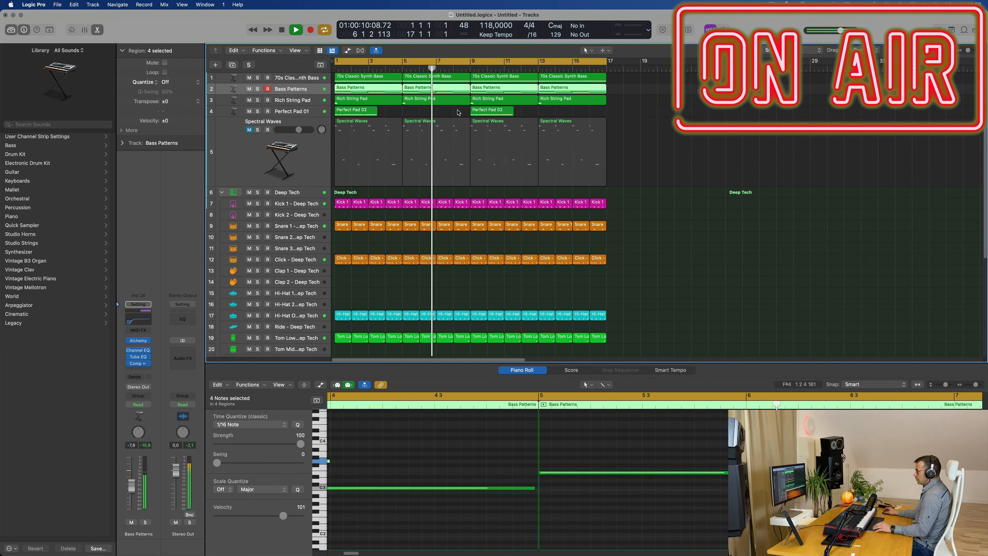
scroll(658, 112, "left", 4)
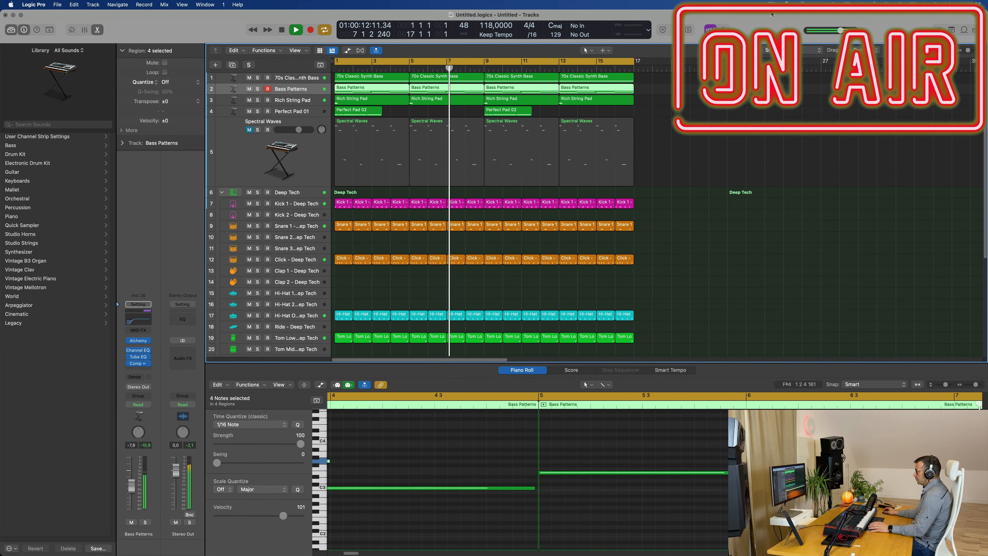
left_click(699, 228)
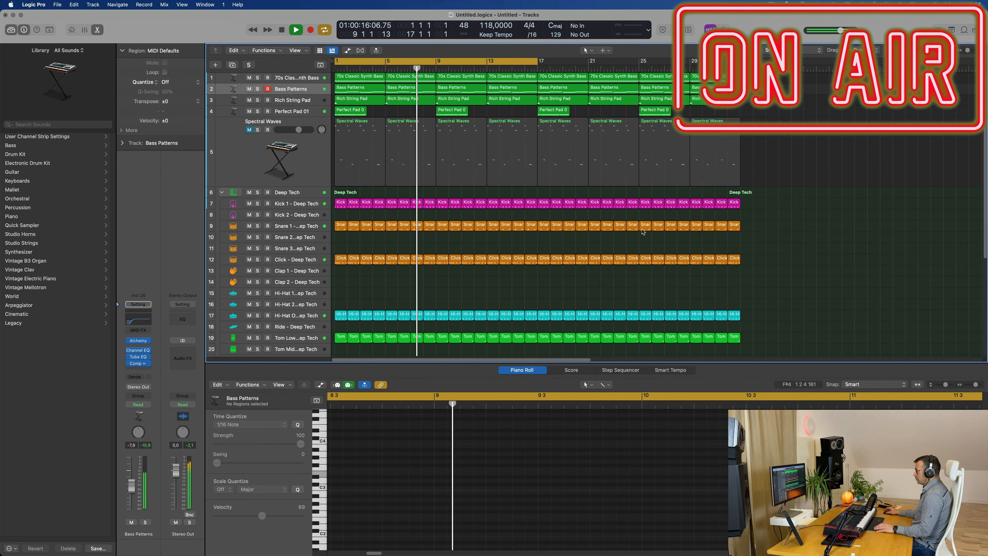
scroll(564, 218, "down", 5)
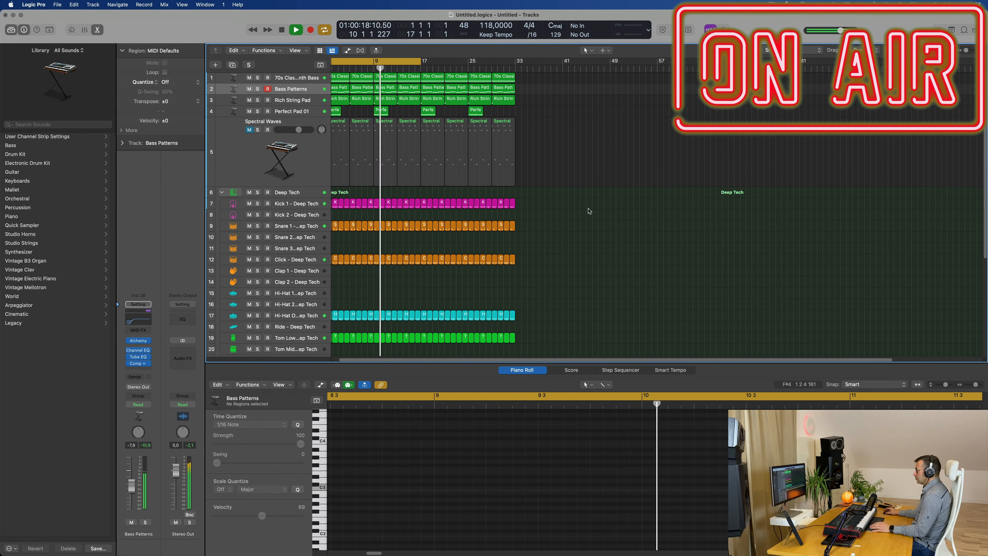
scroll(592, 202, "left", 2)
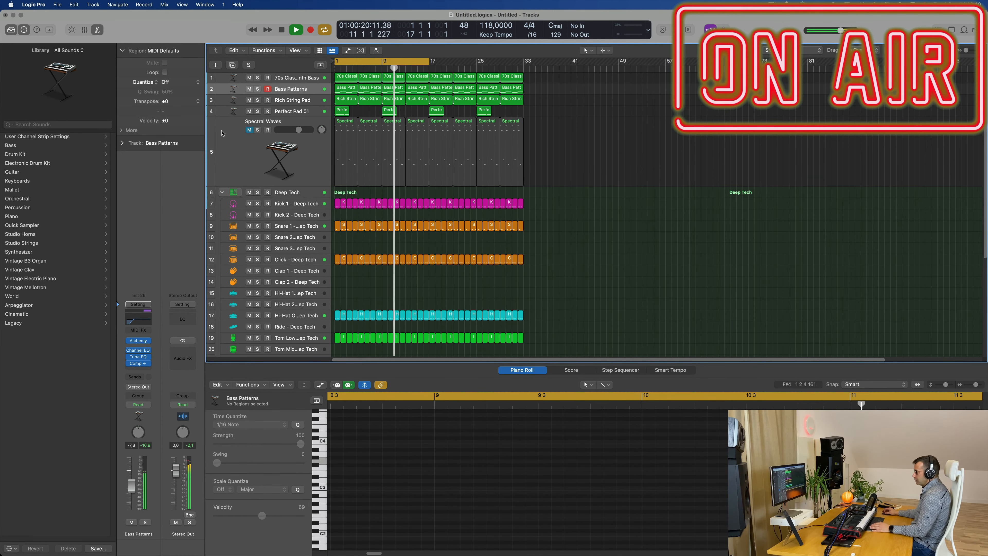
Step: Unmute and select the Spectral Waves track and mute Perfect Pad 01 while the loop plays
left_click(248, 130)
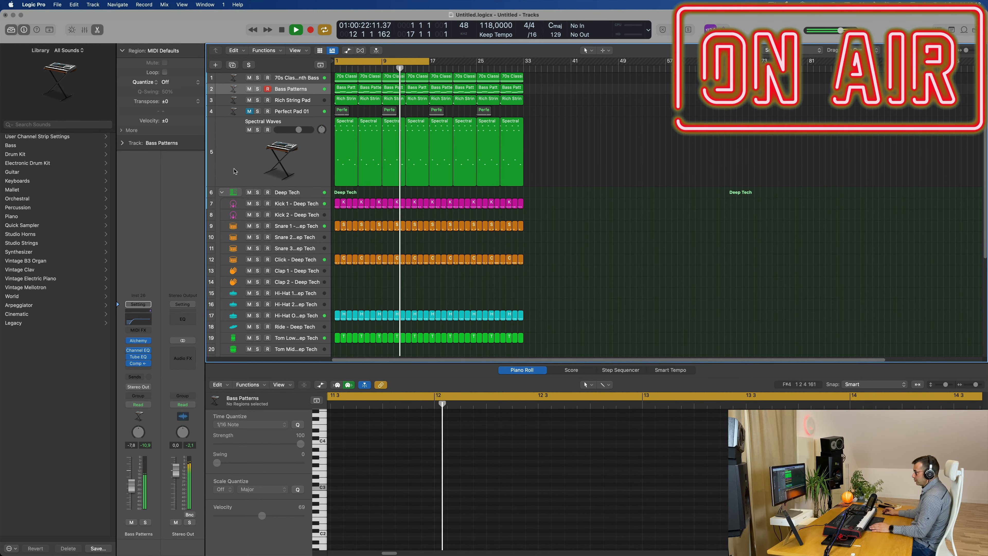
left_click(241, 169)
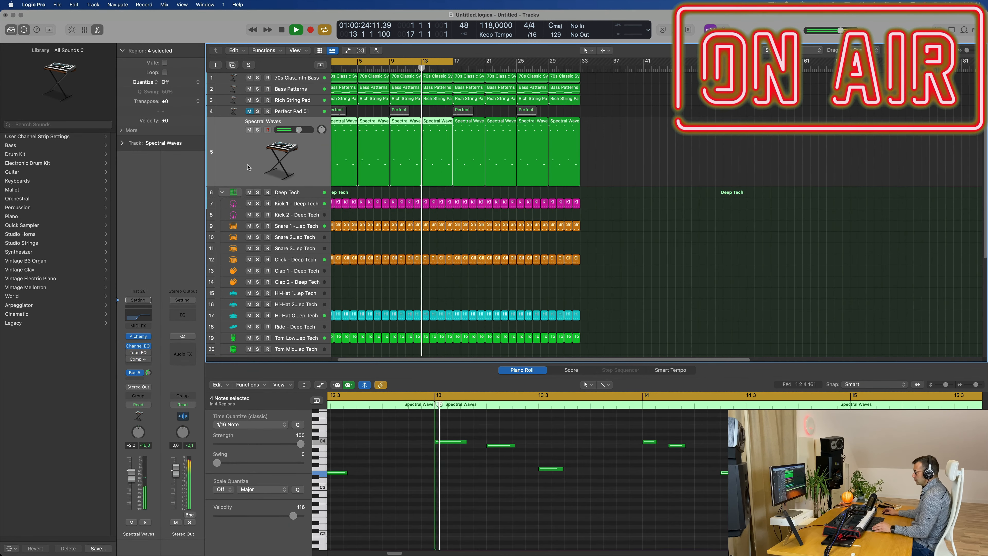
scroll(249, 166, "up", 1)
scroll(249, 167, "left", 3)
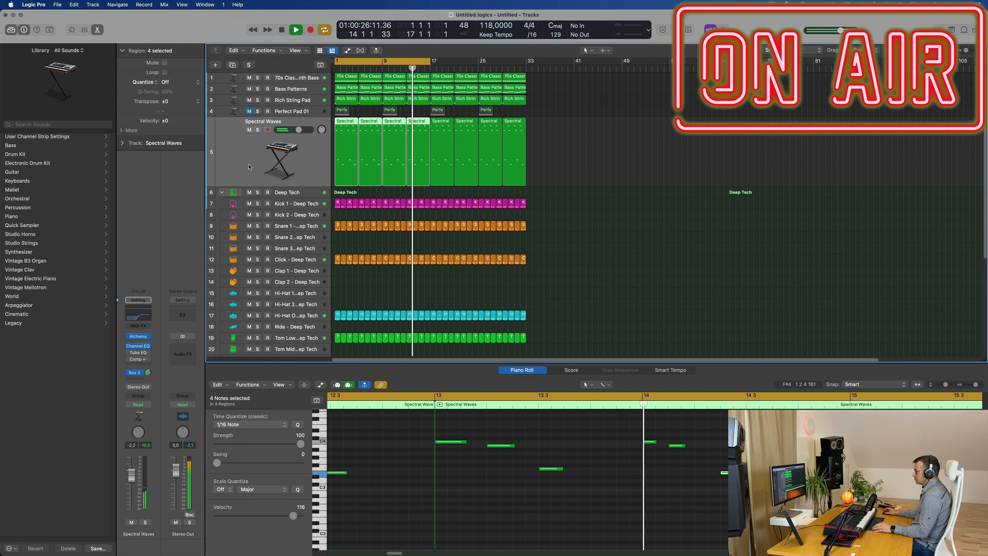
scroll(250, 167, "right", 2)
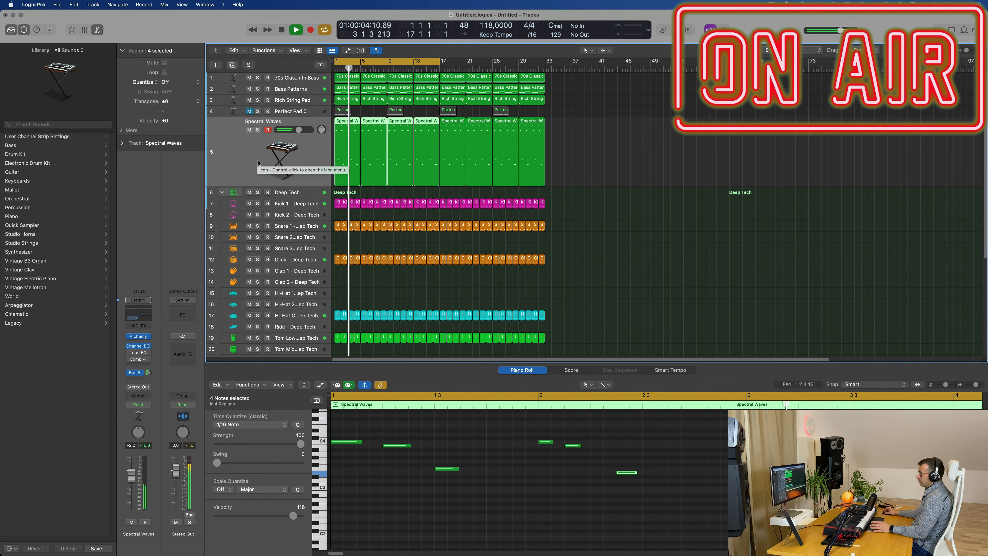
Step: Set the volume of the Shaker 2 track in the Deep Tech kit to -29.0 dB
scroll(496, 229, "down", 5)
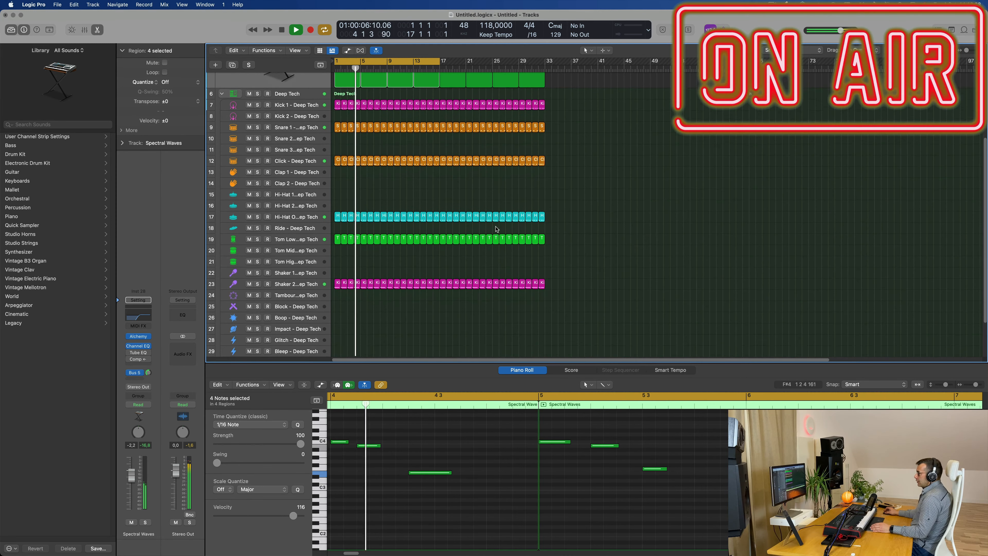
scroll(497, 229, "down", 1)
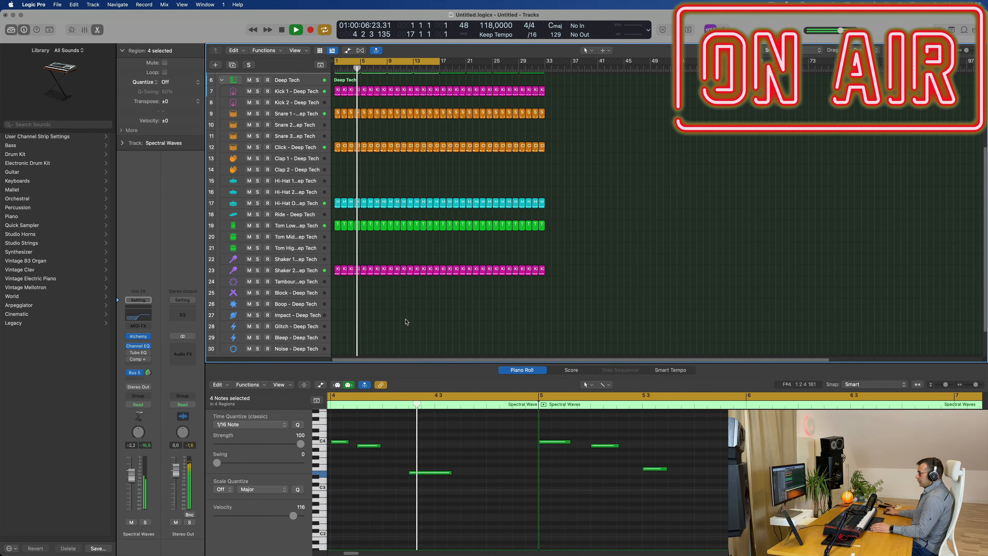
left_click(311, 225)
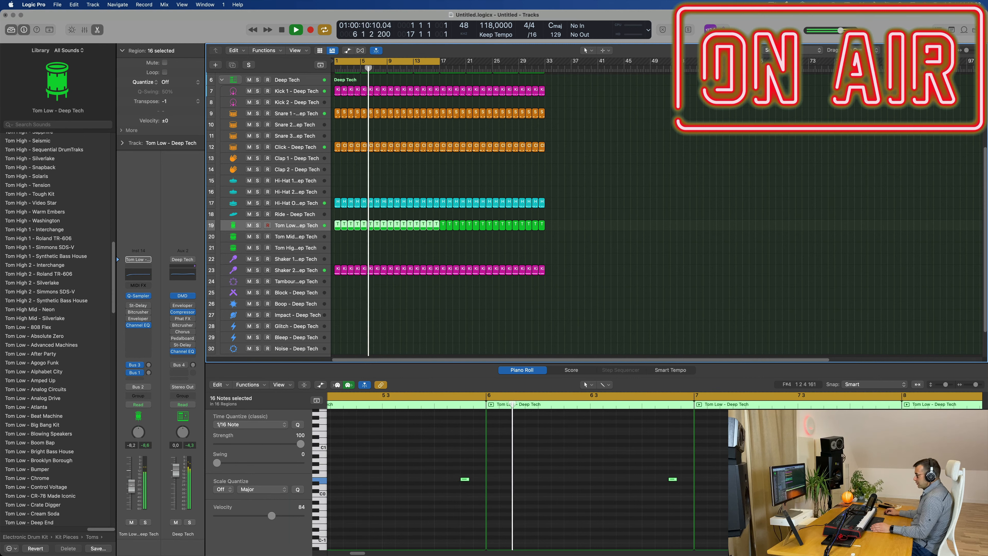
left_click(299, 273)
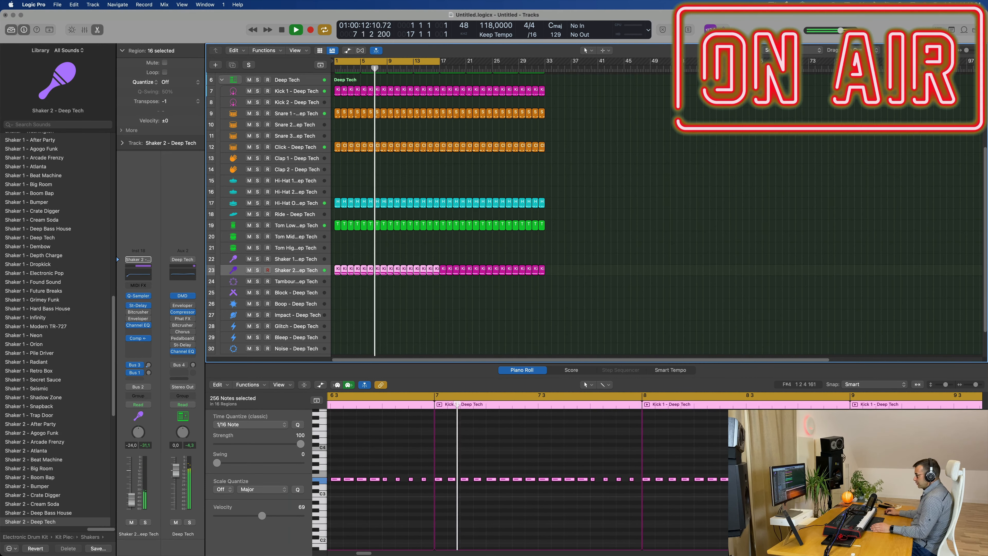
left_click_drag(132, 495, 132, 497)
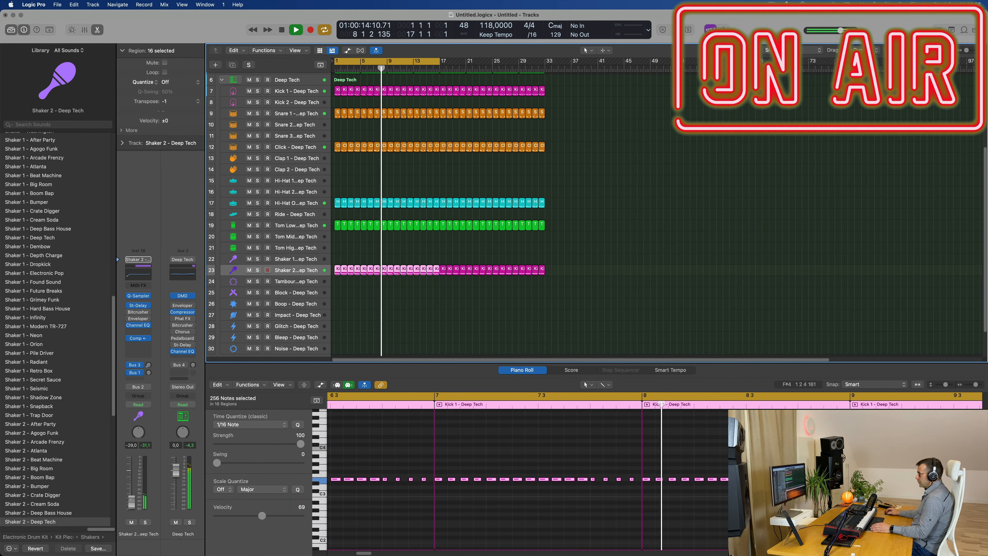
Step: Extend the cycle range to bar 33, and select and enlarge the 70s Classic Synth Bass track
scroll(559, 310, "up", 8)
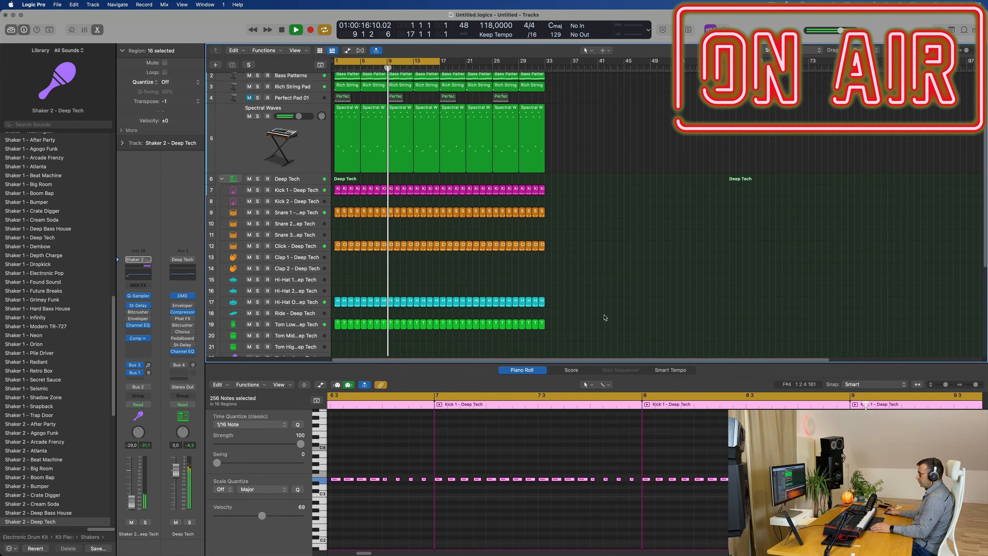
key("super+Right")
key("super+Right")
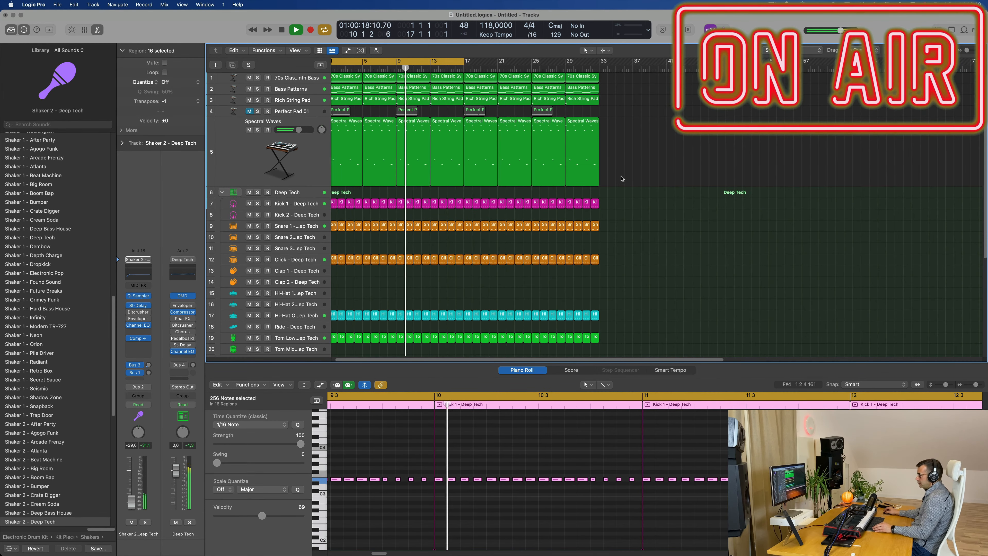
key("super+Left")
left_click(290, 78)
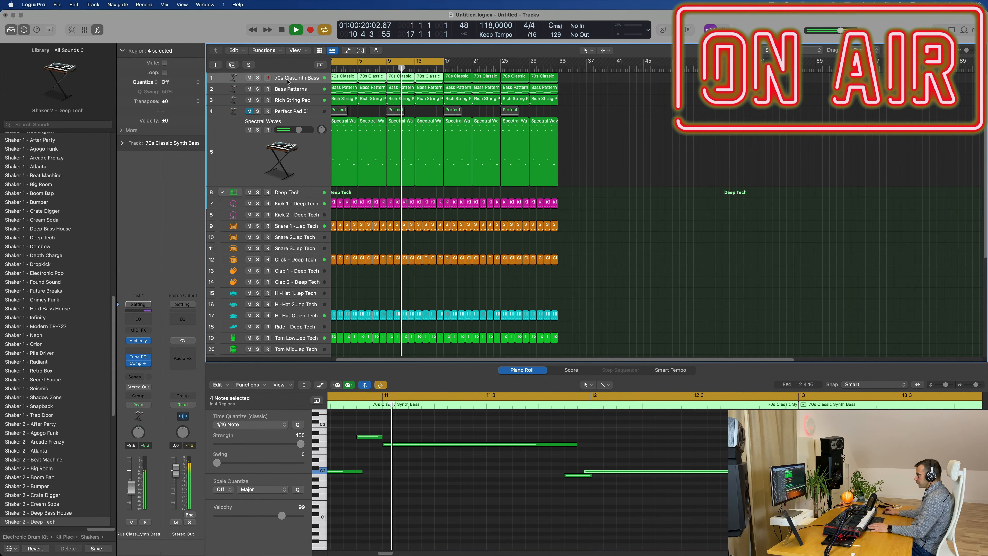
key("Return")
left_click_drag(448, 61, 563, 61)
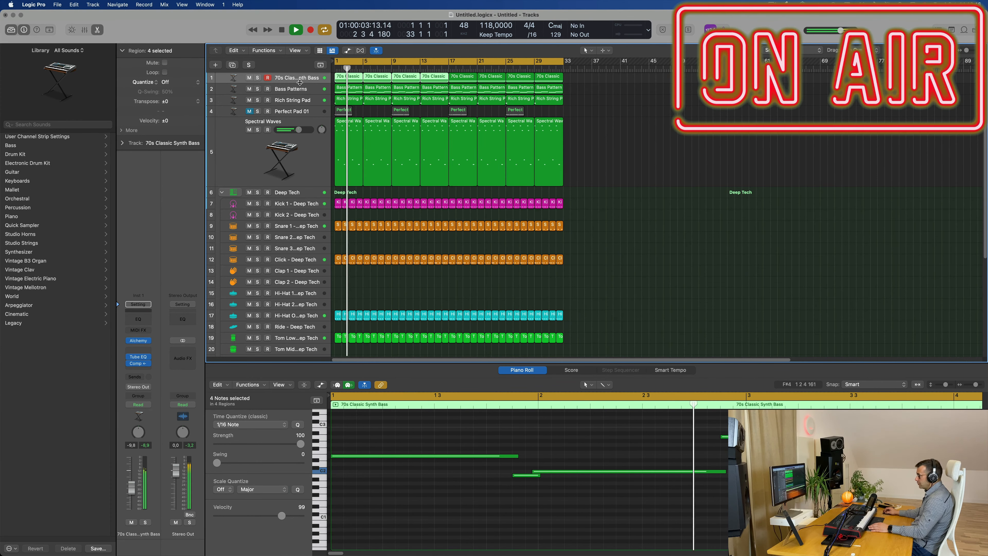
left_click_drag(300, 82, 299, 131)
key("Return")
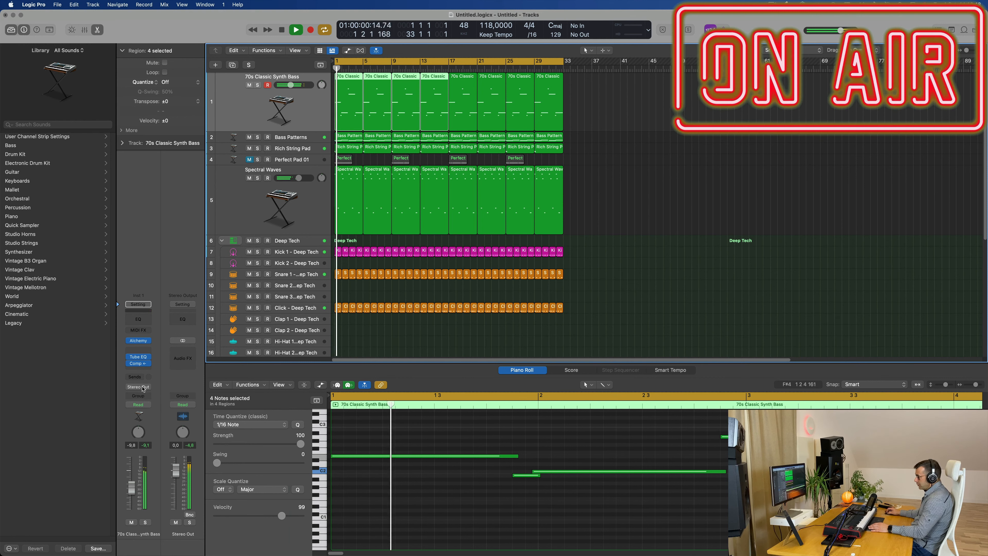
Step: Set the 70s Classic Synth Bass automation mode to Touch and record movements of Alchemy's Cutoff during playback
left_click(138, 404)
left_click(140, 414)
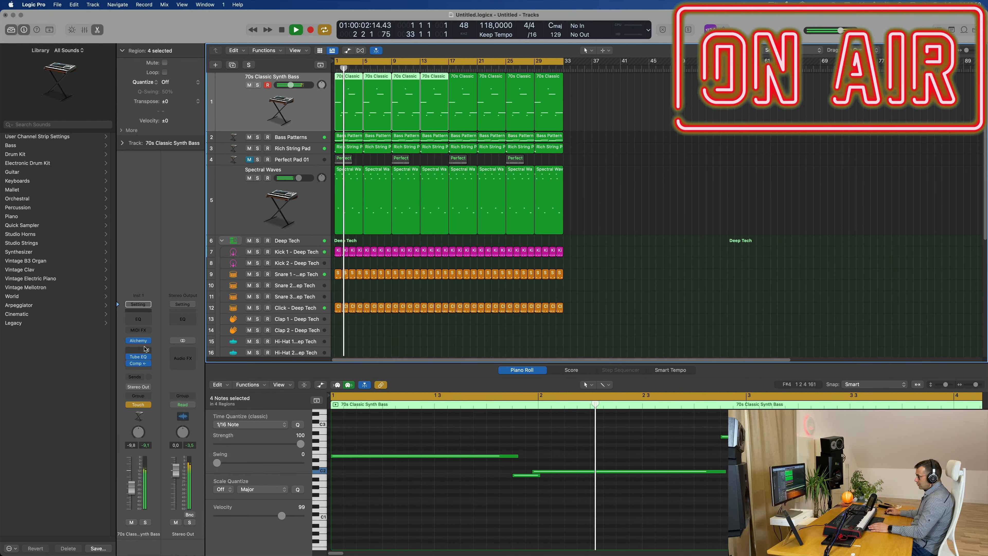
left_click(138, 340)
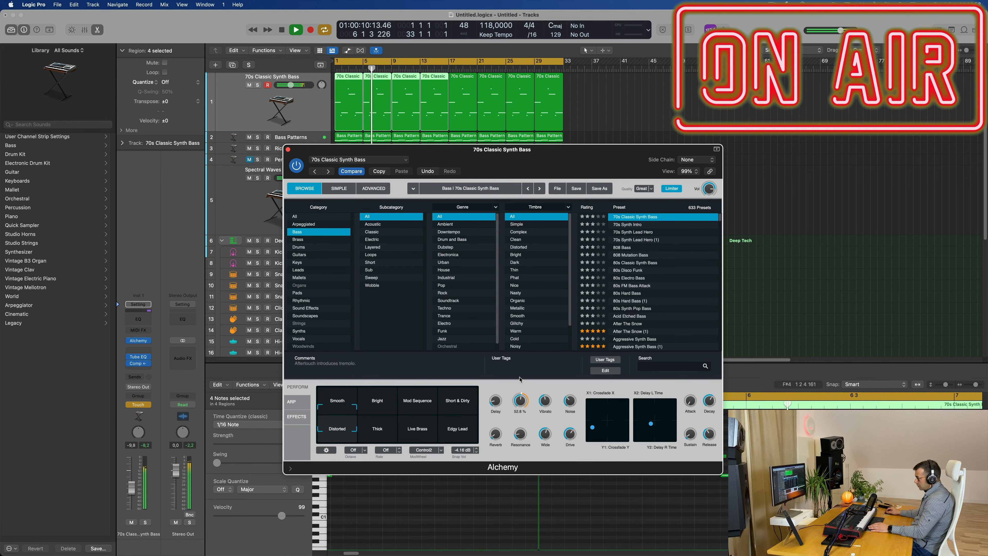
left_click(289, 150)
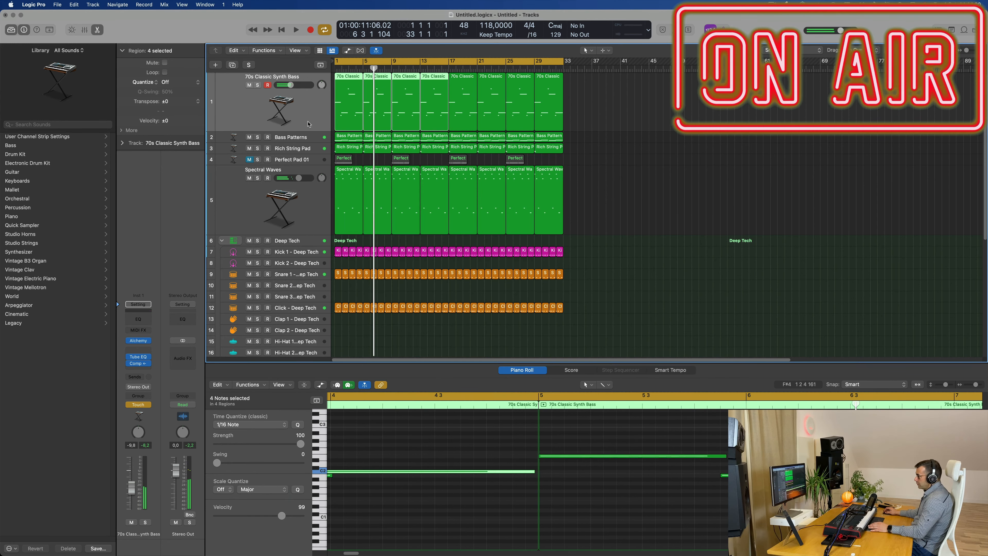
Step: Show track automation for 70s Classic Synth Bass, display the Alchemy Cutoff curve, and set its automation mode to Read
left_click(313, 118)
key("a")
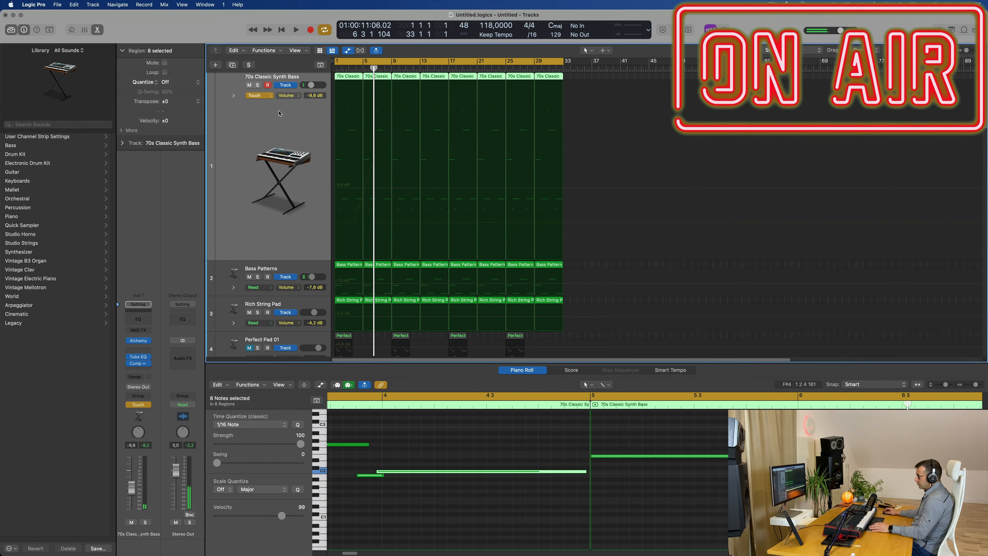
left_click(288, 95)
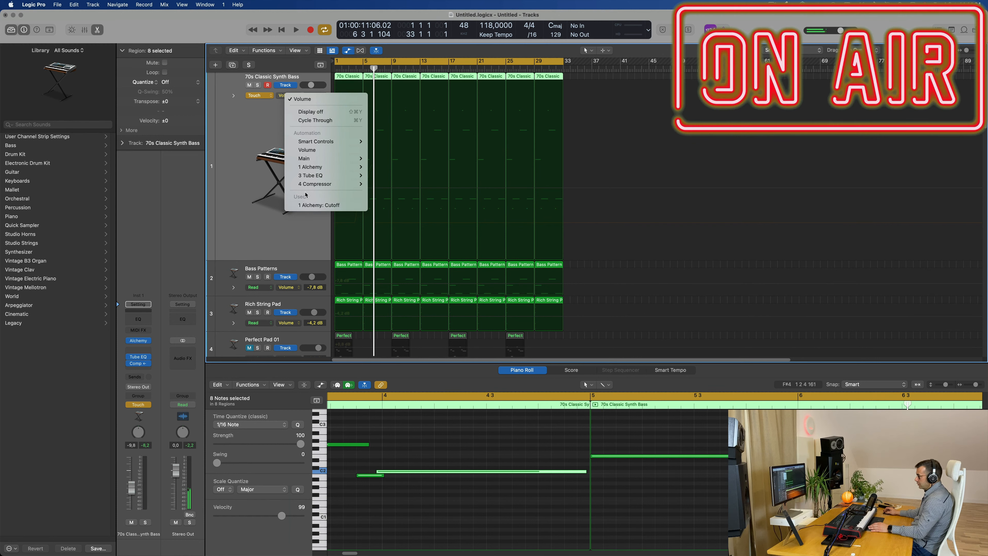
left_click(319, 205)
left_click(262, 95)
key("Return")
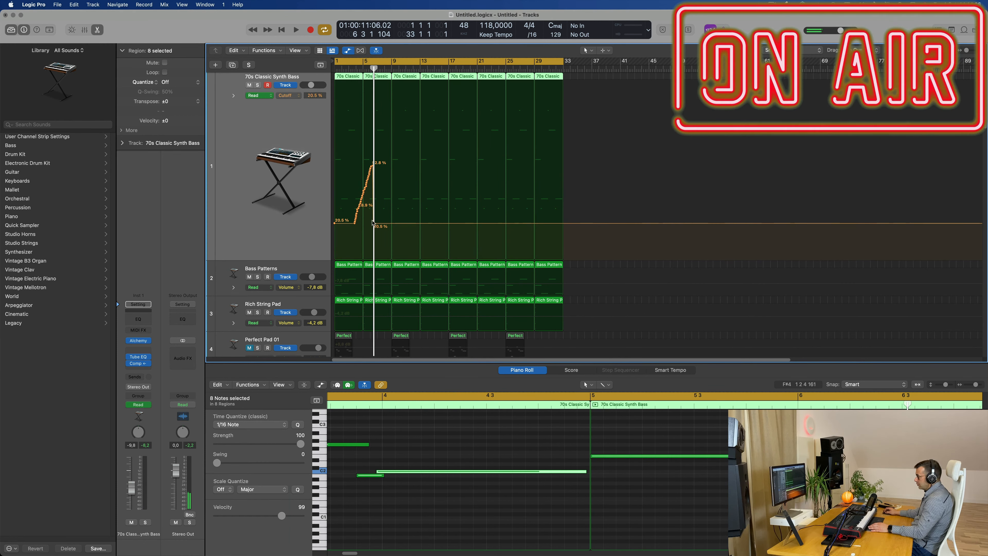
Step: Reshape the recorded Cutoff automation into a straight ramp from bar 1 to 65.2% near bar 5, dropping to 19.6%
mouse_move(373, 223)
left_mouse_down()
mouse_move(333, 223)
mouse_move(363, 178)
mouse_move(392, 225)
left_mouse_up()
key("Return")
key("space")
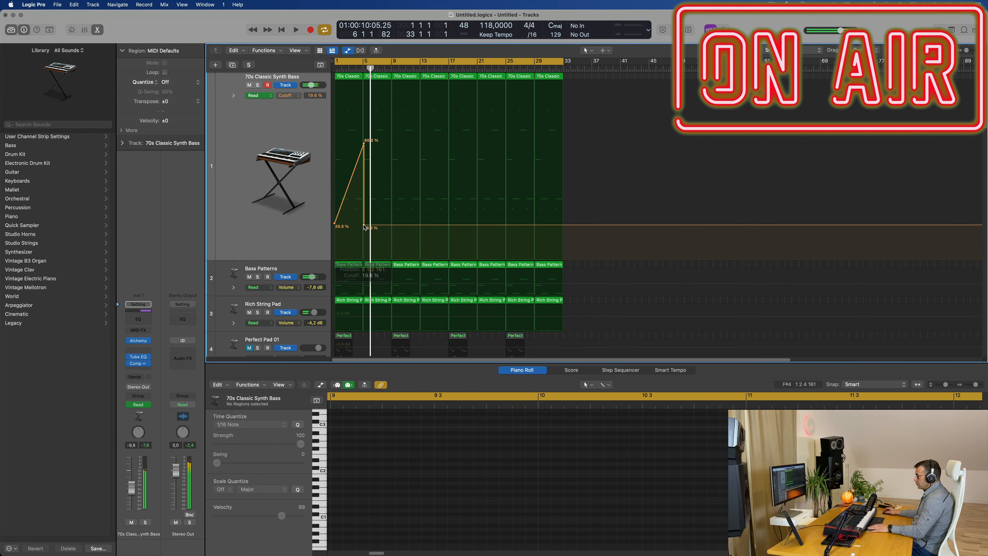
Step: Shift the 19.6% Cutoff drop point to position 4 4 4 124, just before bar 5, during playback
key("space")
key("super+Right")
key("super+Right")
key("super+Right")
key("super+Right")
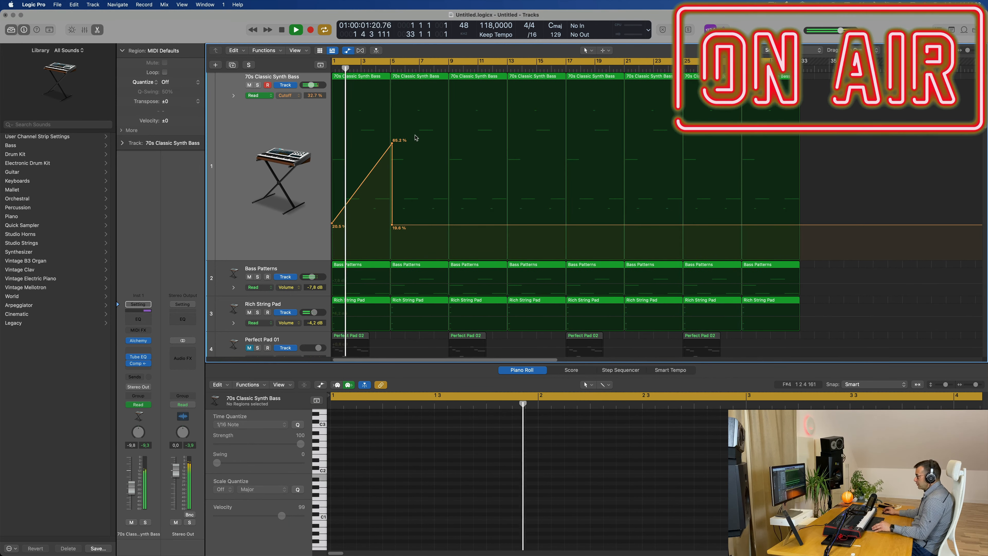
key("super+Right")
key("super+Right")
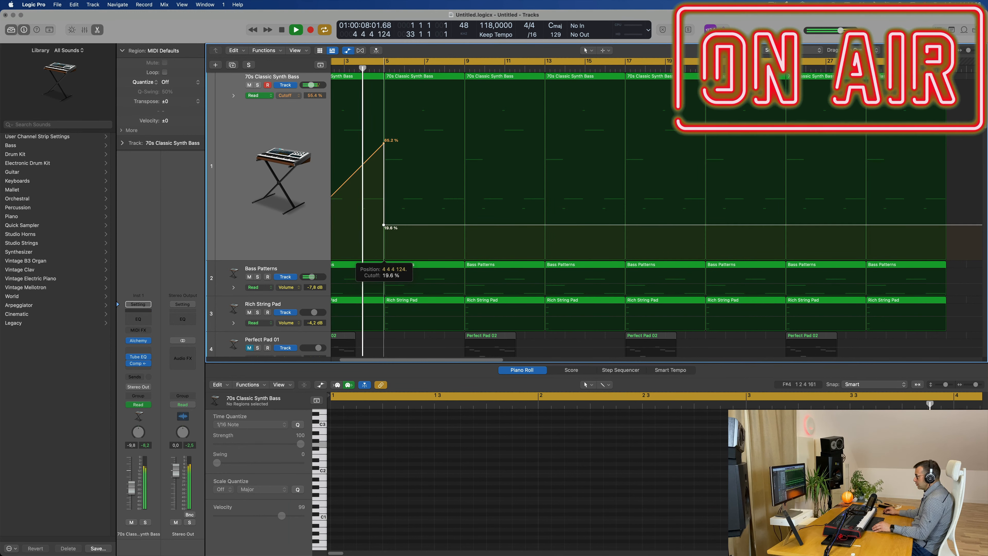
key("super+Left")
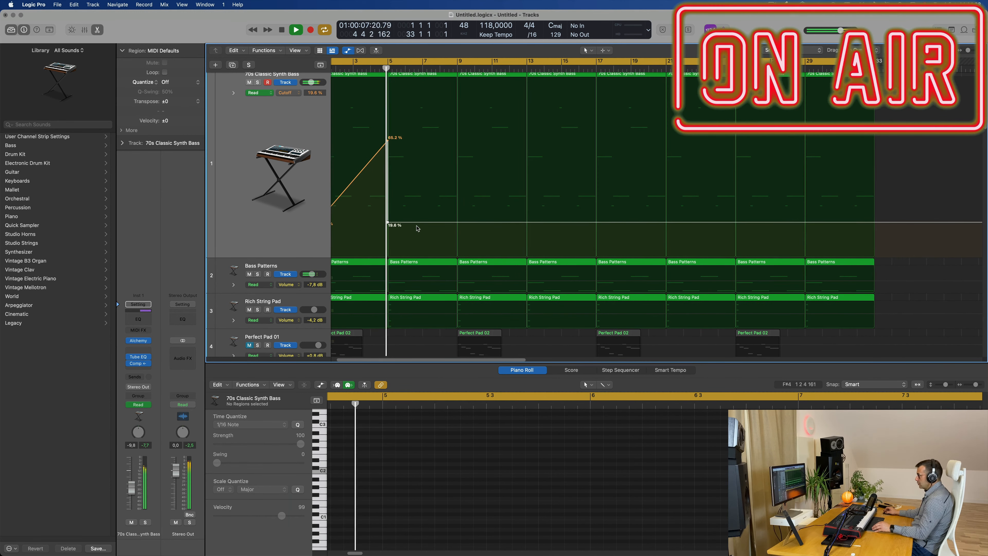
Step: Move the first Perfect Pad 02 region from bar 1 to bar 5 and unmute the Perfect Pad 01 track
scroll(415, 227, "down", 4)
key("Return")
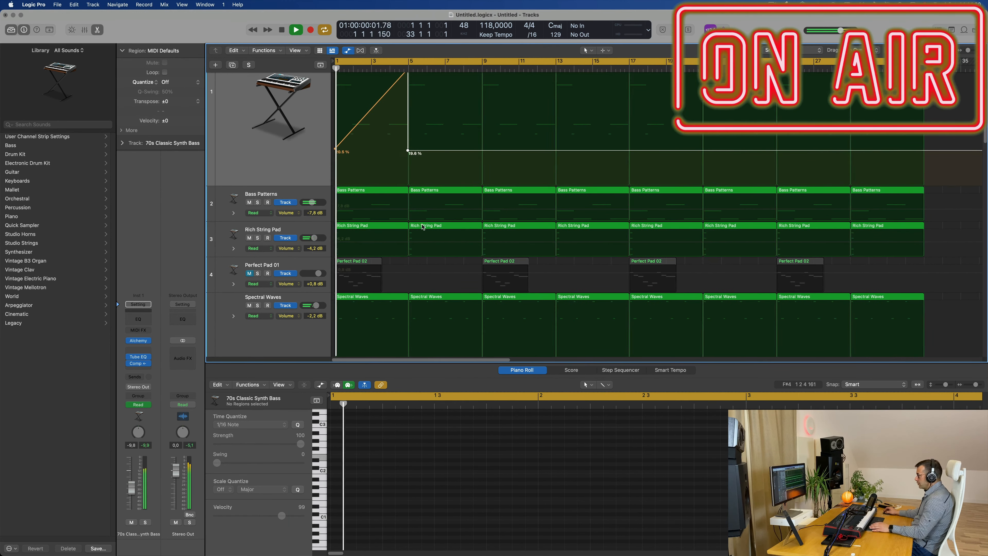
left_click(366, 266)
left_click_drag(365, 266, 439, 268)
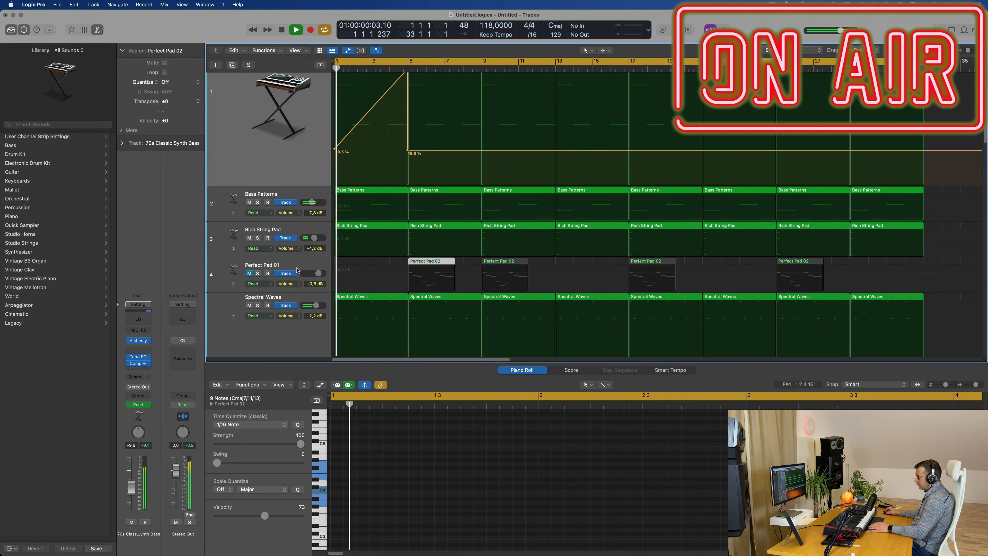
left_click(249, 274)
Step: Delete the Spectral Waves region that starts at bar 5
scroll(404, 246, "down", 3)
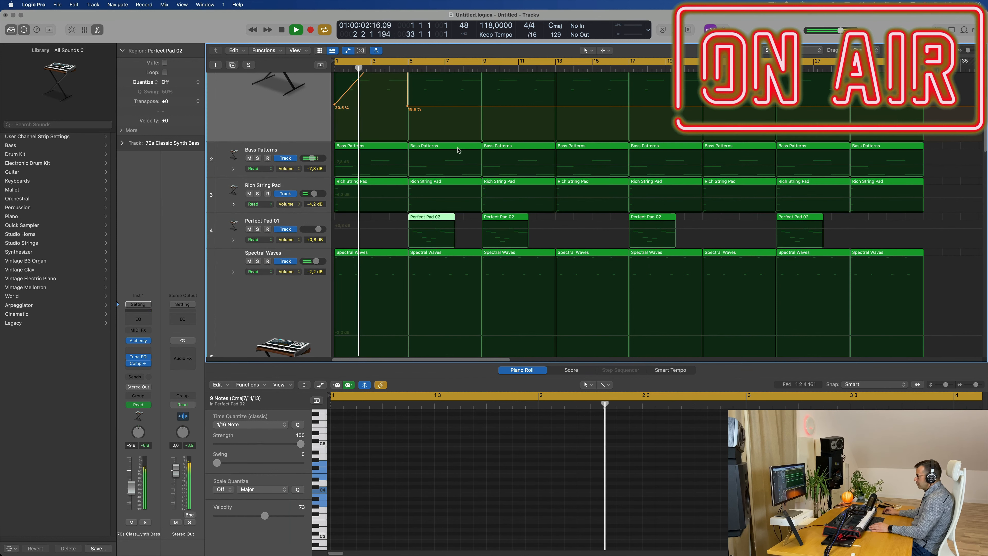
scroll(450, 149, "down", 6)
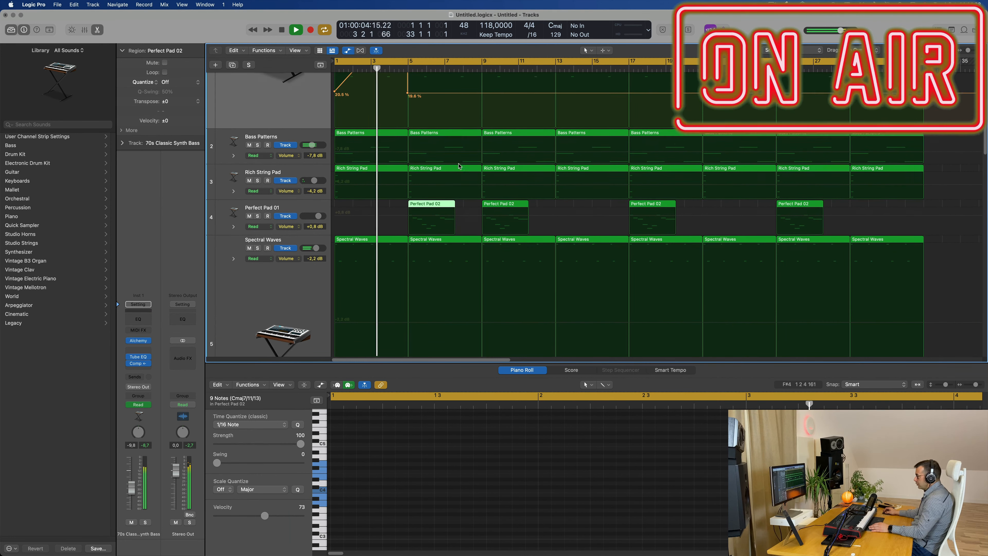
left_click(449, 160)
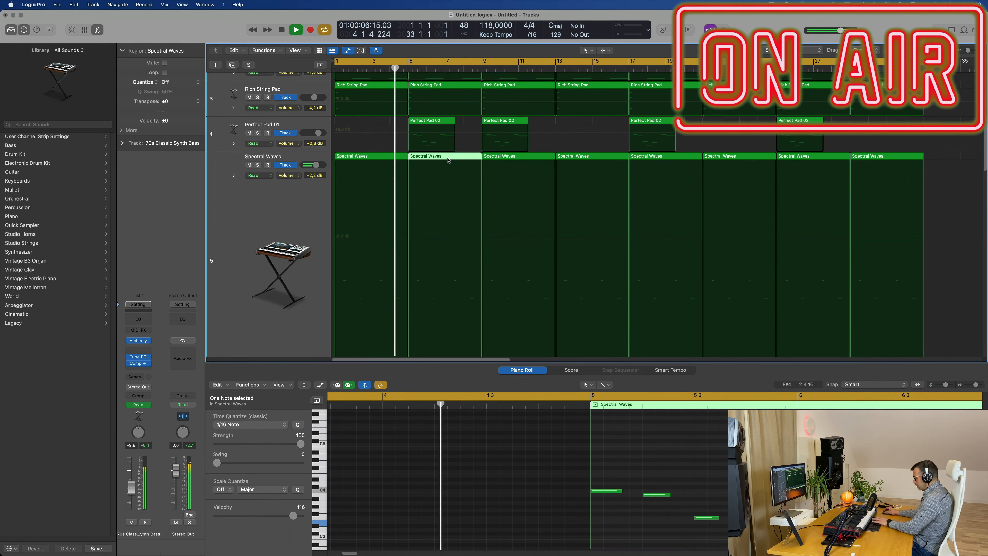
key("Delete")
scroll(440, 167, "right", 5)
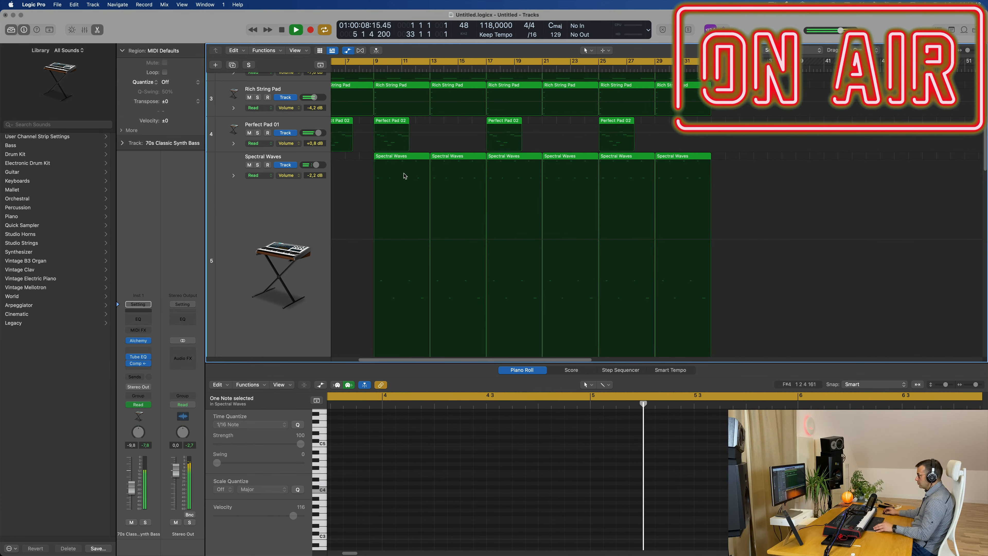
key("super+Right")
key("super+Right")
scroll(373, 183, "left", 5)
scroll(505, 188, "up", 8)
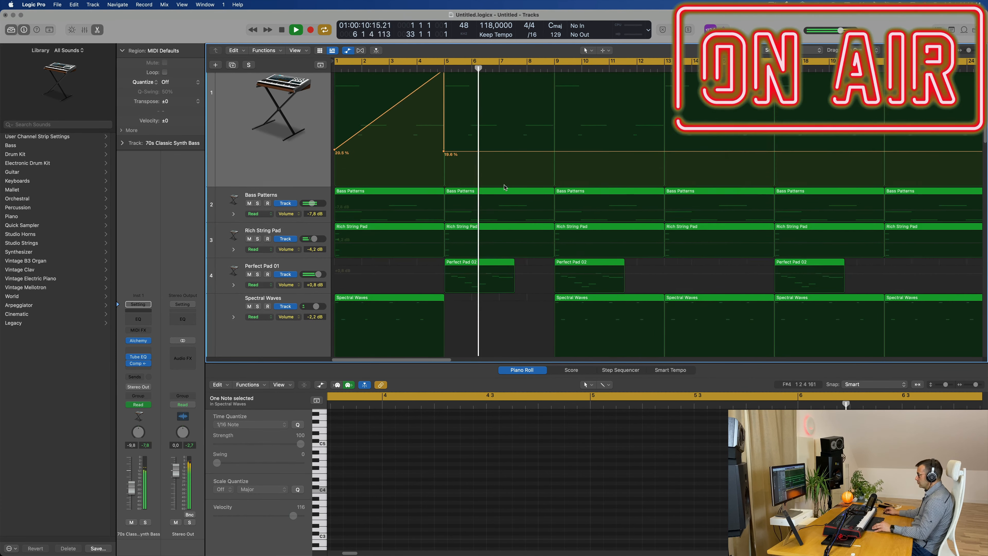
key("super+Left")
key("super+Left")
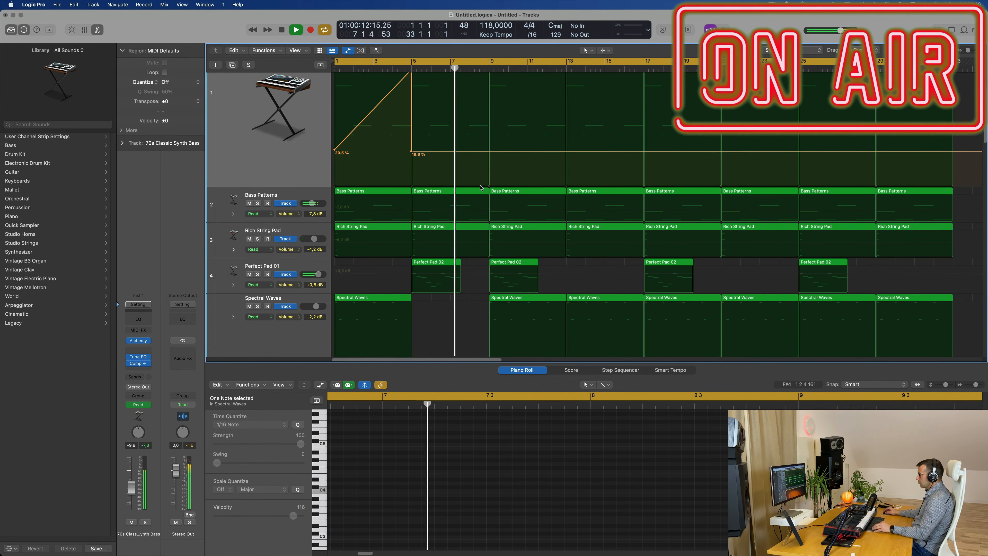
key("super+Left")
Step: Restart playback from bar 1 and delete the Spectral Waves region that starts at bar 9
key("Return")
scroll(455, 189, "up", 4)
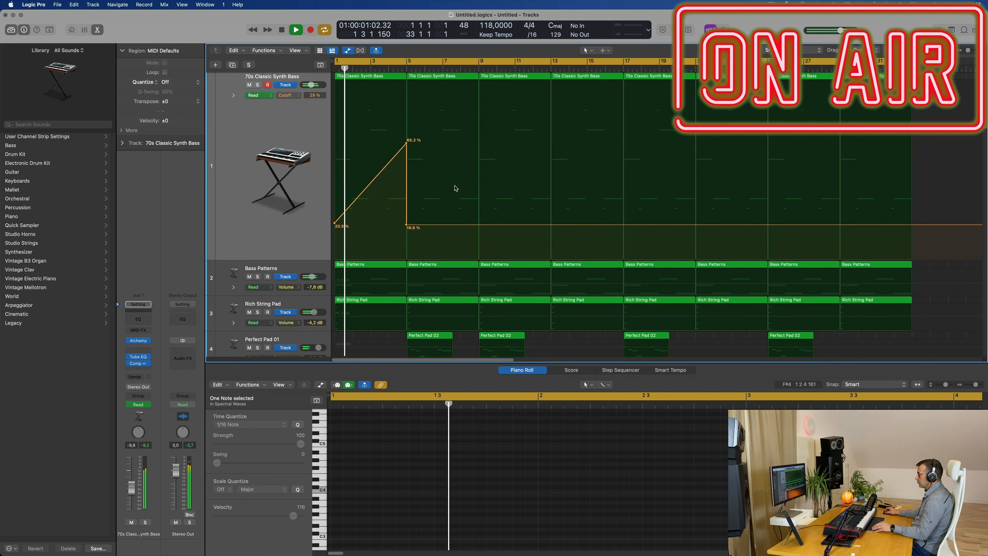
key("super+Up")
key("super+Up")
key("super+Up")
key("super+Up")
key("super+Up")
key("super+Up")
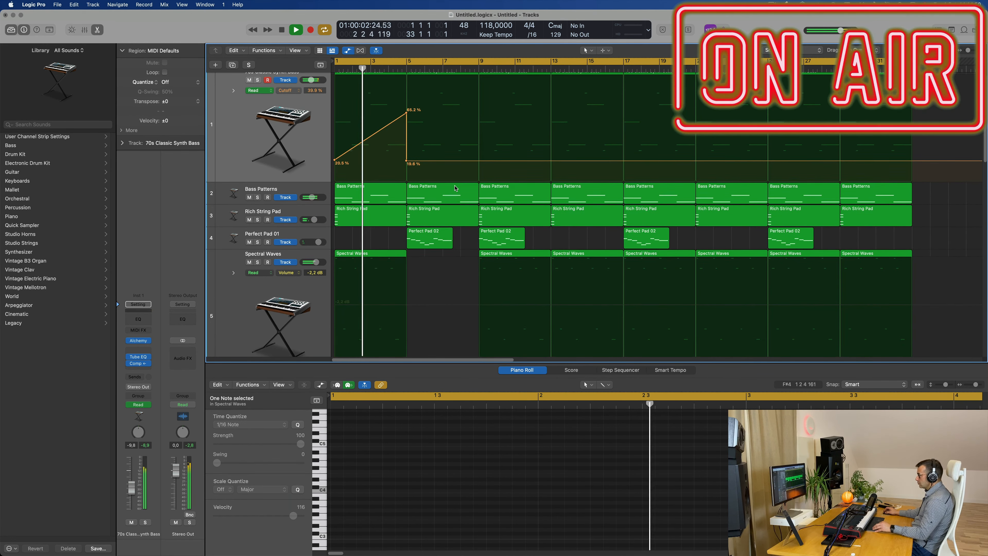
key("super+Up")
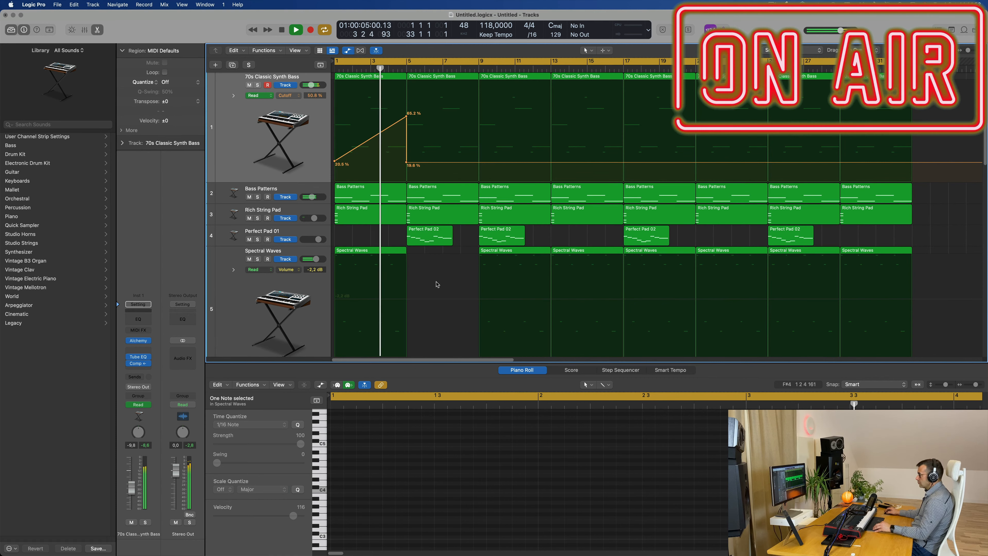
key("super+Right")
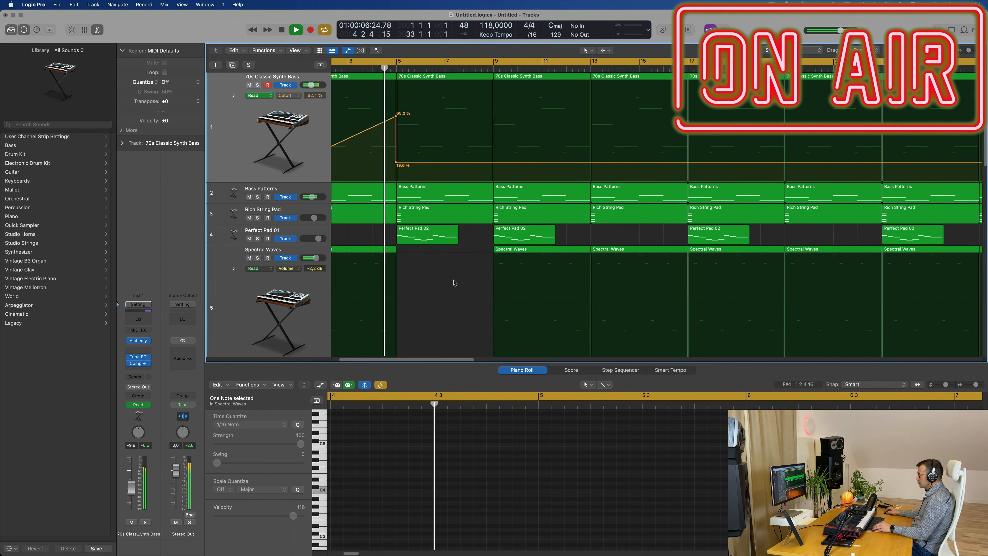
left_click(514, 250)
key("Delete")
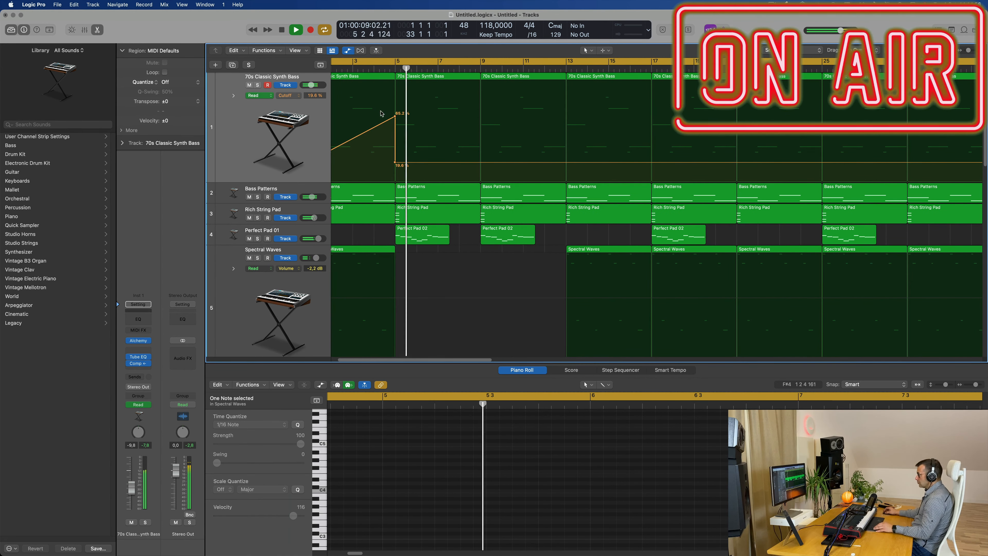
Step: Align the Cutoff ramp's 65.2% peak and 19.6% drop points exactly with bar 5, and replay from the start
key("super+Right")
scroll(401, 145, "left", 4)
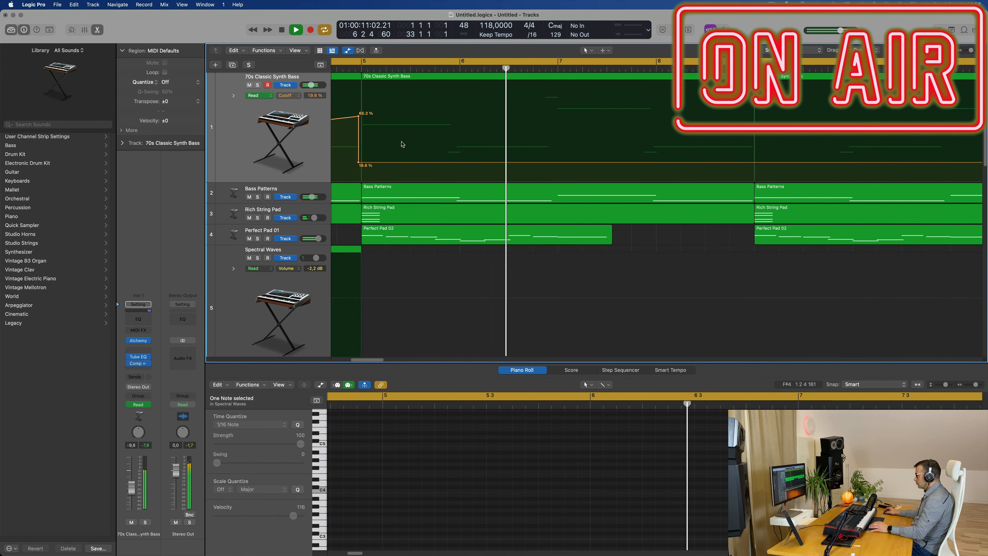
key("space")
left_click_drag(464, 164, 467, 163)
left_click_drag(464, 116, 465, 116)
key("Return")
key("space")
Step: Delete the Bass Patterns region that starts at bar 5
scroll(476, 153, "down", 5)
scroll(478, 163, "down", 5)
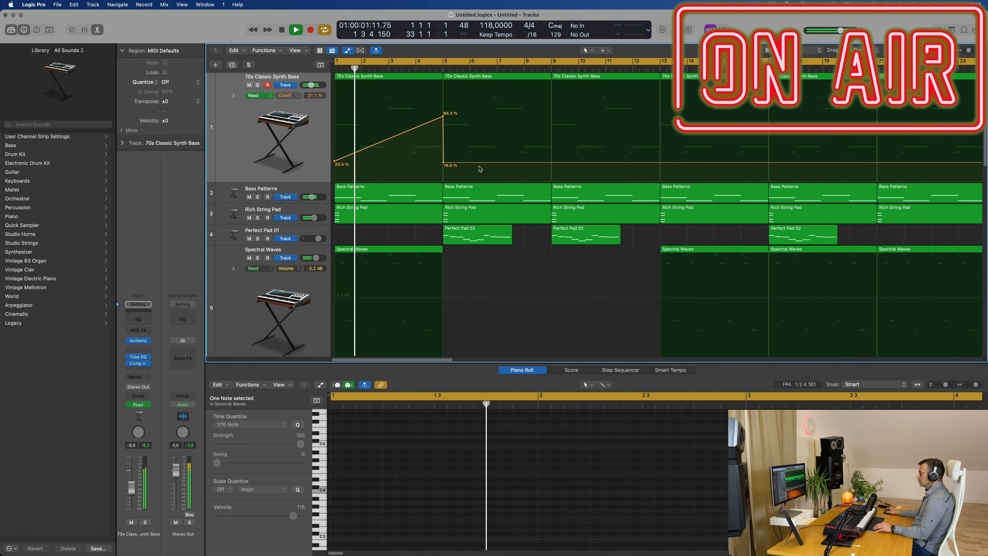
scroll(477, 264, "down", 5)
scroll(478, 264, "down", 3)
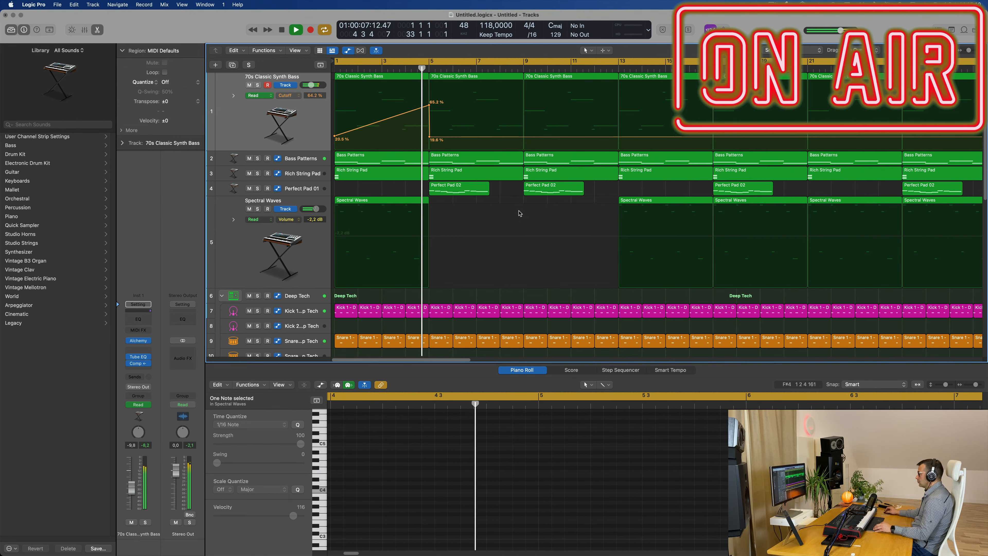
scroll(518, 224, "down", 1)
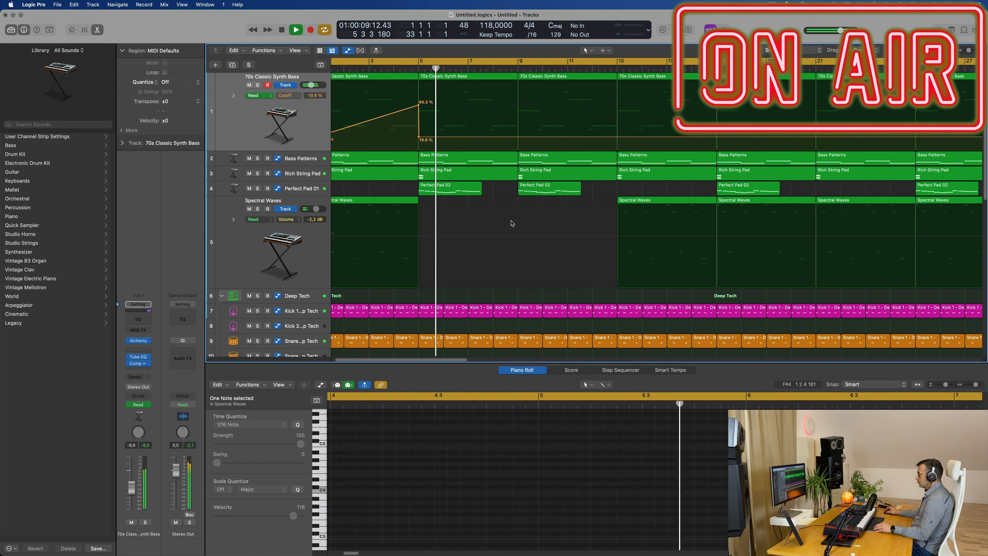
scroll(516, 223, "down", 1)
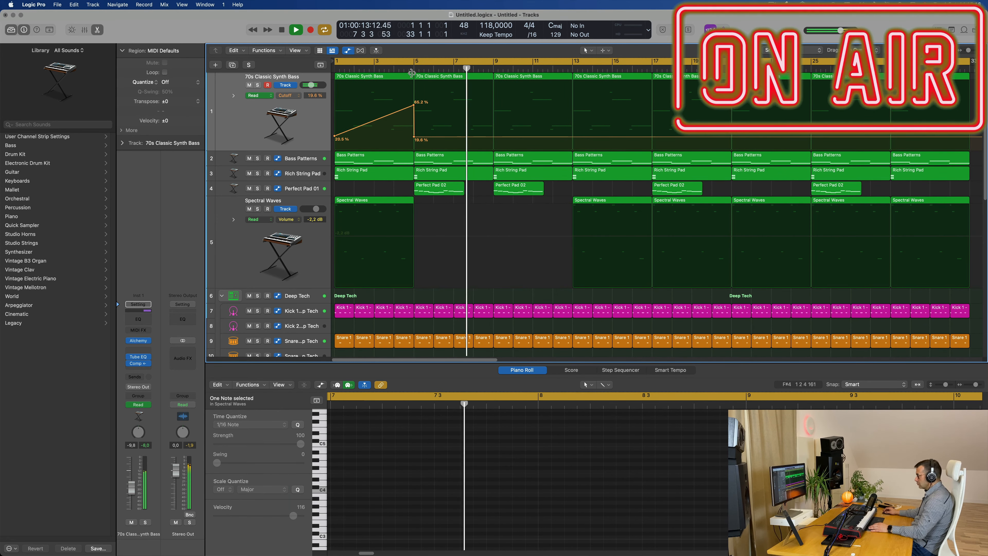
key("Return")
left_click(440, 156)
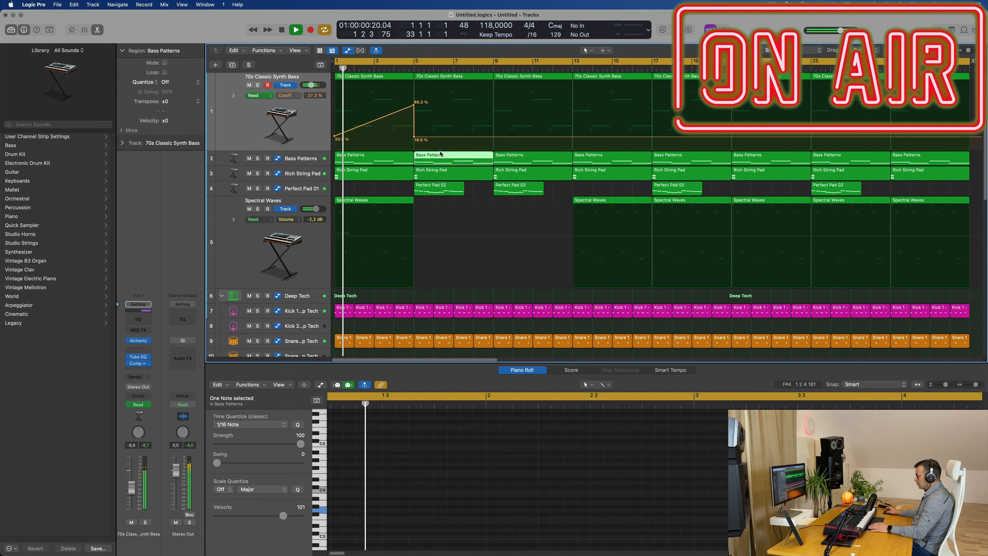
key("Delete")
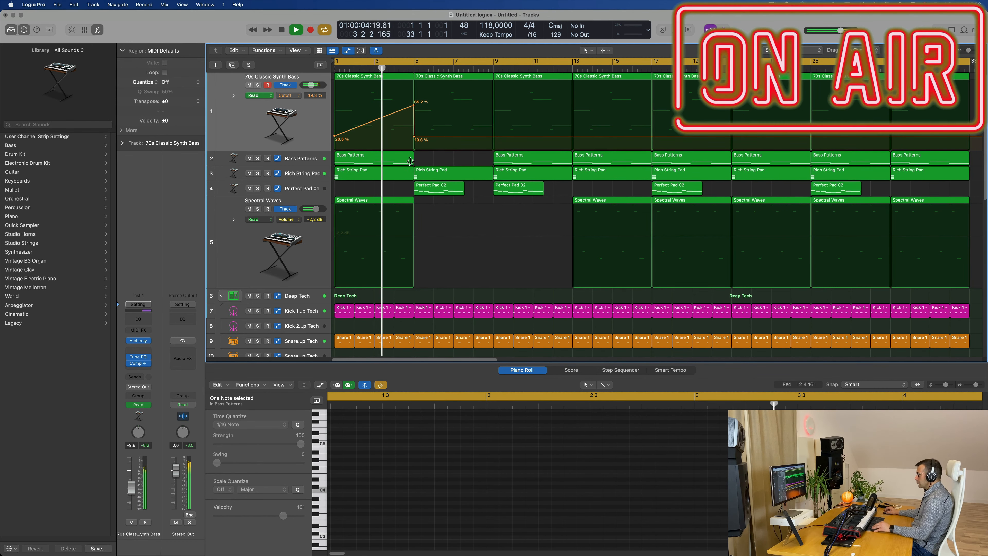
Step: Delete the snare, click, hi-hat, tom and shaker regions from bar 9 to bar 13, keeping the Kick 1 regions
key("super+Left")
scroll(447, 272, "down", 5)
key("super+Up")
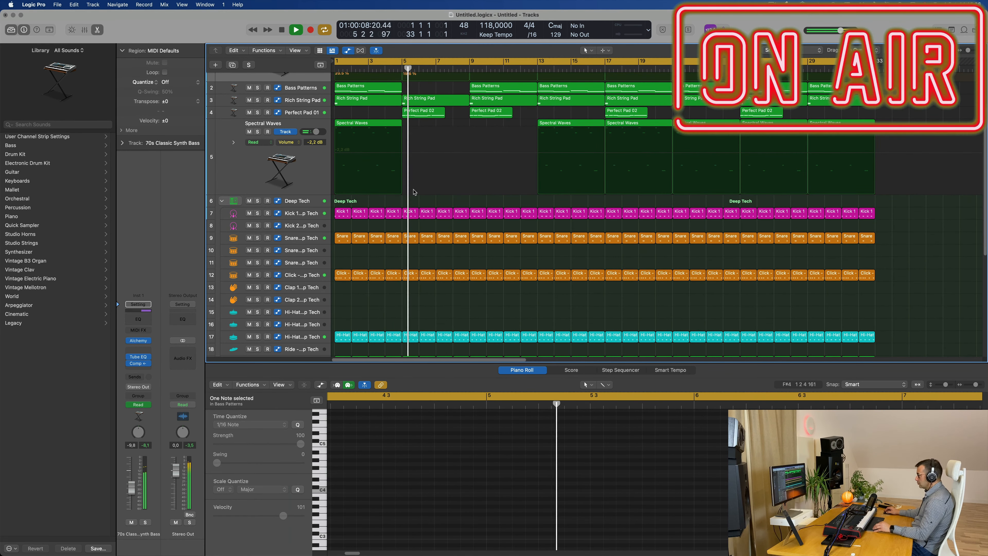
key("super+Right")
key("super+Down")
key("super+Left")
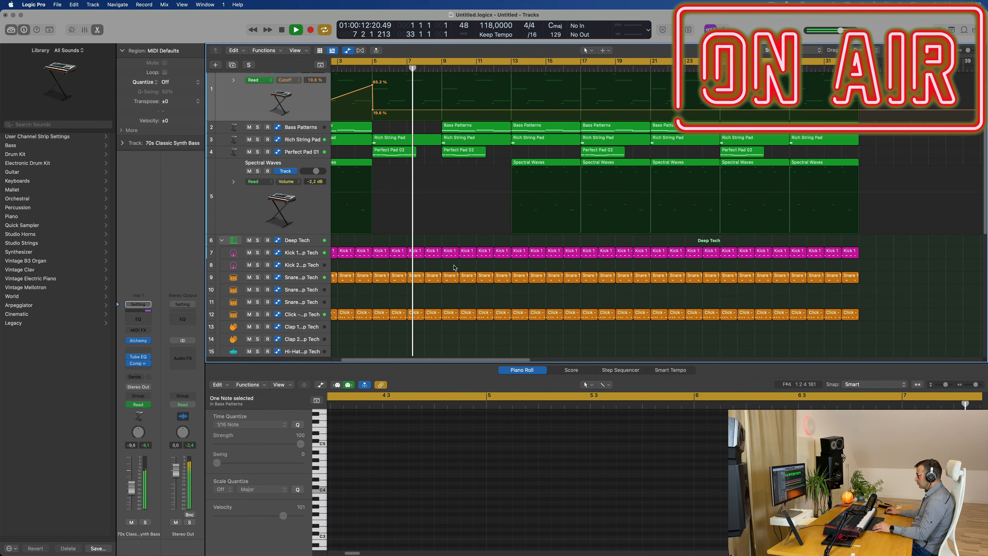
left_click_drag(450, 268, 506, 379)
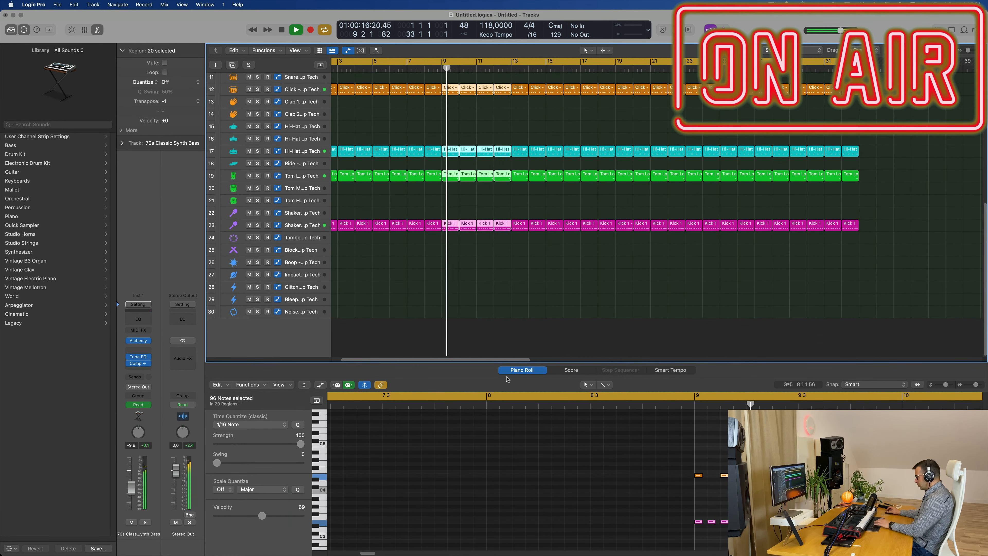
key("Delete")
Step: Delete the Bass Patterns region that starts at bar 9
scroll(494, 248, "up", 5)
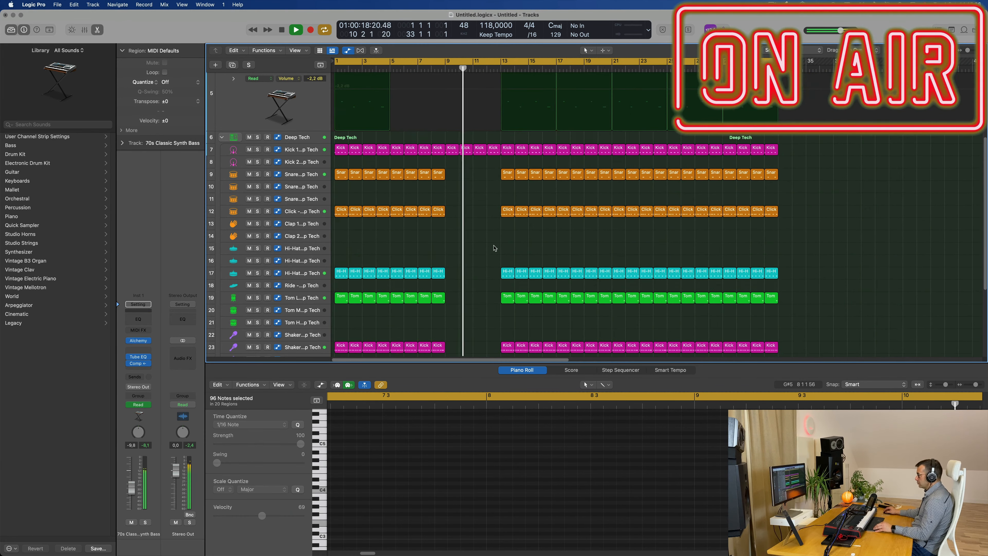
scroll(494, 248, "up", 5)
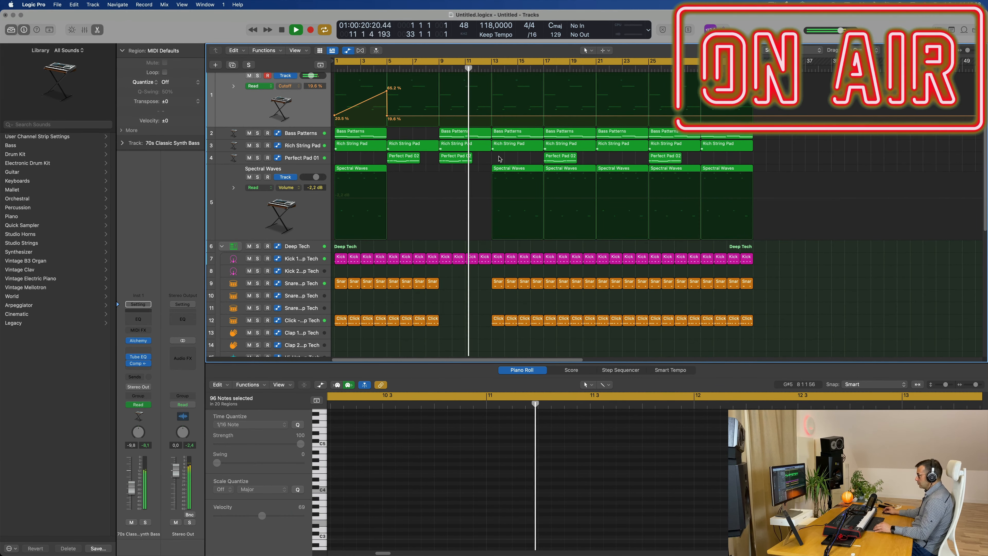
left_click(474, 135)
key("Delete")
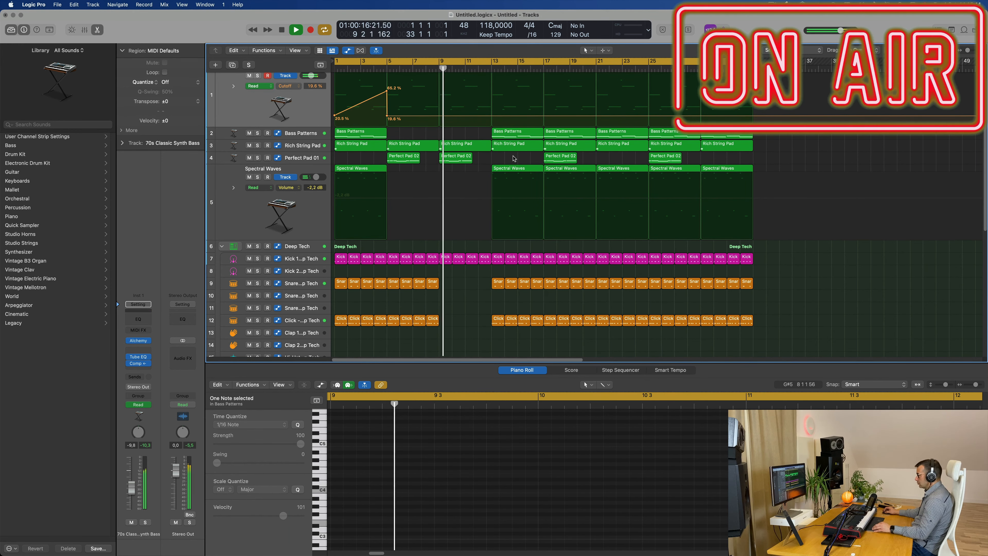
Step: Delete all Deep Tech drum regions from bar 13 to bar 17, including the Kick 1 regions
scroll(511, 159, "up", 1)
scroll(517, 158, "down", 2)
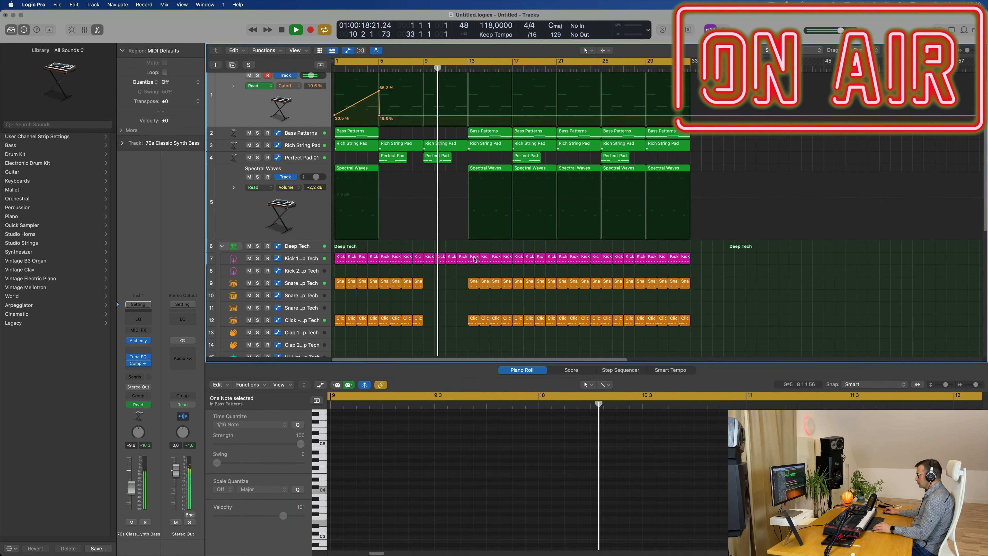
left_click_drag(470, 251, 499, 405)
key("Delete")
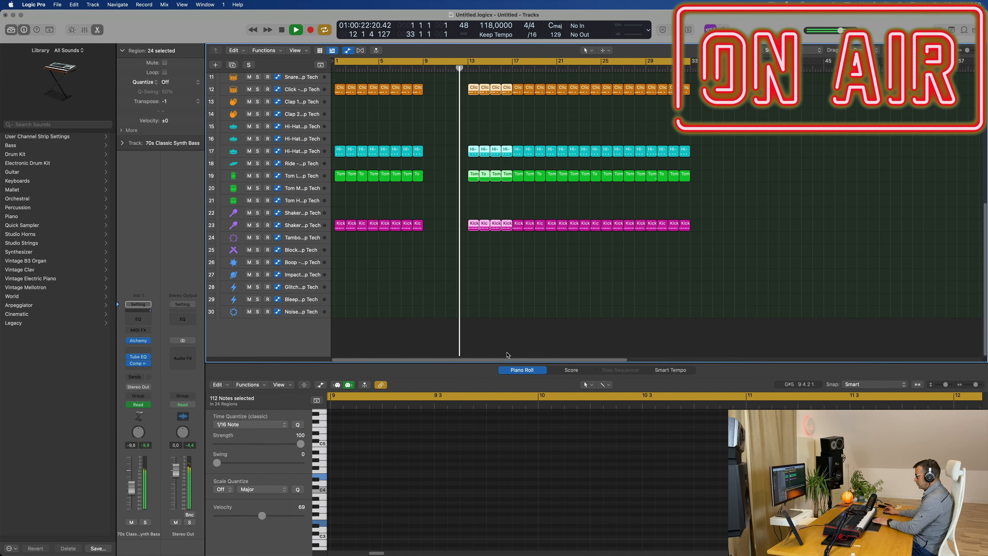
scroll(499, 300, "up", 6)
scroll(500, 302, "up", 1)
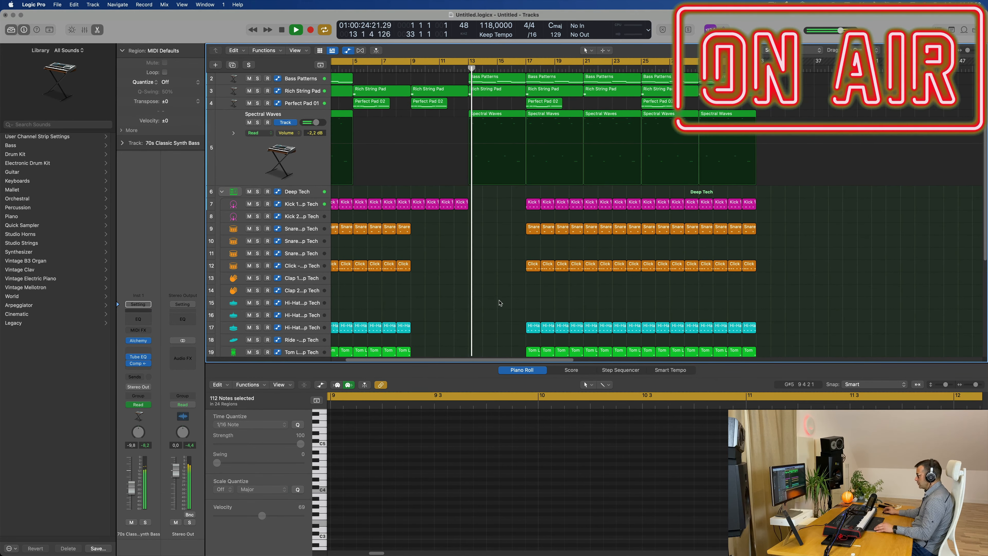
scroll(499, 302, "up", 3)
scroll(492, 290, "down", 1)
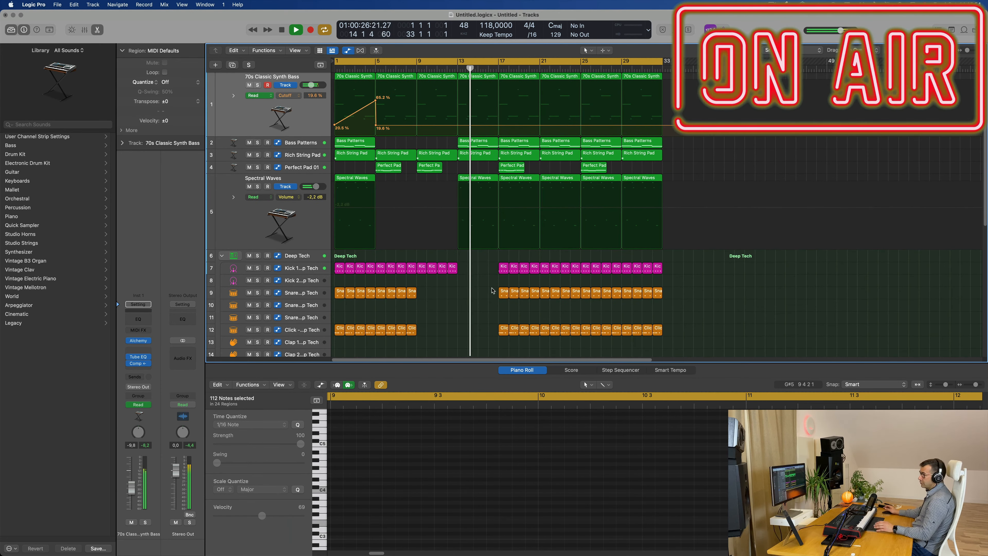